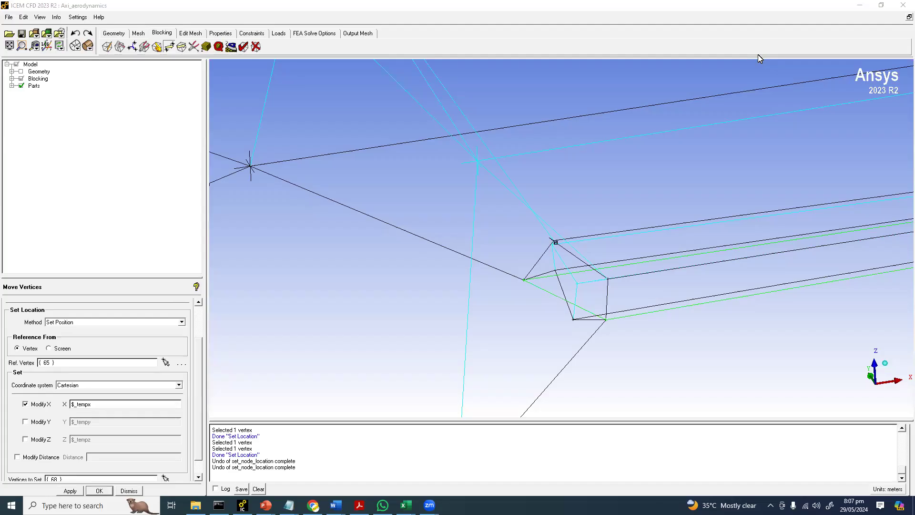
left_click(862, 5)
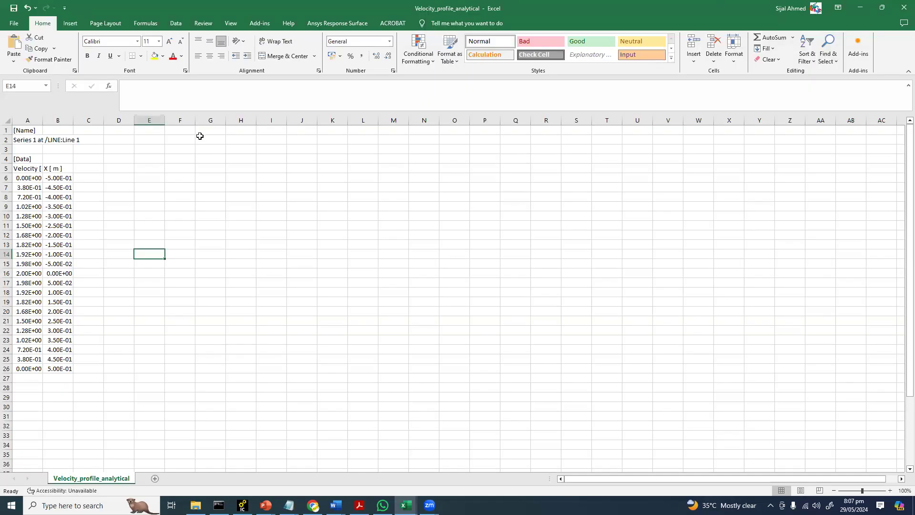
left_click(15, 24)
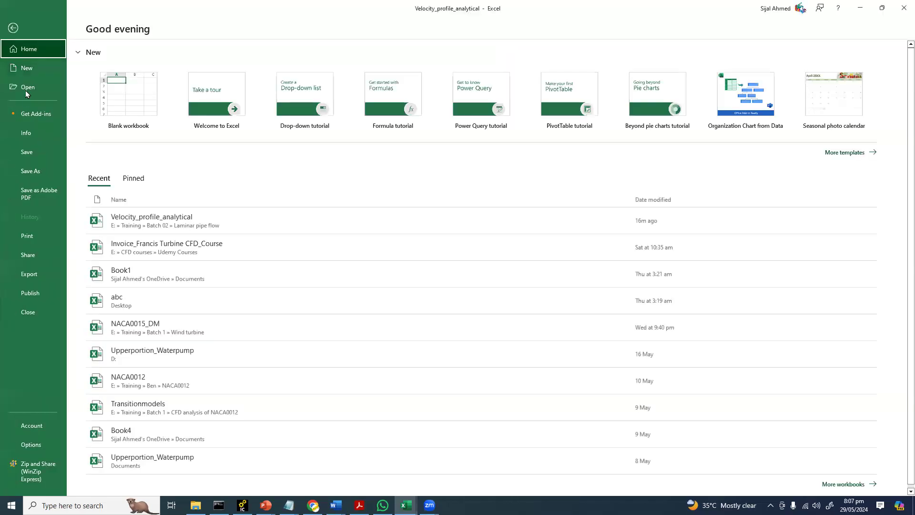
left_click(23, 173)
left_click(116, 174)
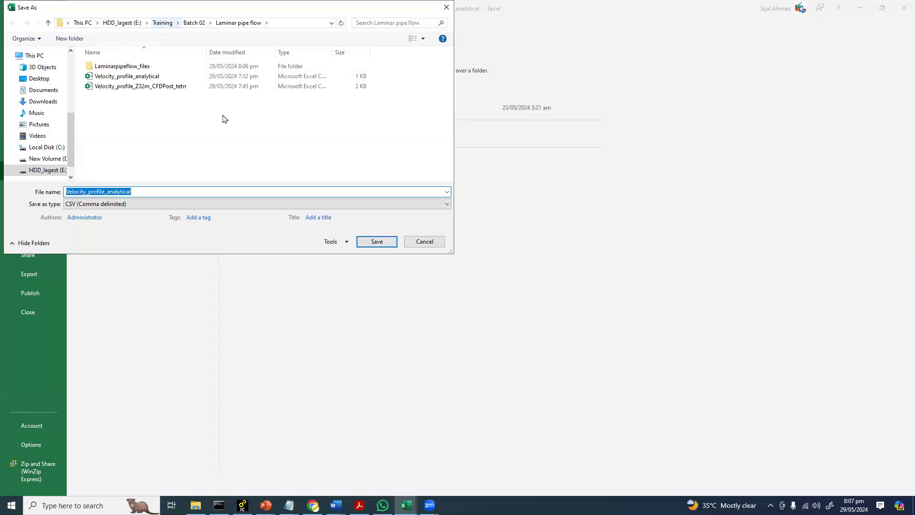
left_click(381, 245)
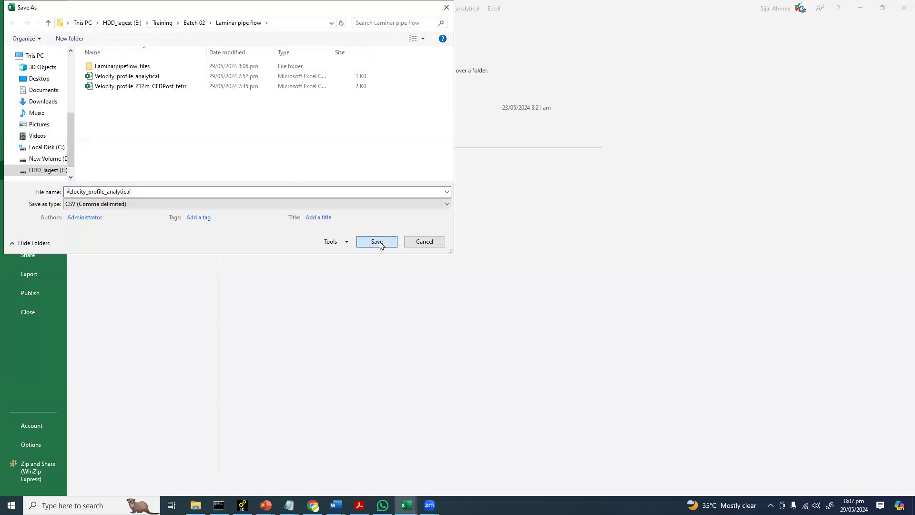
left_click(377, 242)
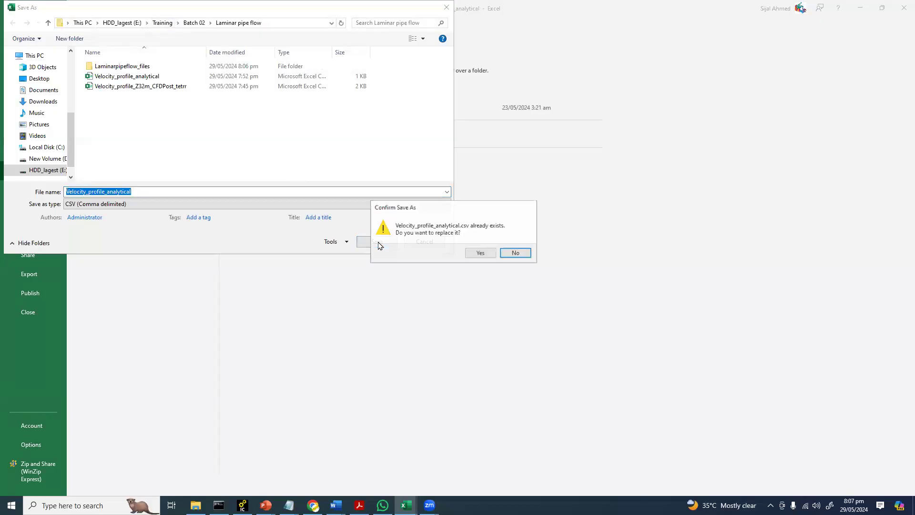
left_click(513, 253)
left_click(427, 243)
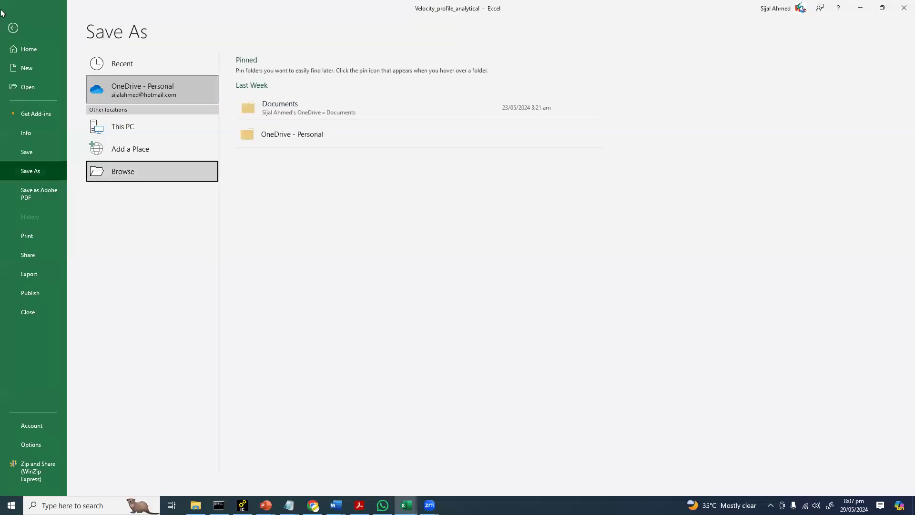
left_click(13, 27)
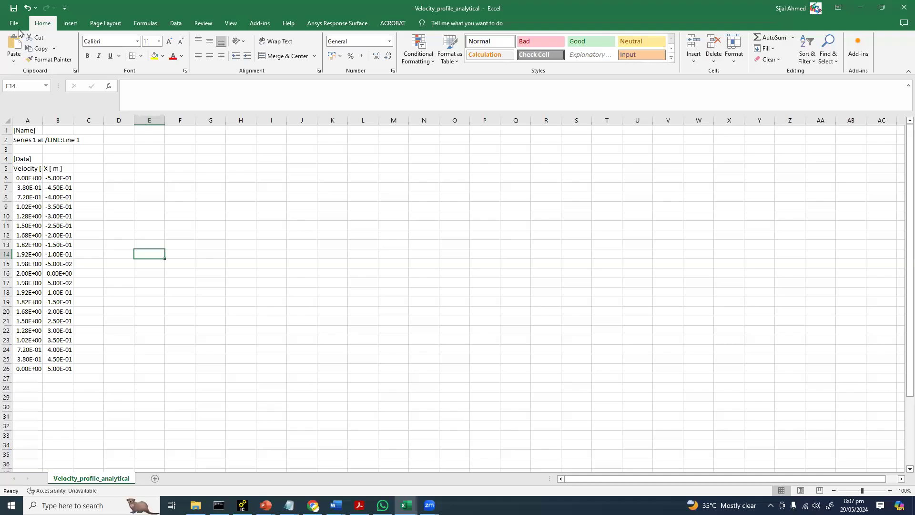
Step: Save the Velocity_profile_analytical file, keeping the CSV format, and close it
left_click(13, 8)
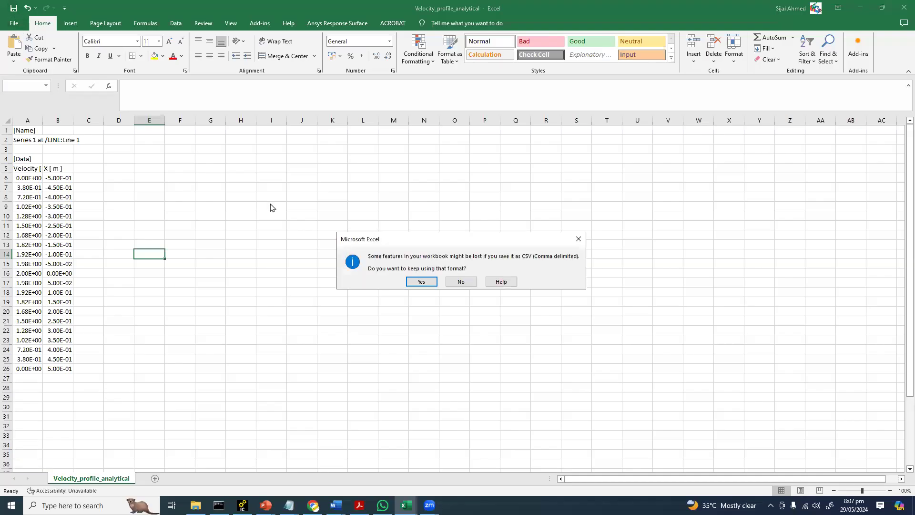
left_click(417, 282)
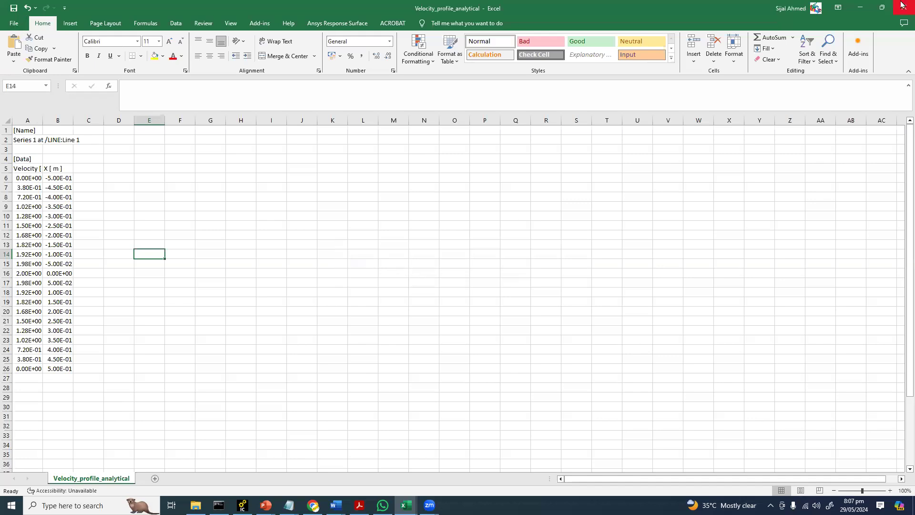
key("alt+Tab")
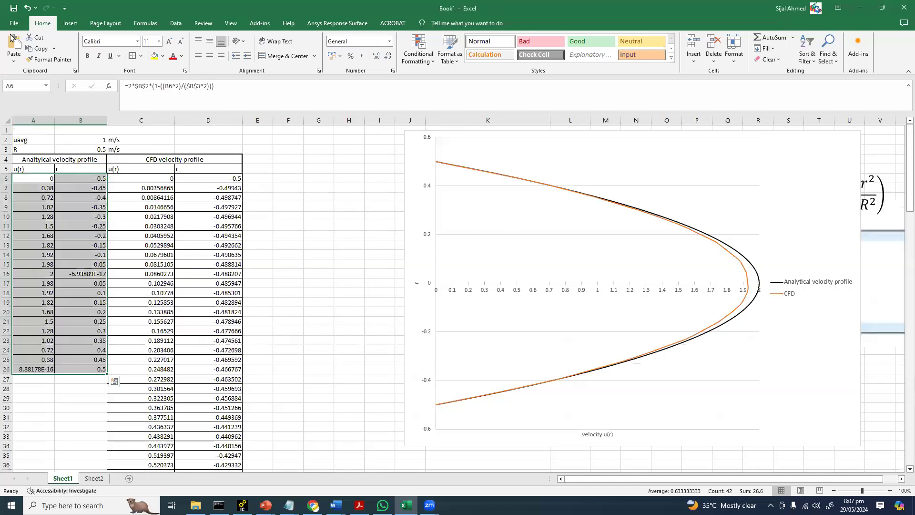
Step: Save the Book1 workbook as an Excel Workbook in the Laminar pipe flow folder and close it
left_click(14, 23)
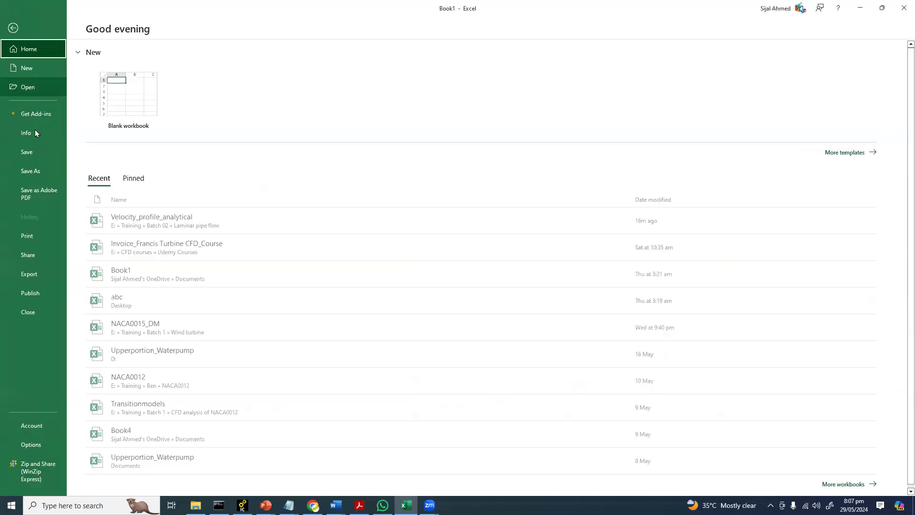
left_click(33, 172)
left_click(120, 171)
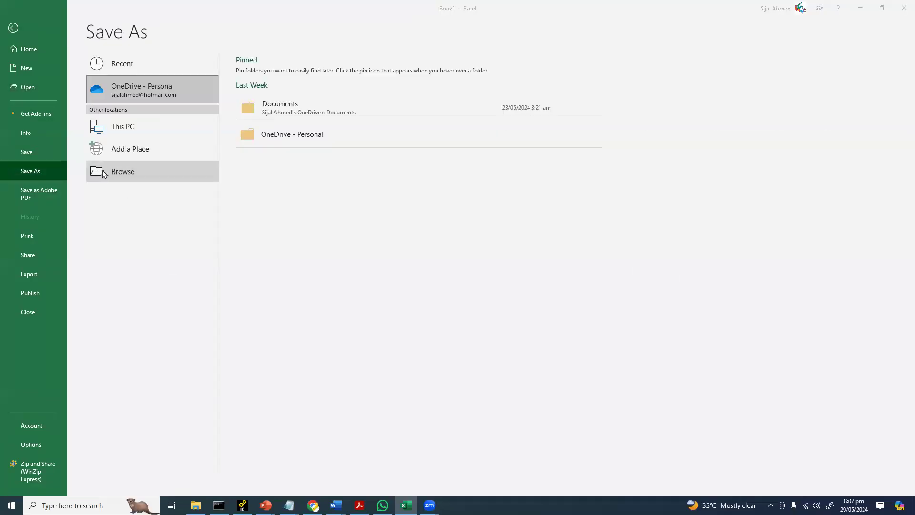
scroll(30, 95, "up", 3)
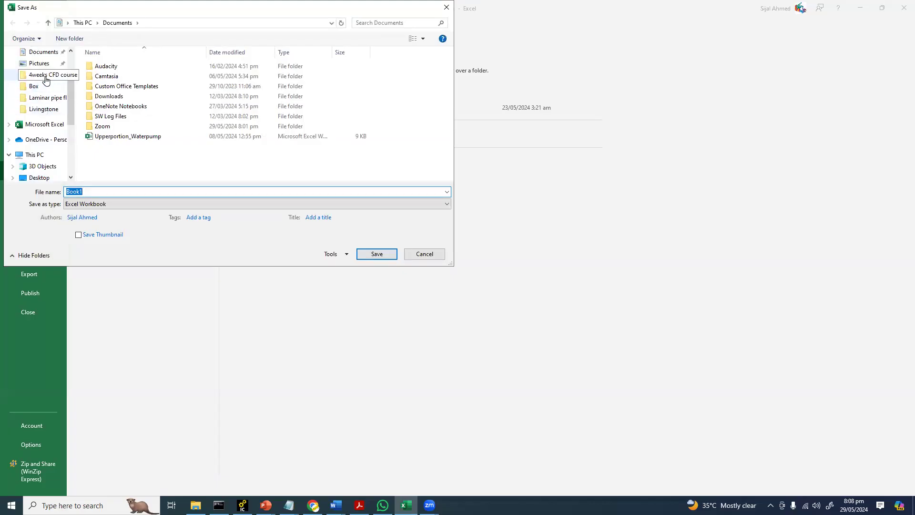
left_click(46, 103)
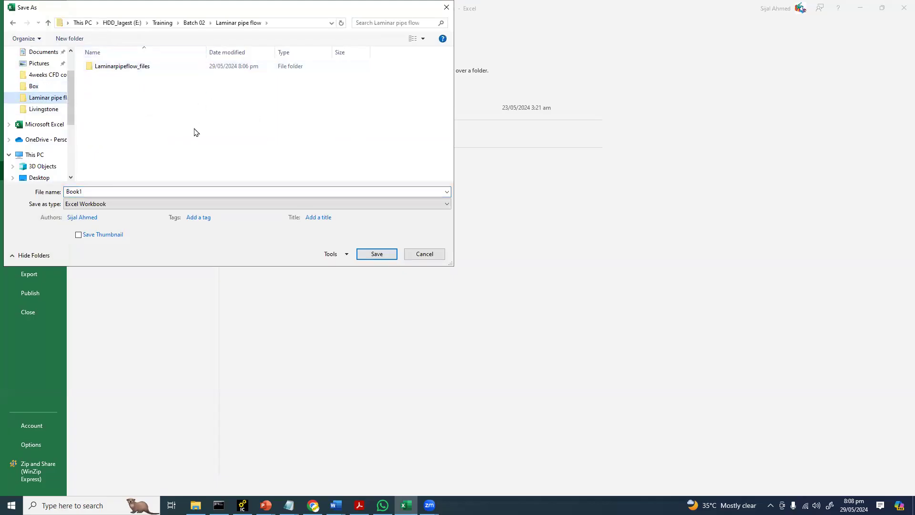
left_click(376, 254)
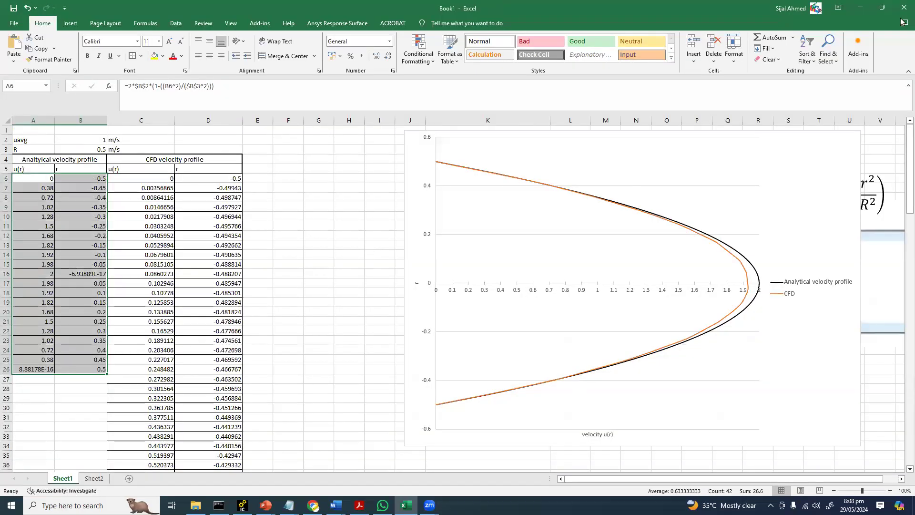
left_click(903, 9)
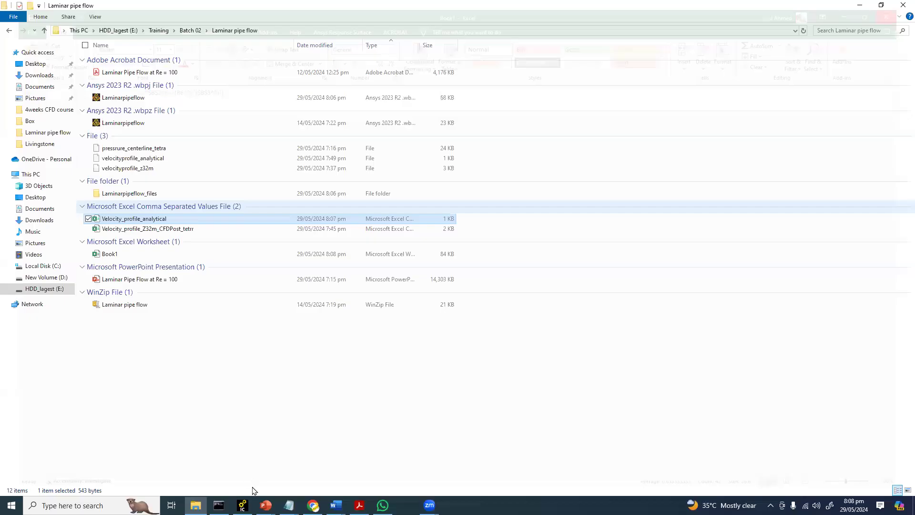
Step: Close the 3dparainlet_2 file in Notepad and minimize the Chrome window
left_click(243, 506)
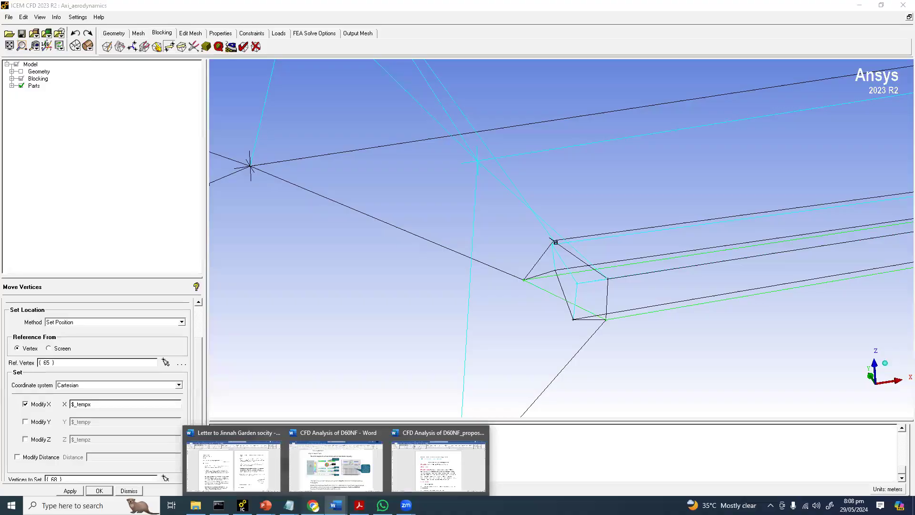
left_click(279, 493)
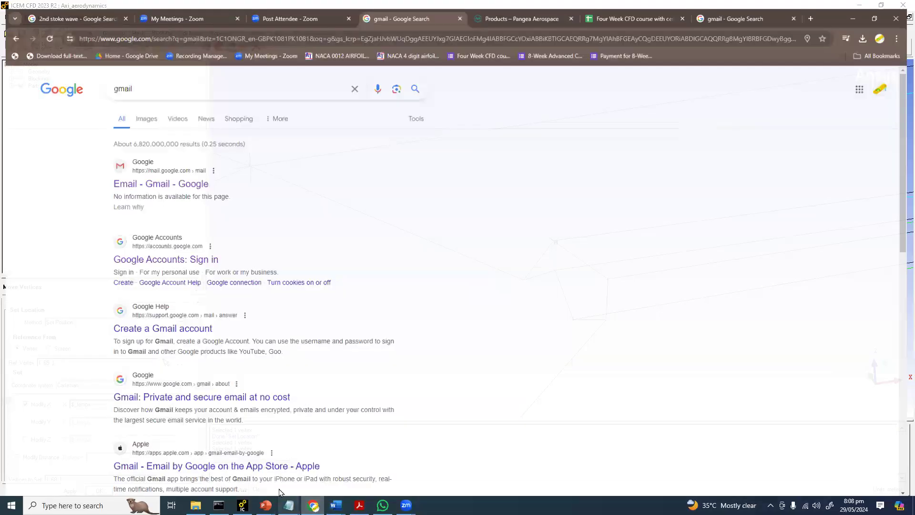
left_click(244, 471)
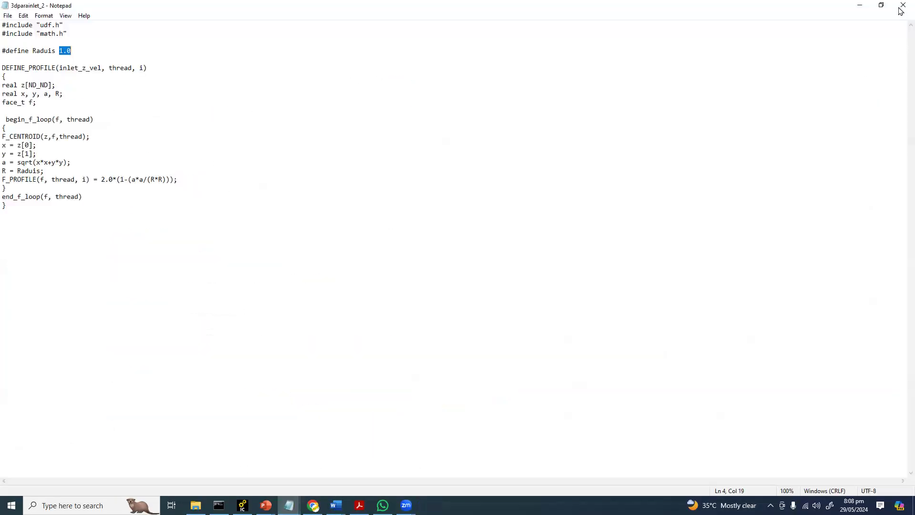
left_click(267, 507)
right_click(289, 505)
left_click(271, 485)
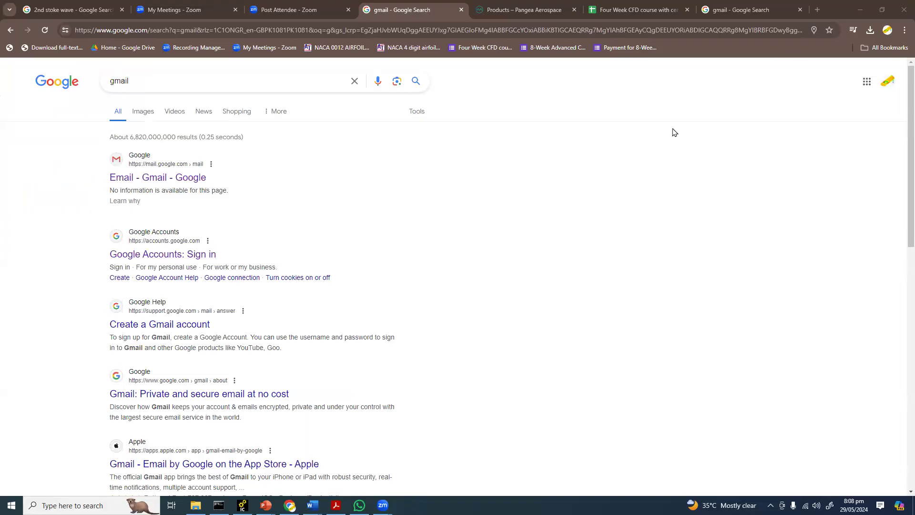
left_click(861, 9)
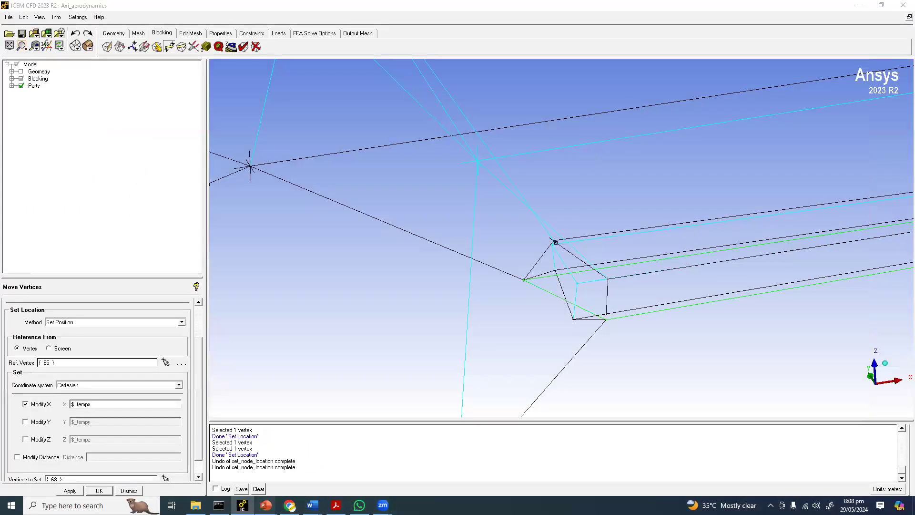
Step: Close the Savonius Turbine CFD Analysis presentation in PowerPoint, saving its changes
mouse_move(266, 504)
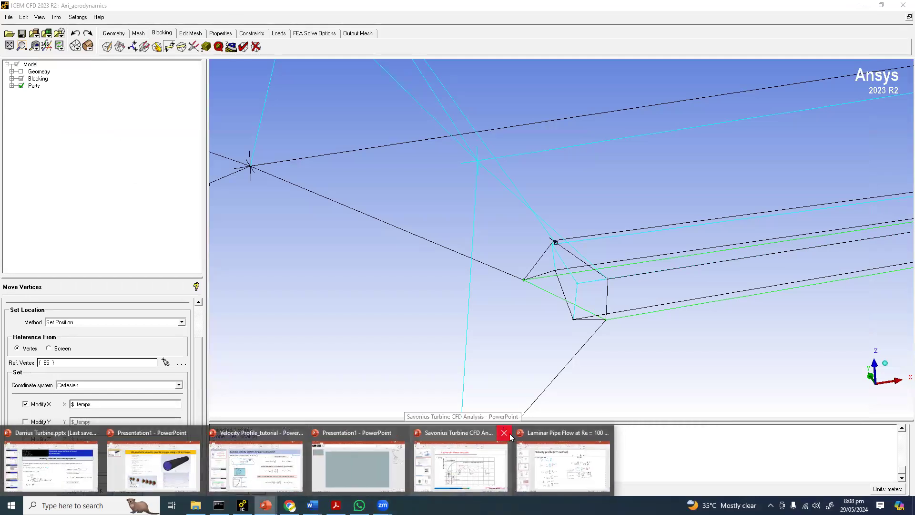
left_click(504, 433)
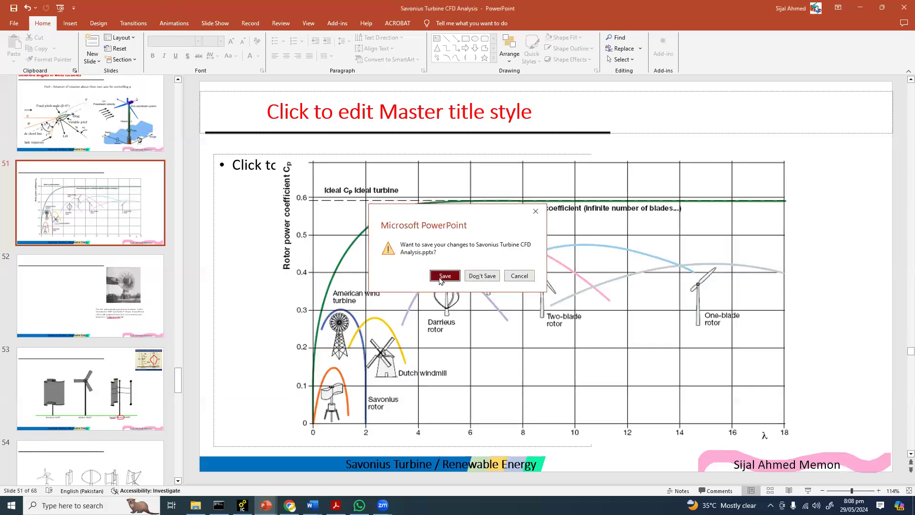
left_click(482, 276)
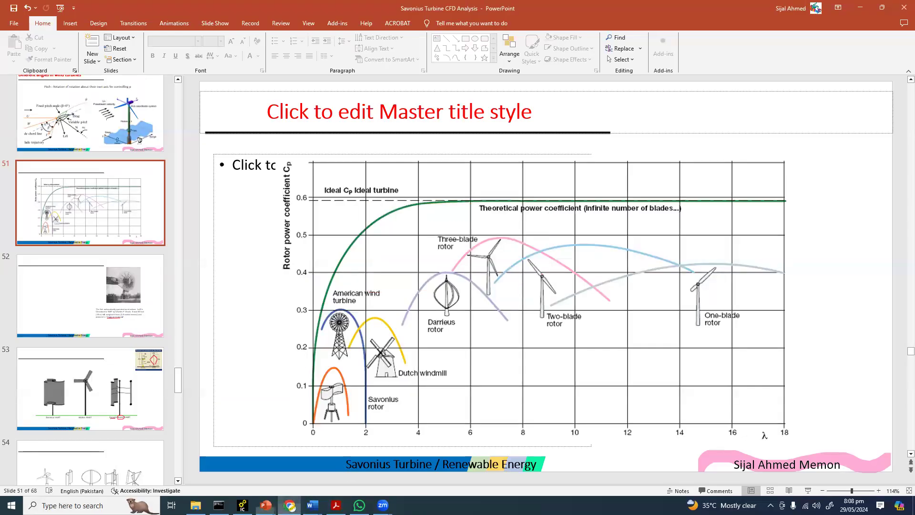
Step: Close the Velocity Profile_tutorial presentation and the Presentation1 with the pipe image, but keep the blank Presentation1 open and minimize it
left_click(290, 506)
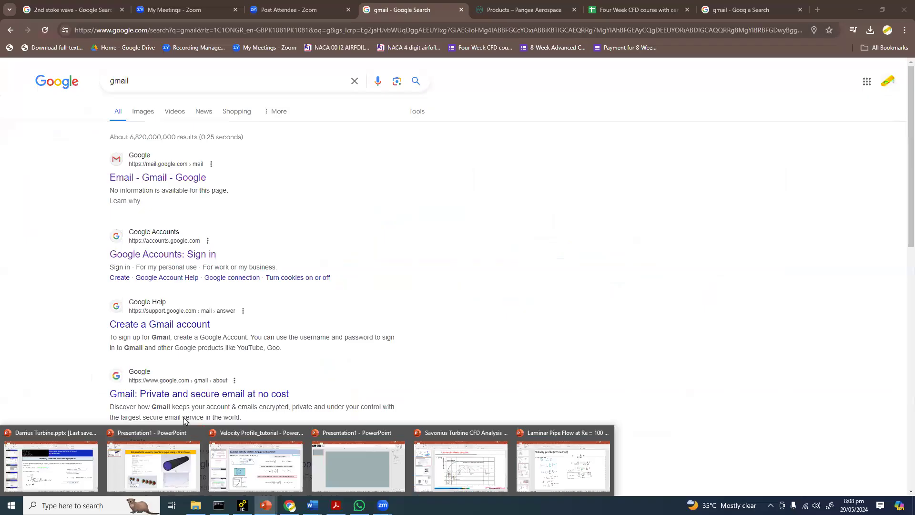
left_click(206, 432)
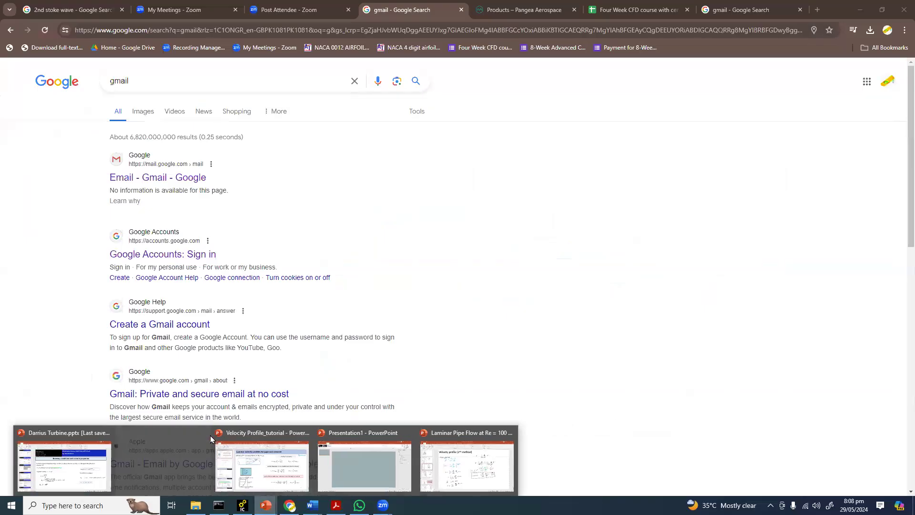
left_click(258, 433)
left_click(341, 434)
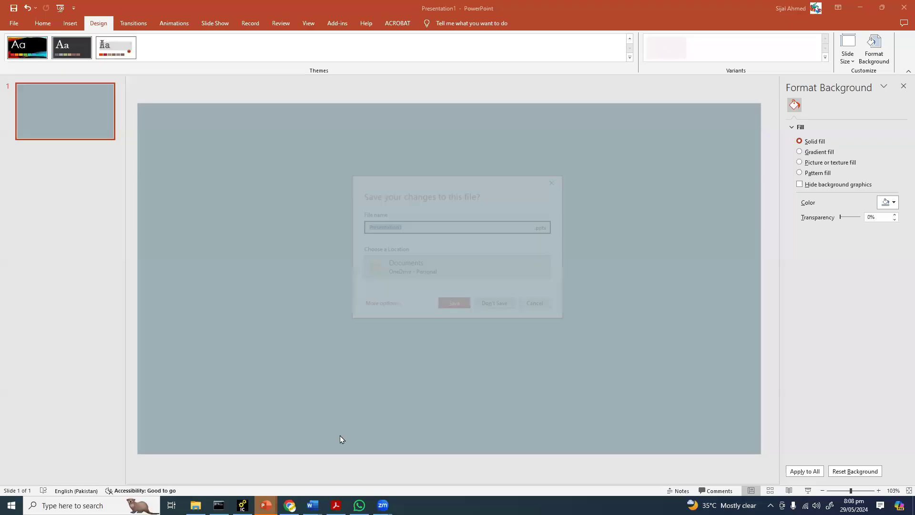
left_click(537, 306)
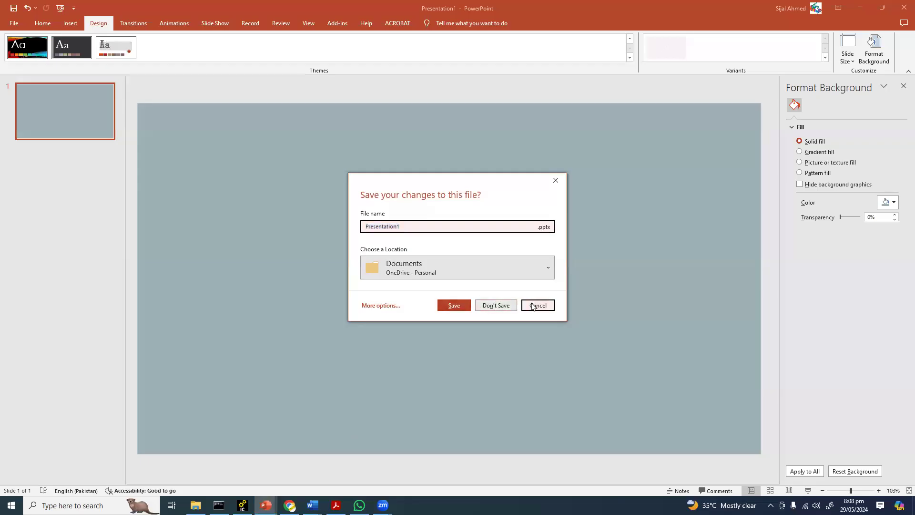
left_click(860, 8)
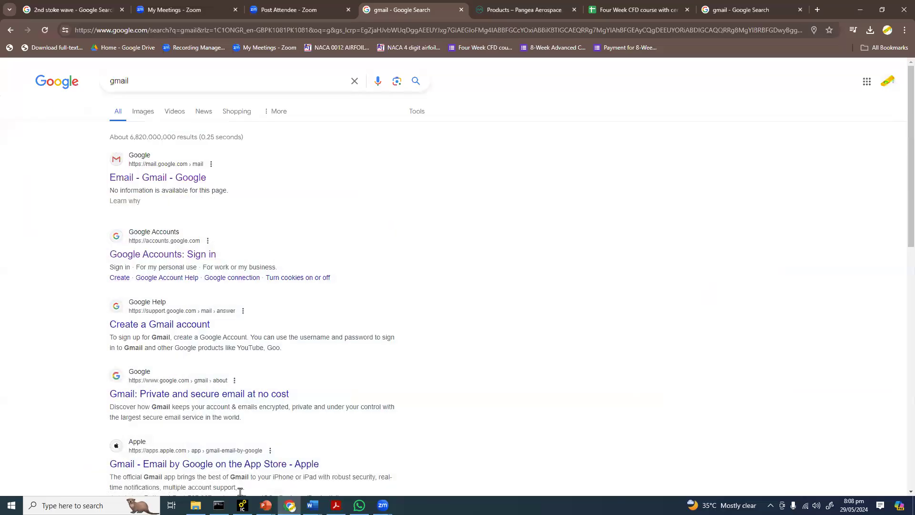
Step: Switch to the Darrius Turbine presentation in PowerPoint
mouse_move(266, 506)
left_click(181, 466)
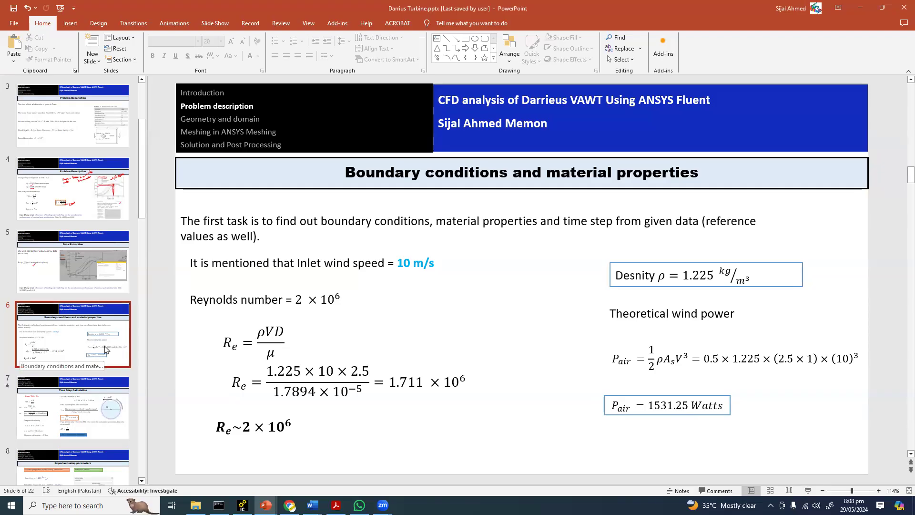
Step: Open the WindTurbine Ansys project from the Training > Batch 1 > Wind turbine folder in File Explorer
left_click(196, 505)
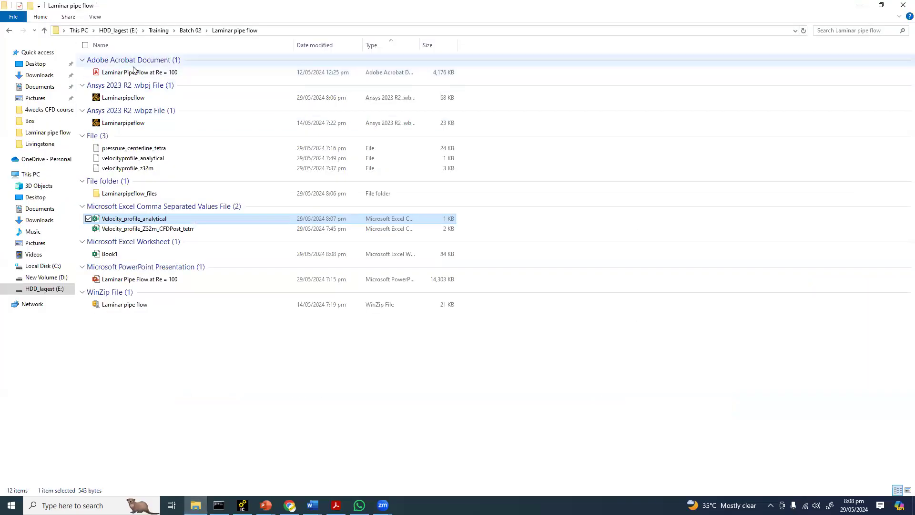
left_click(159, 30)
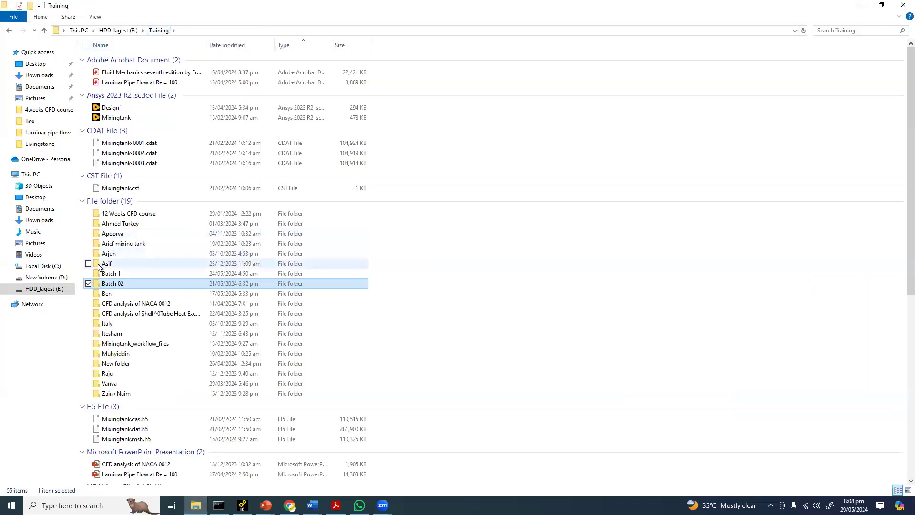
double_click(109, 273)
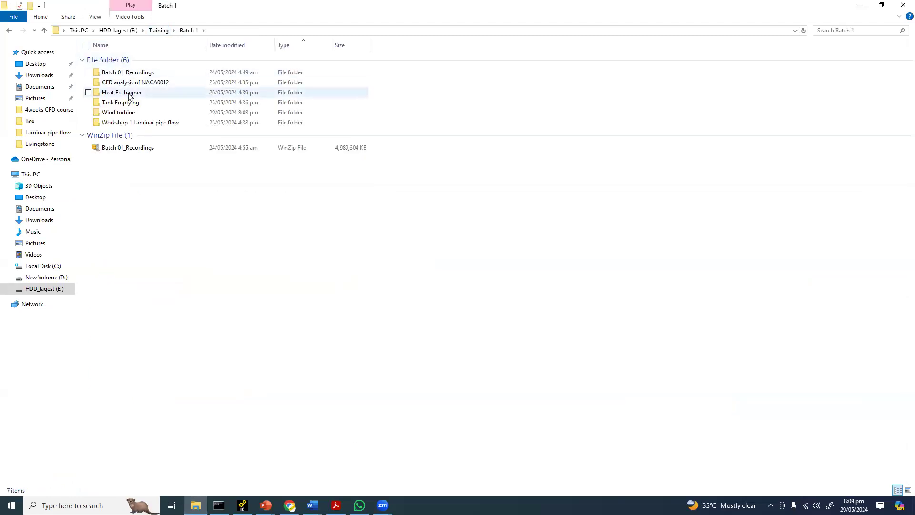
double_click(127, 112)
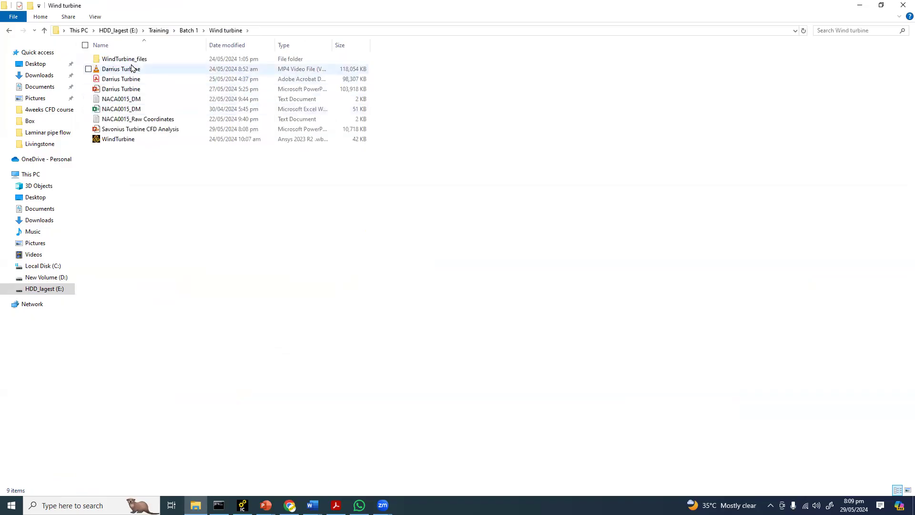
double_click(122, 141)
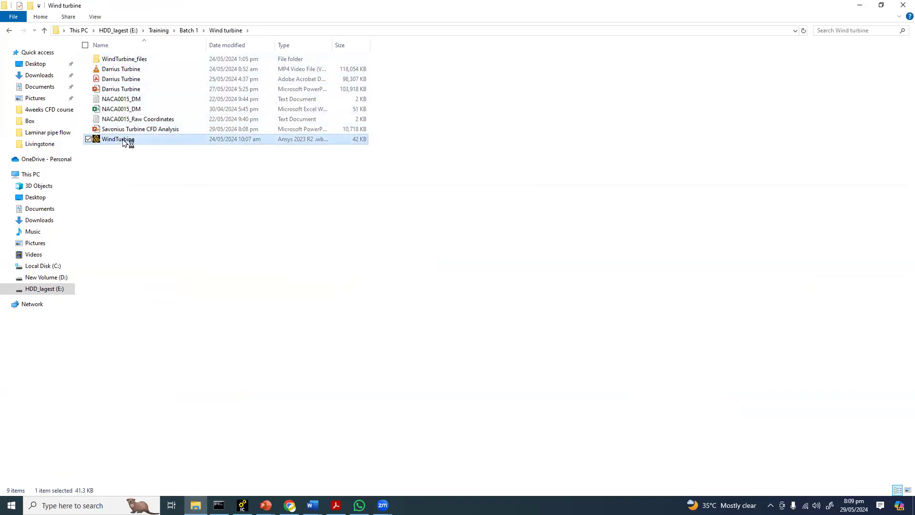
Step: Open the Darrius Turbine MP4 video from the Wind turbine folder and close the player again
left_click(156, 72)
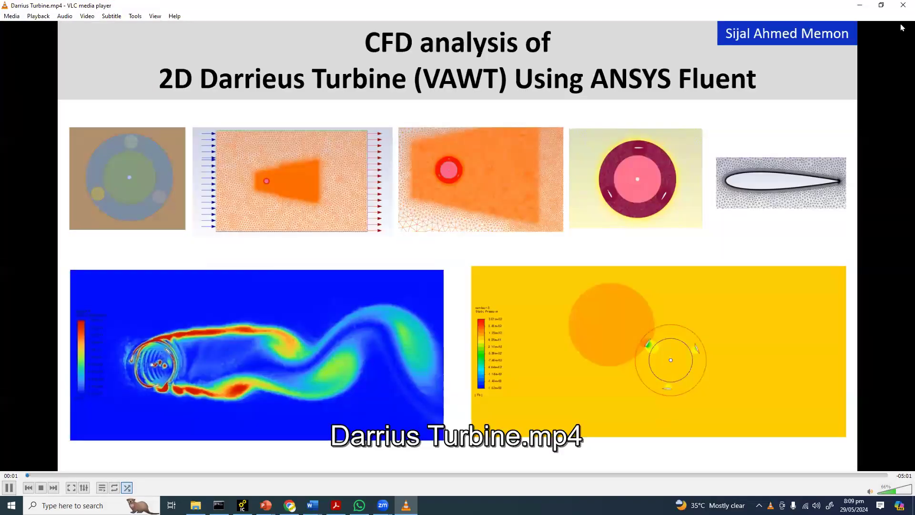
left_click(903, 5)
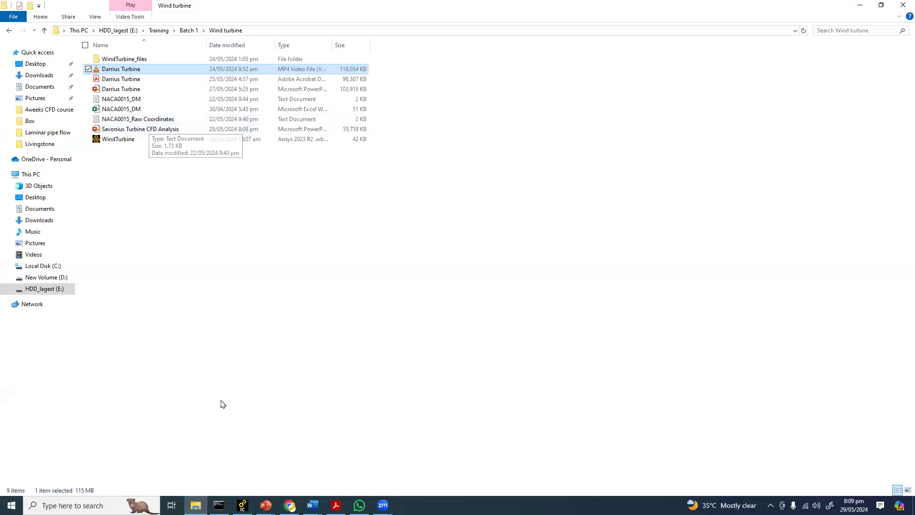
left_click(289, 506)
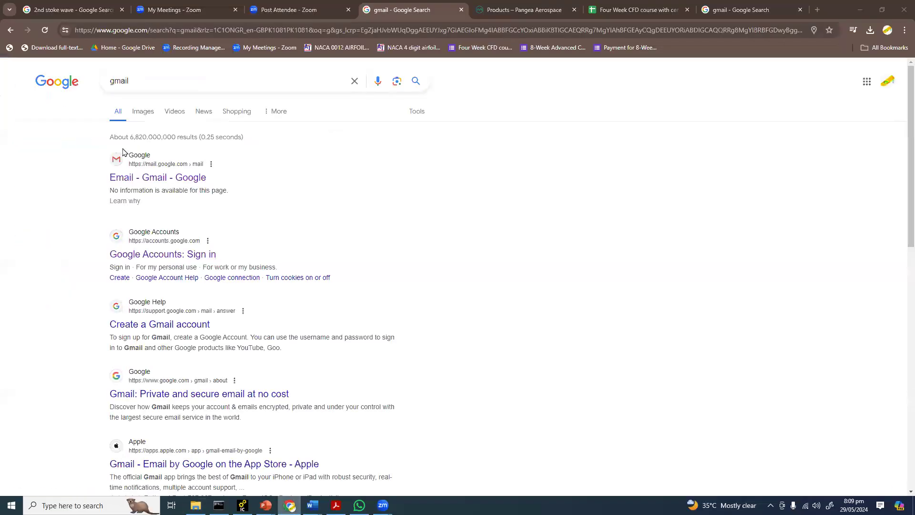
key("alt+Tab")
left_click(360, 506)
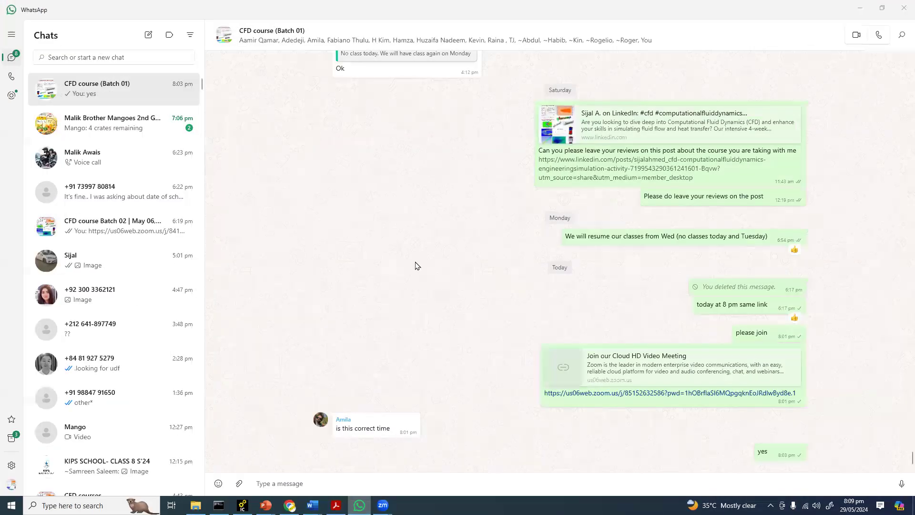
left_click(355, 505)
left_click(242, 505)
left_click(195, 505)
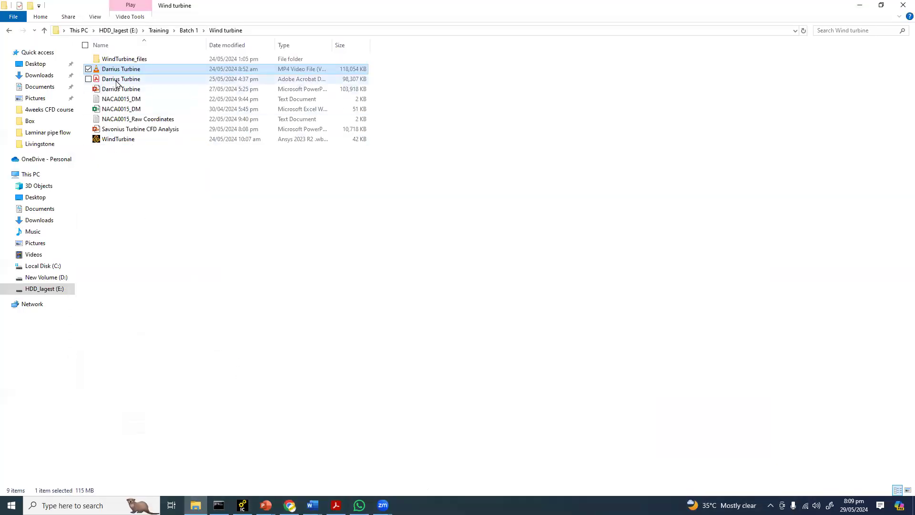
left_click(348, 377)
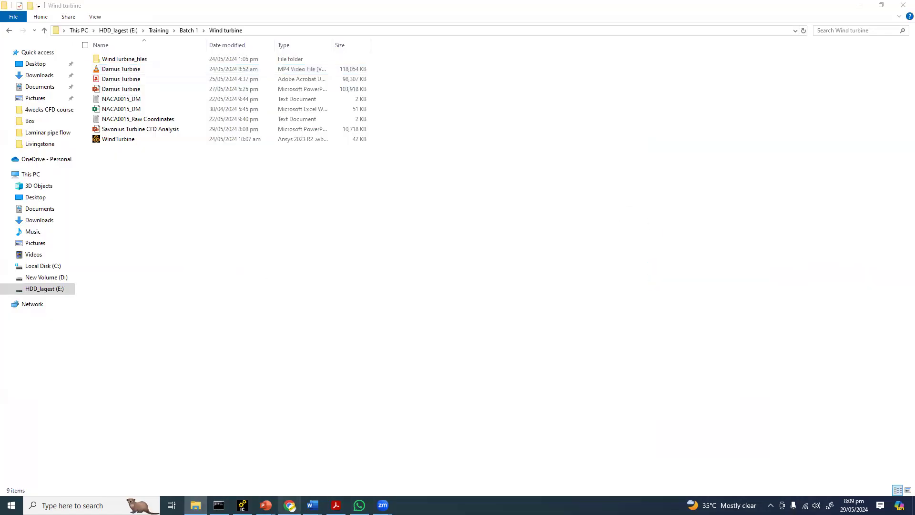
Step: Switch to Chrome, play the May 23, 2024 CFD Course Batch 01 recording from Zoom's Recording Management, and skip to about 01:22:36
left_click(290, 505)
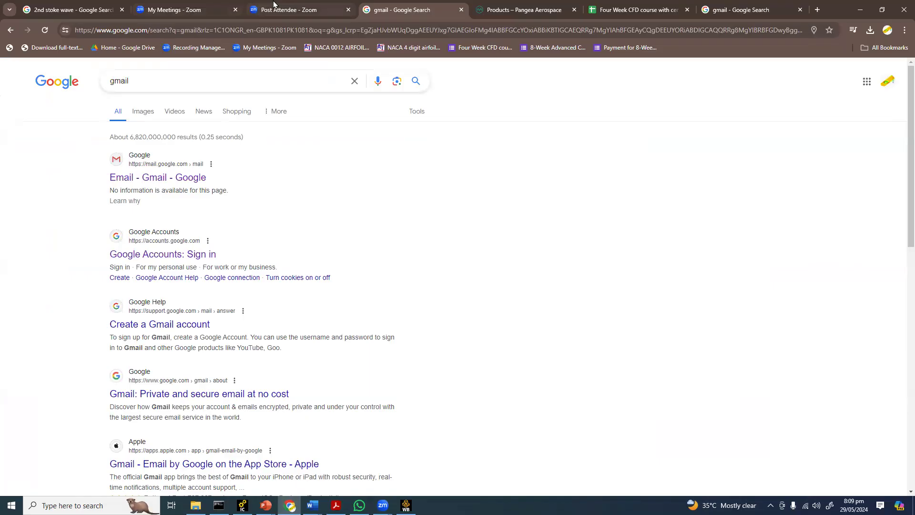
left_click(207, 48)
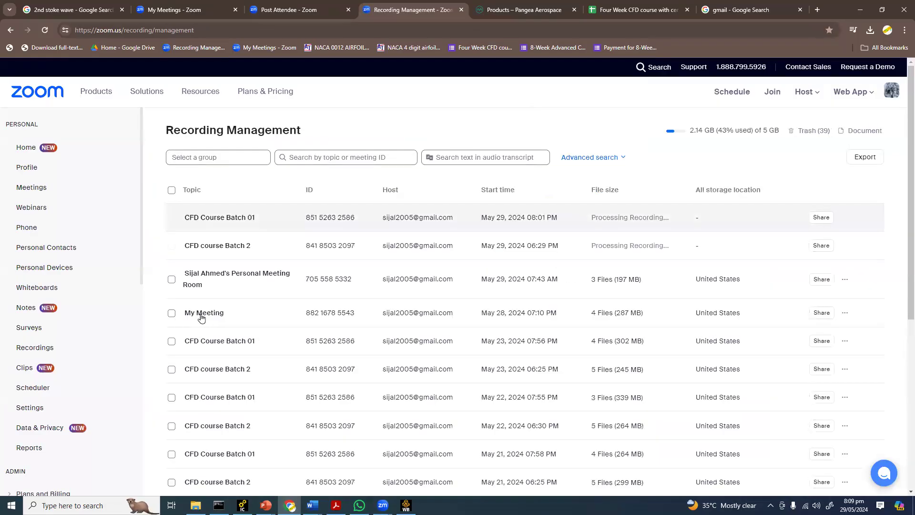
left_click(213, 342)
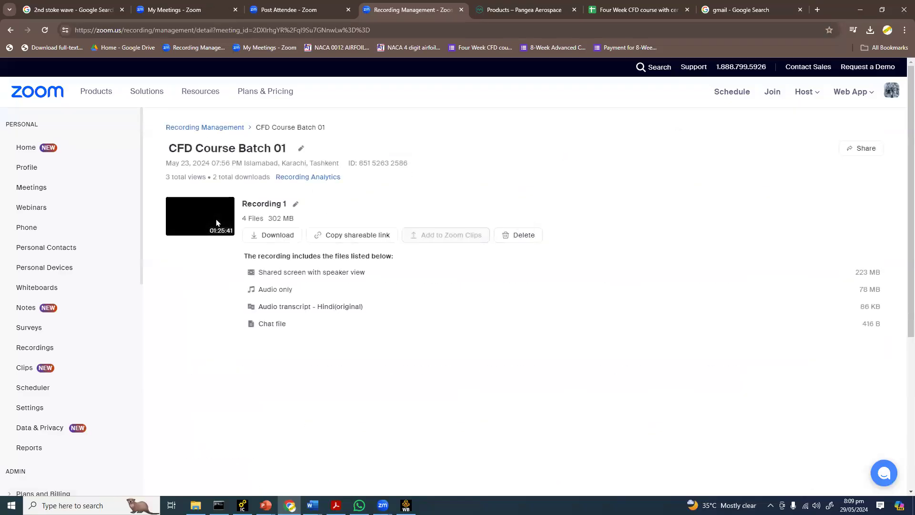
left_click(216, 220)
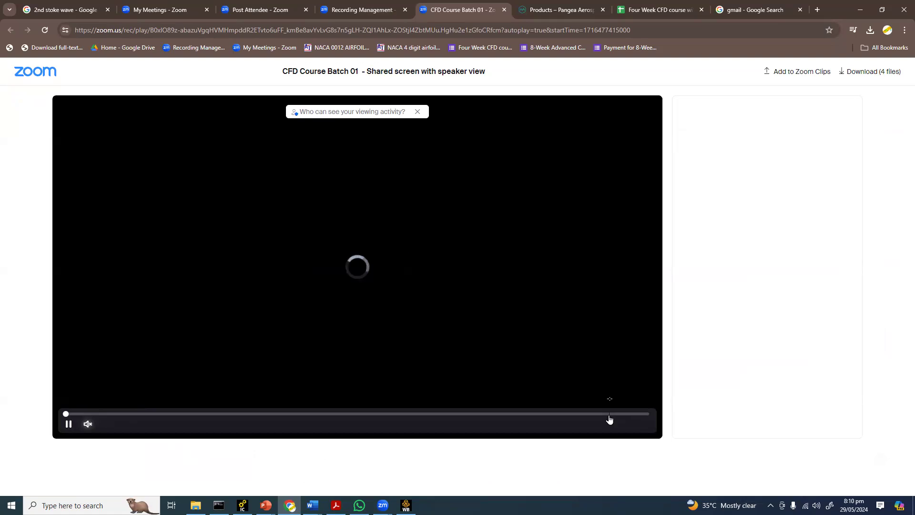
left_click(610, 414)
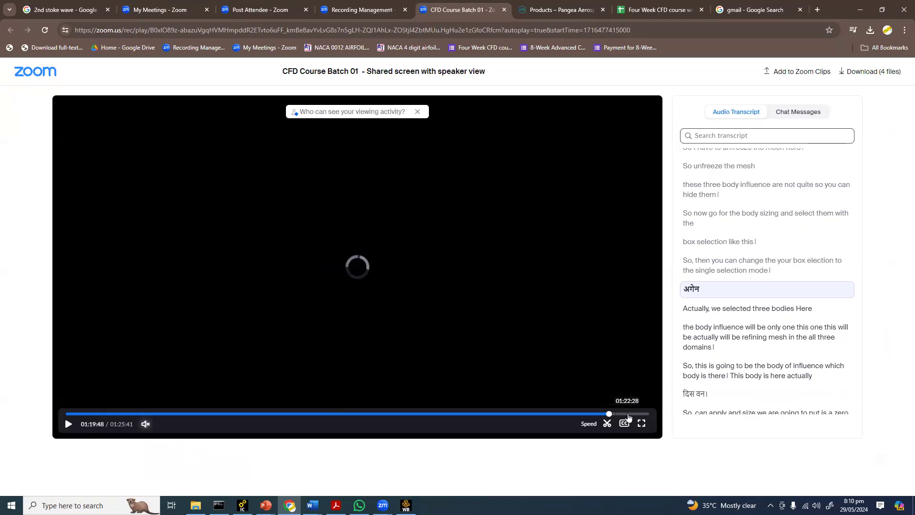
left_click(628, 414)
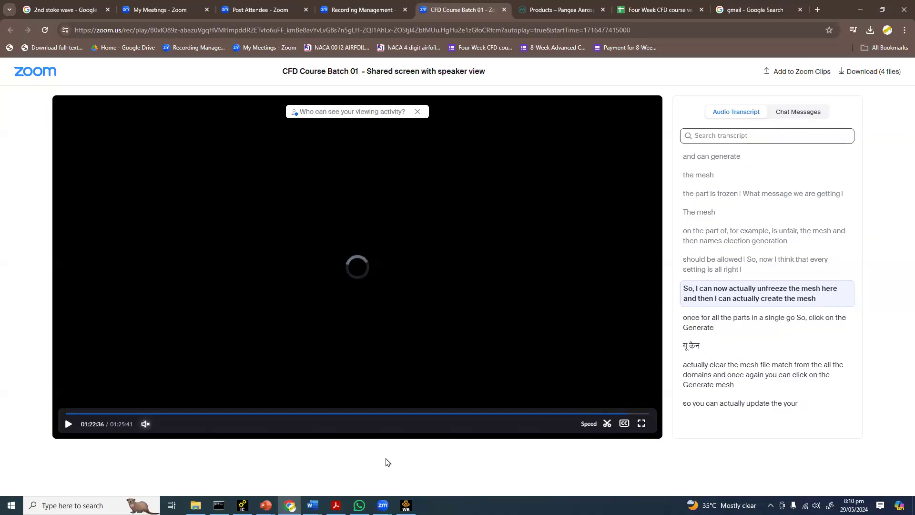
Step: Switch to Workbench, open the Mesh component of the Fluid Flow (Fluent) system, and minimize the Workbench window
left_click(406, 506)
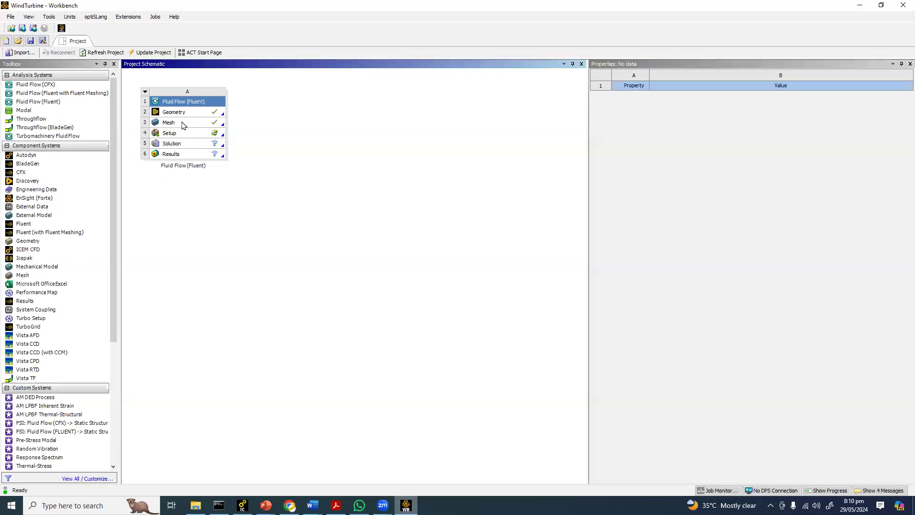
left_click(181, 123)
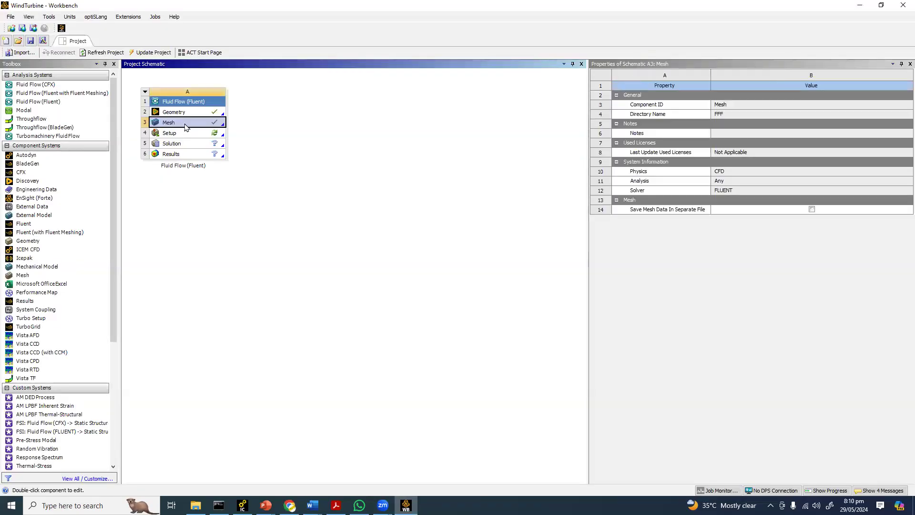
double_click(186, 126)
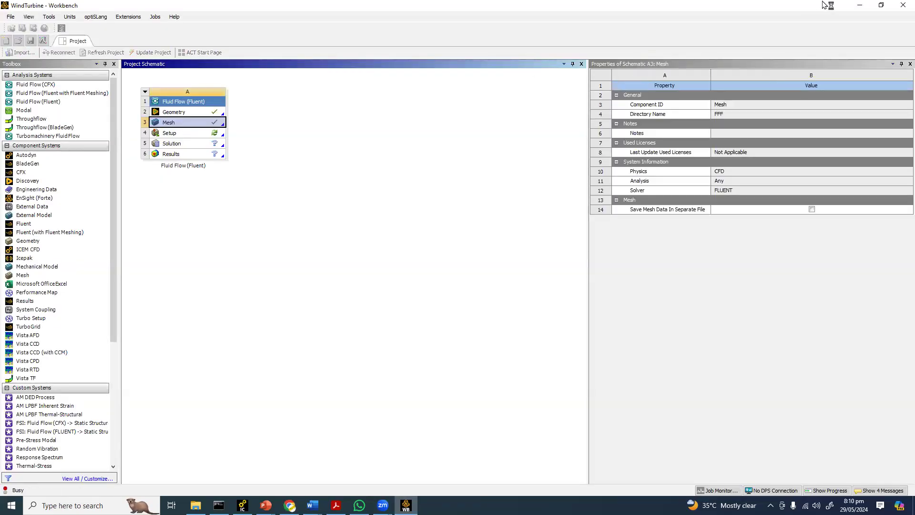
left_click(861, 6)
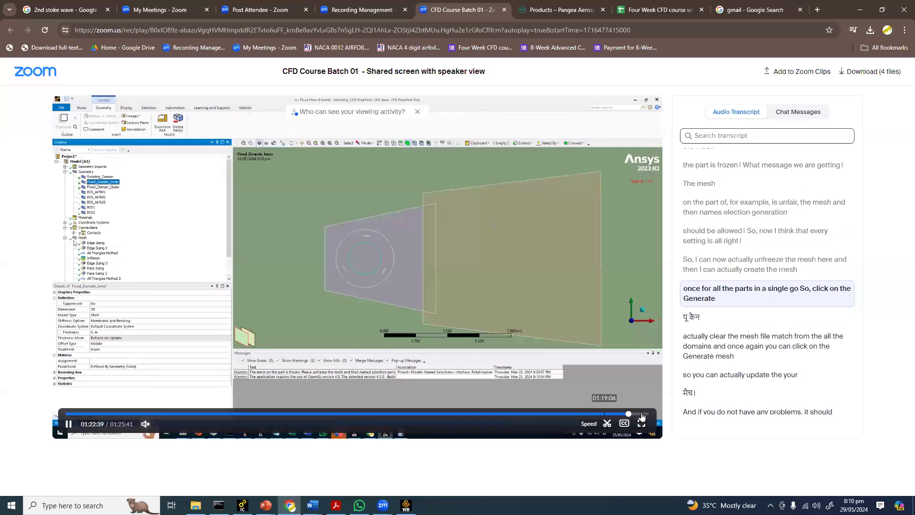
Step: Skip through the end of the CFD Course Batch 01 recording to about 01:24:57 and close its tab
left_click(642, 415)
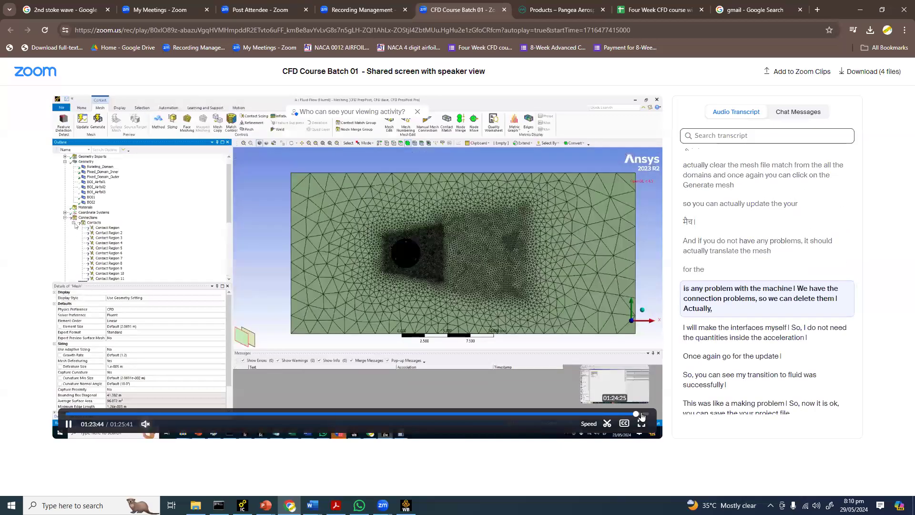
left_click(644, 414)
left_click(645, 414)
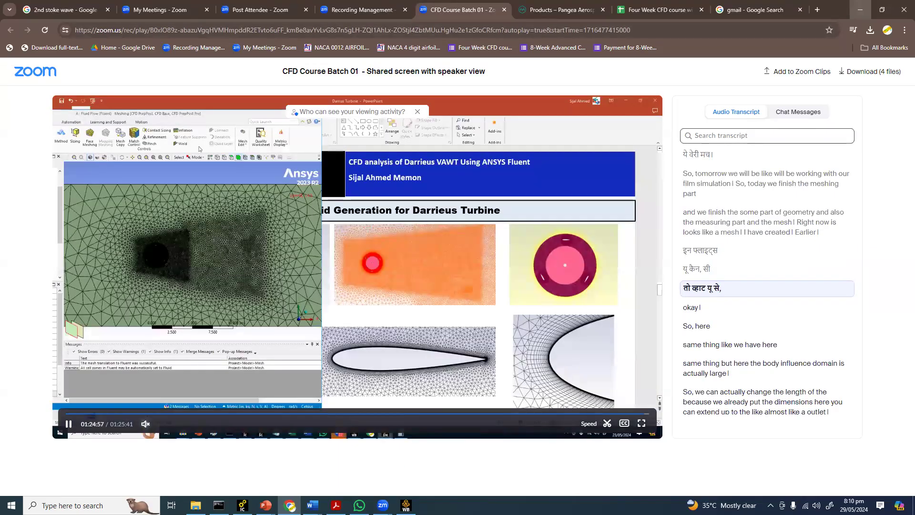
left_click(860, 10)
left_click(290, 505)
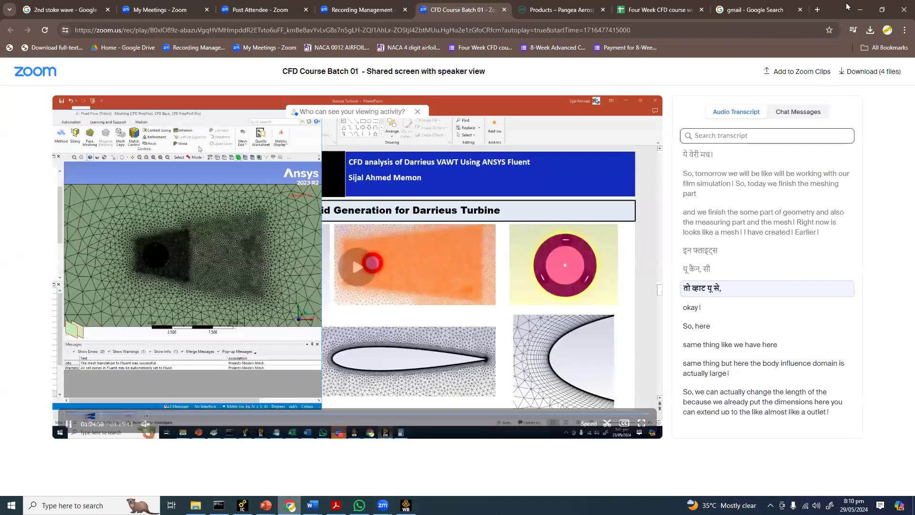
left_click(505, 10)
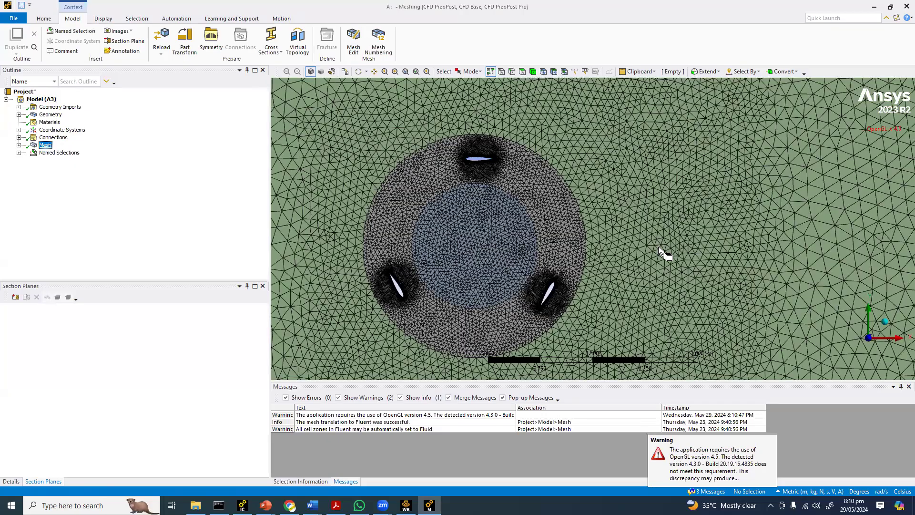
Step: View the whole domain mesh, and compare it with slide 13, Grid Generation for Darrieus Turbine, in the PowerPoint presentation
scroll(659, 251, "up", 3)
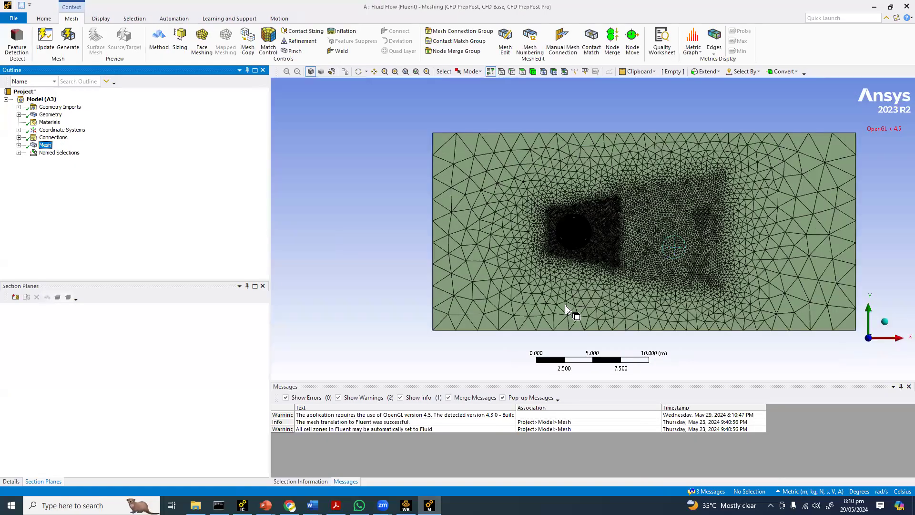
left_click(265, 506)
left_click(187, 467)
scroll(47, 191, "up", 1)
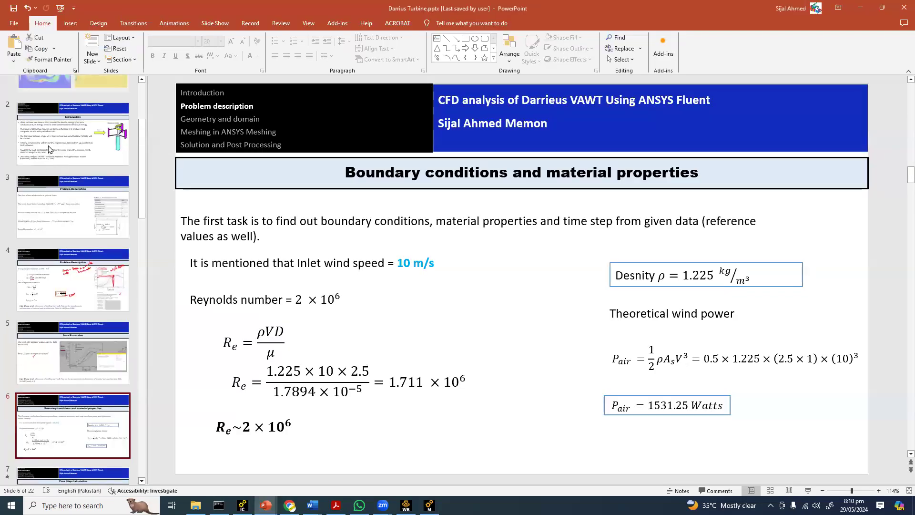
scroll(50, 149, "up", 1)
left_click(54, 127)
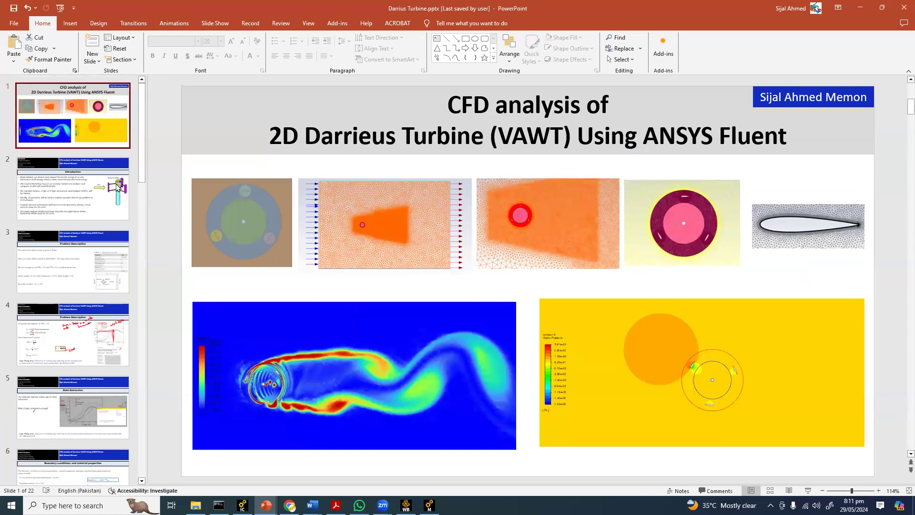
scroll(76, 333, "down", 6)
scroll(77, 384, "down", 4)
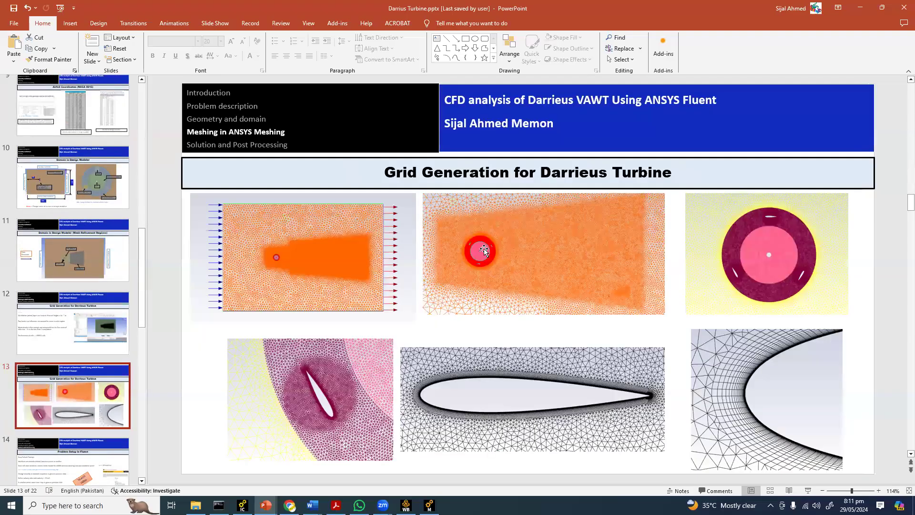
Step: Copy the full-domain mesh picture from slide 13 onto the title slide to compare the refinement regions, and delete the copy
right_click(297, 253)
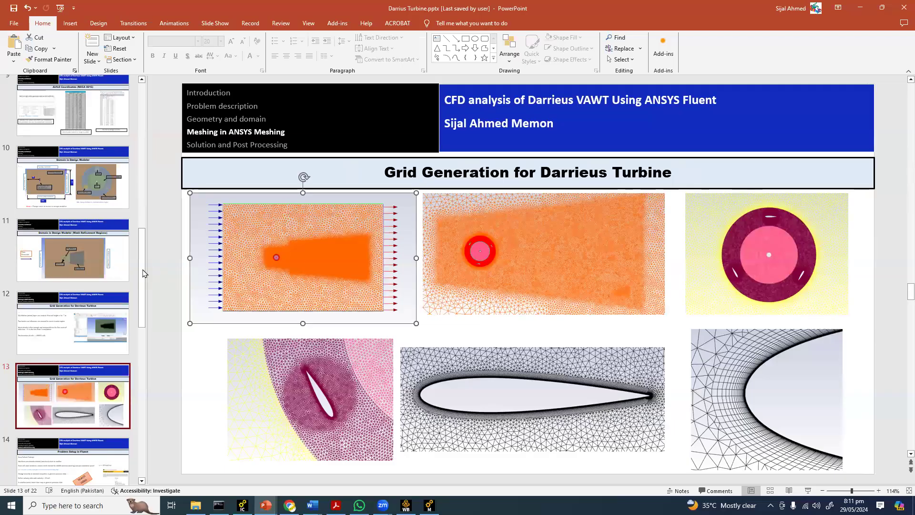
left_click(167, 153)
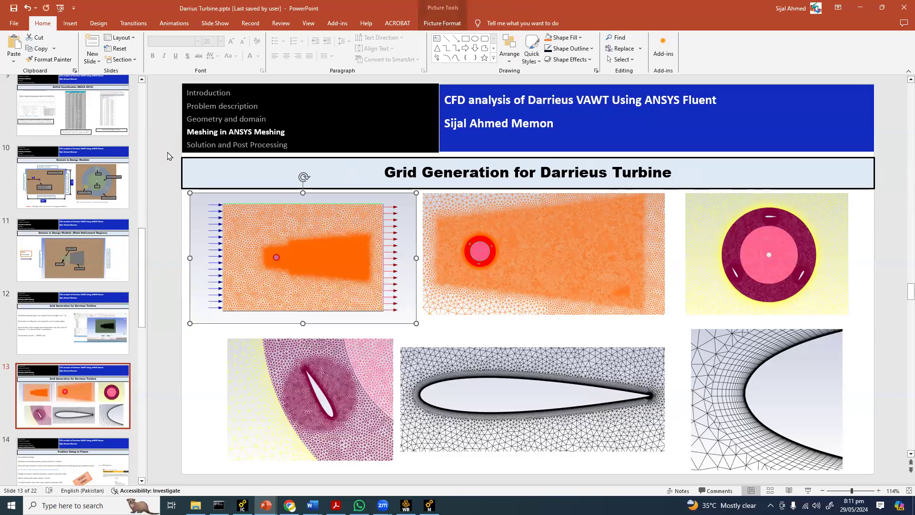
left_click_drag(142, 262, 144, 114)
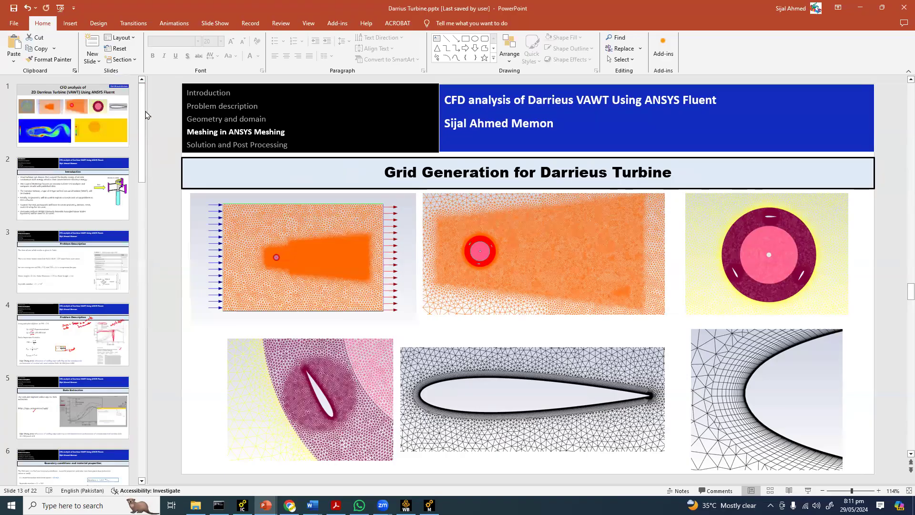
left_click_drag(84, 102, 170, 121)
right_click(170, 121)
left_click(193, 152)
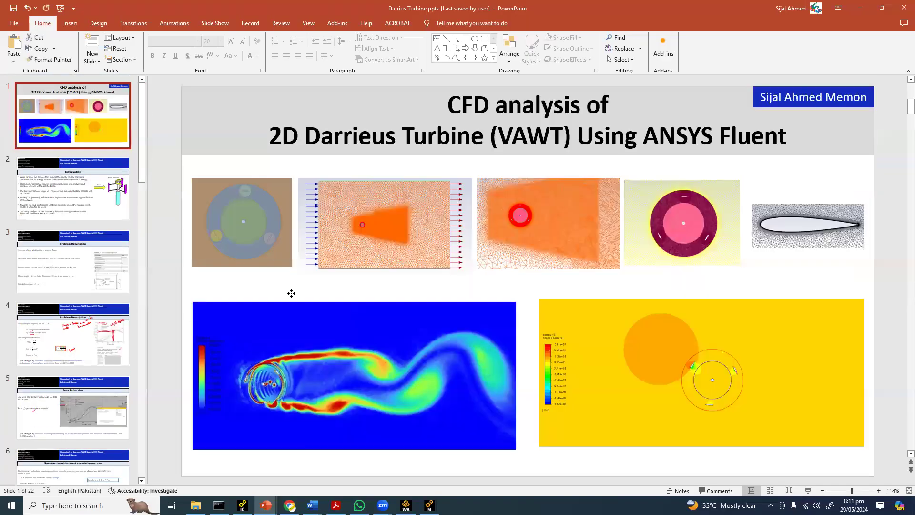
left_click_drag(360, 338, 472, 417)
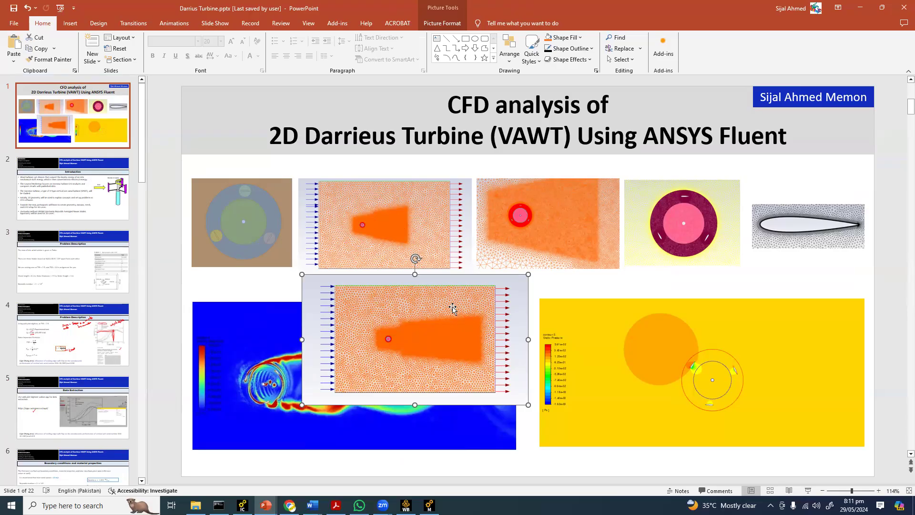
key("Delete")
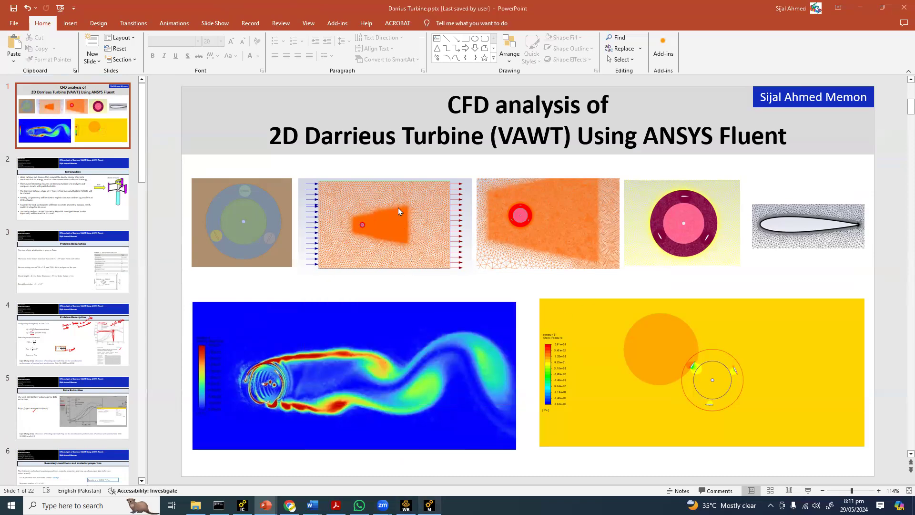
Step: Switch to DesignModeler and select Sketch7 under Plane4, the sketch of the wake refinement trapezoid
key("alt+Tab")
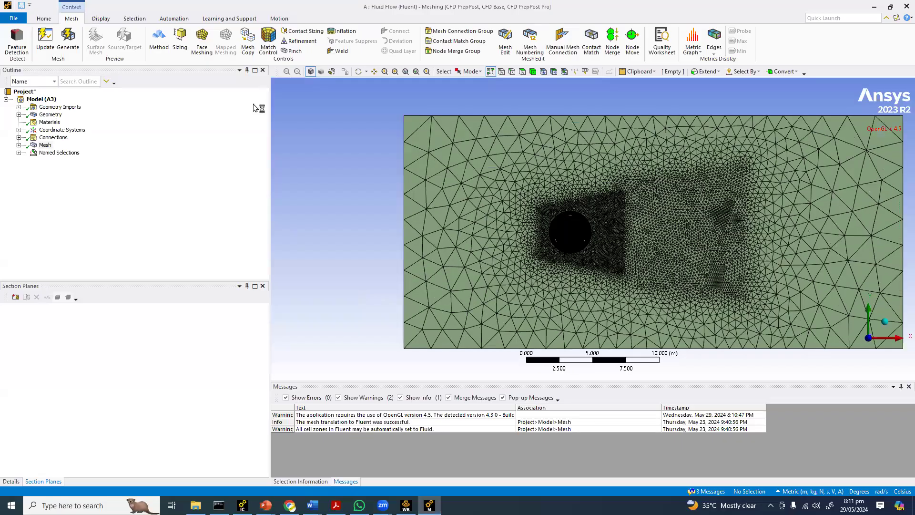
key("alt+Tab")
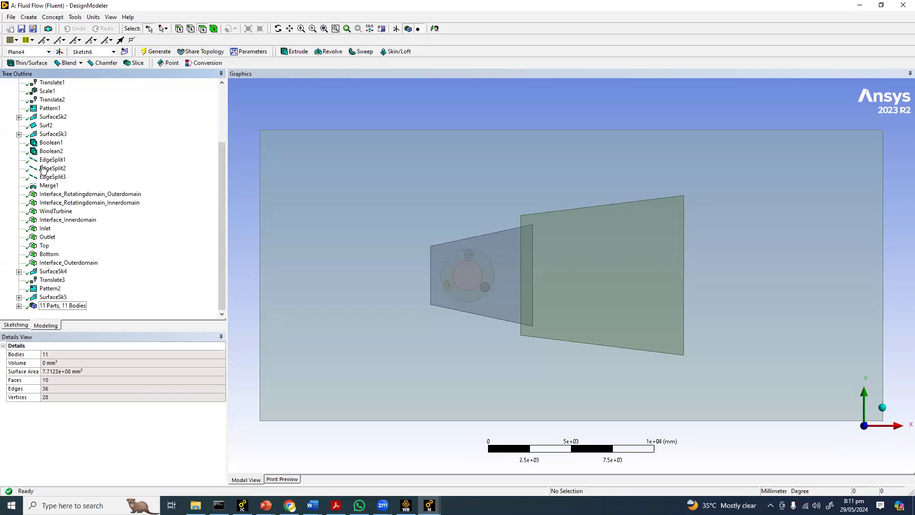
scroll(21, 128, "up", 2)
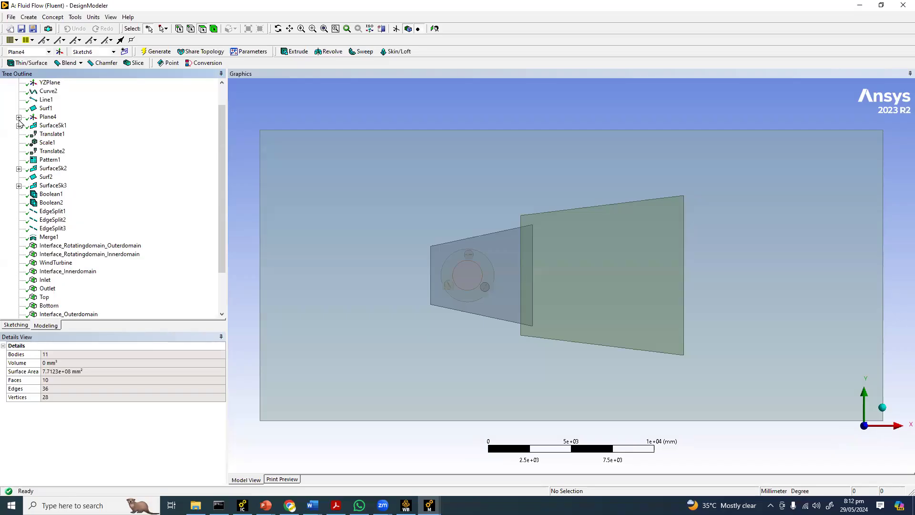
left_click(19, 119)
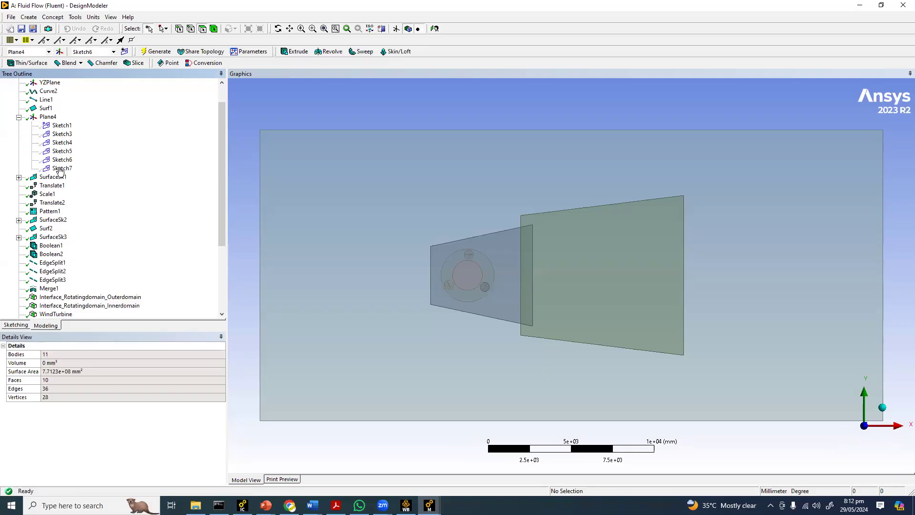
left_click(62, 168)
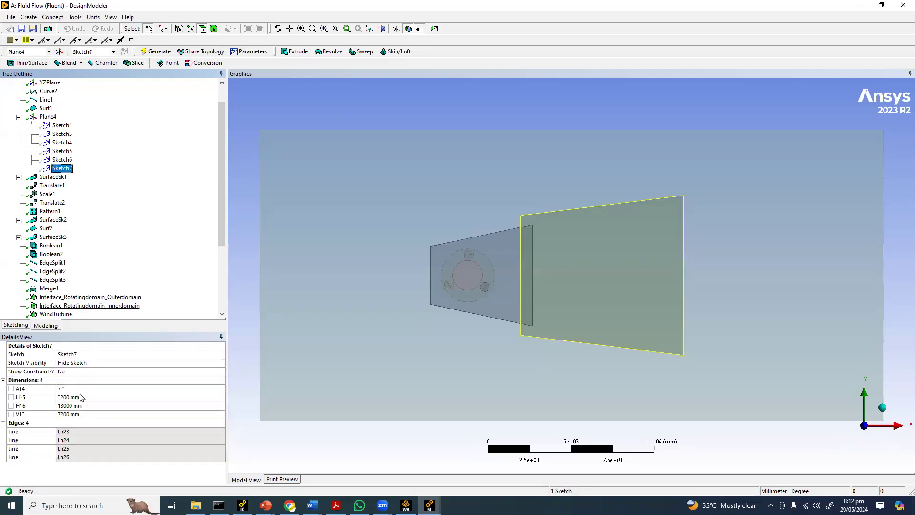
Step: Set the vertical dimension V13 of Sketch7 to 6000 mm and regenerate the geometry
left_click(73, 406)
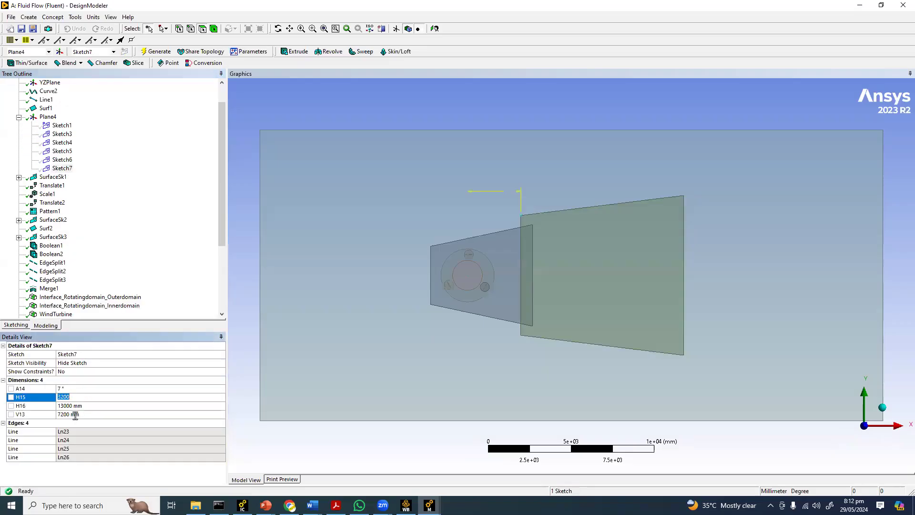
left_click(75, 414)
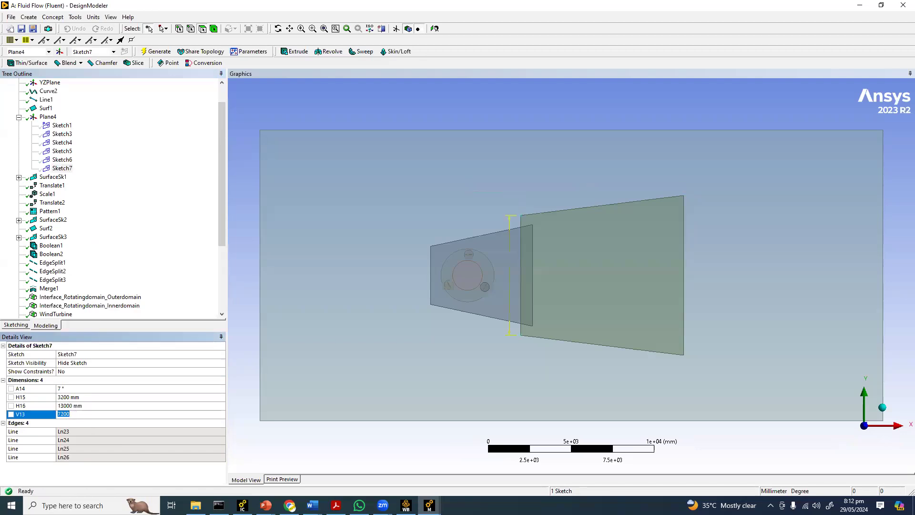
type("6000")
key("Return")
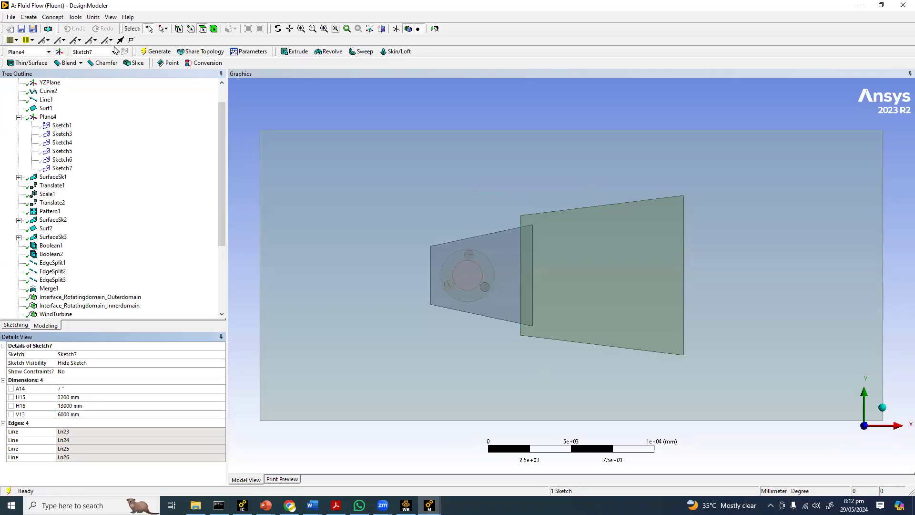
left_click(146, 53)
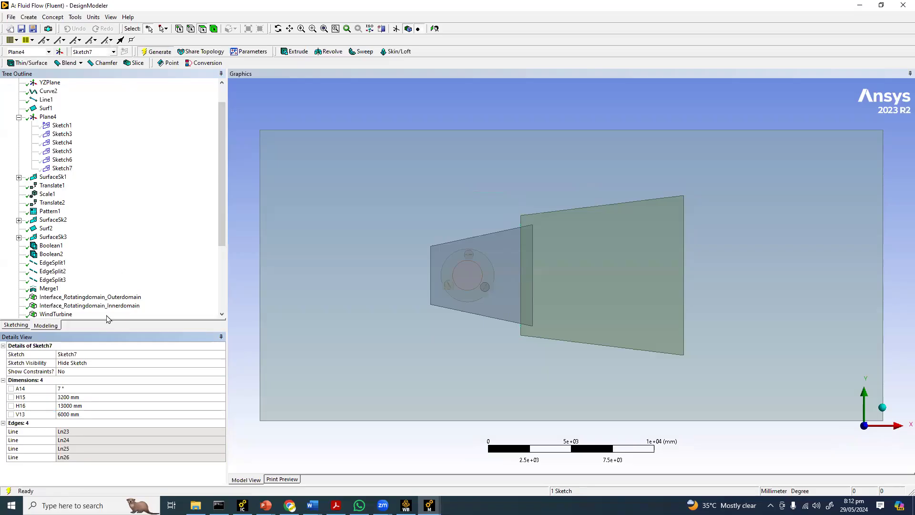
Step: Set the vertical dimension V13 of Sketch7 to 6500 mm and regenerate the geometry
left_click(76, 388)
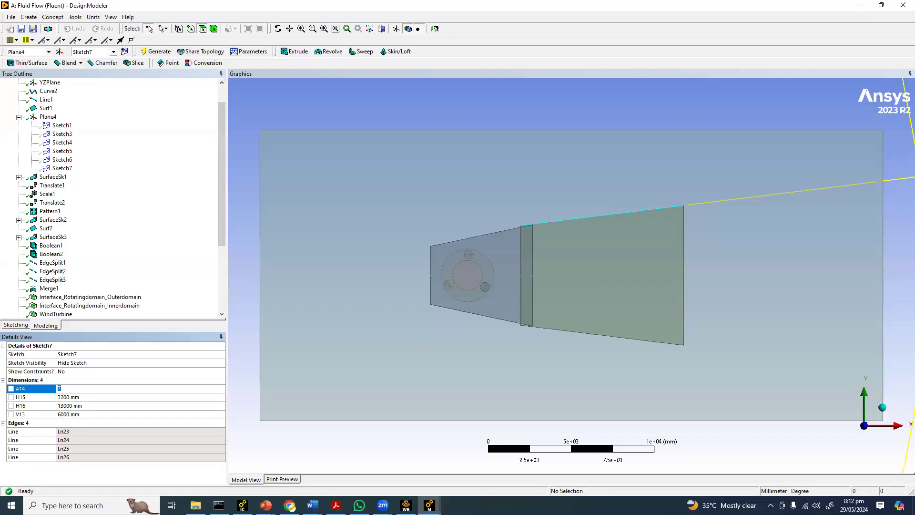
left_click(69, 415)
type("6500")
key("Return")
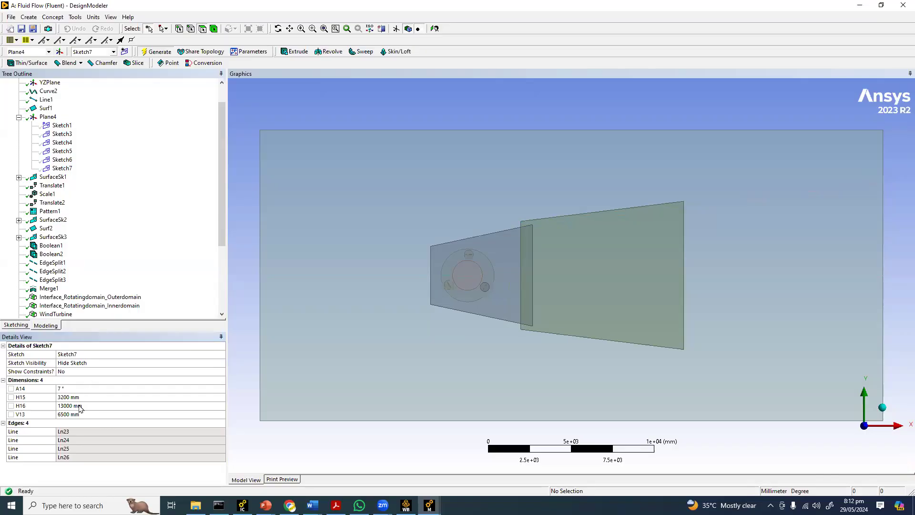
Step: Try 25000 mm and 22000 mm for the horizontal dimension H16 of Sketch7, regenerating the geometry with the second value
left_click(80, 397)
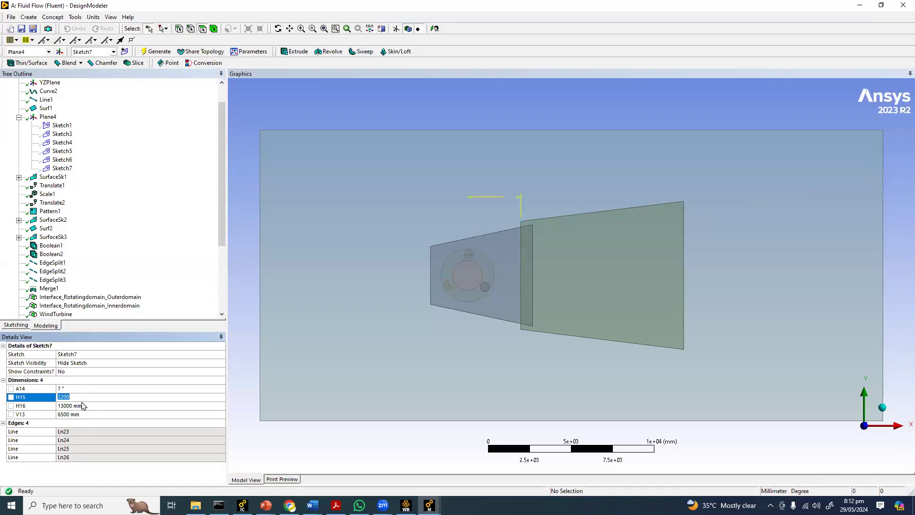
left_click(83, 406)
type("2")
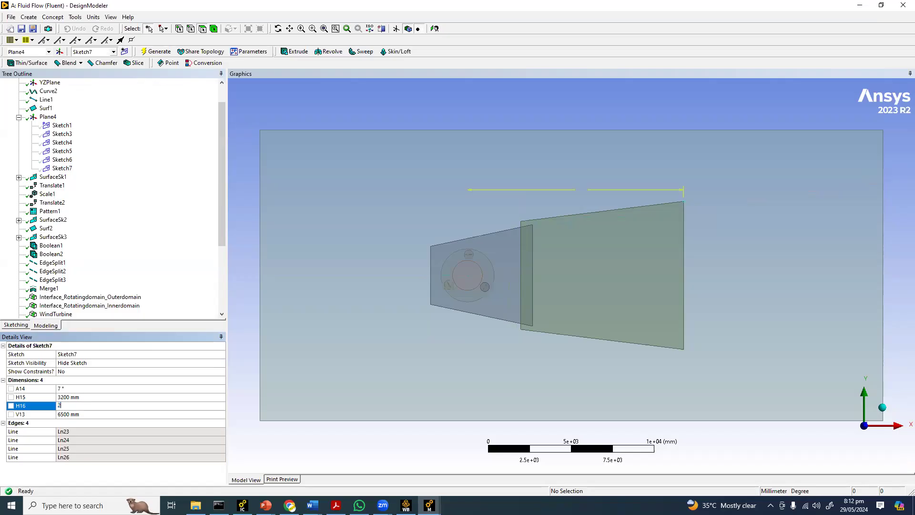
type("5000")
key("Return")
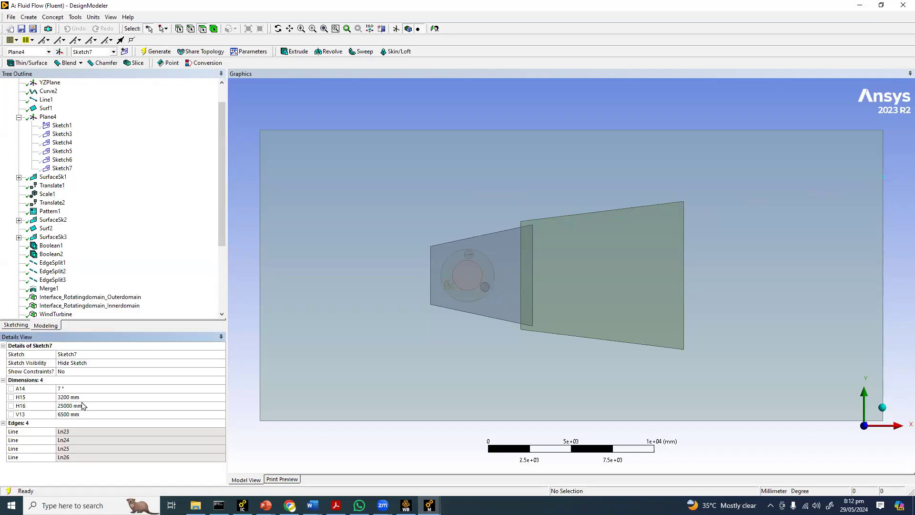
left_click(83, 406)
type("22000")
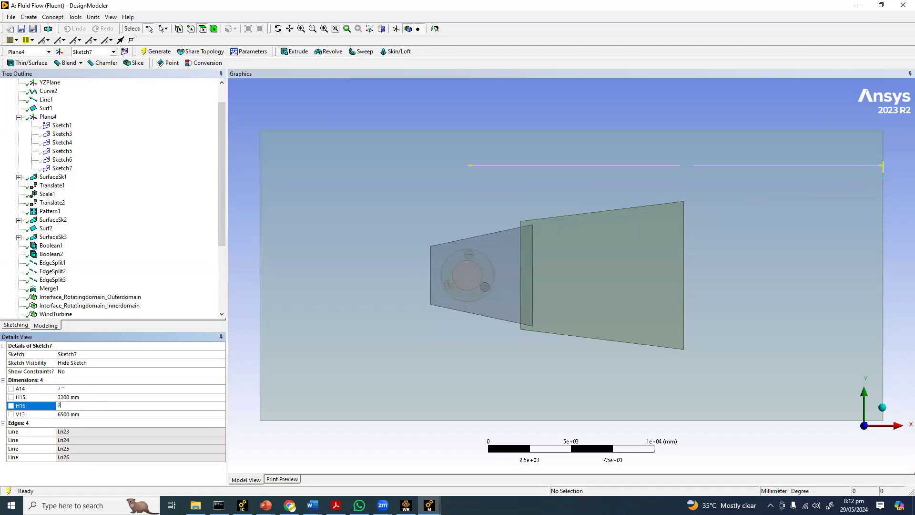
left_click(168, 51)
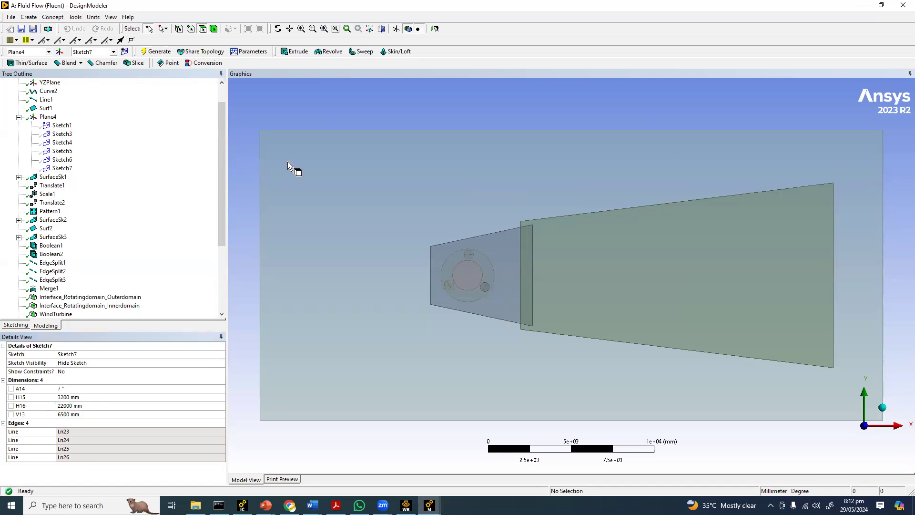
Step: Set the horizontal dimension H16 of Sketch7 to 18000 mm and regenerate the geometry
left_click(70, 406)
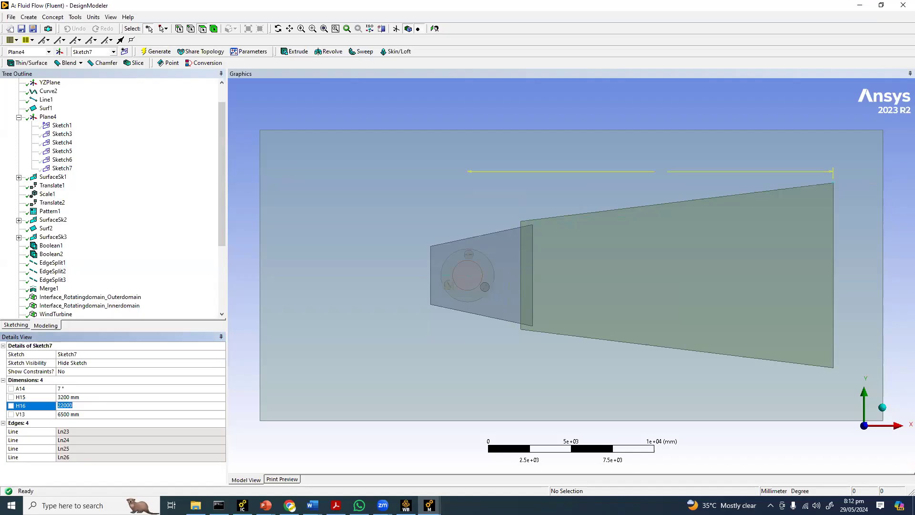
type("18000")
key("Return")
left_click(151, 52)
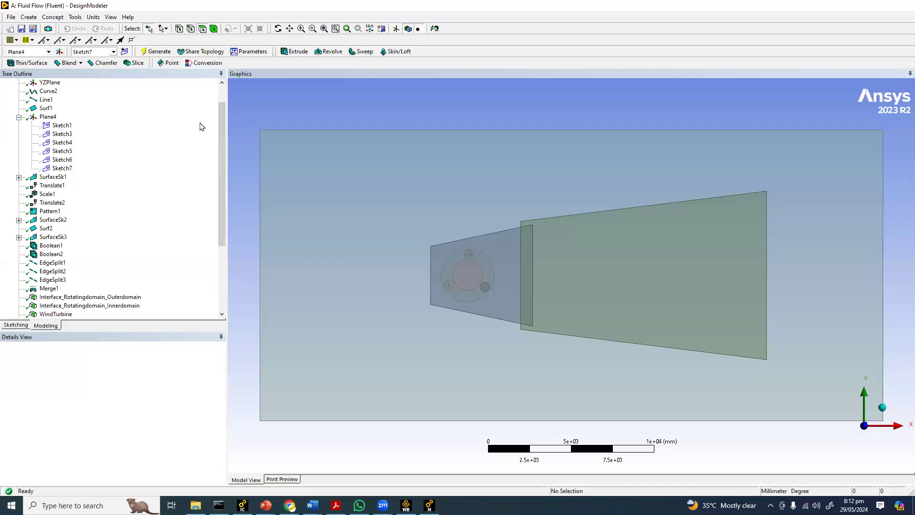
Step: Switch to Workbench and reopen the Mesh component, agreeing to read the changed upstream data
key("alt+Tab")
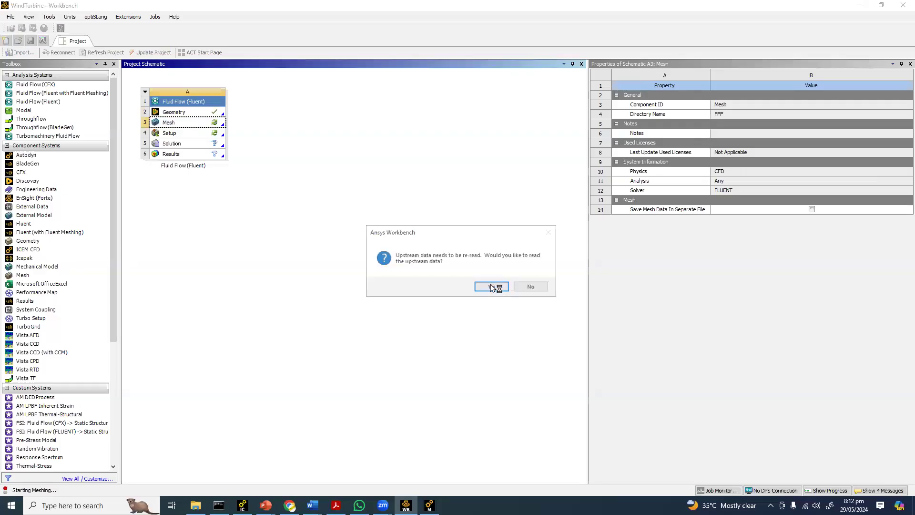
left_click(489, 282)
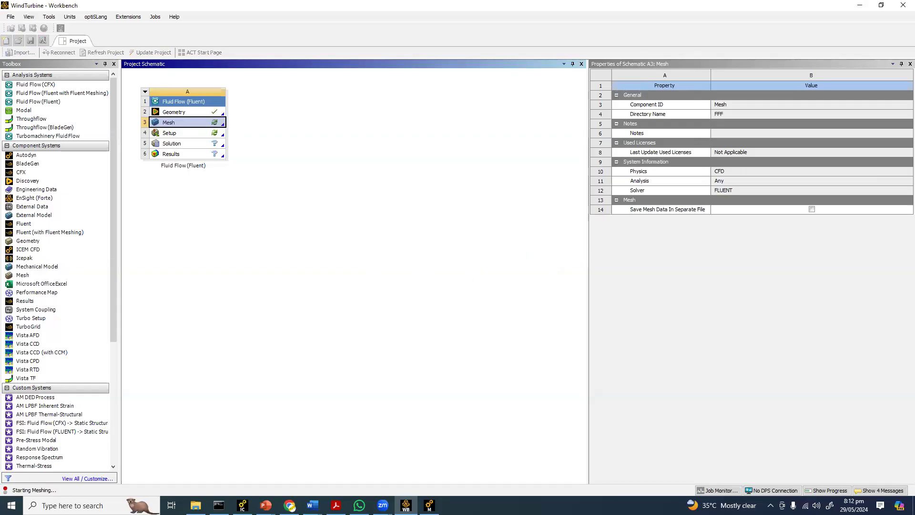
left_click(359, 506)
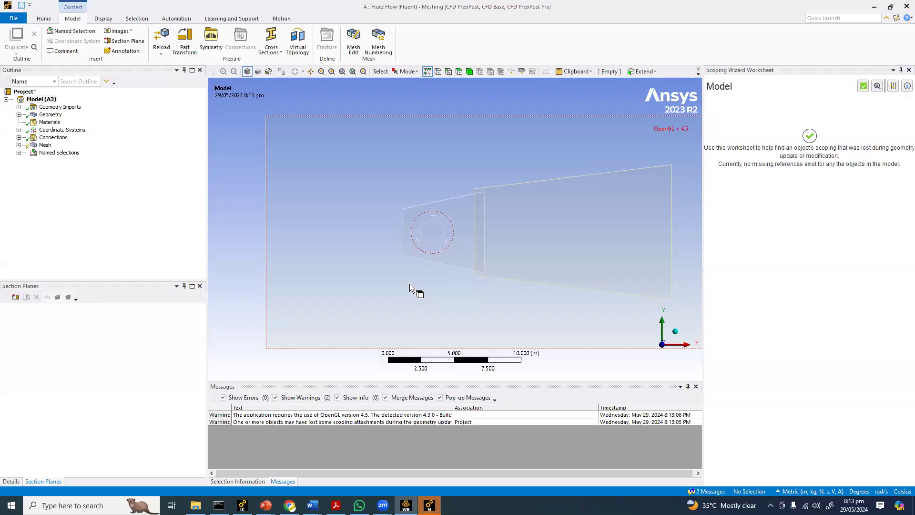
Step: Leave the scoping worksheet, generate the mesh on the modified geometry, and update it for Fluent
left_click(46, 146)
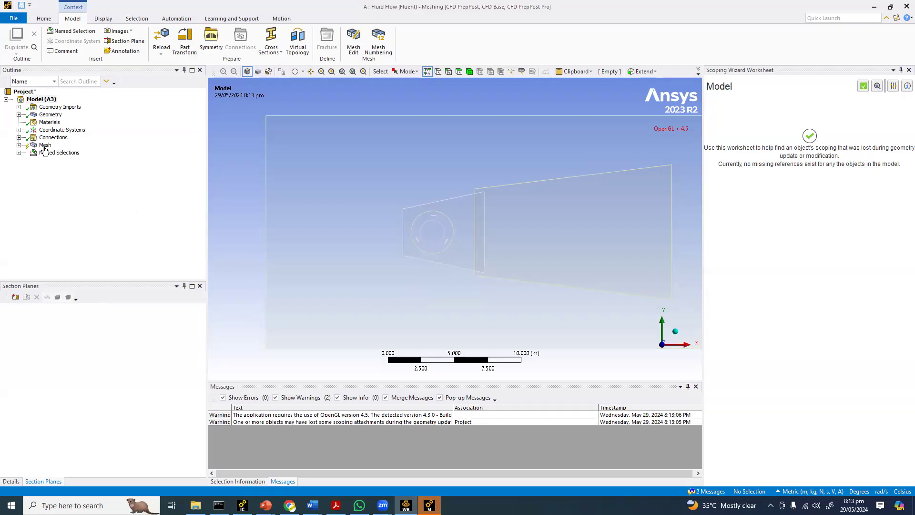
left_click(864, 87)
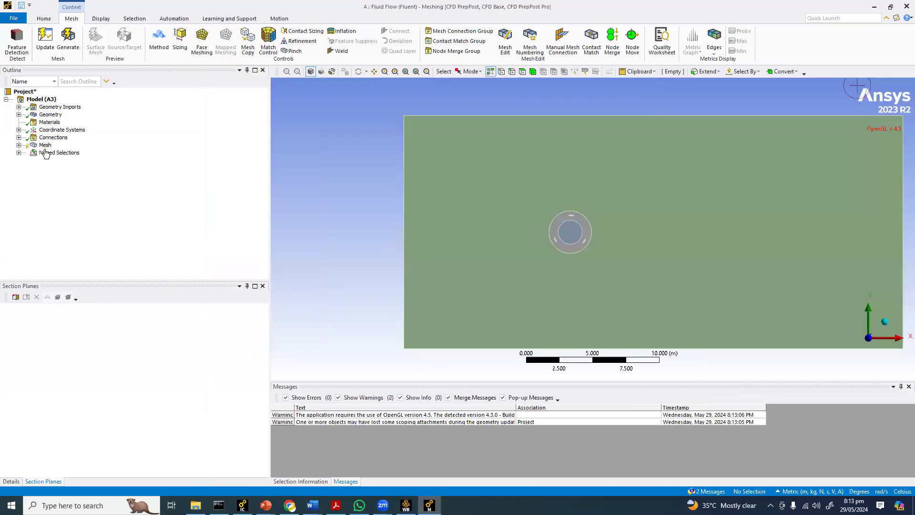
left_click(45, 145)
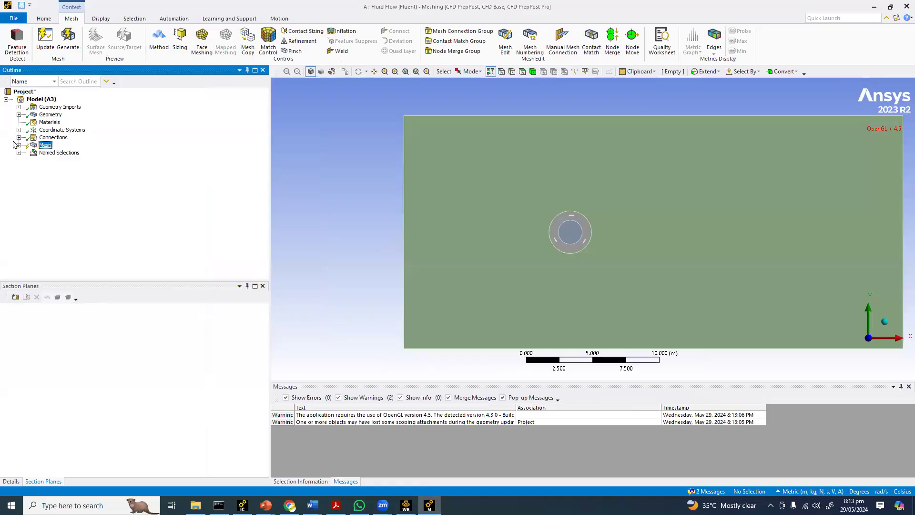
left_click(66, 50)
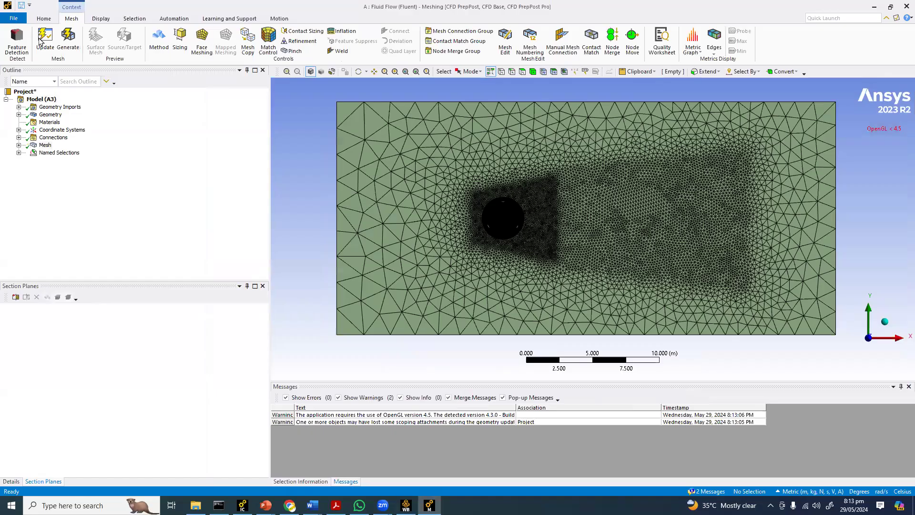
left_click(40, 50)
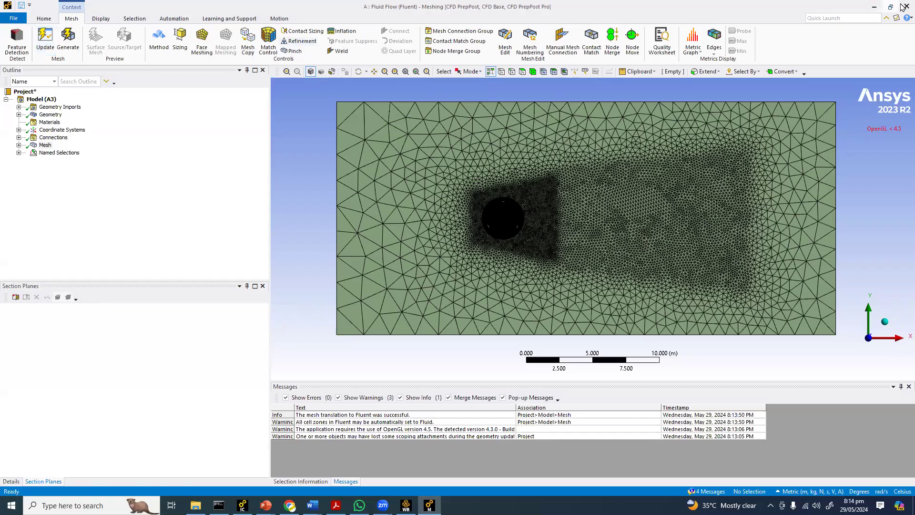
Step: Expand the mesh controls and named selections, and set the Mesh Metric in the mesh's quality details to Orthogonal Quality
left_click(19, 152)
left_click(19, 145)
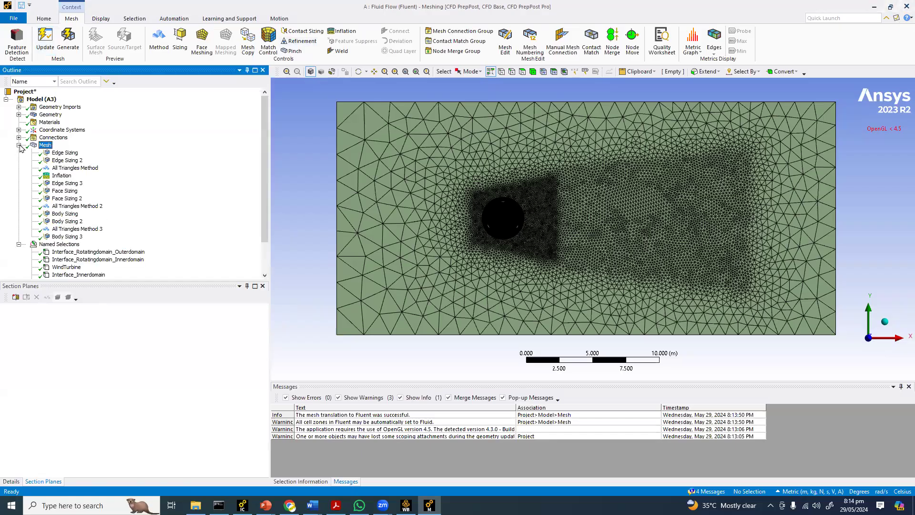
left_click(11, 481)
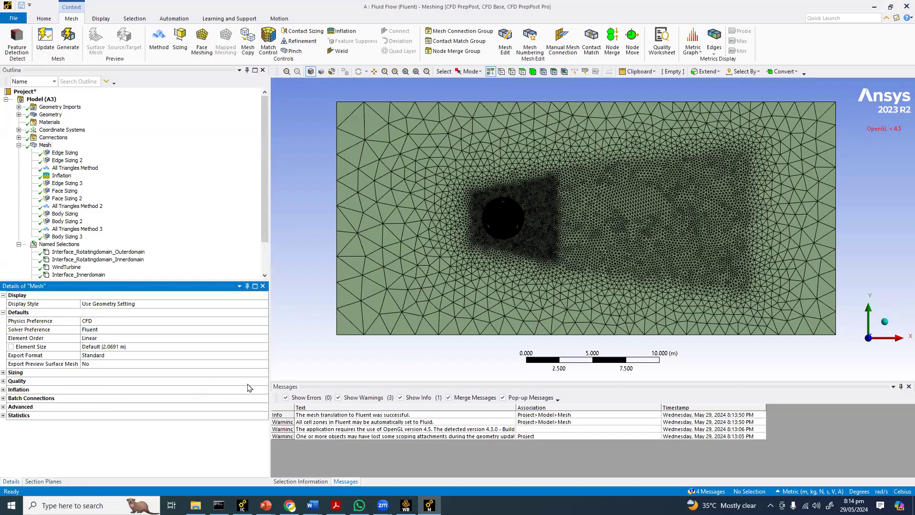
left_click(21, 381)
left_click(4, 381)
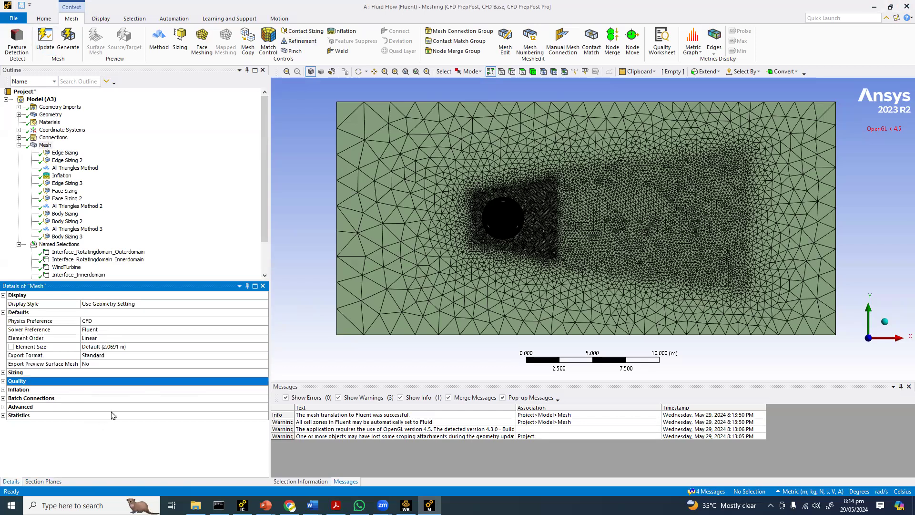
left_click(255, 417)
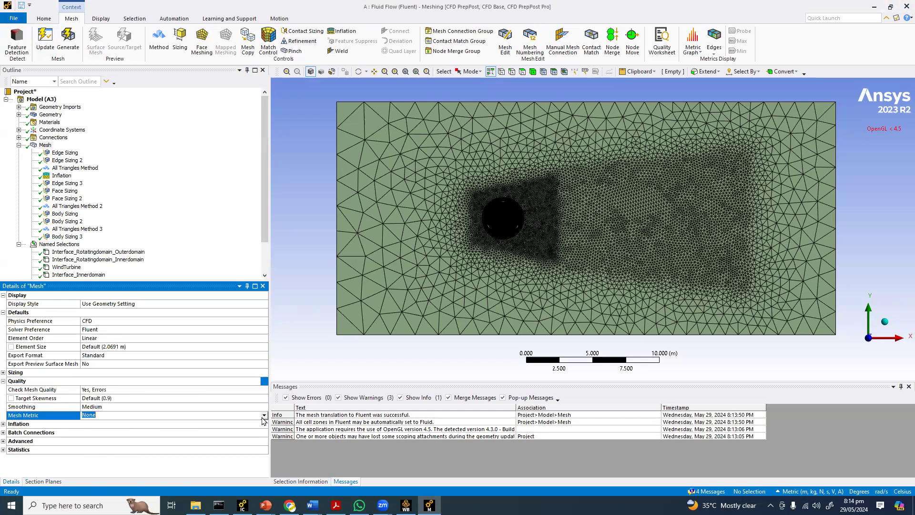
left_click(105, 438)
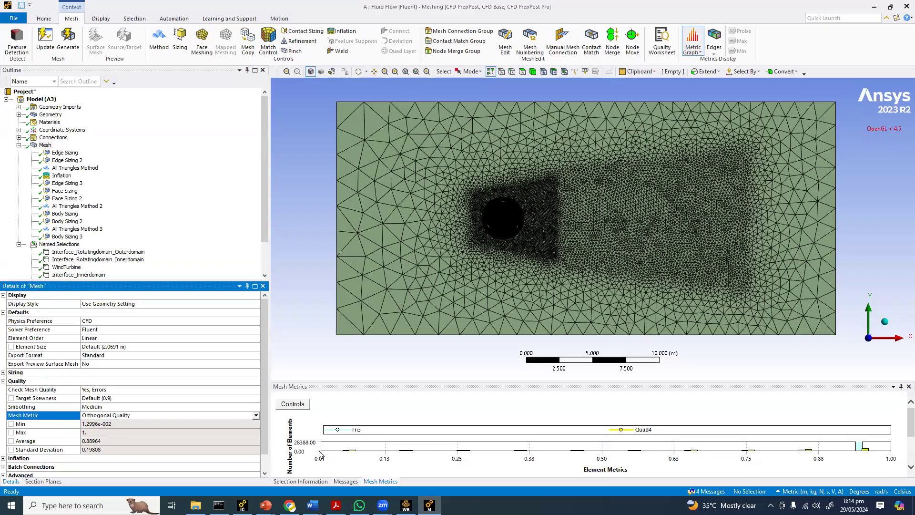
Step: Isolate the elements in the lowest Orthogonal Quality bar of the metric graph and examine them at the blade's trailing edge
left_click(353, 451)
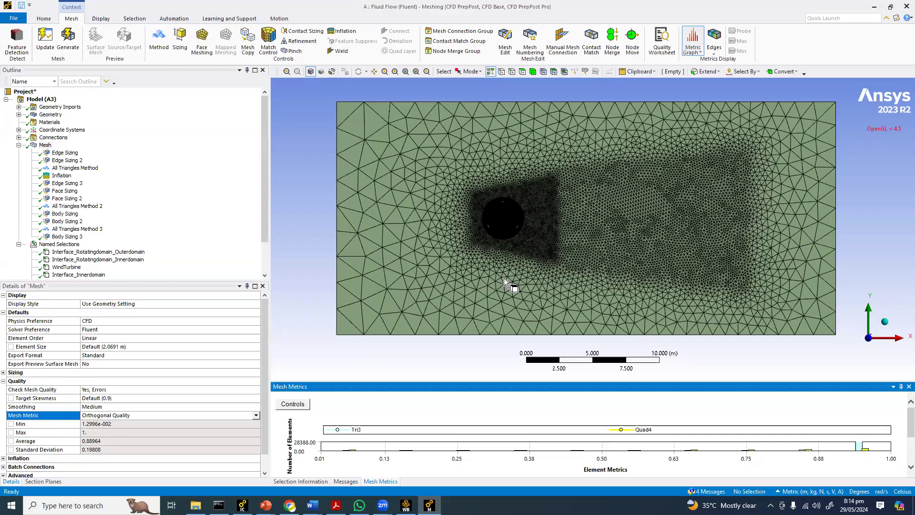
scroll(548, 241, "up", 3)
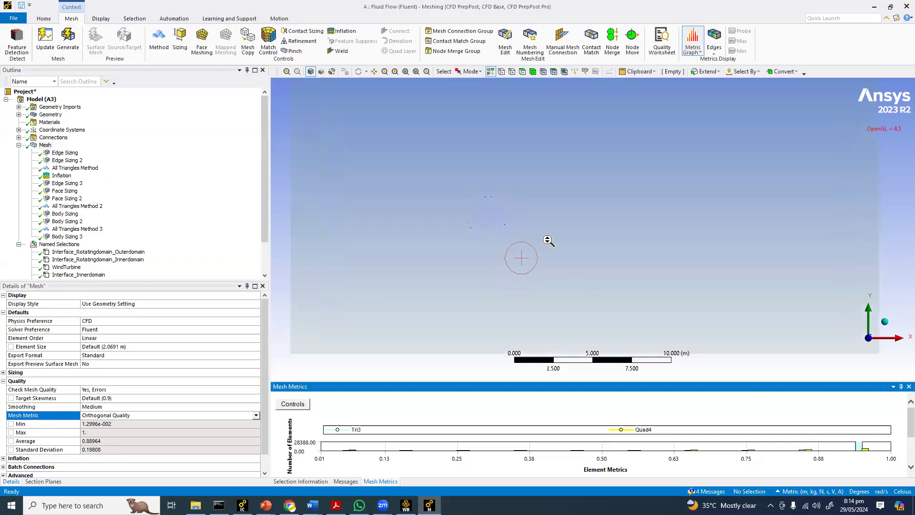
scroll(548, 240, "up", 2)
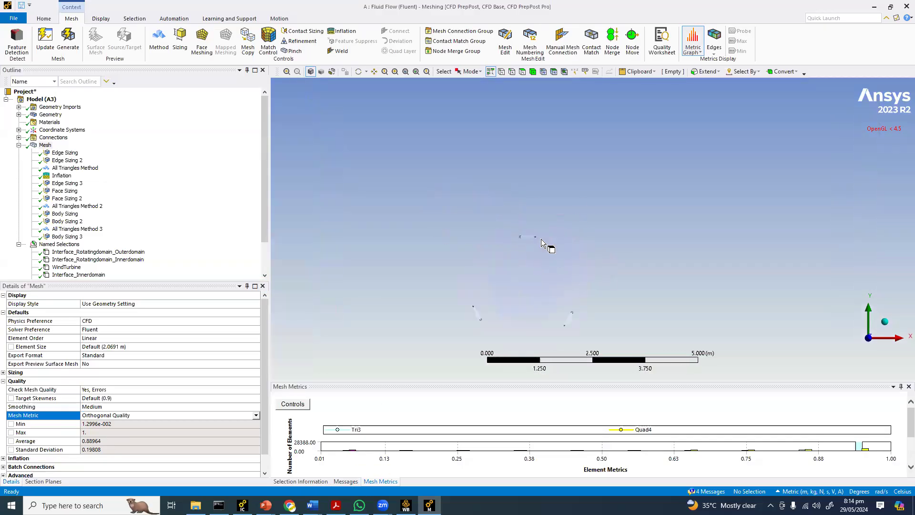
scroll(548, 229, "up", 5)
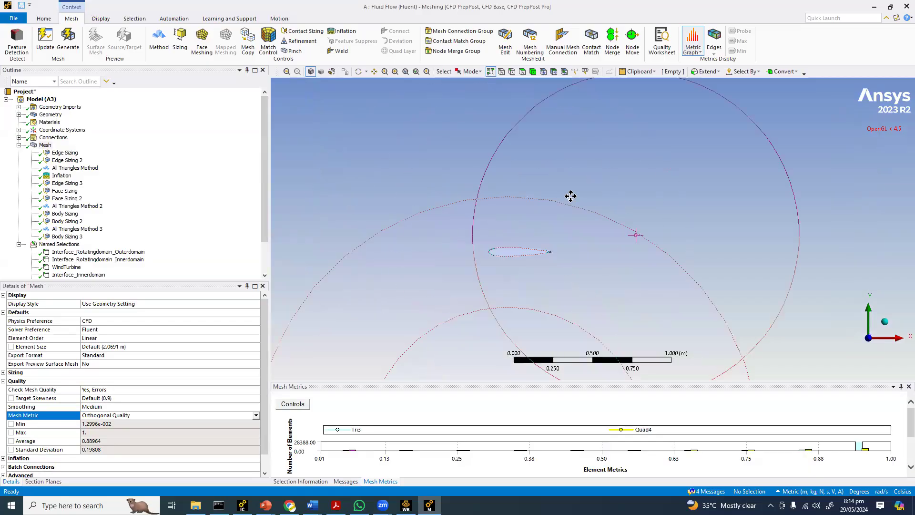
scroll(556, 219, "up", 4)
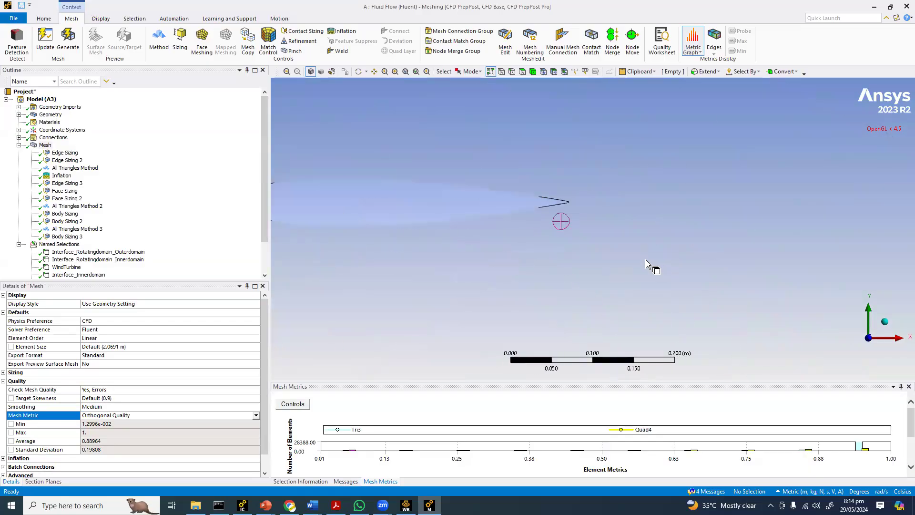
middle_click_drag(553, 179, 555, 269, "ctrl")
scroll(482, 228, "up", 4)
scroll(620, 260, "up", 5)
scroll(513, 221, "up", 5)
scroll(583, 270, "up", 5)
scroll(583, 270, "up", 1)
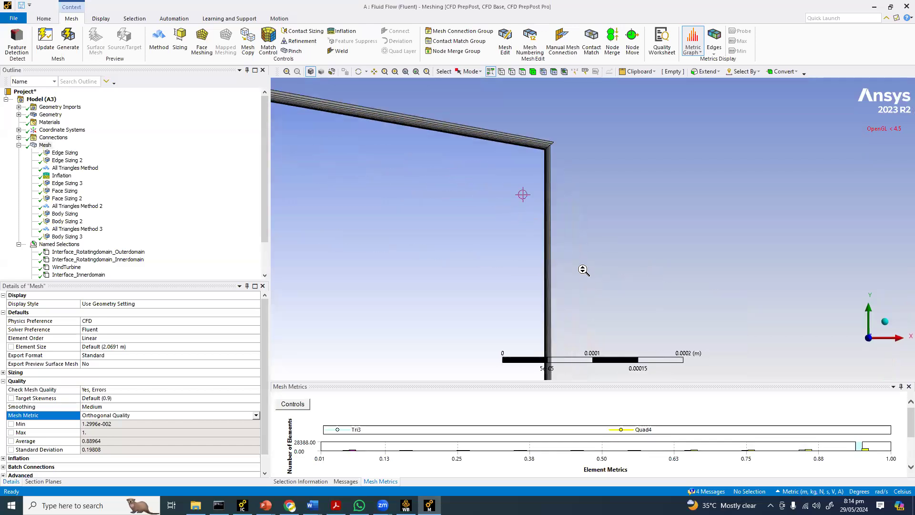
middle_click_drag(523, 194, 580, 271, "ctrl")
scroll(580, 271, "up", 4)
scroll(581, 272, "up", 2)
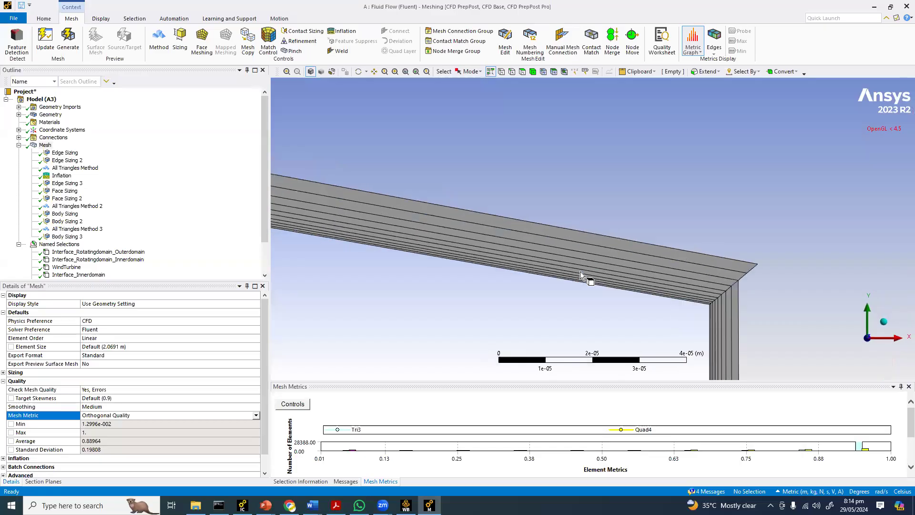
Step: Examine the isolated low-quality inflation layers along the airfoil's upper surface and around its blunt trailing edge
scroll(533, 270, "down", 2)
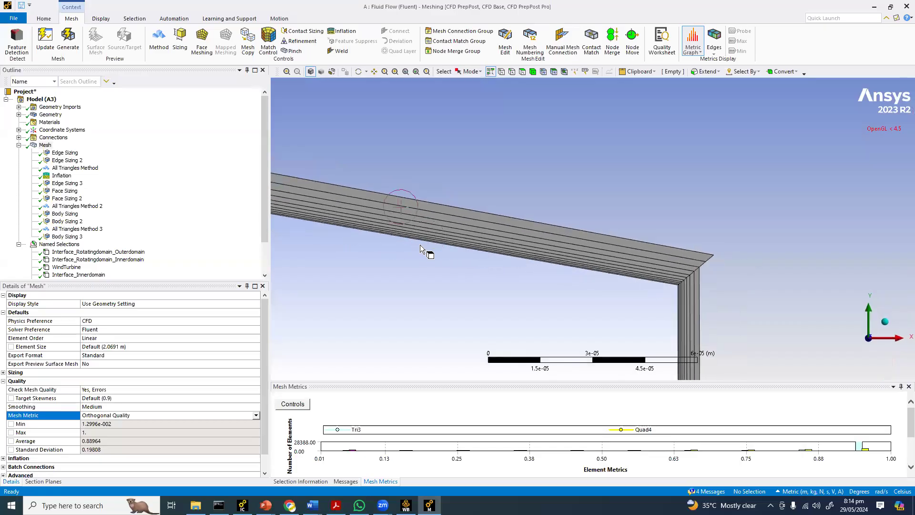
scroll(417, 245, "down", 3)
middle_click_drag(415, 246, 672, 270, "ctrl")
scroll(402, 208, "down", 2)
scroll(402, 208, "down", 2)
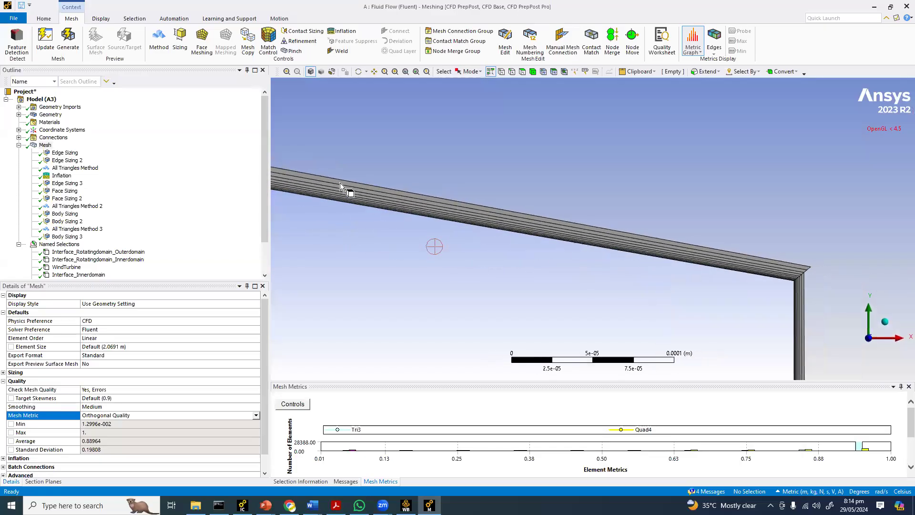
middle_click_drag(313, 210, 567, 233, "ctrl")
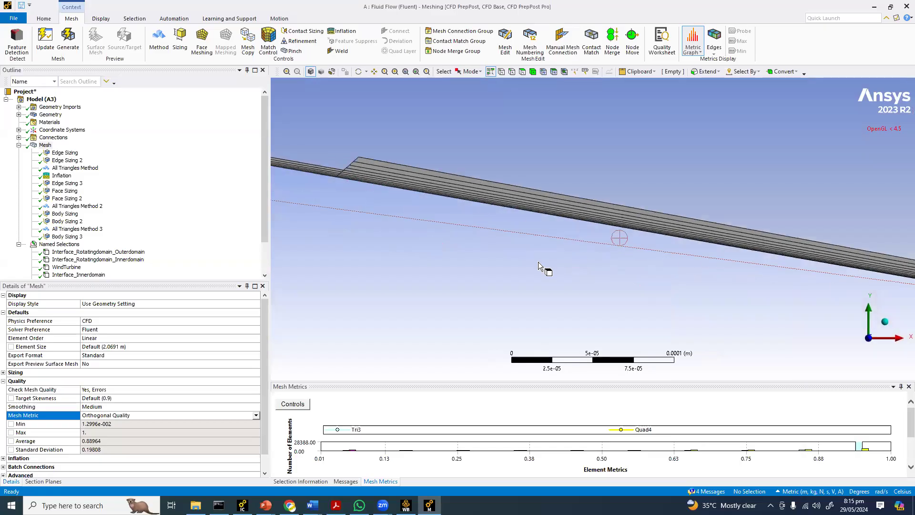
scroll(539, 260, "up", 3)
scroll(539, 260, "down", 9)
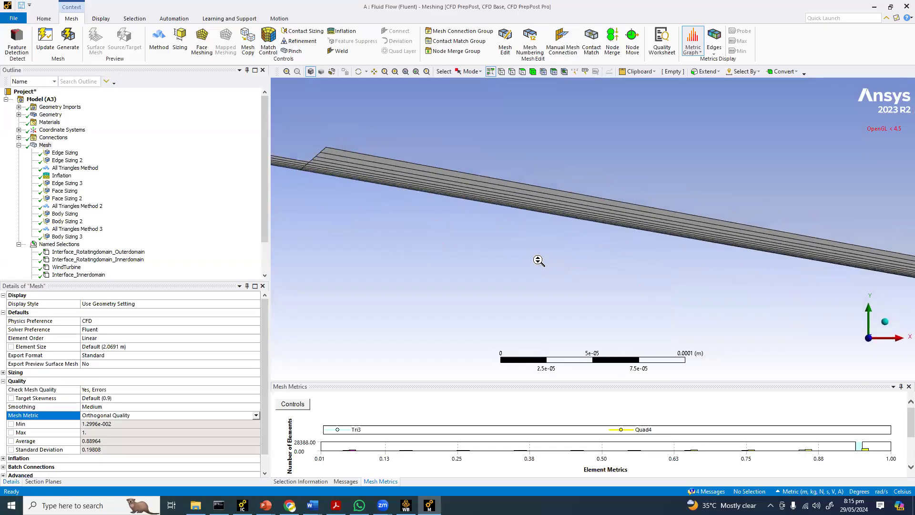
scroll(820, 319, "up", 3)
middle_click_drag(819, 318, 496, 202, "ctrl")
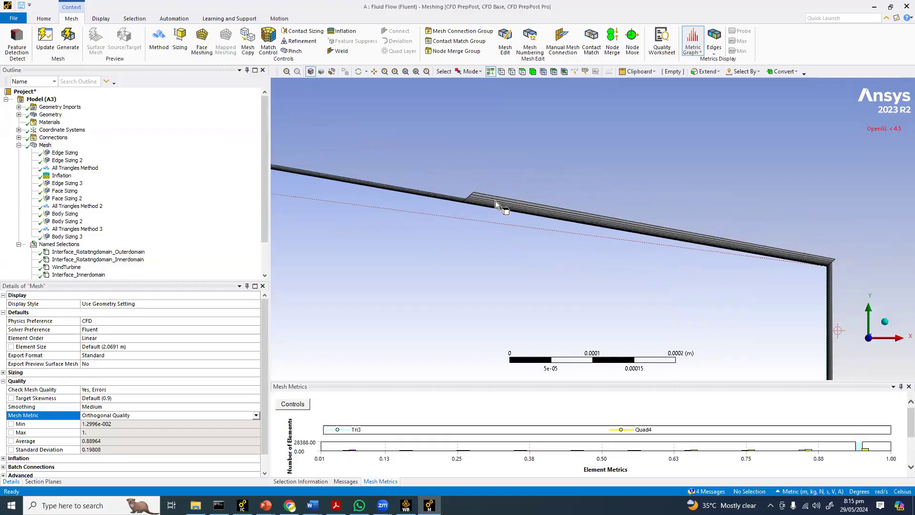
scroll(496, 201, "up", 3)
scroll(448, 220, "down", 8)
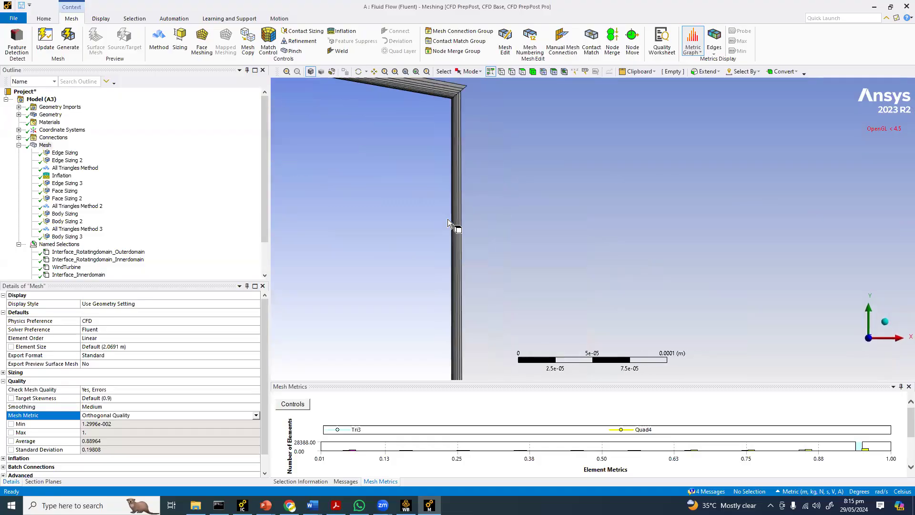
scroll(452, 246, "down", 6)
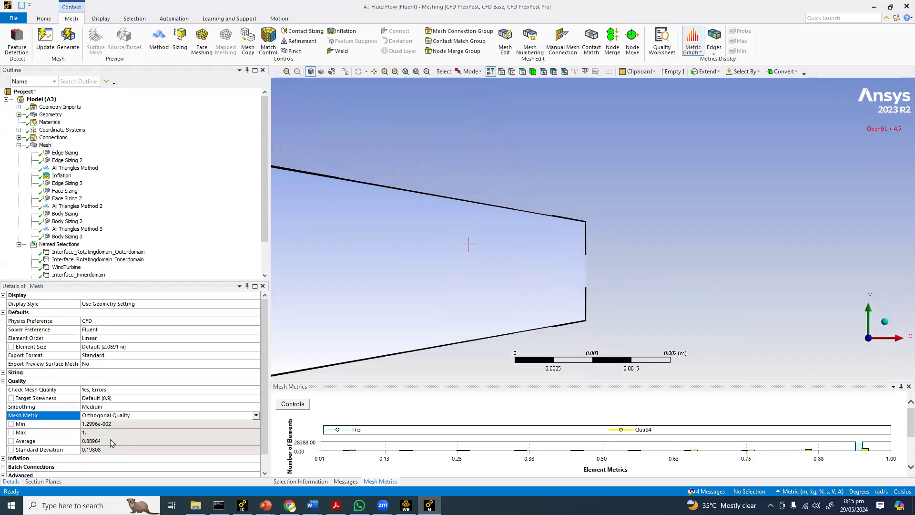
scroll(111, 440, "down", 3)
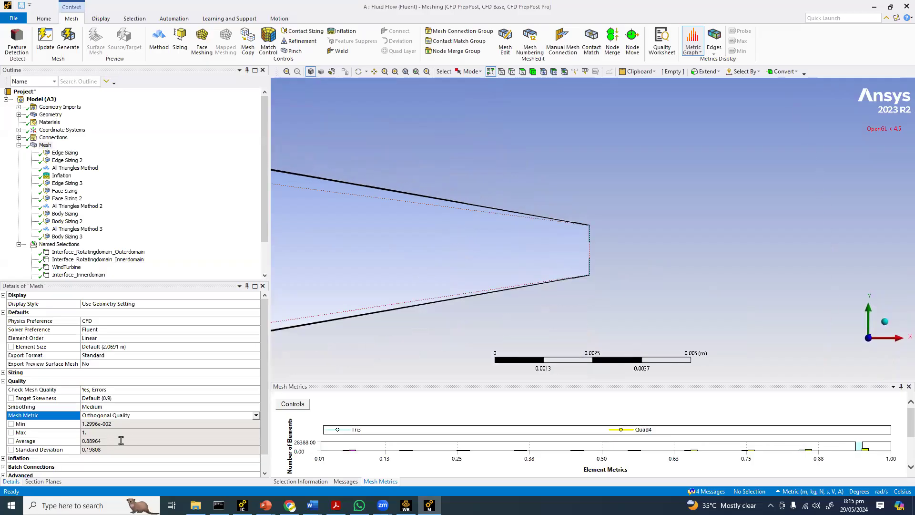
Step: Check the average Orthogonal Quality and expand the mesh statistics to read the number of elements
left_click(121, 440)
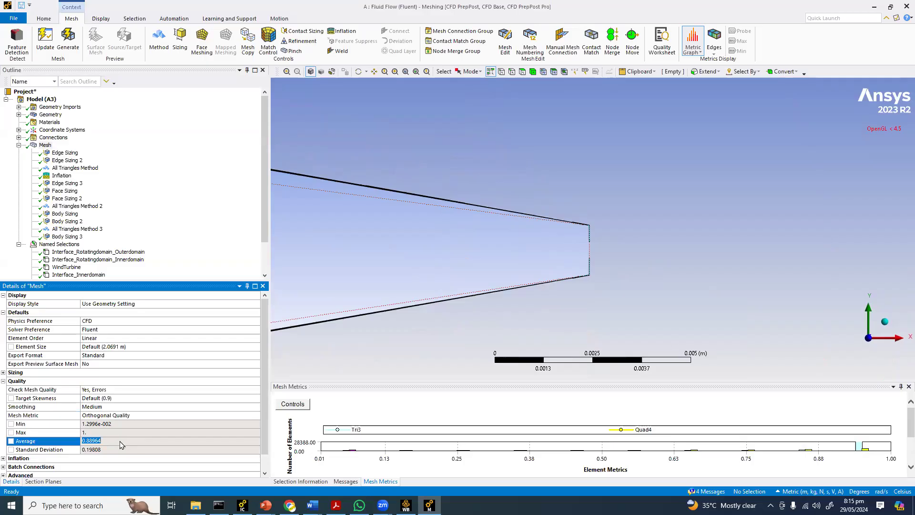
scroll(131, 449, "down", 1)
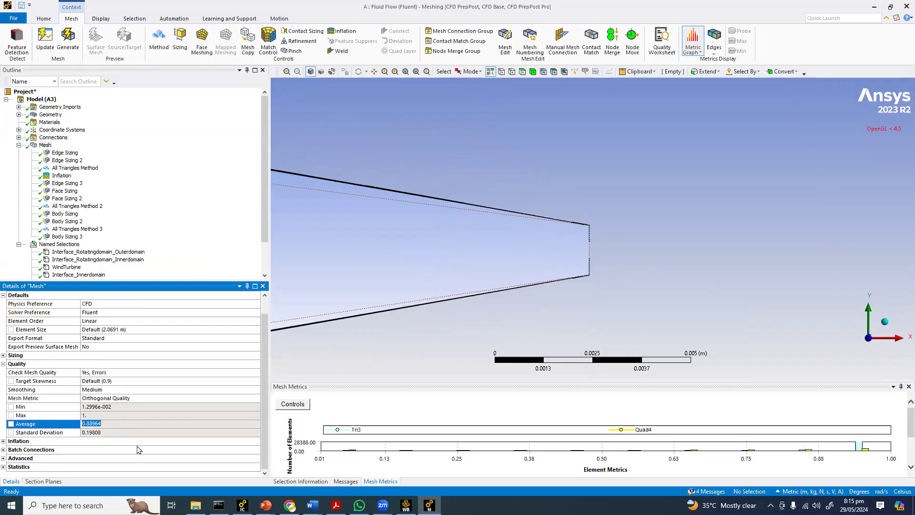
double_click(107, 463)
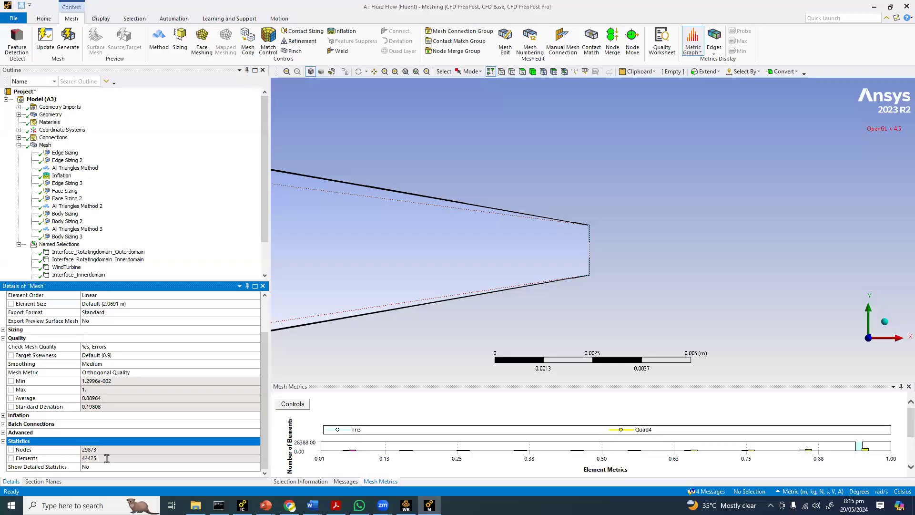
left_click(107, 459)
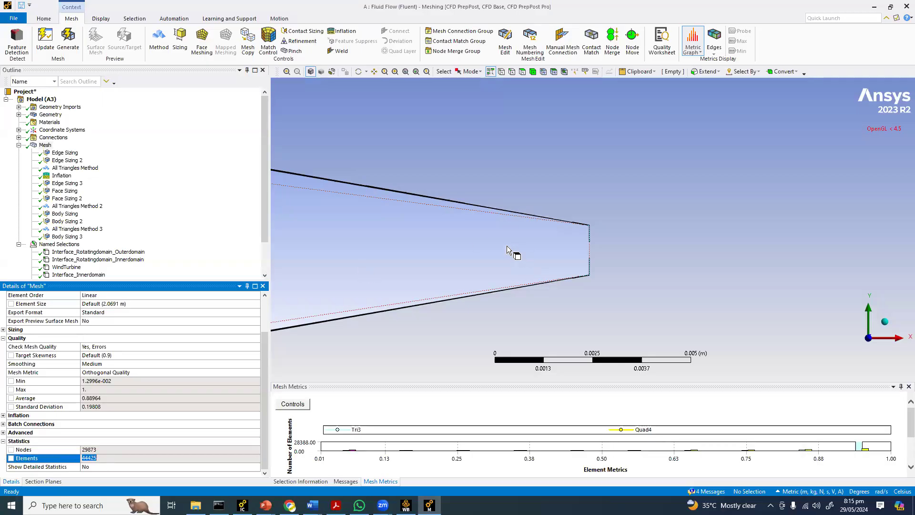
Step: Review the metric graph's axis ranges and element-type options, close them, and show the complete mesh around the airfoil again
scroll(508, 245, "down", 1)
scroll(487, 233, "down", 10)
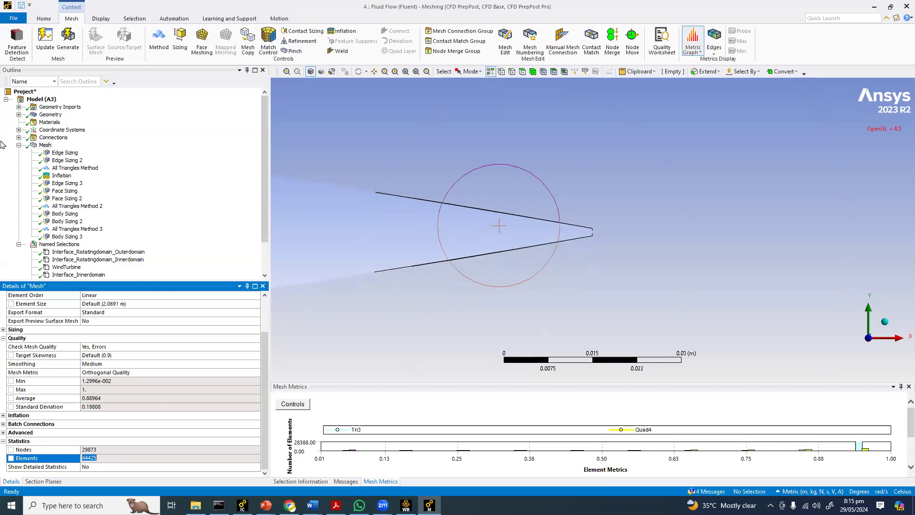
left_click(46, 146)
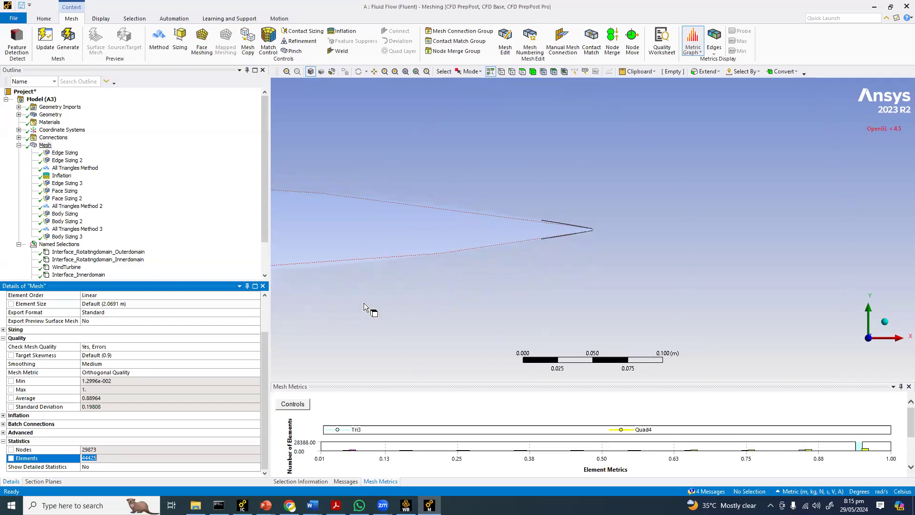
left_click(301, 409)
left_click(301, 408)
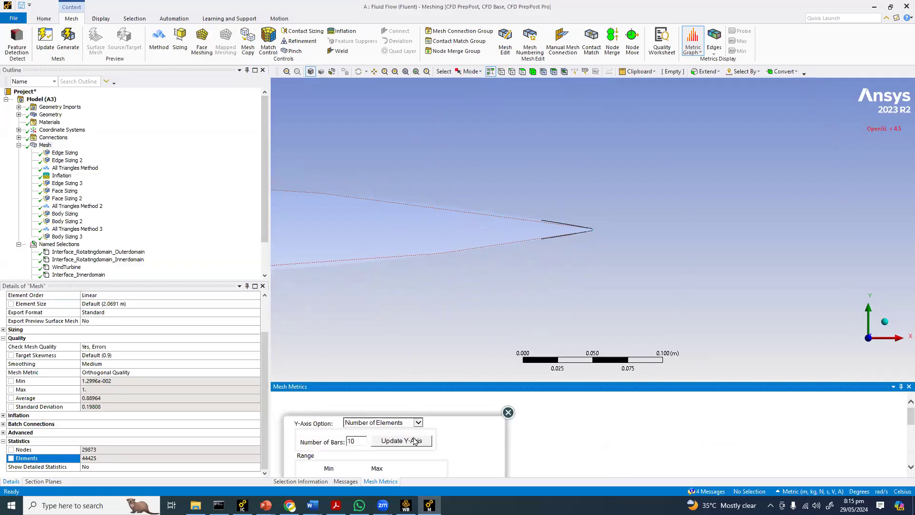
scroll(432, 422, "down", 3)
scroll(432, 420, "down", 2)
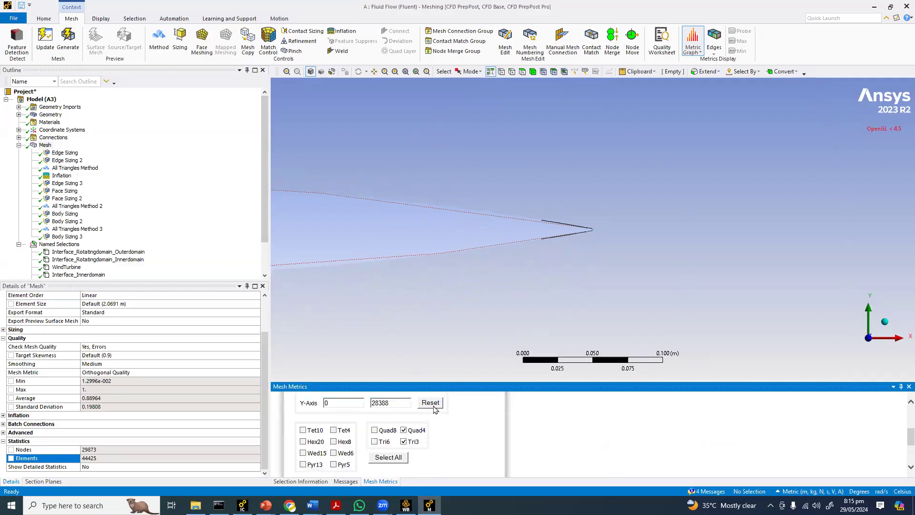
scroll(425, 434, "up", 1)
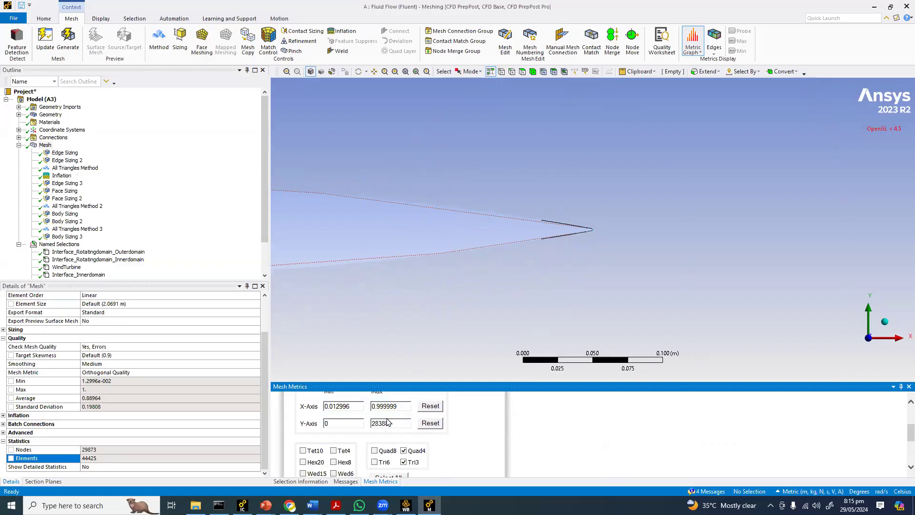
scroll(859, 376, "down", 1)
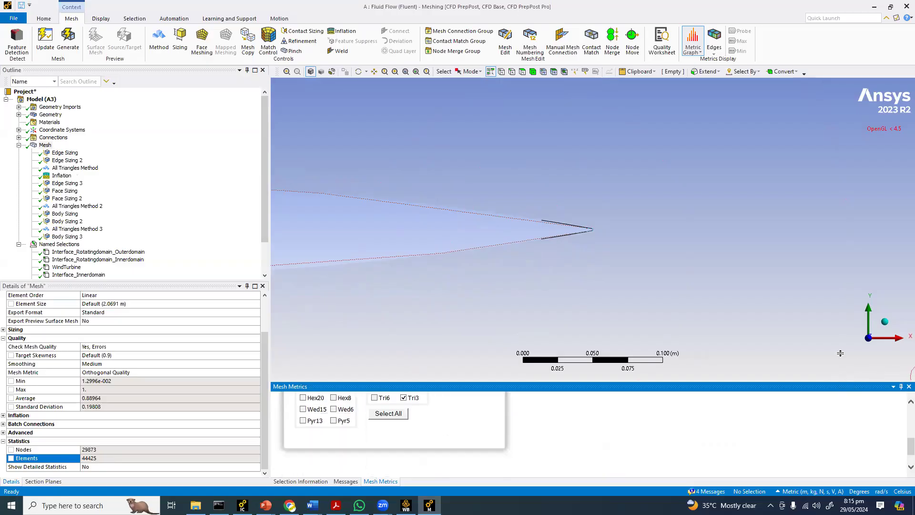
left_click_drag(411, 359, 429, 280)
scroll(505, 321, "up", 2)
left_click(508, 311)
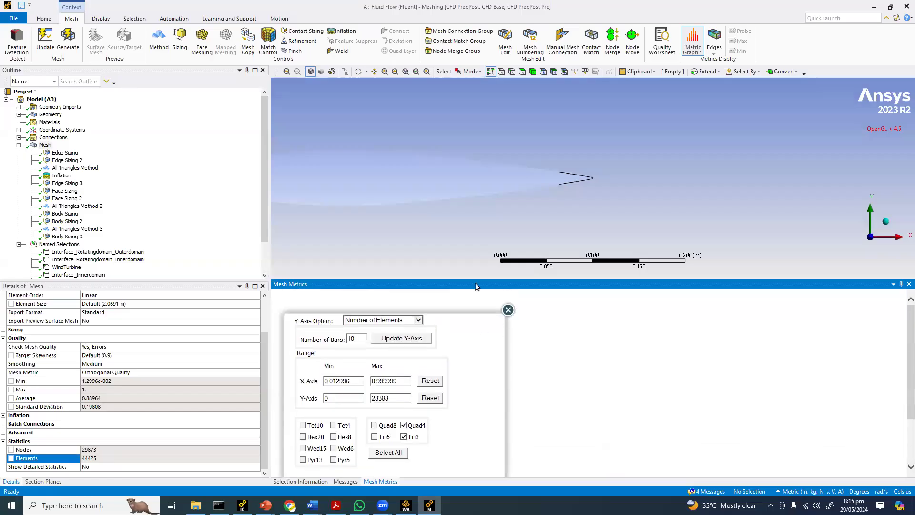
left_click_drag(476, 279, 475, 363)
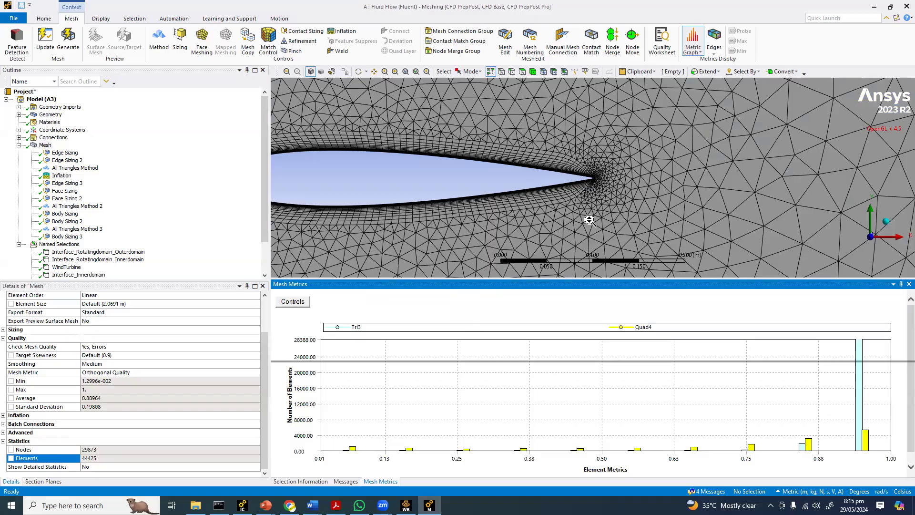
Step: Examine the complete mesh around the airfoil, from the inflation layers at the trailing edge out to the surrounding rotating domain
scroll(588, 229, "up", 2)
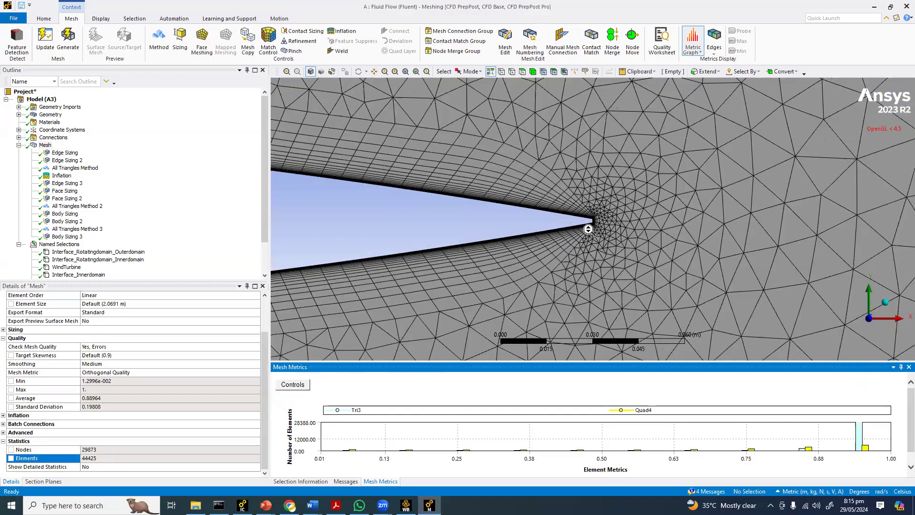
scroll(589, 230, "up", 10)
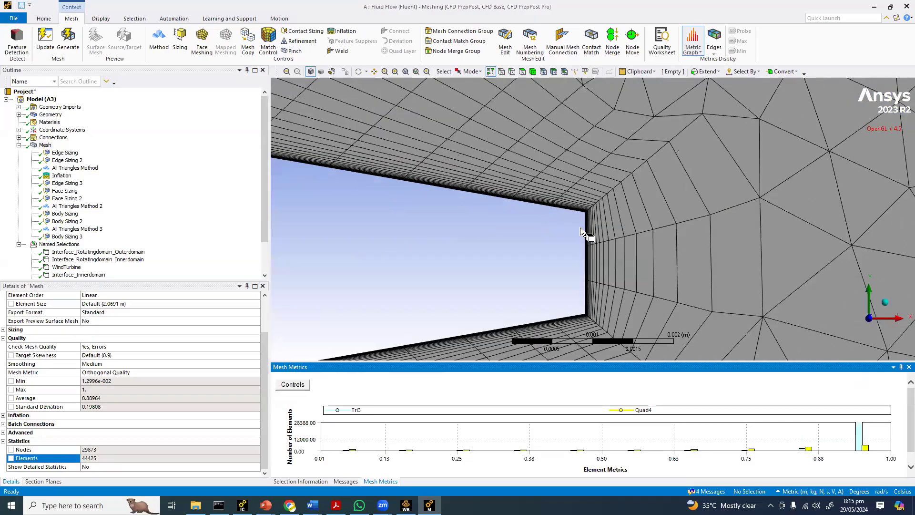
scroll(560, 217, "up", 5)
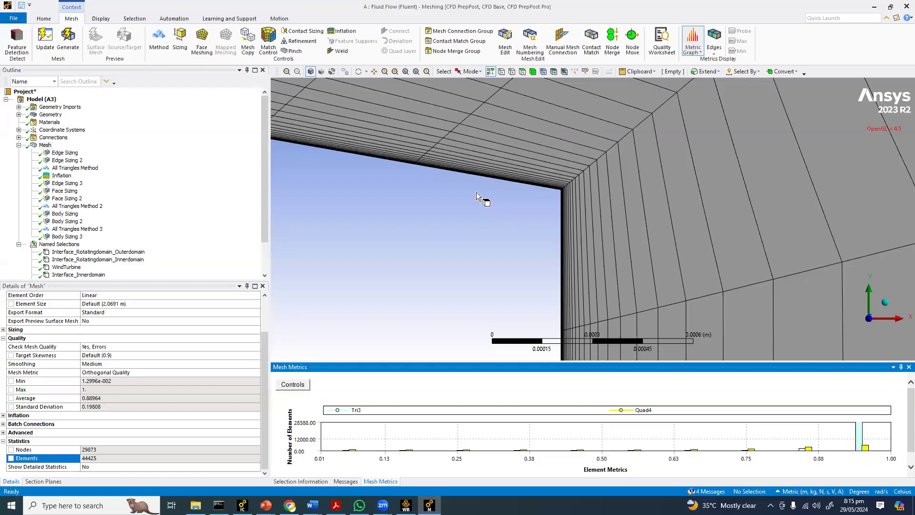
scroll(469, 209, "down", 3)
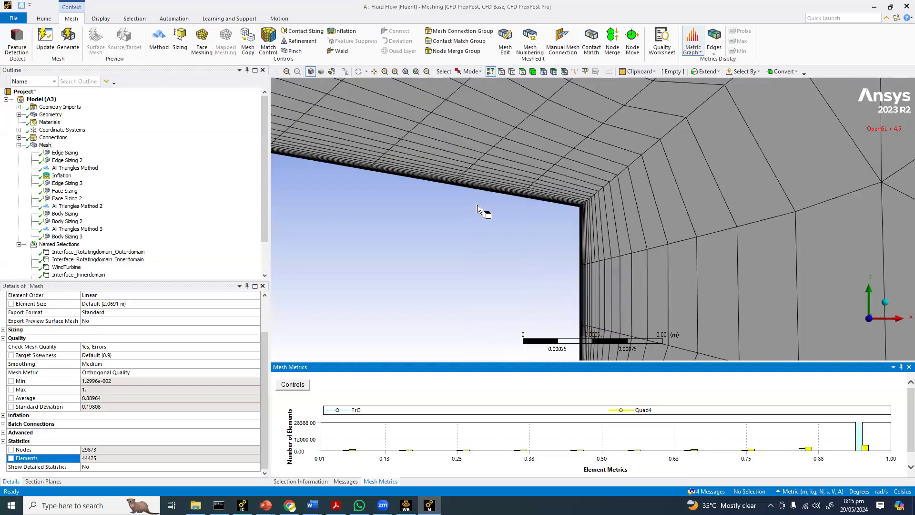
scroll(478, 205, "down", 5)
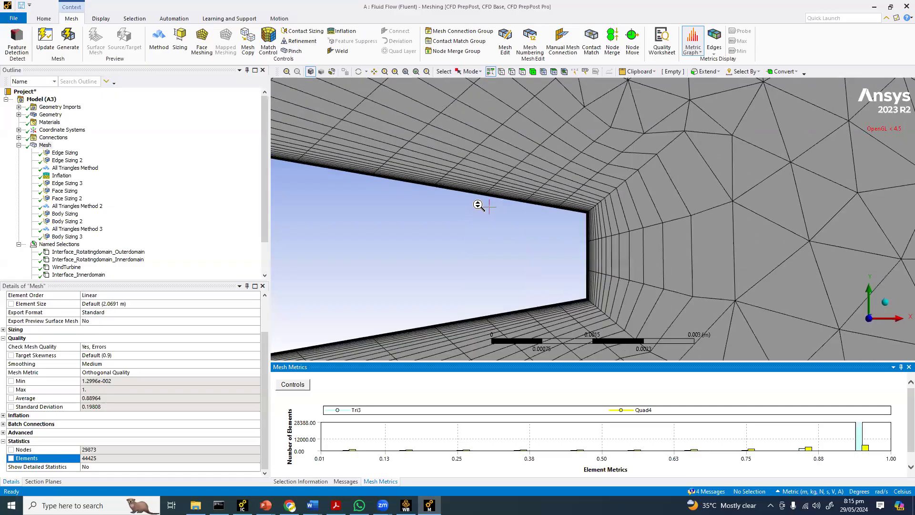
scroll(476, 205, "down", 4)
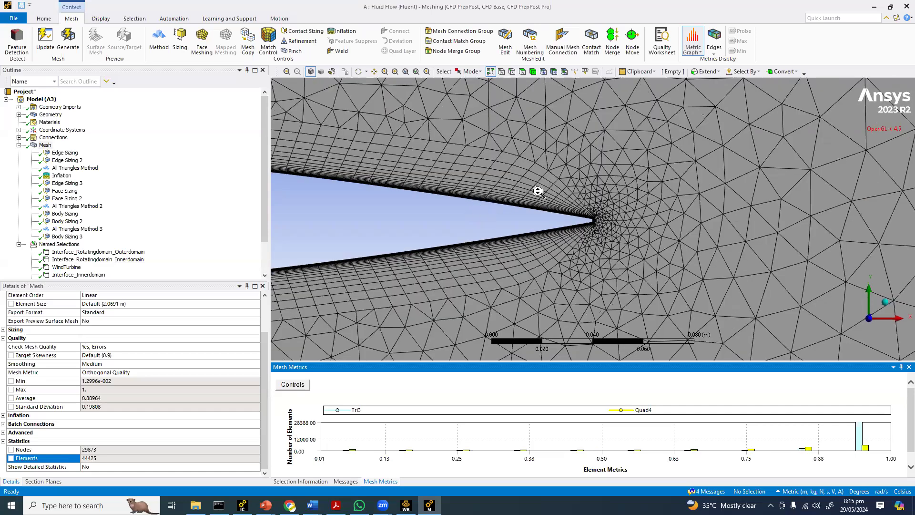
scroll(539, 191, "down", 4)
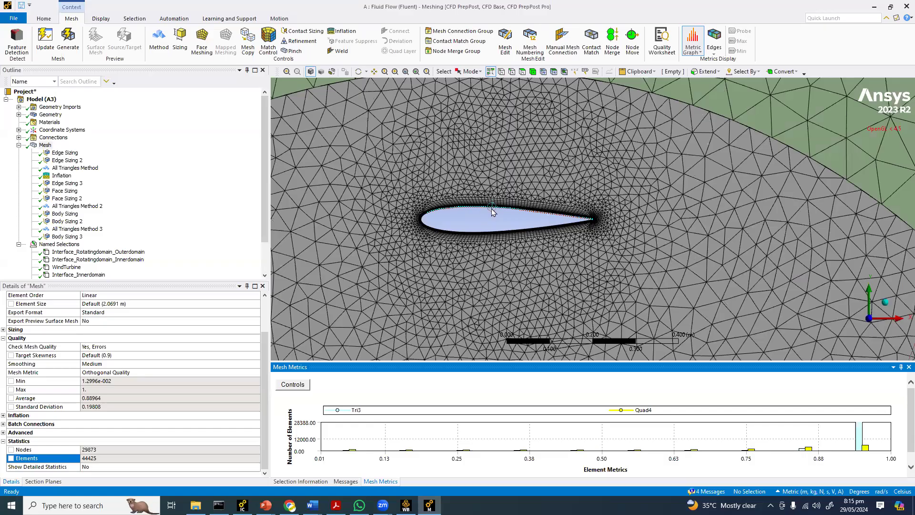
scroll(632, 205, "down", 3)
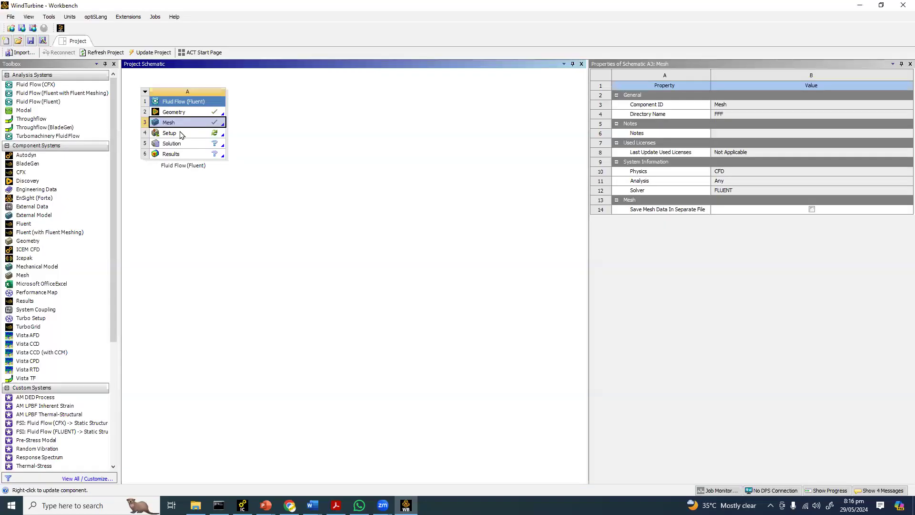
Step: Clear the generated data of the Fluid Flow (Fluent) system's Setup component and confirm the deletion
left_click(181, 134)
right_click(180, 133)
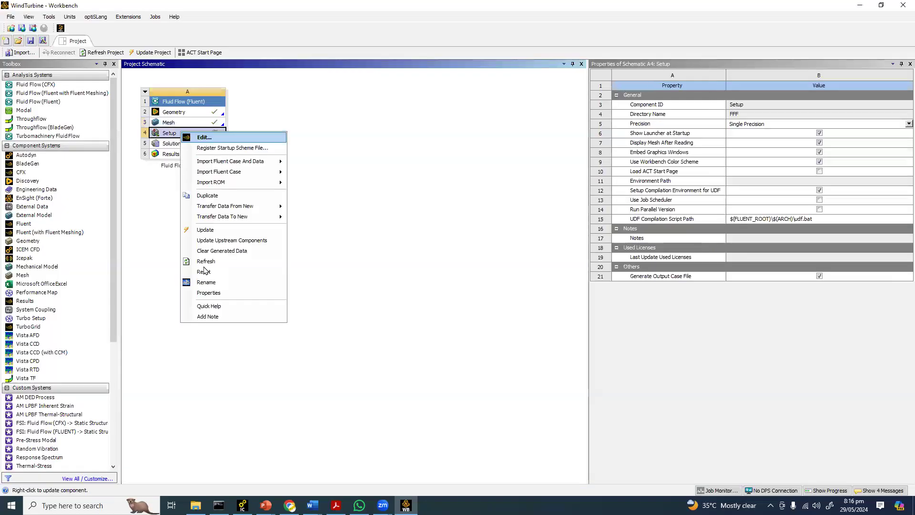
left_click(240, 251)
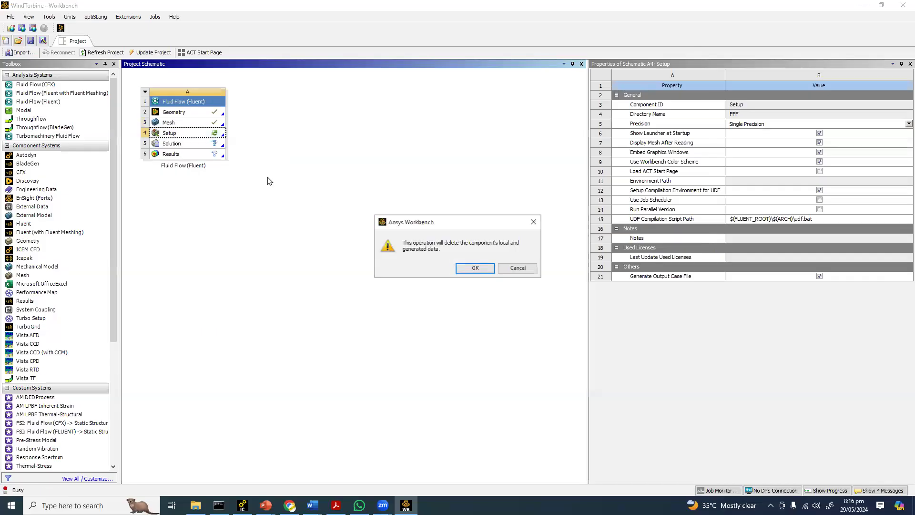
key("Return")
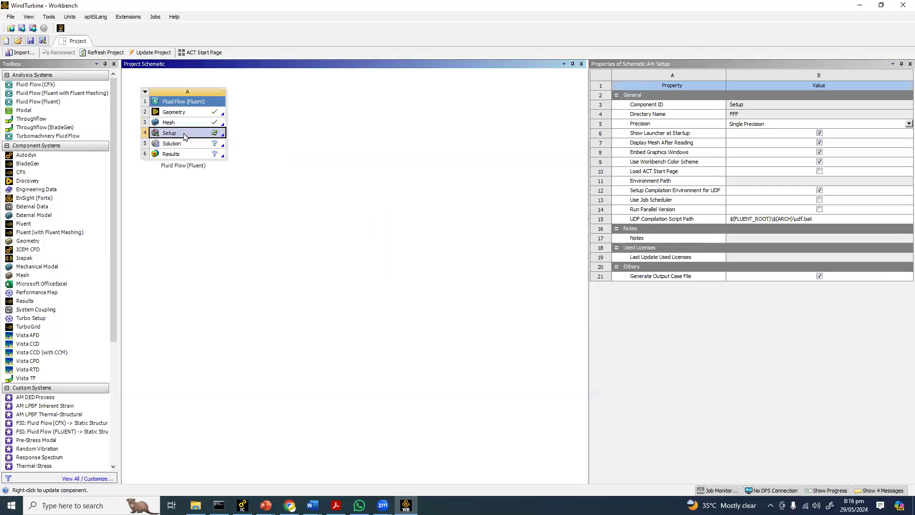
Step: Open the Setup component and launch the 2D Fluent solver with 4 processes
double_click(185, 134)
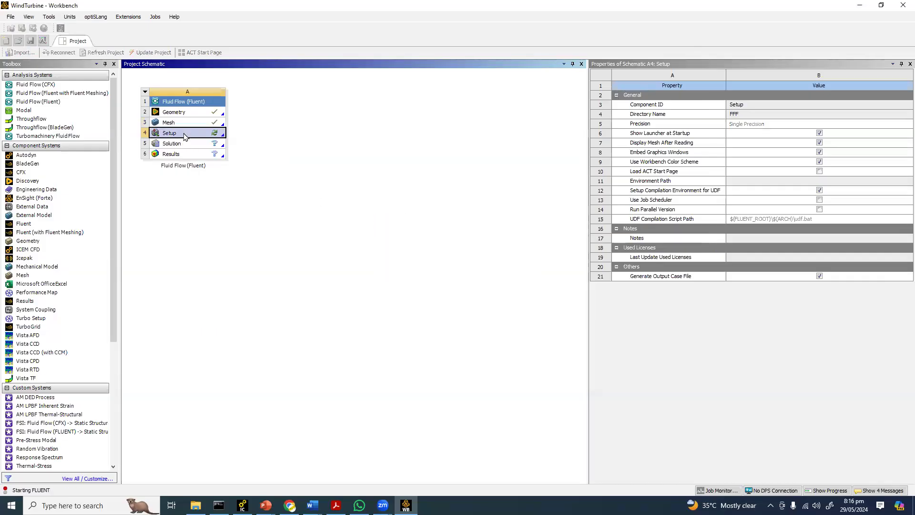
left_click(493, 219)
left_click(493, 219)
left_click(494, 218)
left_click(415, 358)
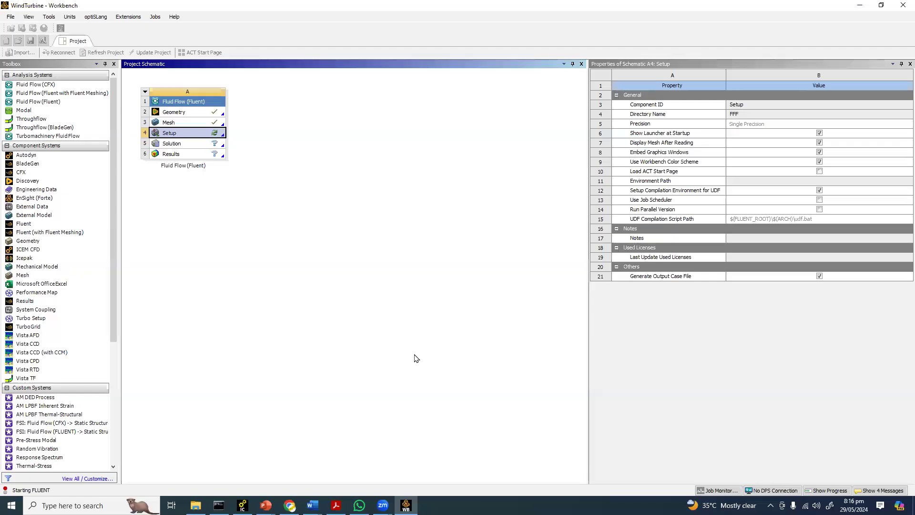
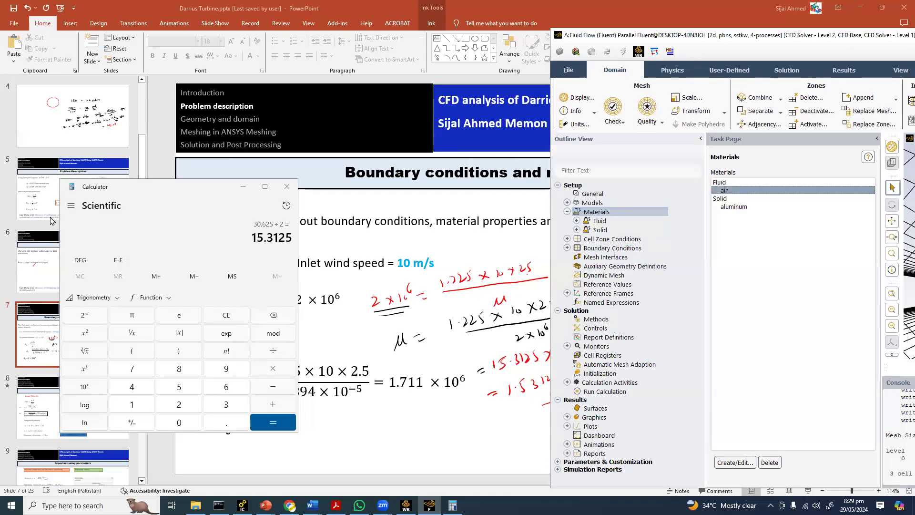
Step: Maximize the Fluent window and apply a velocity magnitude of 10 m/s to the inlet boundary
key("super+Up")
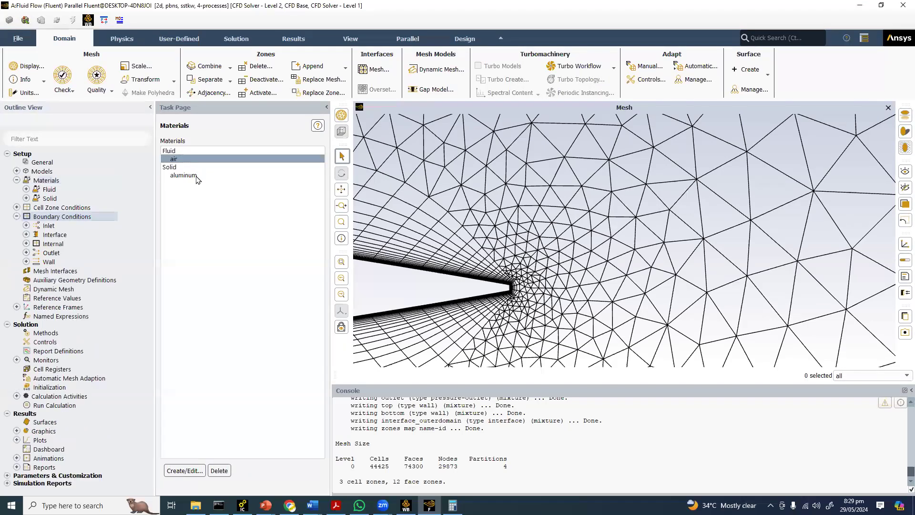
double_click(196, 165)
left_click(275, 332)
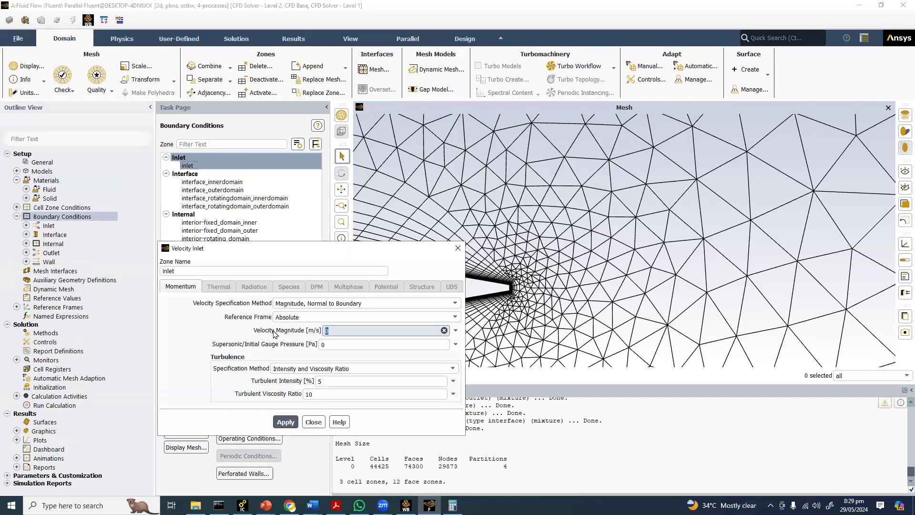
type("10")
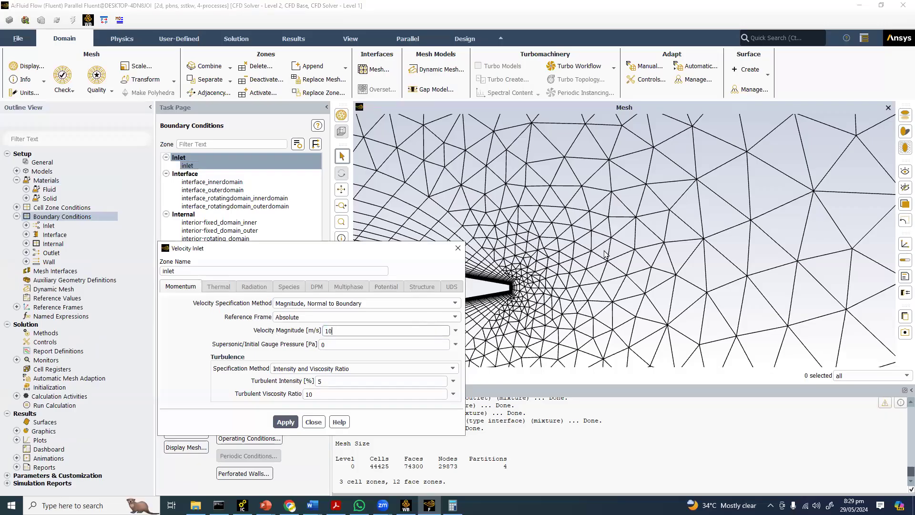
scroll(609, 258, "down", 1)
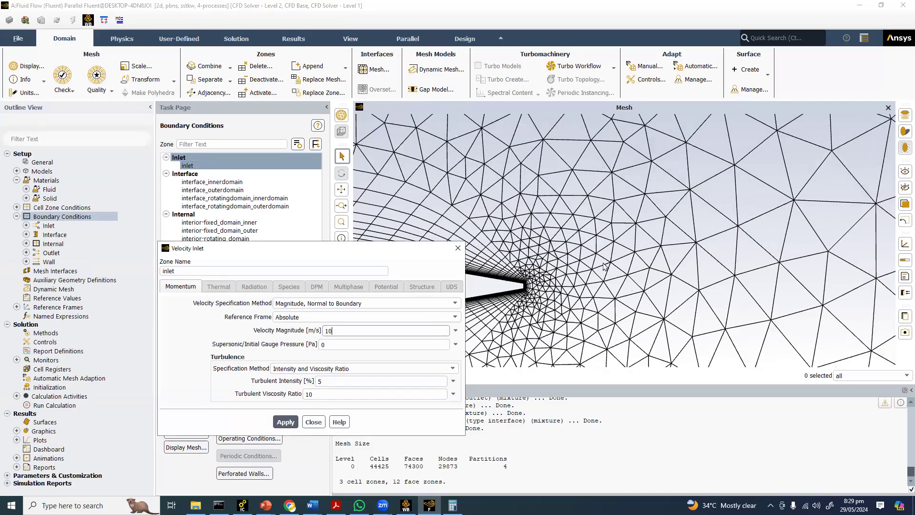
left_click(286, 422)
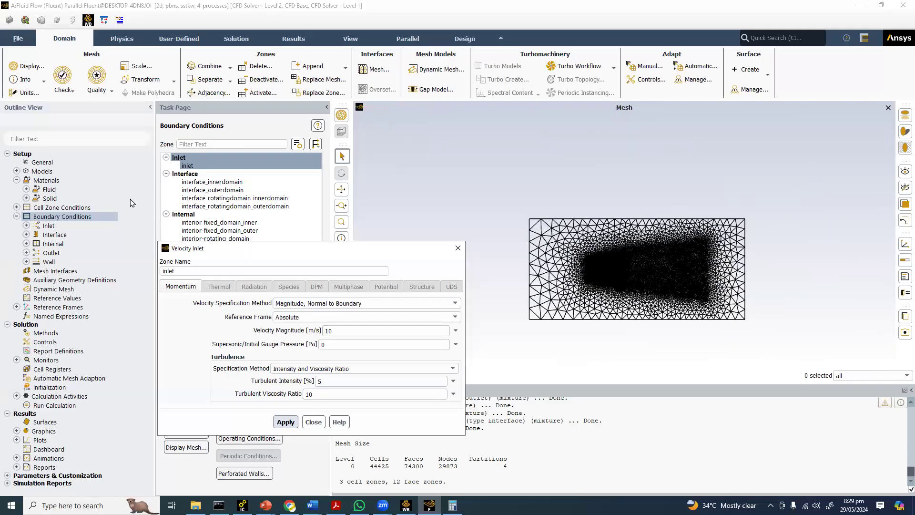
Step: Review the physics models list and the cell zone settings of fixed_domain_inner, leaving them as they are
left_click(50, 173)
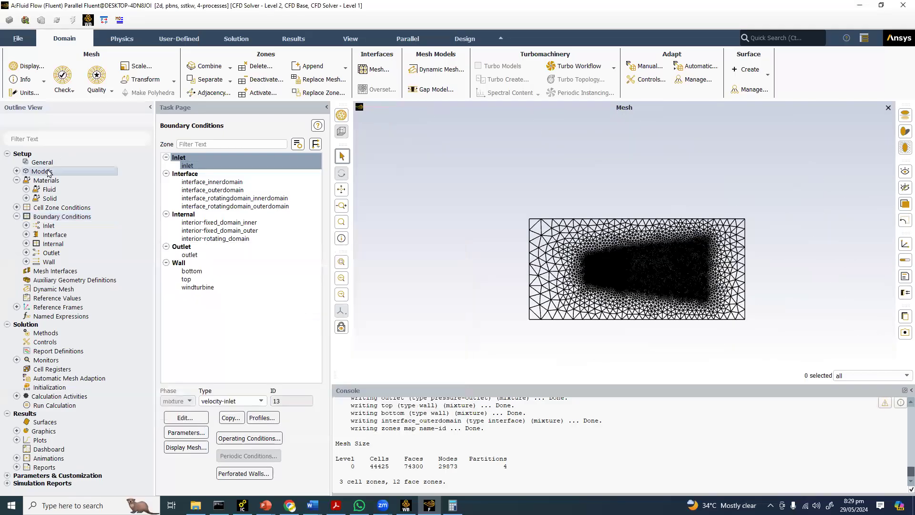
double_click(48, 172)
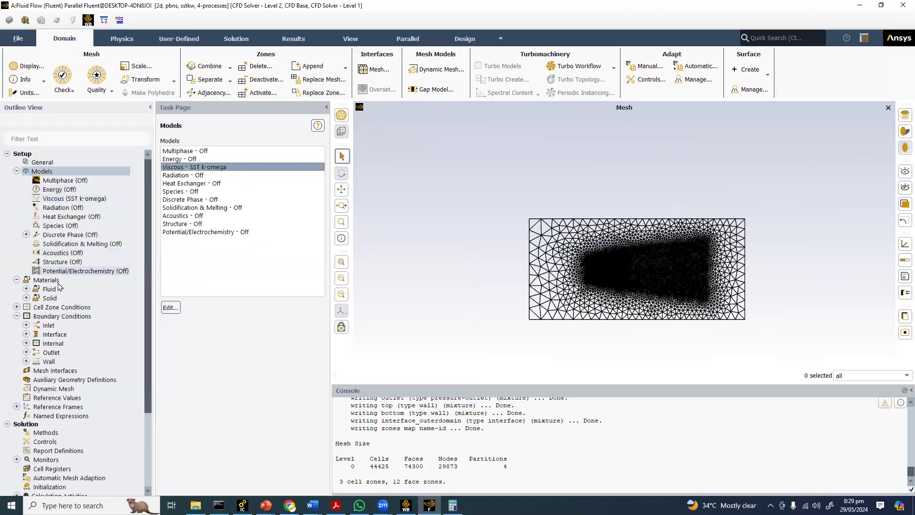
double_click(60, 307)
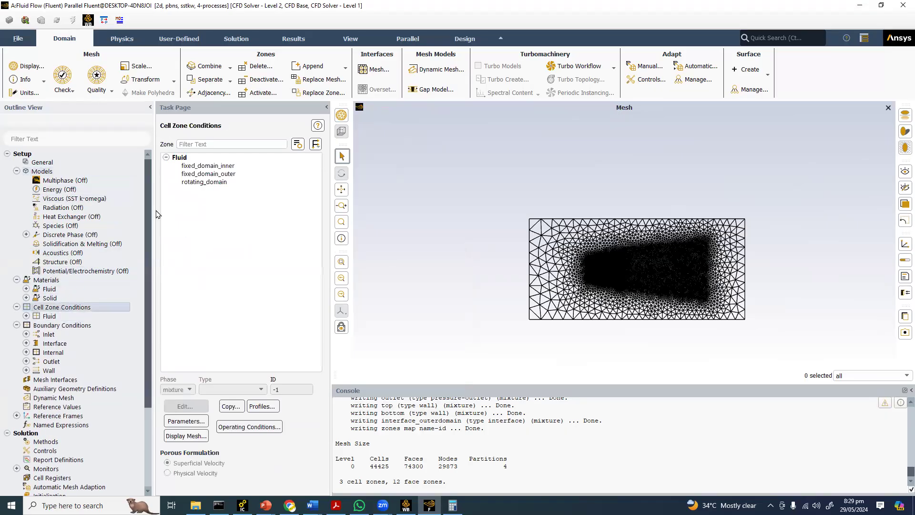
left_click(211, 167)
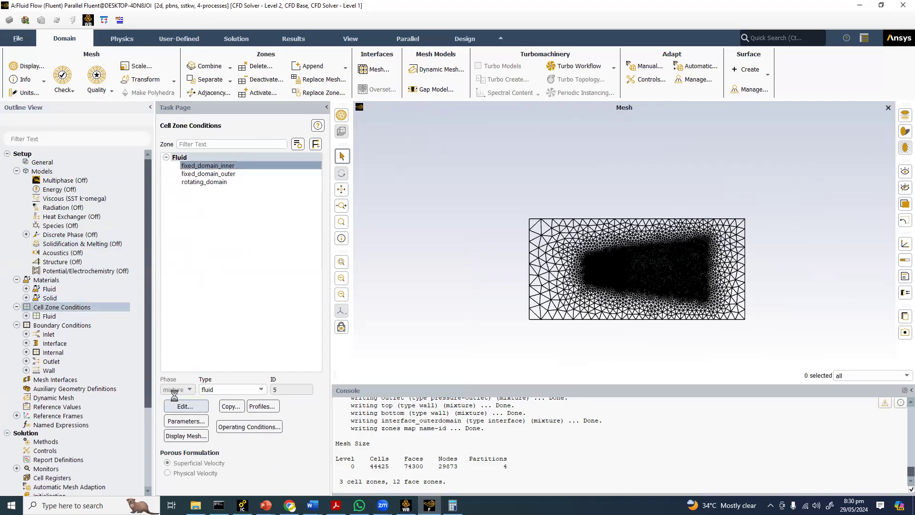
left_click(185, 405)
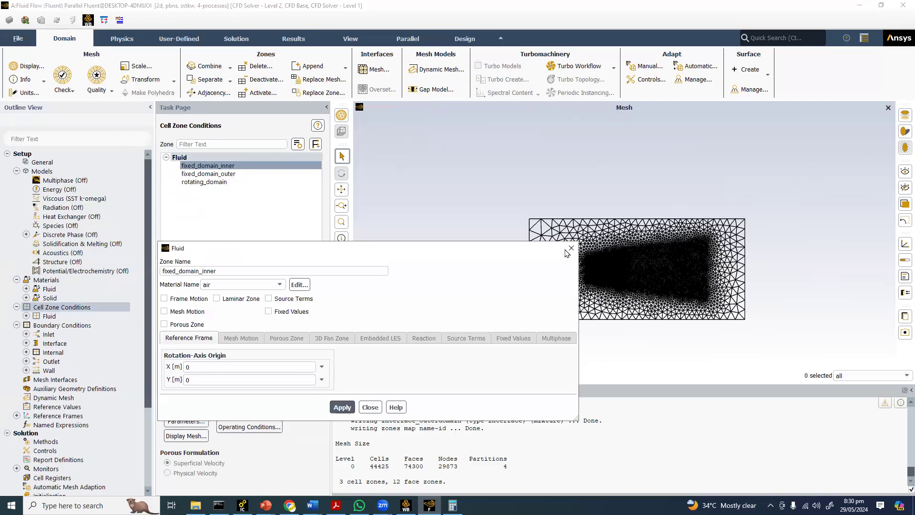
left_click(572, 247)
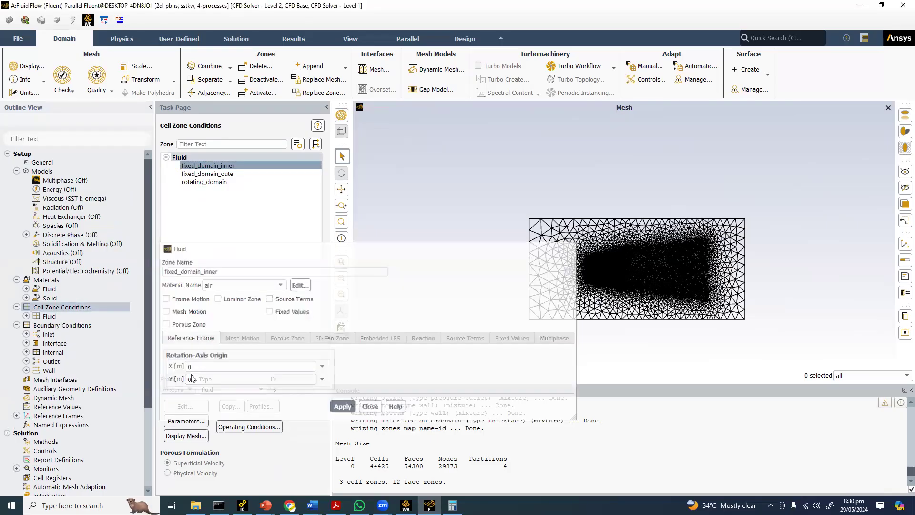
Step: Enable Frame Motion with Mesh Motion off for the rotating_domain cell zone and display its reference frame settings
left_click(184, 405)
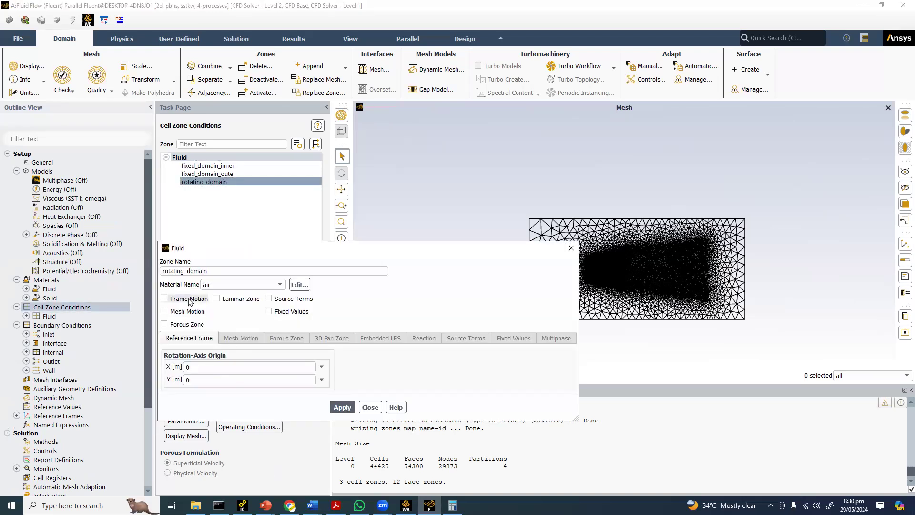
left_click(187, 312)
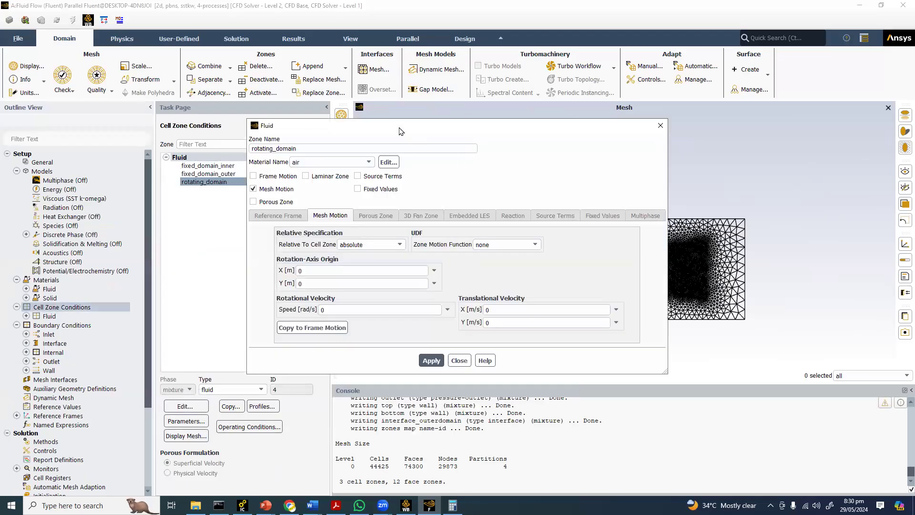
left_click(400, 115)
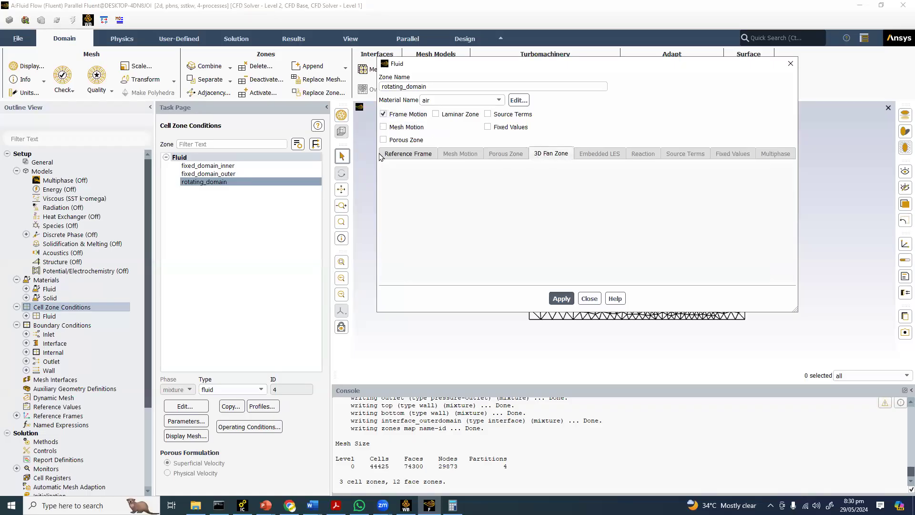
left_click(399, 155)
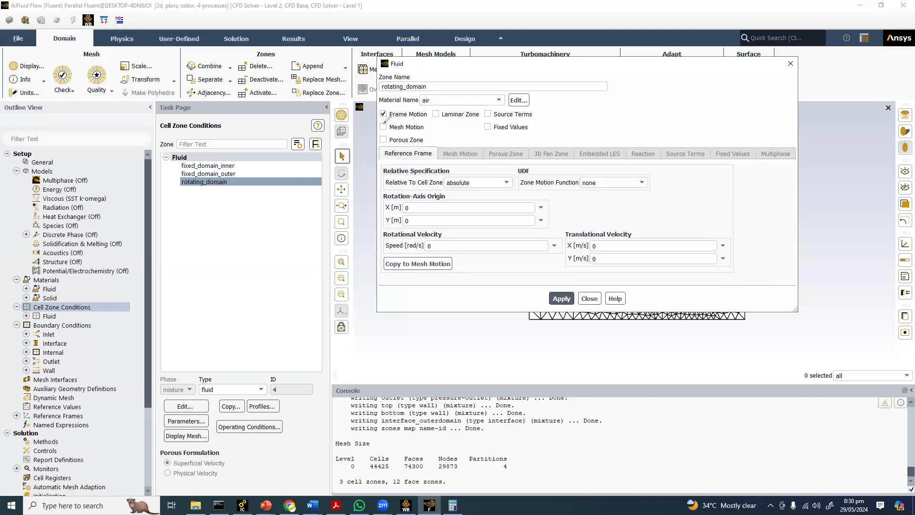
mouse_move(383, 108)
left_mouse_down()
mouse_move(422, 110)
mouse_move(419, 119)
mouse_move(381, 112)
left_mouse_up()
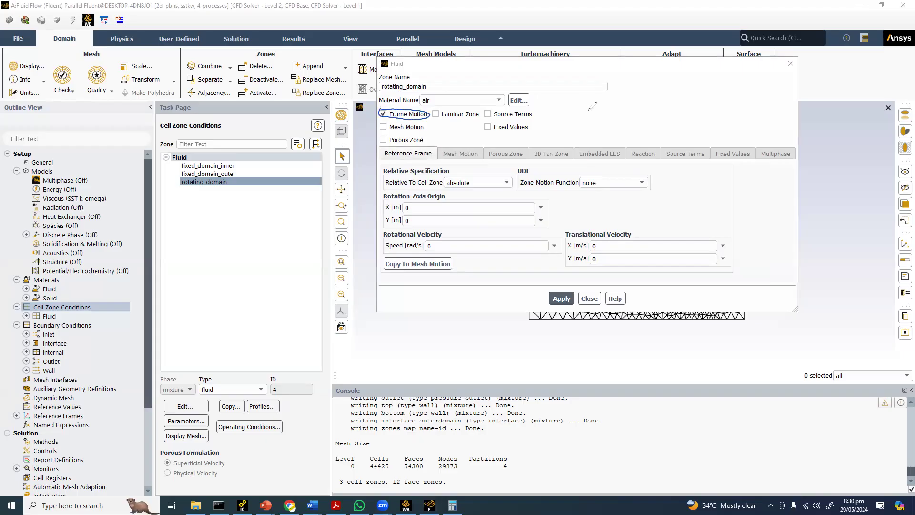
mouse_move(590, 117)
left_mouse_down()
mouse_move(600, 109)
mouse_move(700, 114)
mouse_move(709, 99)
mouse_move(734, 114)
mouse_move(787, 101)
left_mouse_up()
left_click(806, 97)
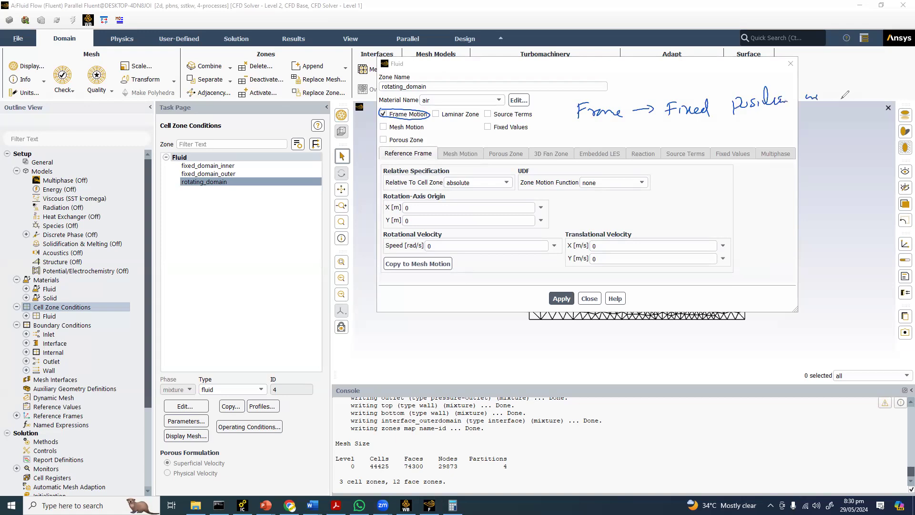
left_click_drag(843, 80, 871, 97)
left_click_drag(802, 114, 833, 117)
left_click_drag(847, 106, 867, 114)
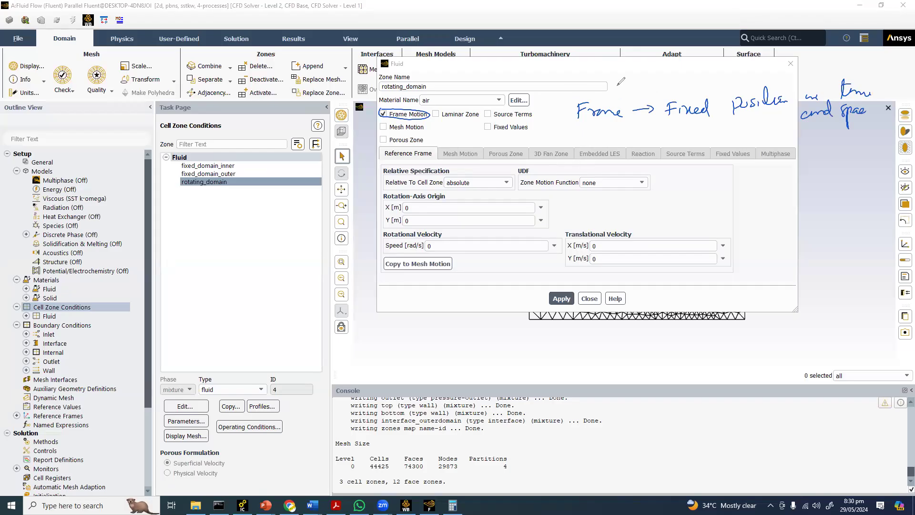
mouse_move(620, 82)
left_mouse_down()
mouse_move(698, 59)
mouse_move(705, 66)
mouse_move(695, 68)
mouse_move(746, 71)
mouse_move(770, 56)
mouse_move(764, 64)
mouse_move(833, 49)
left_mouse_up()
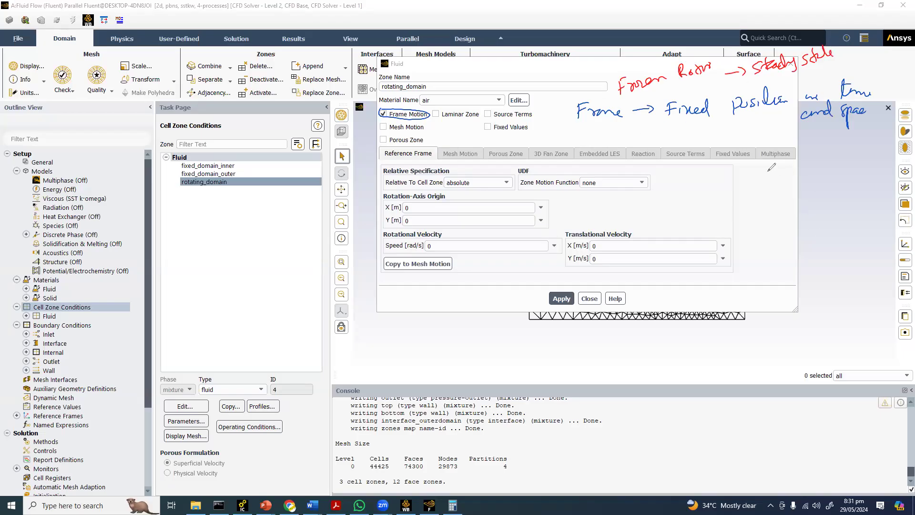
left_click_drag(770, 169, 809, 164)
mouse_move(751, 282)
left_mouse_down()
mouse_move(746, 255)
mouse_move(753, 284)
left_mouse_up()
mouse_move(878, 238)
left_mouse_down()
mouse_move(871, 269)
mouse_move(880, 239)
left_mouse_up()
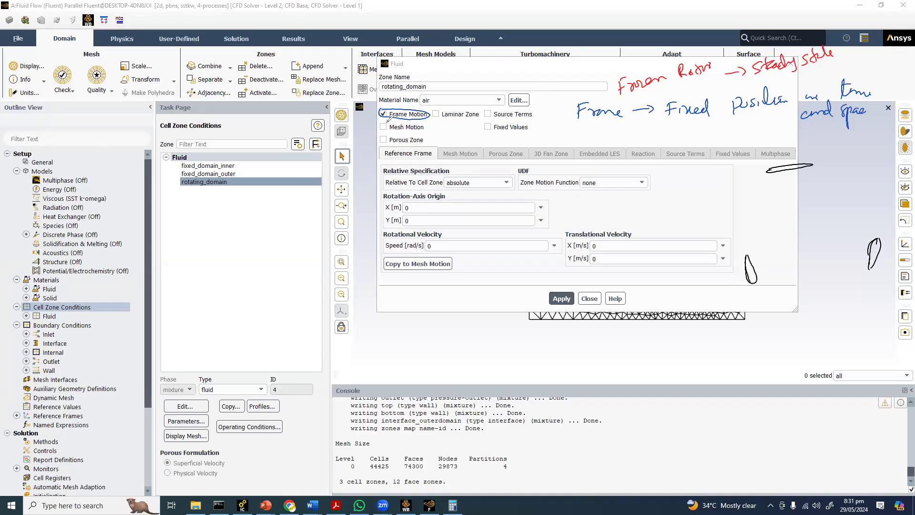
mouse_move(386, 120)
left_mouse_down()
mouse_move(405, 136)
mouse_move(424, 125)
mouse_move(389, 127)
left_mouse_up()
left_click_drag(743, 187, 759, 174)
left_click_drag(757, 175, 749, 191)
left_click_drag(750, 189, 763, 173)
left_click_drag(84, 374, 94, 365)
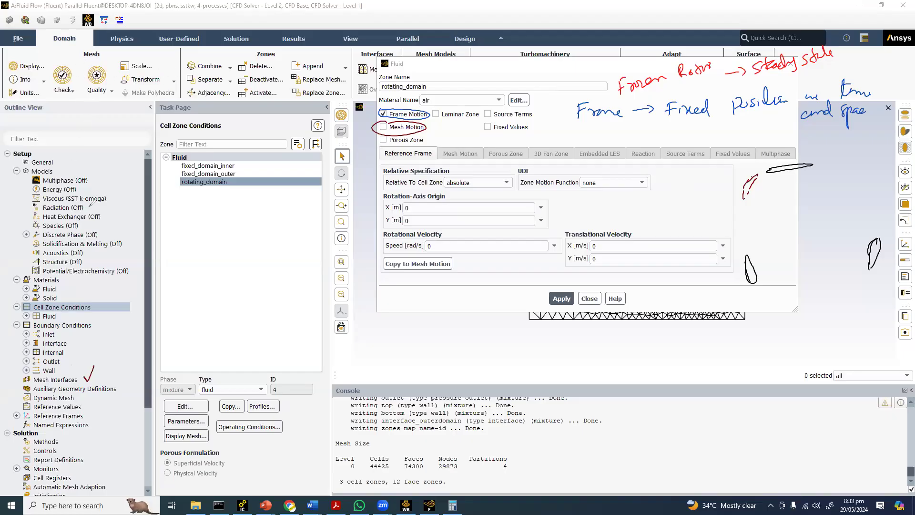
left_click_drag(155, 79, 169, 72)
mouse_move(641, 141)
left_mouse_down()
mouse_move(638, 160)
mouse_move(755, 125)
left_mouse_up()
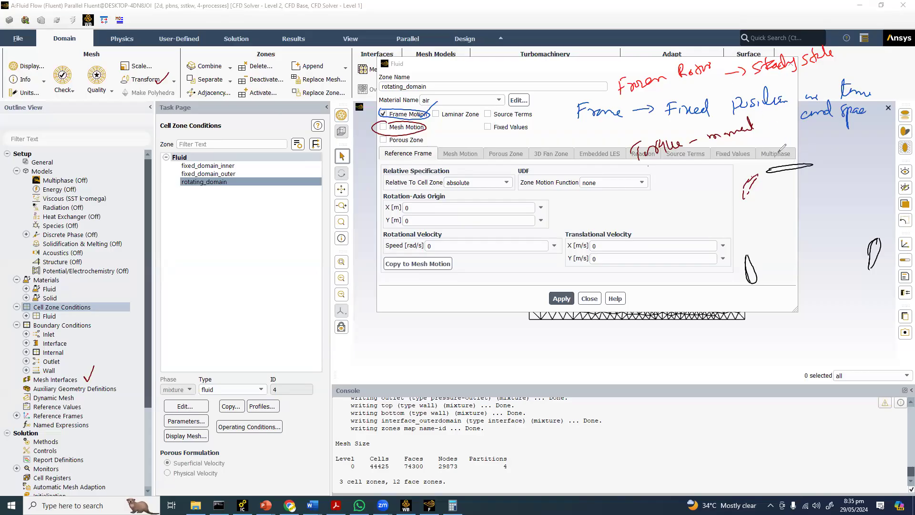
left_click_drag(779, 152, 882, 128)
mouse_move(819, 161)
left_mouse_down()
mouse_move(823, 170)
mouse_move(871, 147)
left_mouse_up()
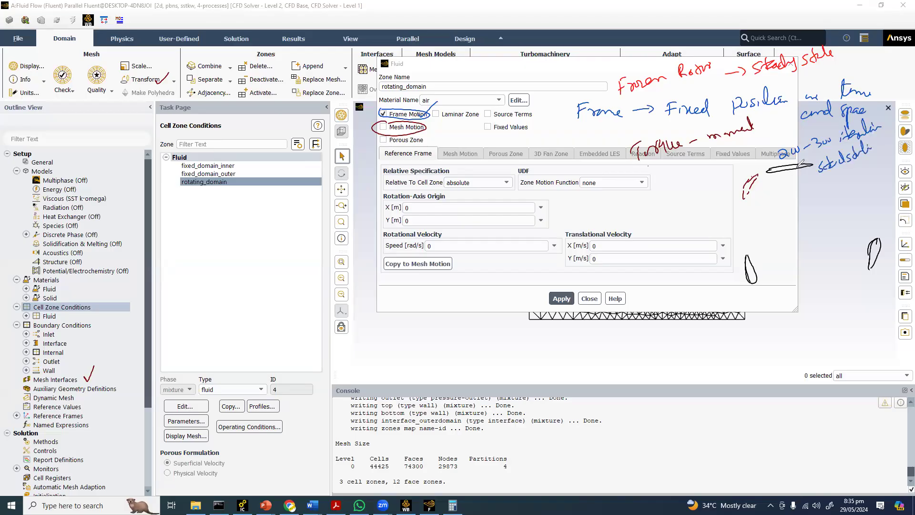
left_click_drag(420, 131, 482, 172)
mouse_move(474, 174)
left_mouse_down()
mouse_move(491, 165)
mouse_move(545, 175)
left_mouse_up()
left_click_drag(555, 157, 566, 166)
mouse_move(568, 161)
left_mouse_down()
mouse_move(573, 180)
mouse_move(578, 169)
mouse_move(539, 194)
left_mouse_up()
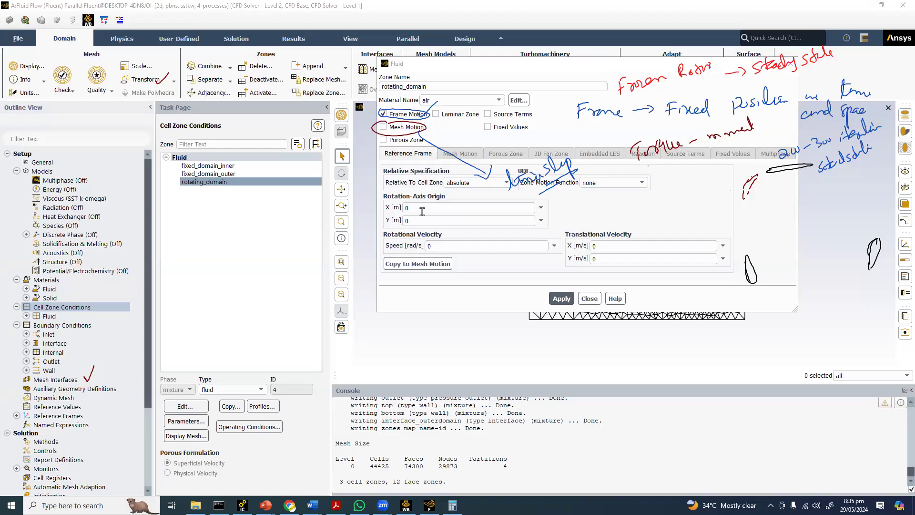
key("Escape")
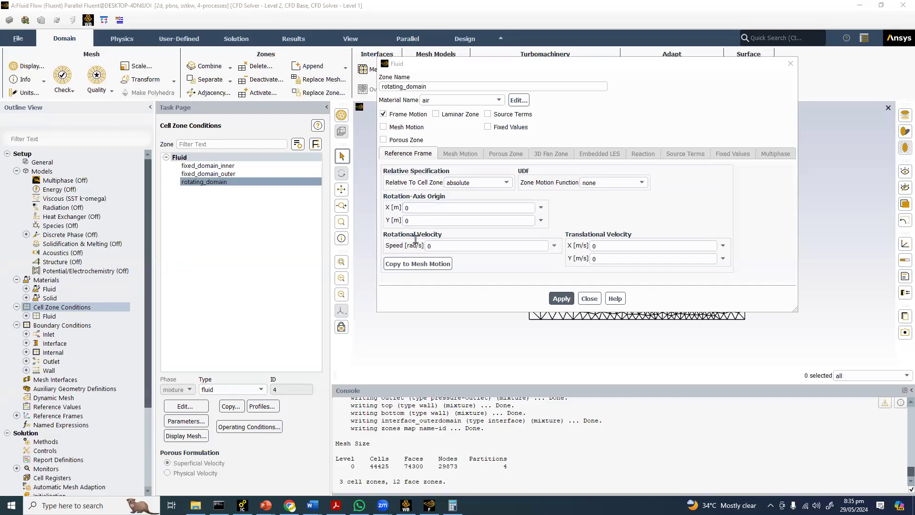
Step: Switch to the Darrieus turbine presentation in PowerPoint and consult the problem description slides for the turbine's operating data
double_click(429, 245)
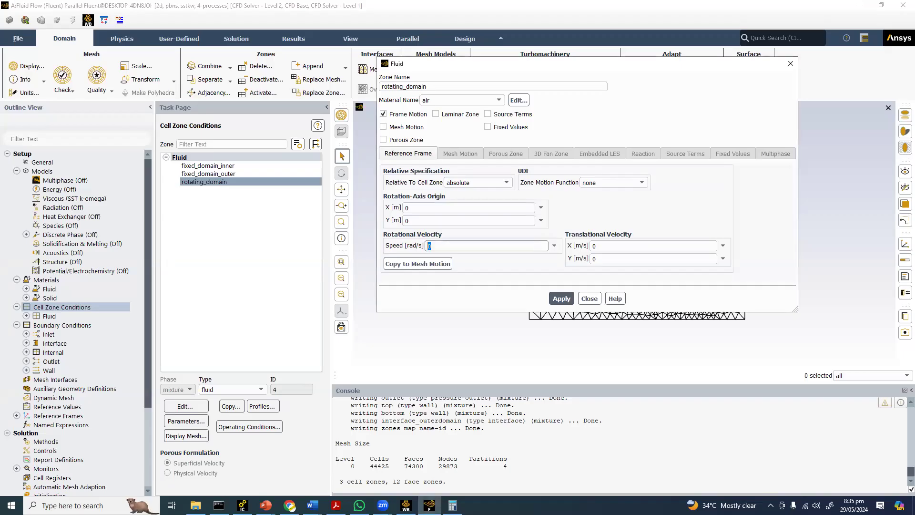
left_click(266, 505)
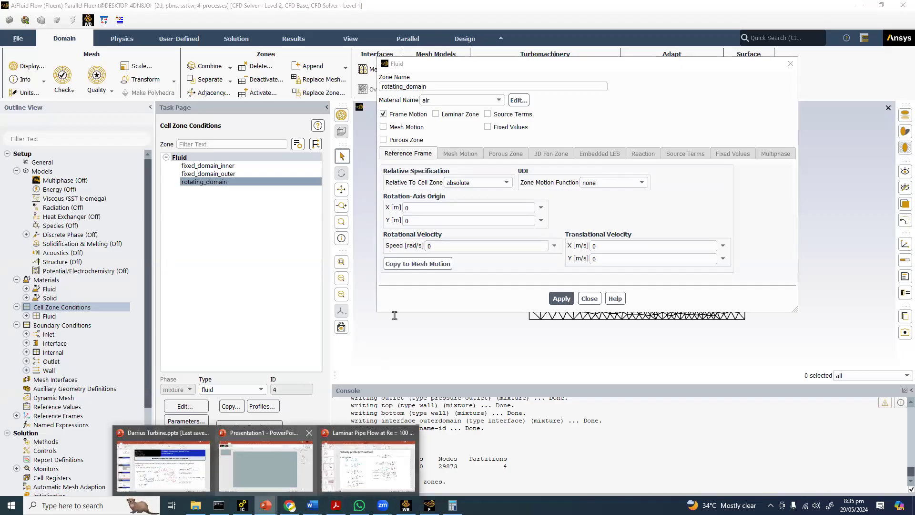
left_click(369, 463)
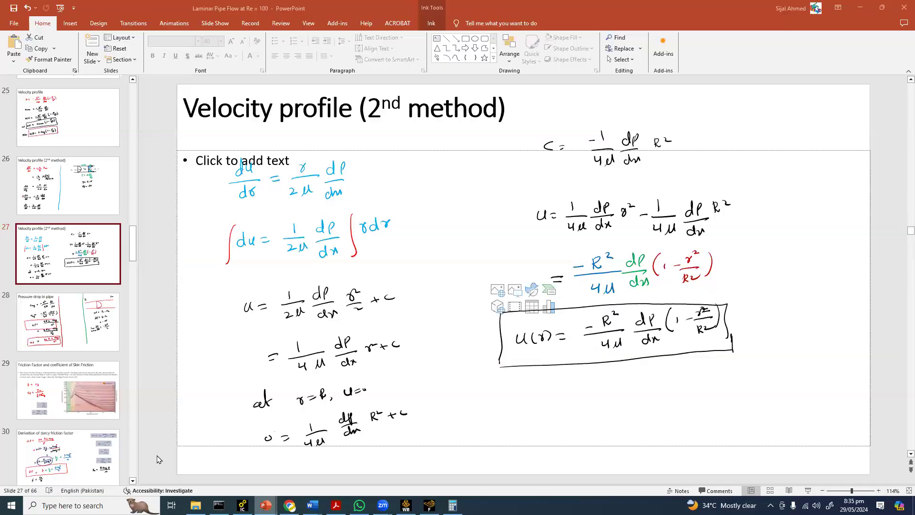
left_click(266, 506)
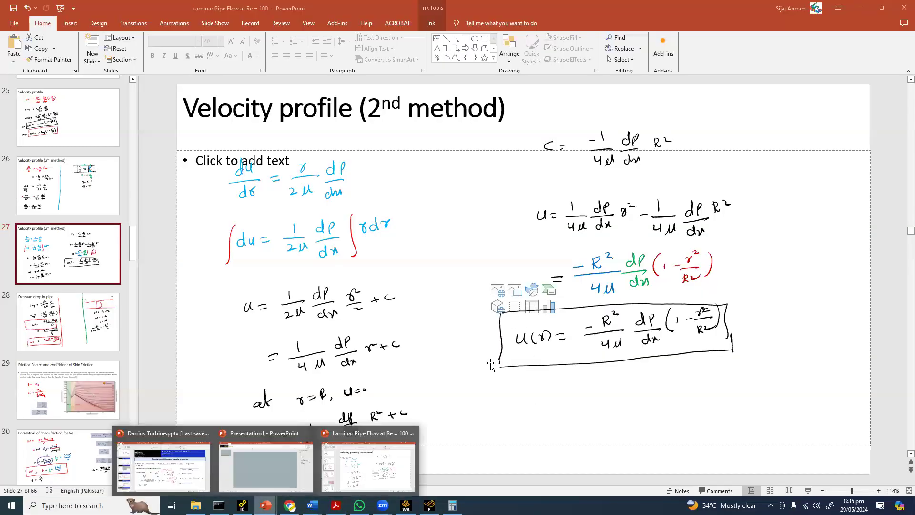
scroll(486, 371, "up", 1)
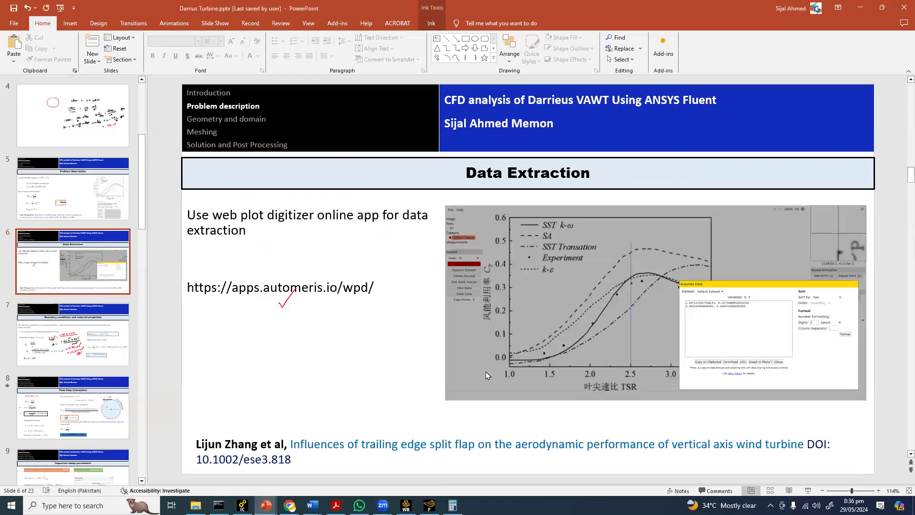
scroll(803, 101, "up", 1)
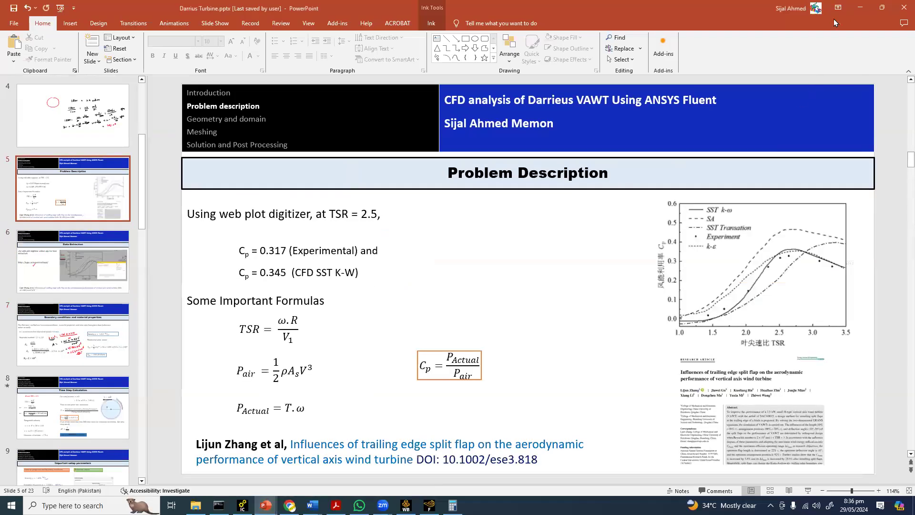
scroll(586, 186, "up", 1)
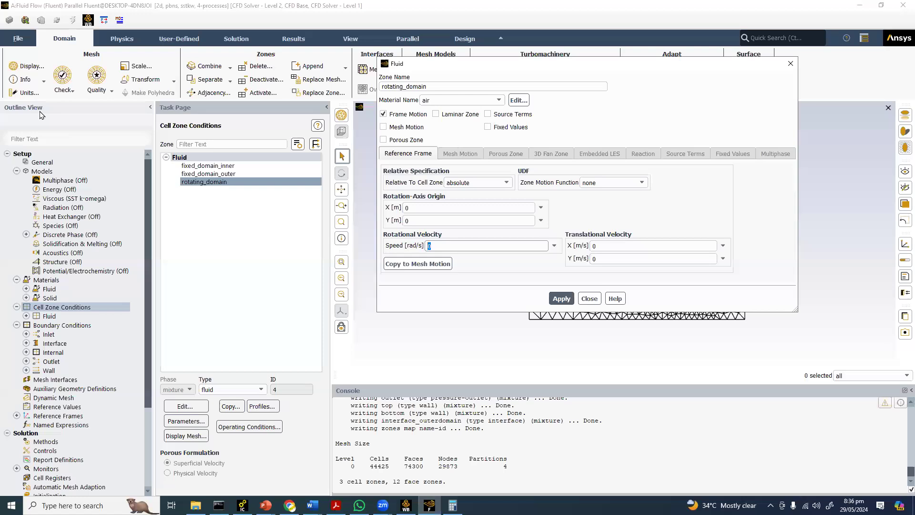
Step: Back in Fluent, set the units of the angular-velocity quantity to rev/min
left_click(24, 93)
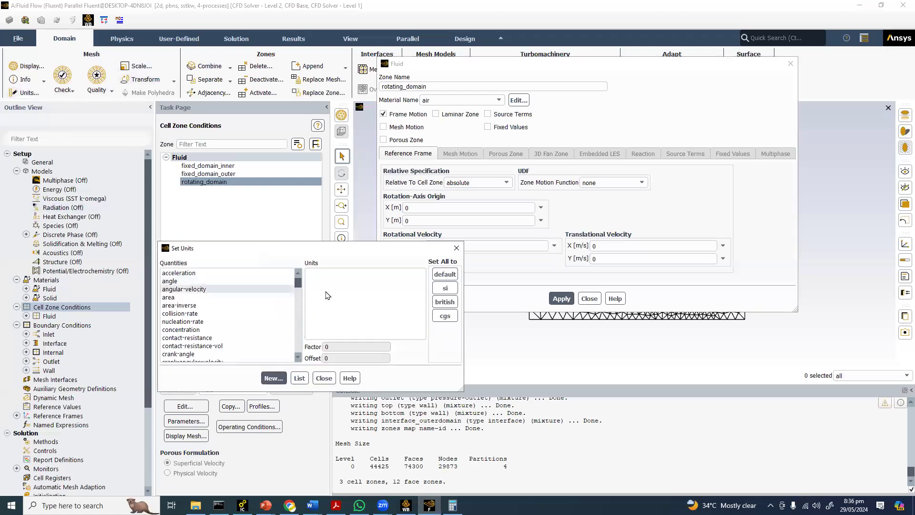
left_click(324, 289)
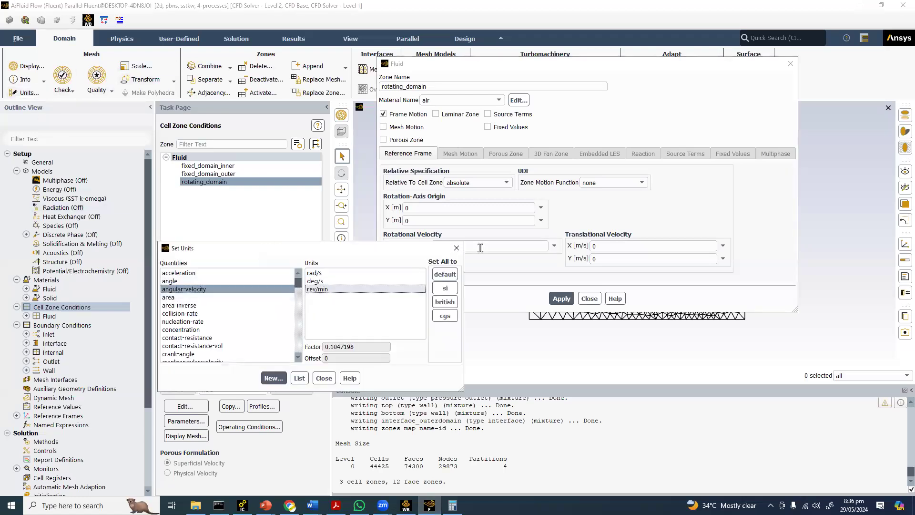
left_click(456, 248)
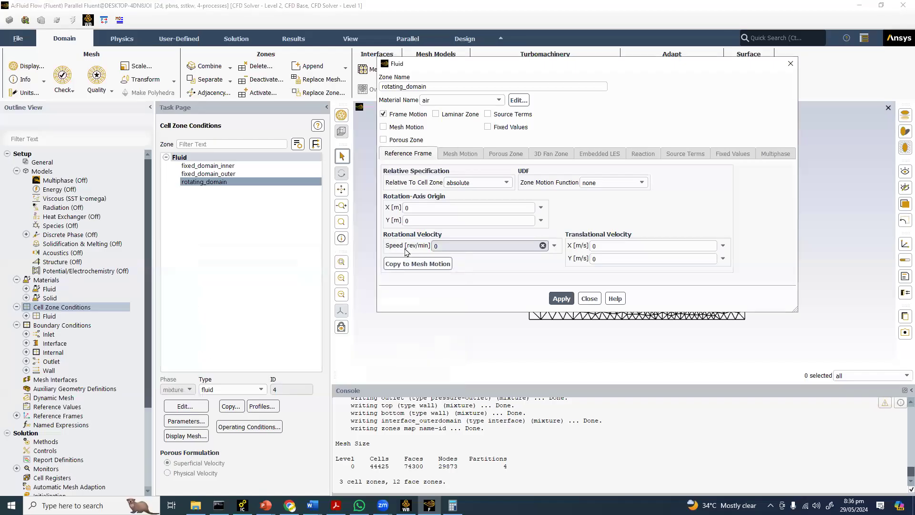
Step: Set the rotational velocity of the rotating_domain reference frame to 191 rev/min and apply it
type("2")
key("BackSpace")
type("191")
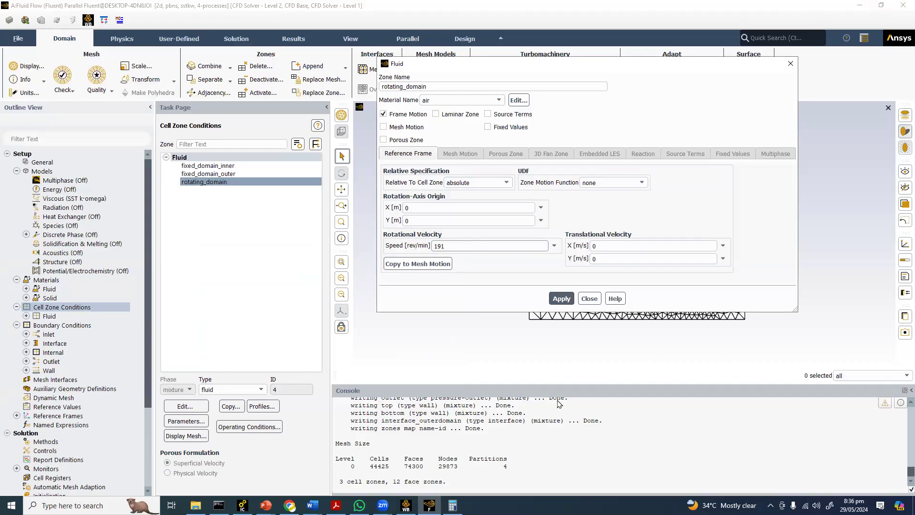
left_click(563, 301)
left_click(590, 299)
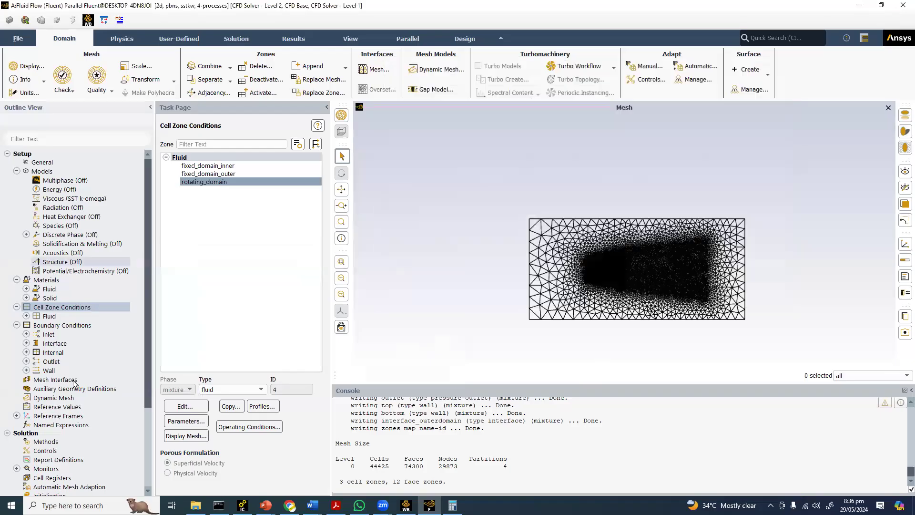
Step: Open the mesh interface settings, select the interface_innerdomain boundary zone and inspect the mesh around the three turbine blades
left_click(53, 381)
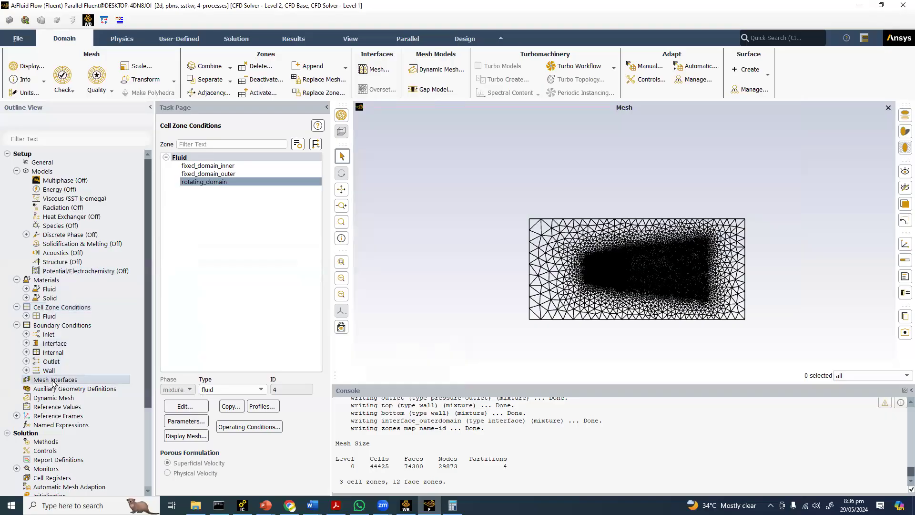
double_click(53, 381)
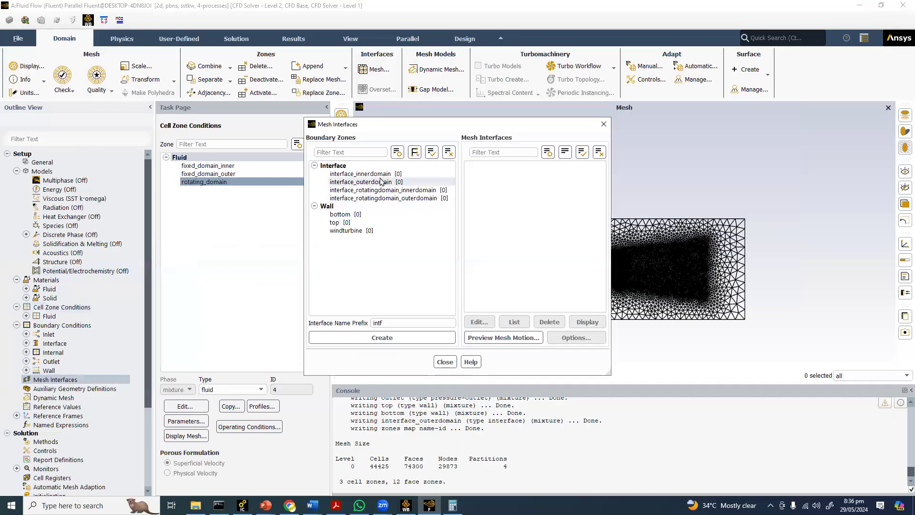
left_click(367, 173)
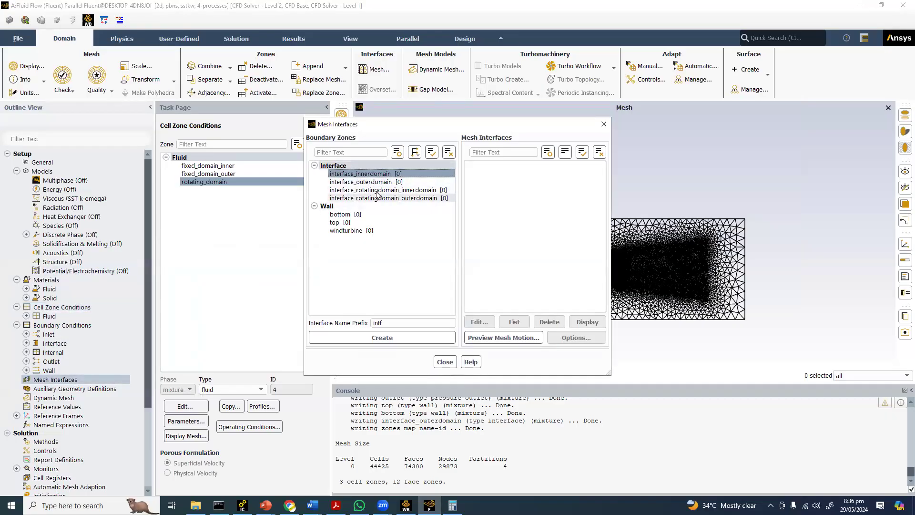
left_click_drag(405, 122, 328, 116)
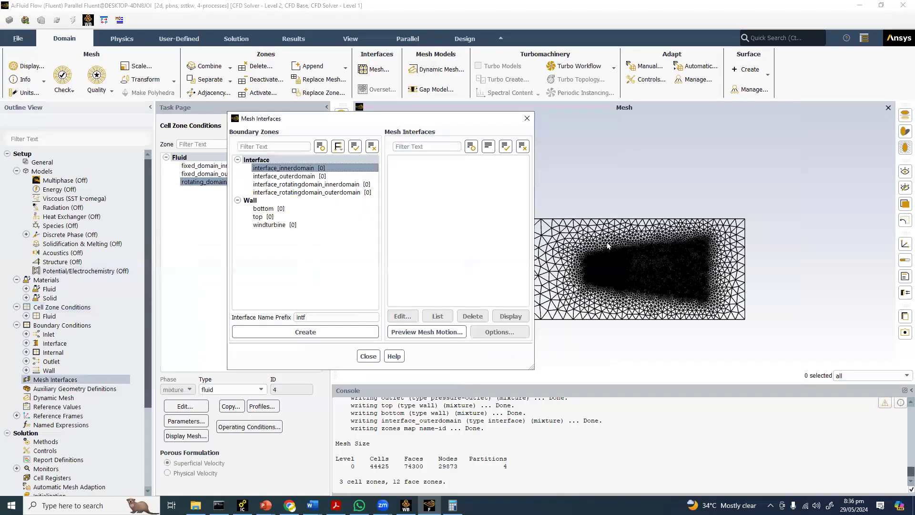
scroll(667, 303, "up", 2)
scroll(659, 267, "down", 1)
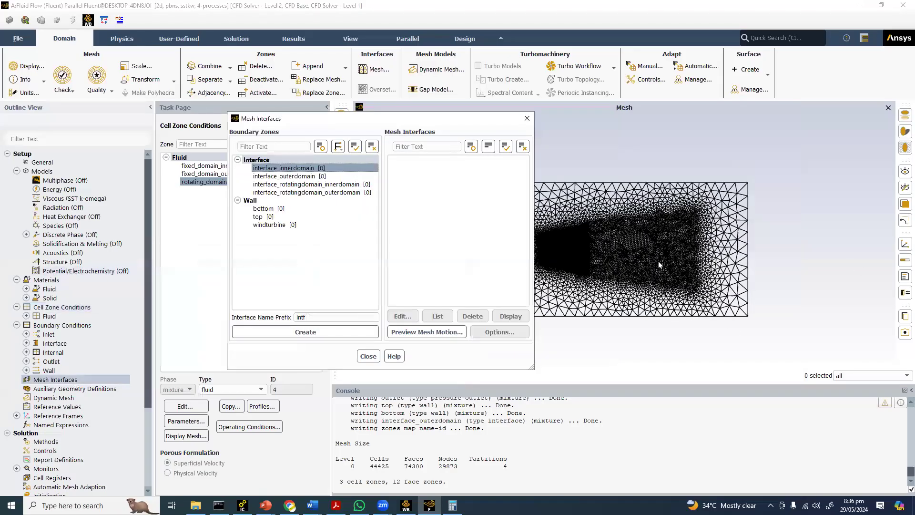
left_click(665, 259)
scroll(665, 259, "up", 1)
left_click_drag(755, 250, 746, 258)
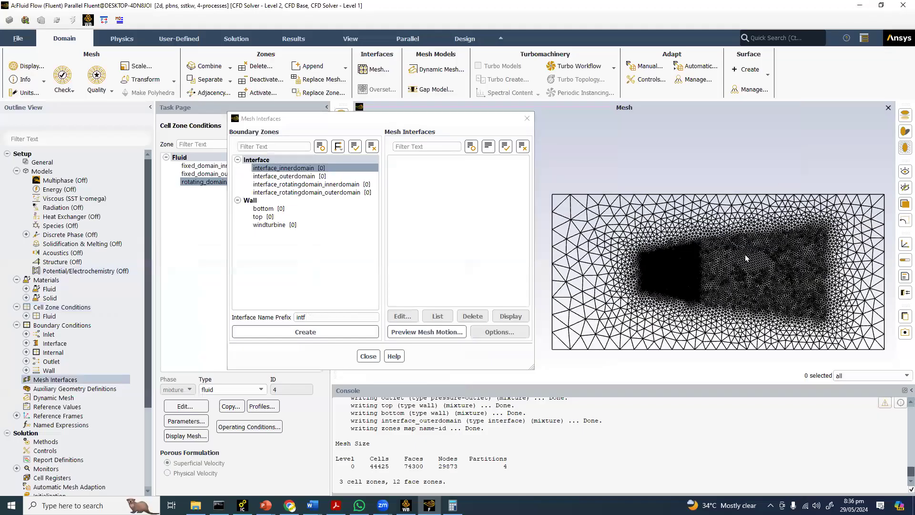
scroll(746, 255, "up", 5)
left_click_drag(746, 256, 608, 176)
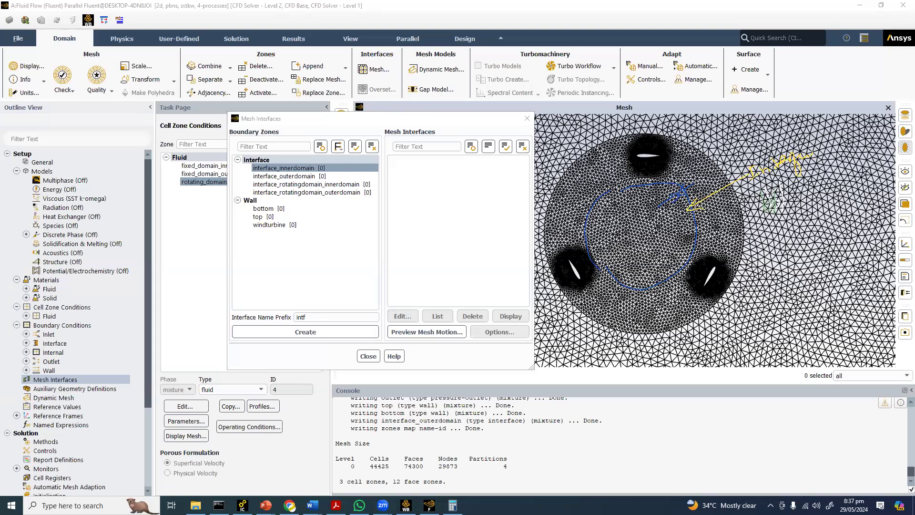
left_click_drag(769, 192, 782, 223)
left_click_drag(810, 196, 857, 175)
left_click_drag(761, 267, 784, 274)
mouse_move(794, 237)
left_mouse_down()
mouse_move(798, 255)
mouse_move(811, 251)
mouse_move(829, 219)
mouse_move(841, 232)
mouse_move(858, 210)
left_mouse_up()
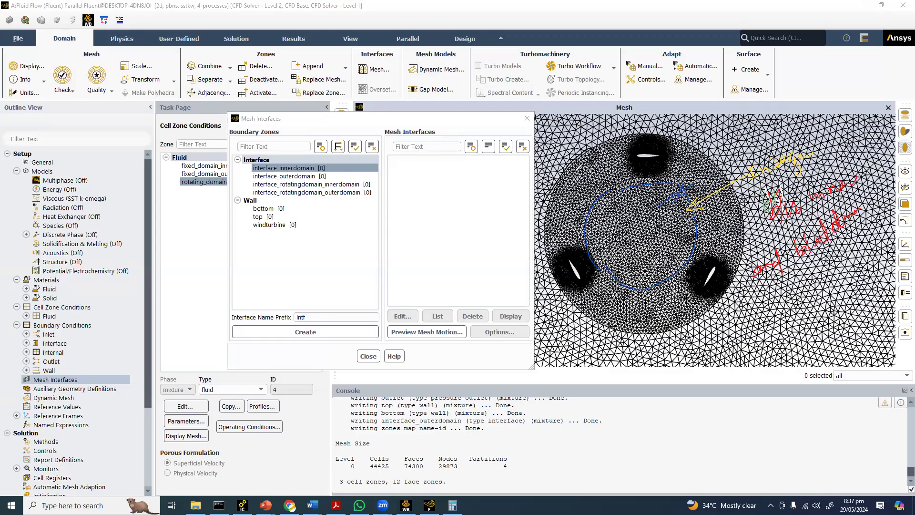
mouse_move(576, 164)
left_mouse_down()
mouse_move(549, 217)
mouse_move(619, 327)
mouse_move(734, 267)
mouse_move(638, 152)
mouse_move(627, 158)
left_mouse_up()
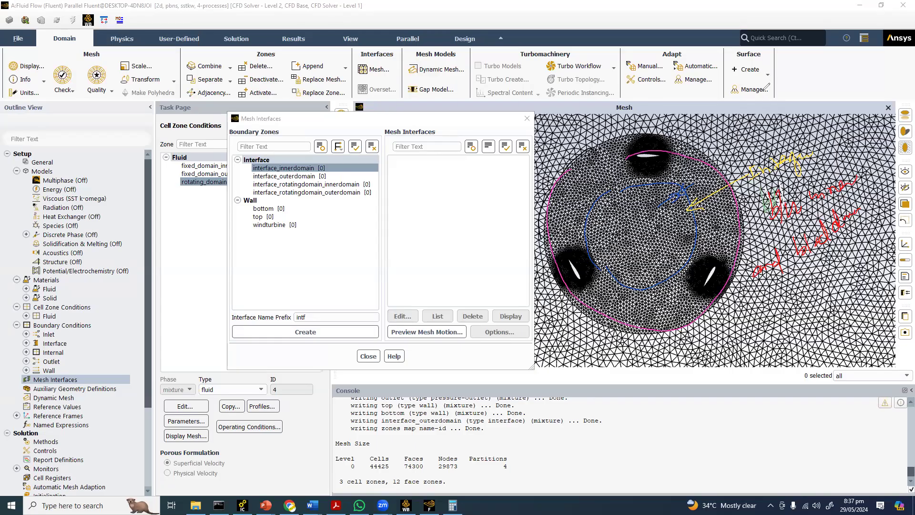
left_click_drag(724, 139, 702, 155)
left_click_drag(708, 143, 714, 152)
left_click_drag(749, 92, 755, 102)
mouse_move(798, 73)
left_mouse_down()
mouse_move(825, 61)
mouse_move(804, 97)
mouse_move(858, 67)
mouse_move(908, 63)
left_mouse_up()
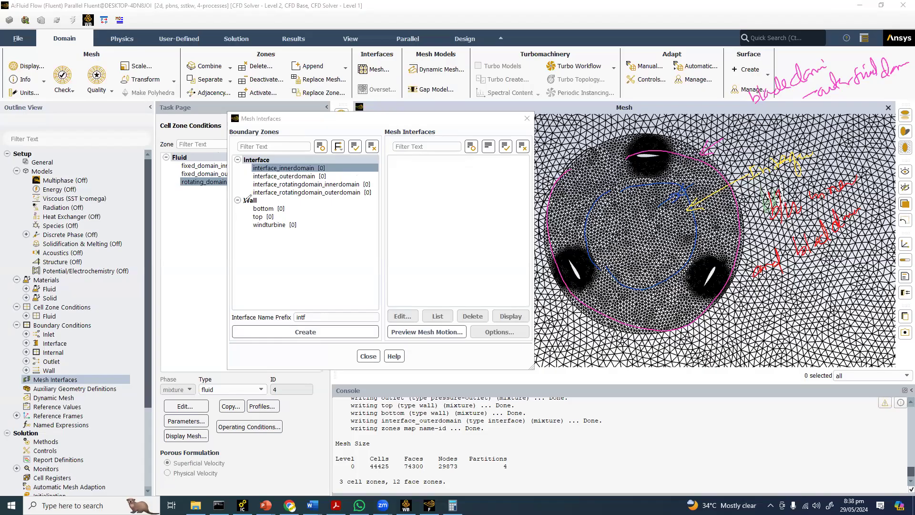
mouse_move(244, 203)
left_mouse_down()
mouse_move(384, 212)
mouse_move(376, 222)
left_mouse_up()
left_click_drag(292, 245, 434, 232)
left_click_drag(413, 224, 416, 245)
left_click_drag(348, 266, 453, 251)
left_click_drag(535, 192, 559, 192)
left_click_drag(529, 220, 557, 215)
mouse_move(568, 258)
left_mouse_down()
mouse_move(591, 274)
mouse_move(579, 263)
left_mouse_up()
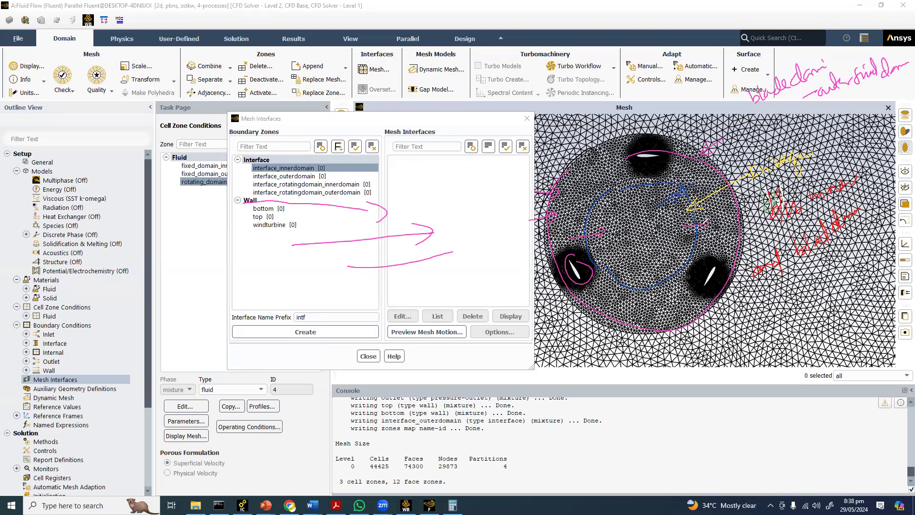
left_click_drag(711, 226, 756, 222)
left_click_drag(491, 224, 553, 222)
left_click_drag(758, 224, 808, 221)
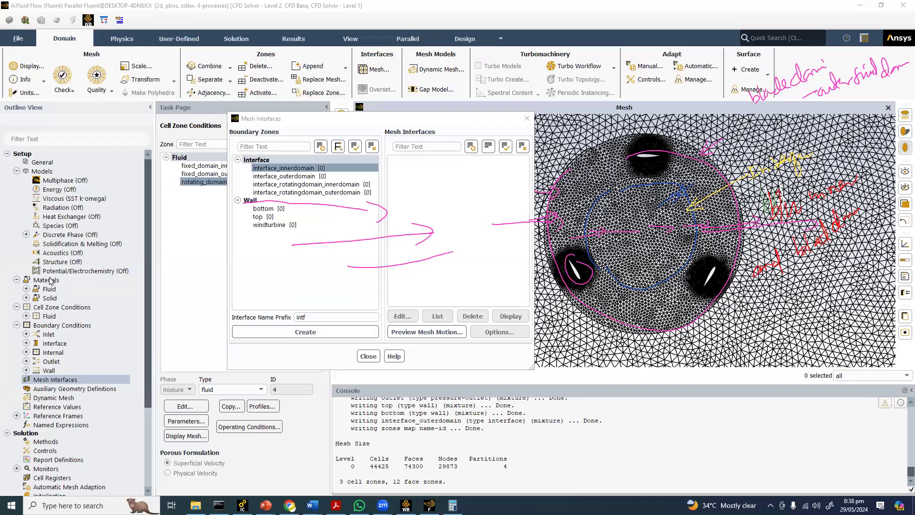
left_click(40, 348)
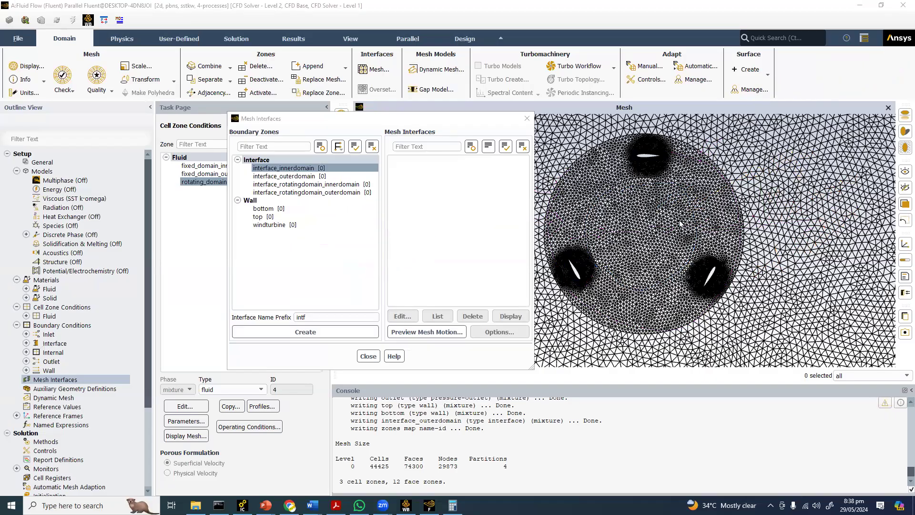
Step: Display only the interface_innerdomain surface of the mesh
scroll(680, 224, "up", 1)
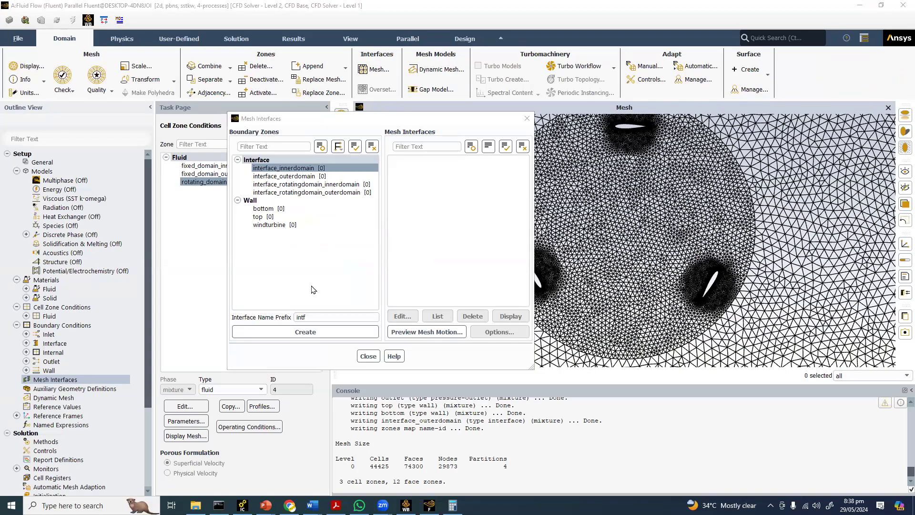
left_click(28, 67)
left_click(426, 266)
left_click(405, 296)
left_click(252, 417)
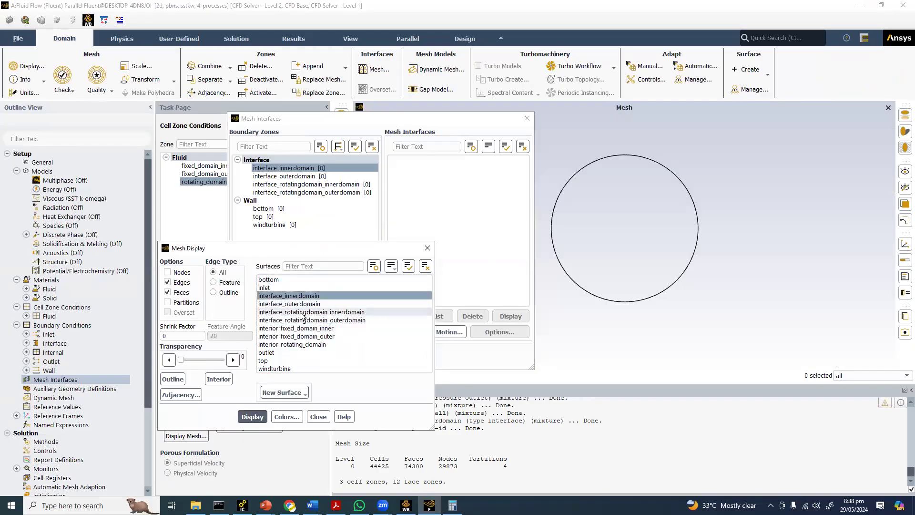
Step: Display interface_rotatingdomain_innerdomain together with interface_innerdomain and check the mesh color options
left_click(405, 312)
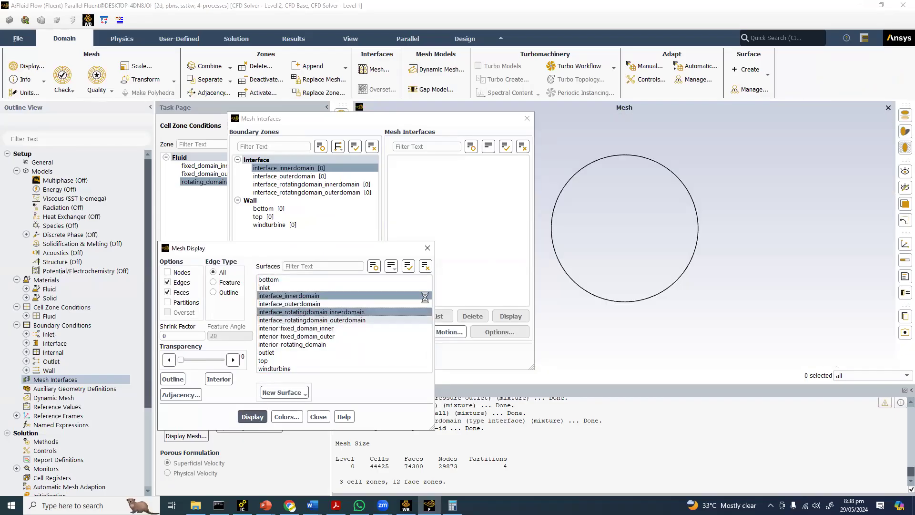
left_click(252, 417)
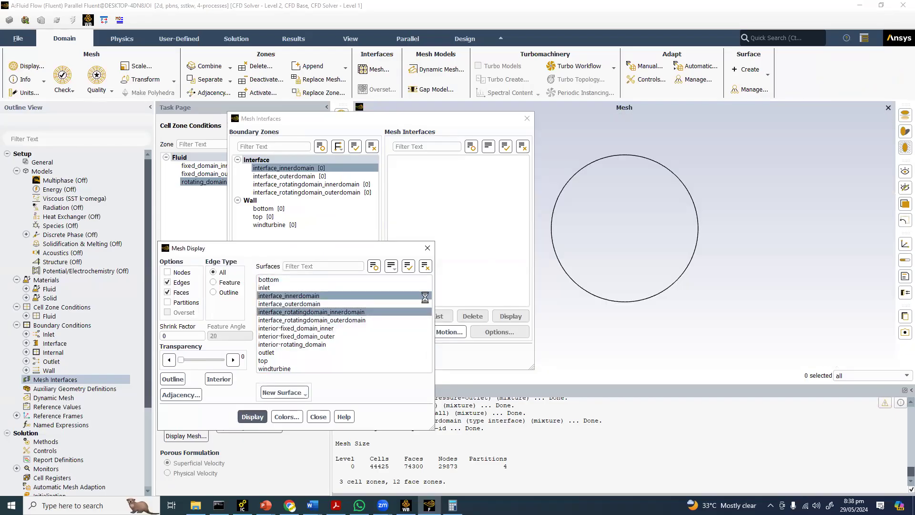
left_click(287, 416)
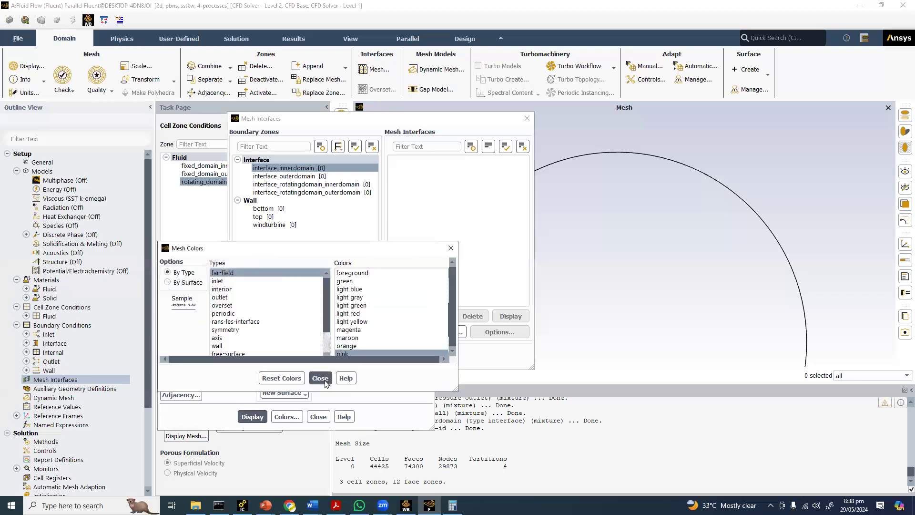
left_click(320, 378)
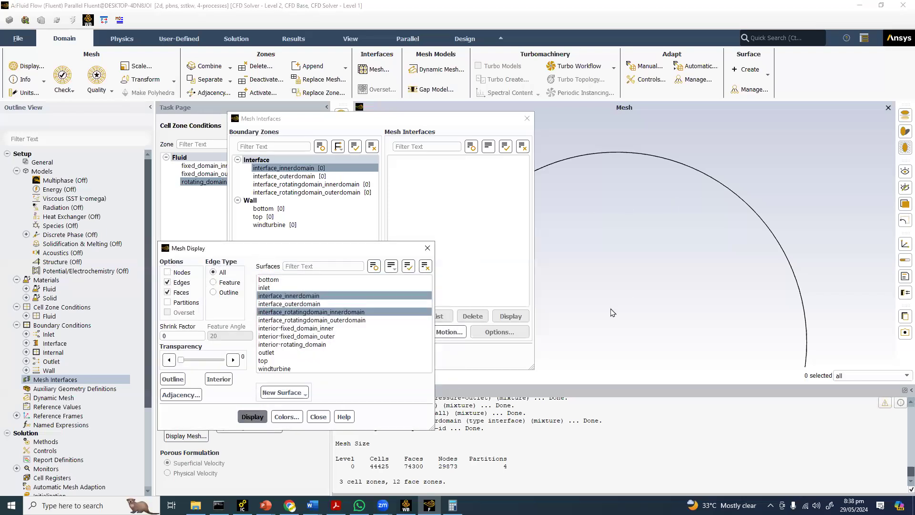
scroll(639, 248, "up", 2)
scroll(644, 246, "down", 3)
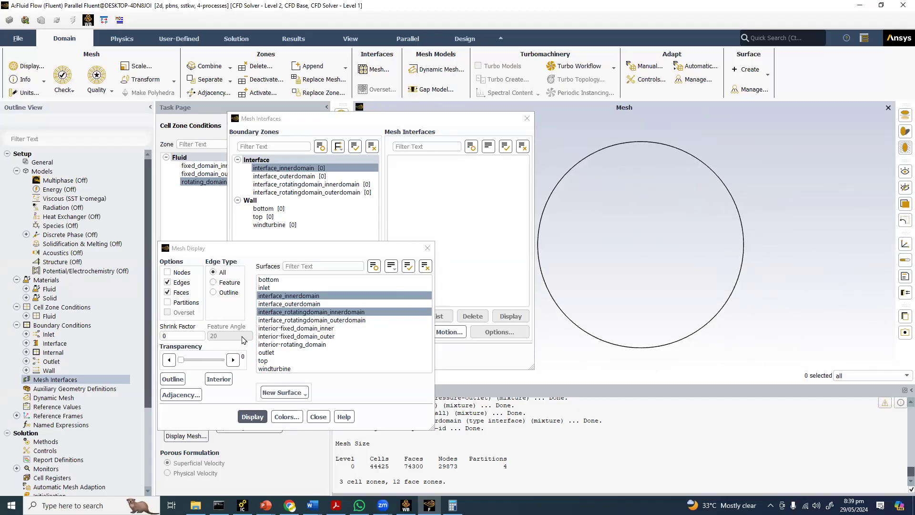
Step: Turn off faces in the mesh display and color the displayed mesh by surface
left_click(244, 418)
left_click(167, 292)
left_click(253, 416)
scroll(753, 218, "up", 5)
left_click(288, 417)
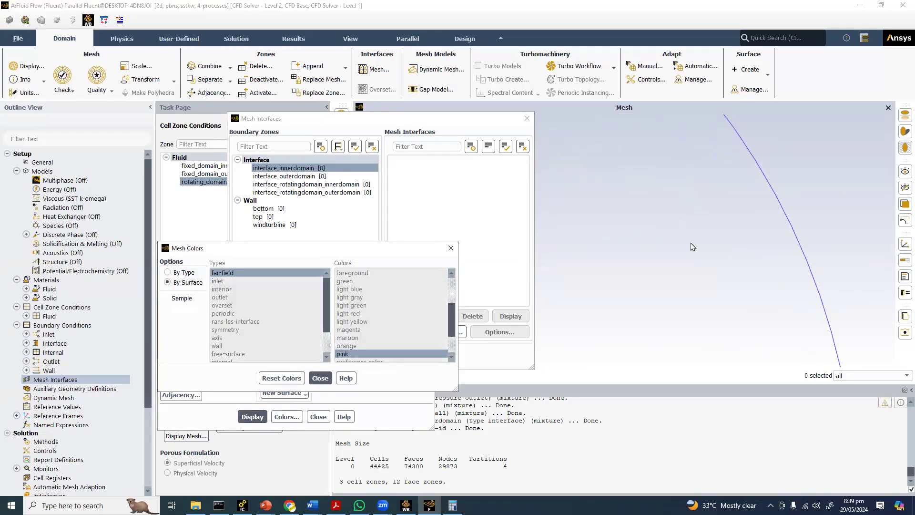
key("Return")
Step: Display interface_innerdomain on its own and then interface_rotatingdomain_innerdomain on its own to compare the two interface edges
scroll(690, 242, "down", 3)
scroll(771, 269, "down", 3)
scroll(716, 269, "up", 5)
left_click(270, 312)
left_click(252, 416)
left_click(273, 312)
left_click(275, 295)
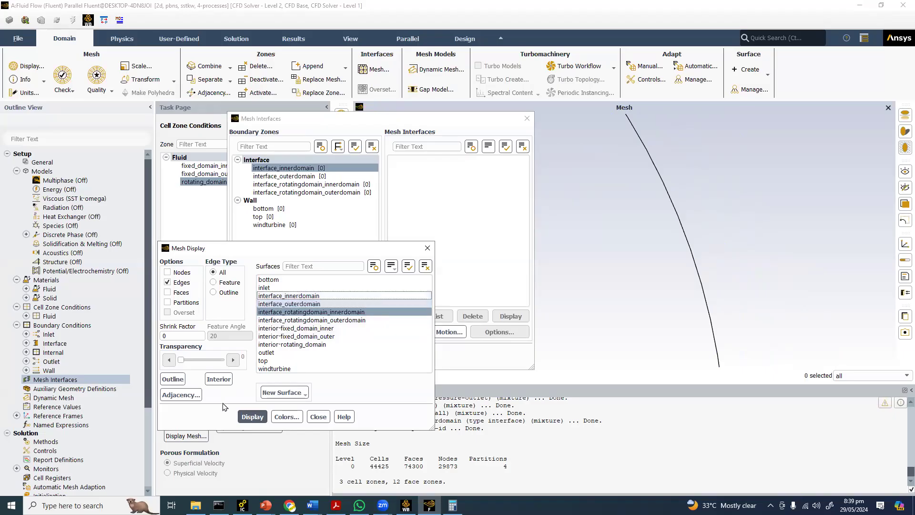
left_click(246, 416)
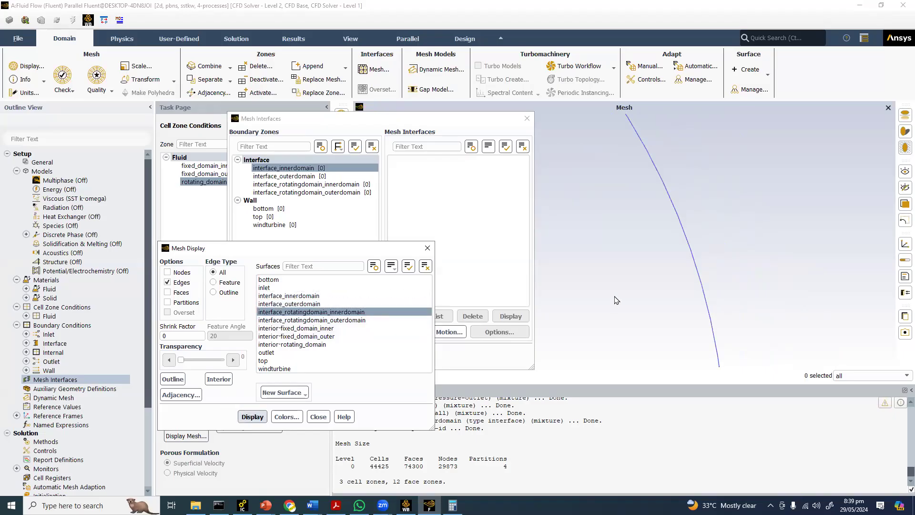
Step: Display interface_innerdomain with interface_rotatingdomain_innerdomain, and interface_outerdomain with interface_rotatingdomain_outerdomain, to check that each interface pair coincides
left_click(301, 296)
left_click(252, 418)
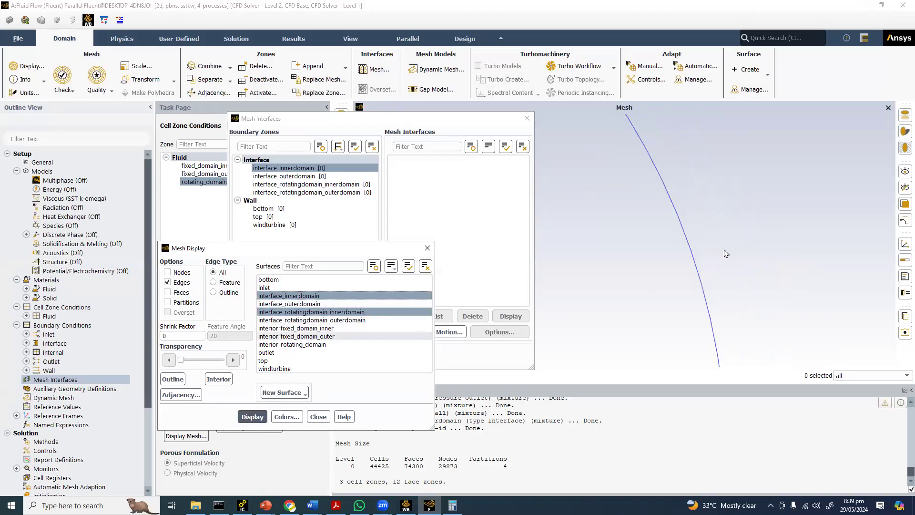
left_click(280, 313)
left_click(282, 296)
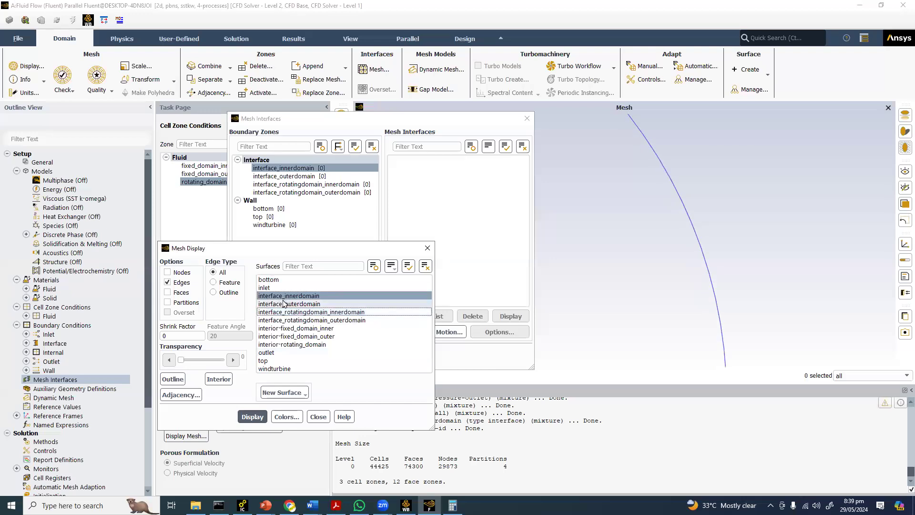
left_click(284, 303)
scroll(801, 234, "down", 3)
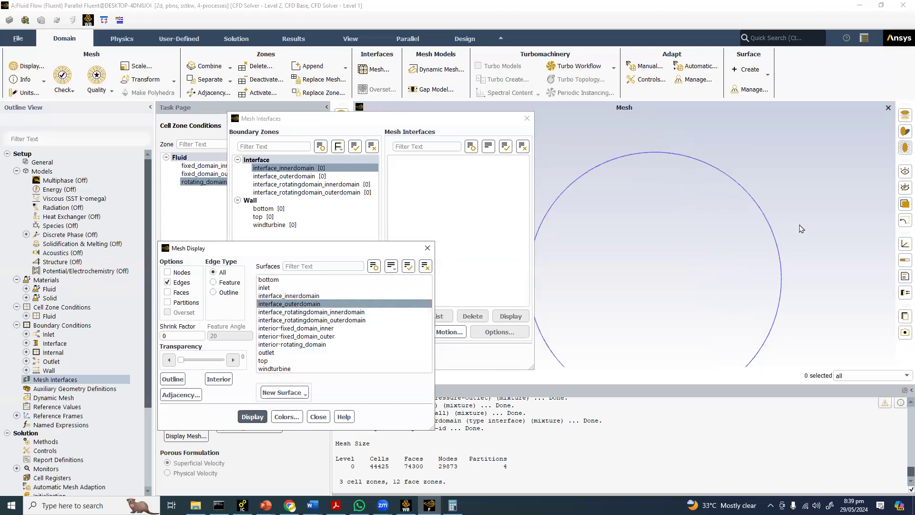
left_click(334, 320)
left_click(251, 419)
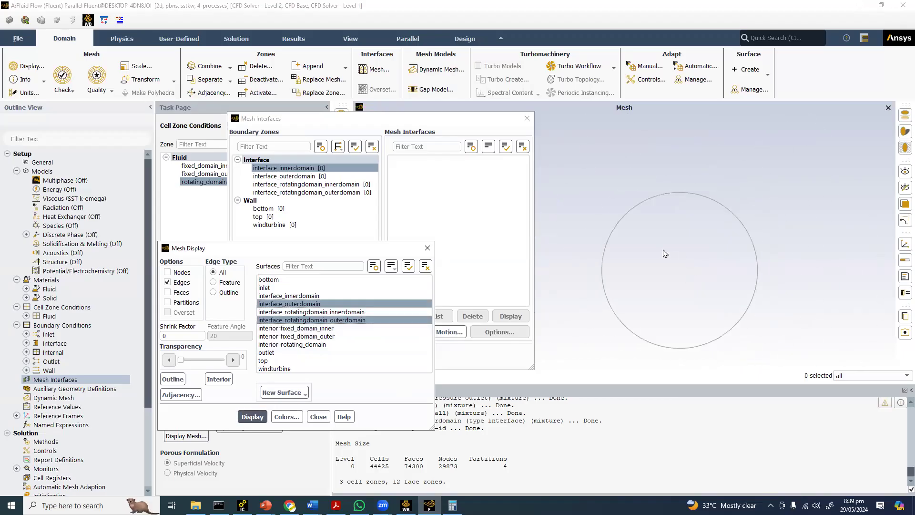
left_click(318, 417)
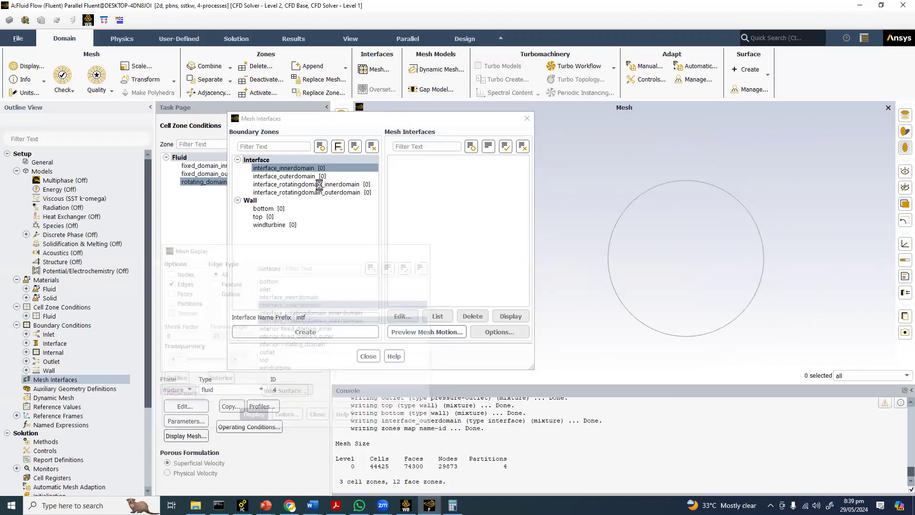
Step: Create mesh interfaces pairing interface_innerdomain with interface_rotatingdomain_innerdomain and interface_outerdomain with interface_rotatingdomain_outerdomain, using the prefix intf
left_click(310, 184)
left_click(304, 331)
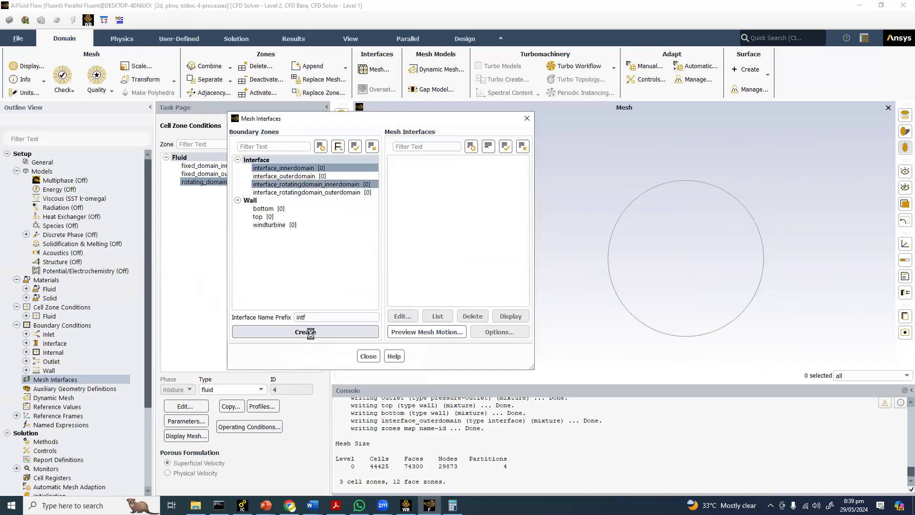
left_click(303, 176)
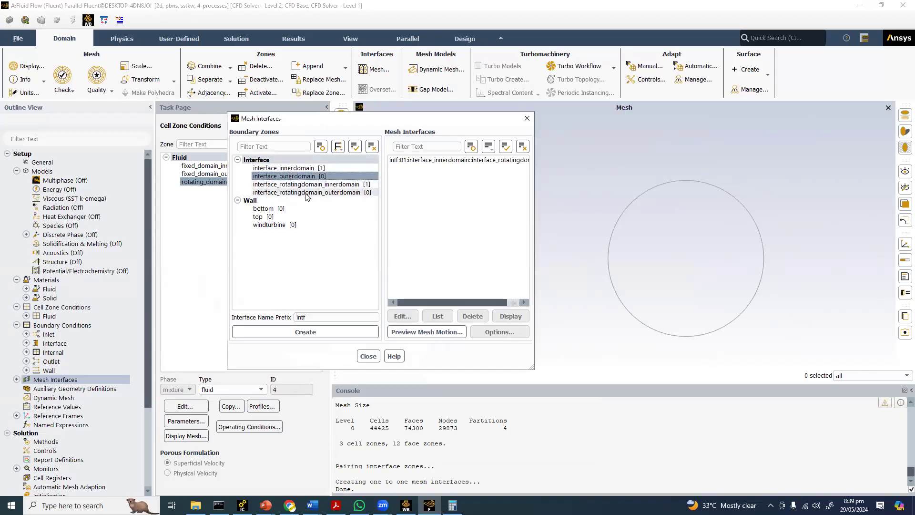
left_click(308, 193)
left_click(322, 332)
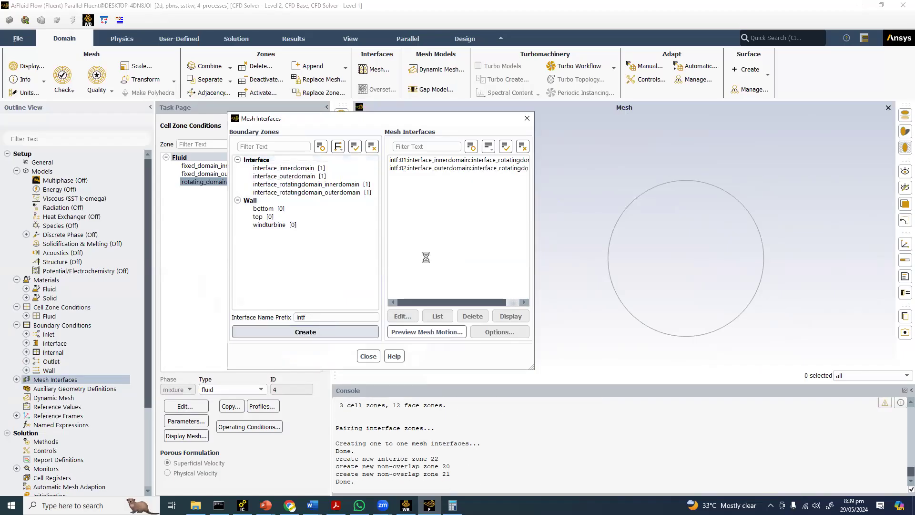
left_click(368, 356)
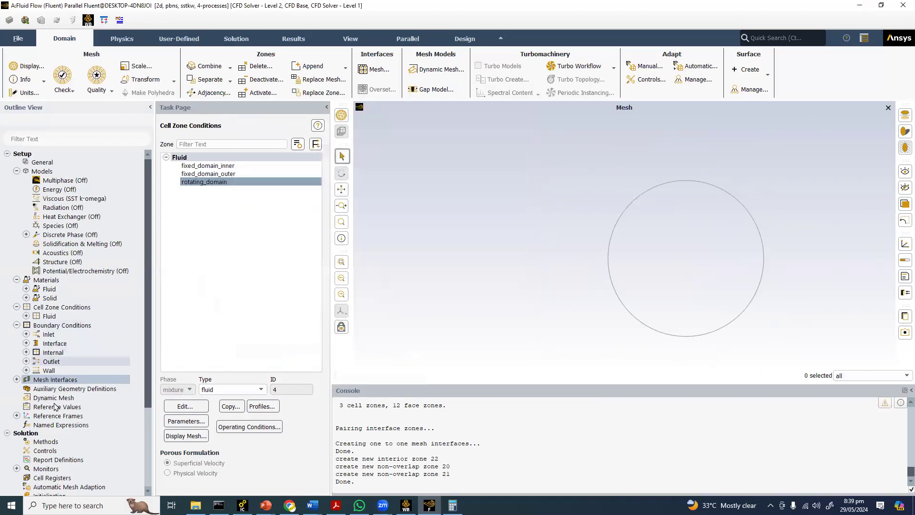
Step: Open the solution methods and consult the "Problem Setup in Fluent" slide in PowerPoint before returning to Fluent
double_click(42, 439)
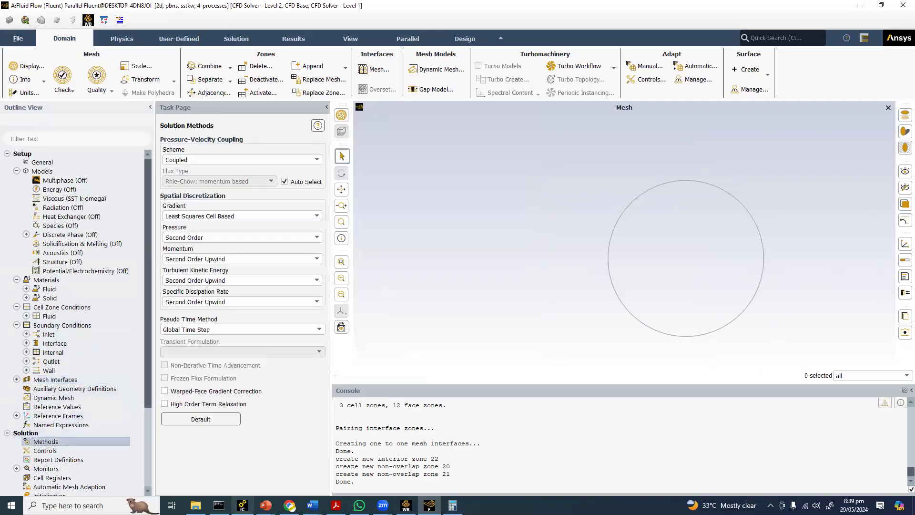
mouse_move(266, 505)
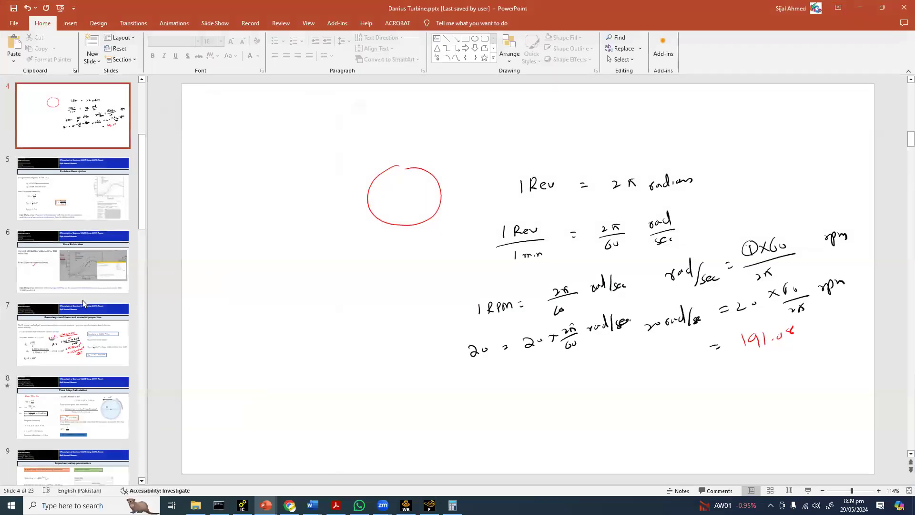
scroll(82, 299, "down", 7)
scroll(64, 280, "down", 1)
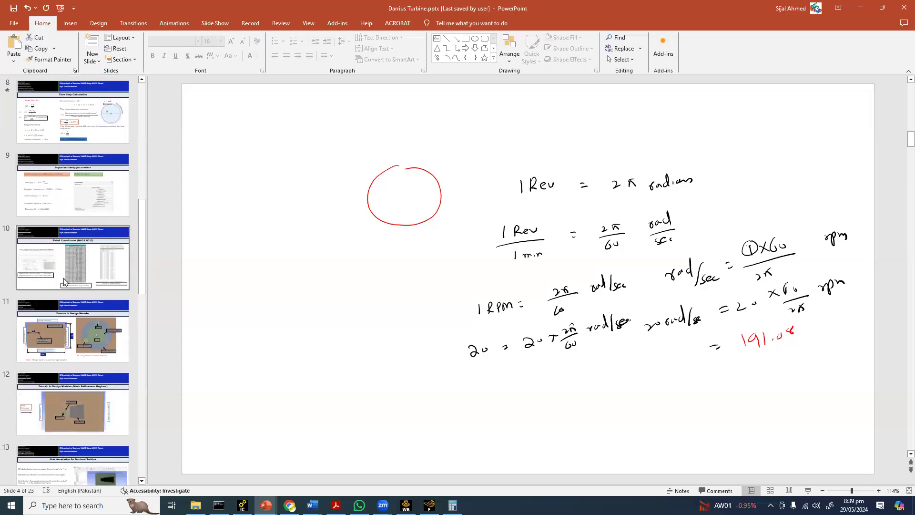
scroll(64, 281, "down", 10)
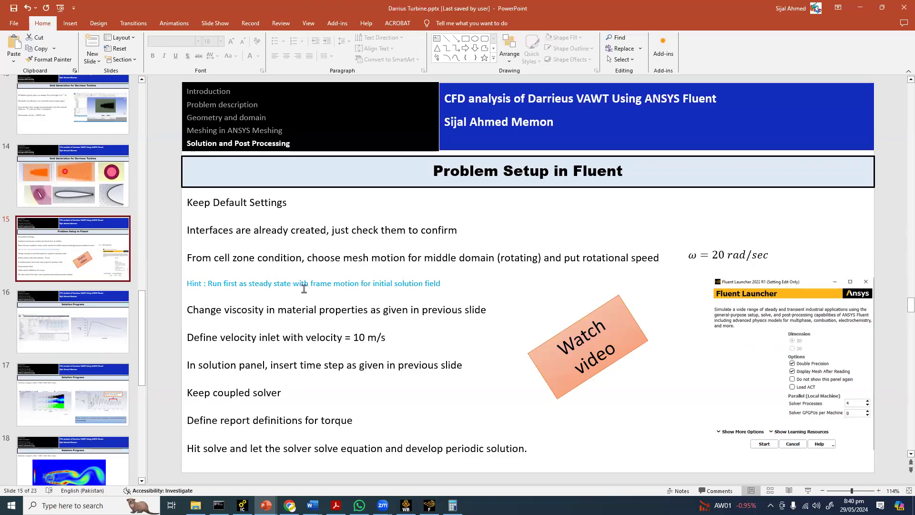
triple_click(265, 393)
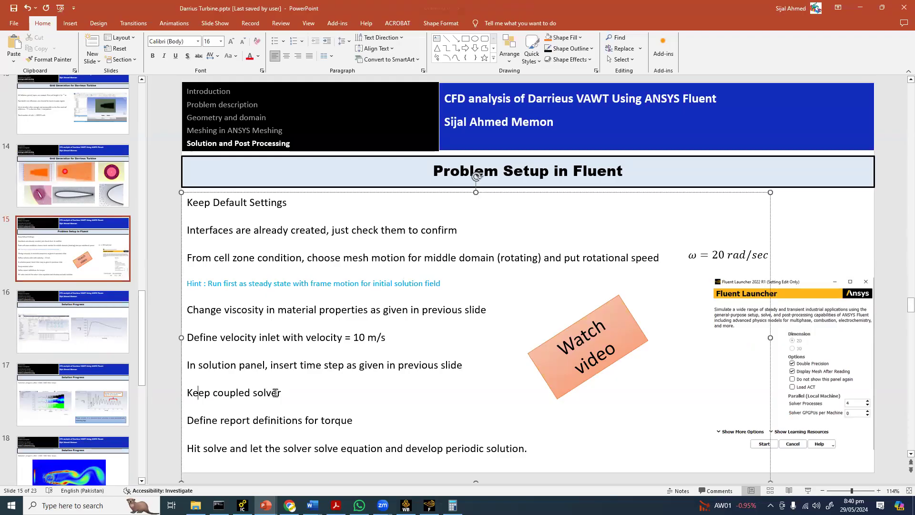
triple_click(337, 418)
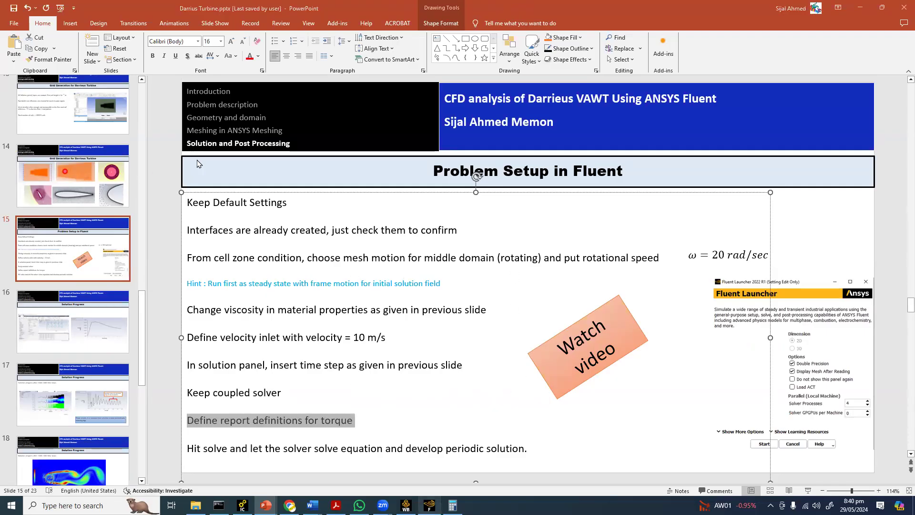
key("alt+Tab")
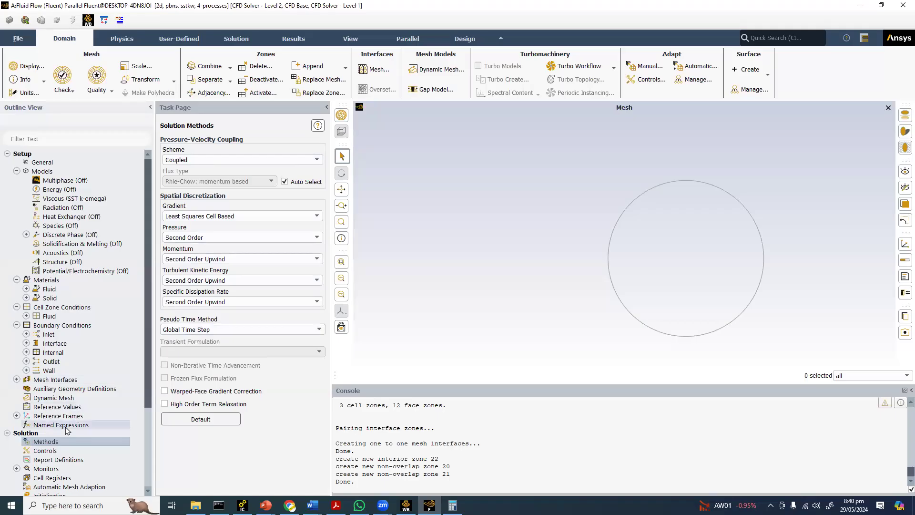
scroll(52, 399, "down", 3)
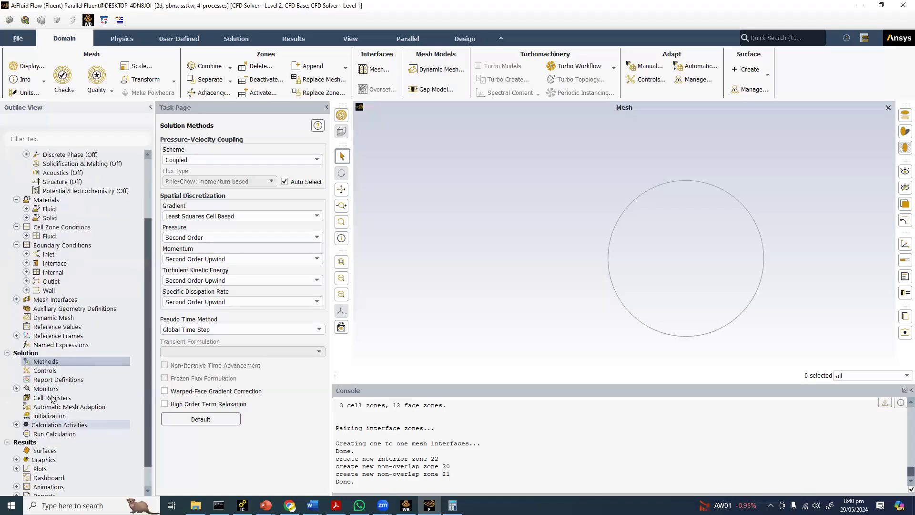
right_click(58, 398)
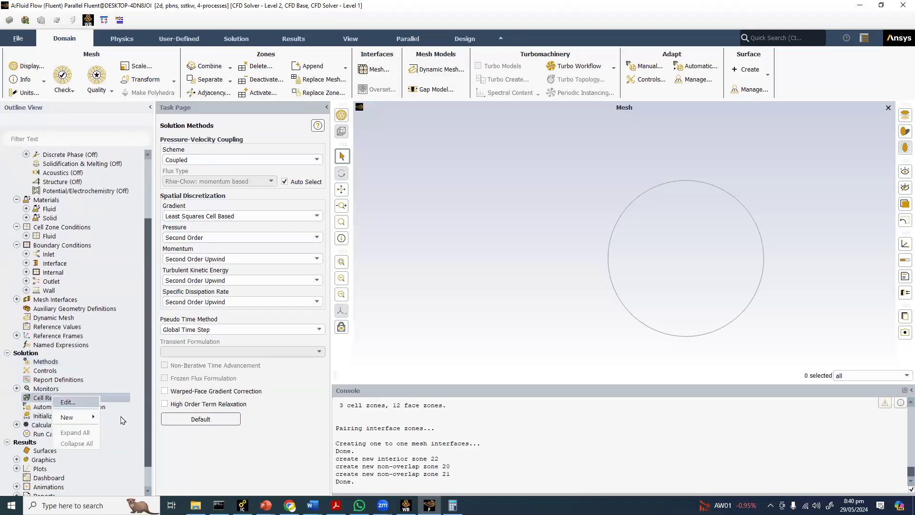
mouse_move(73, 418)
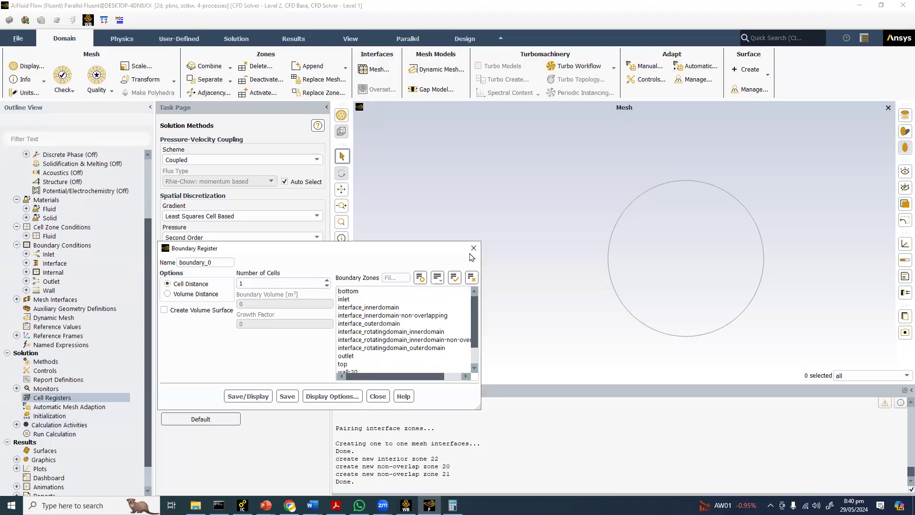
left_click(474, 248)
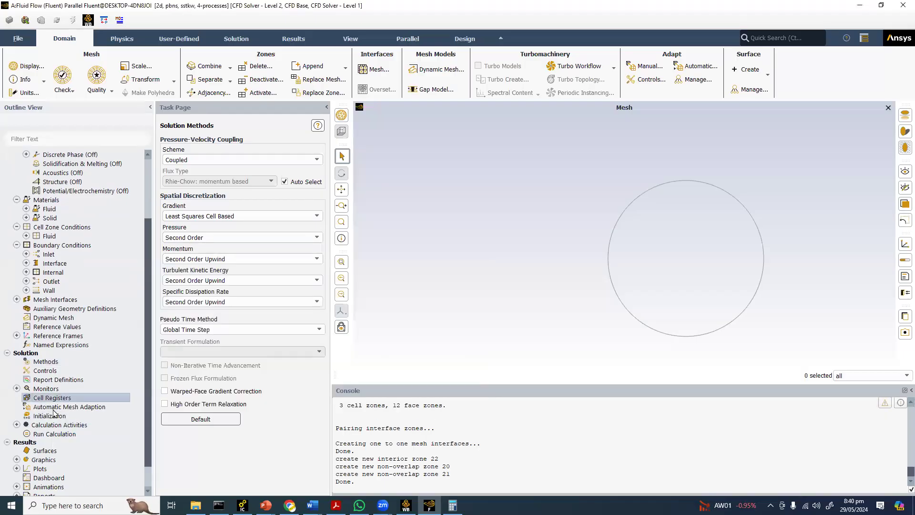
Step: Start a new moment force report definition for the windturbine zone with Moment as the output type
right_click(61, 379)
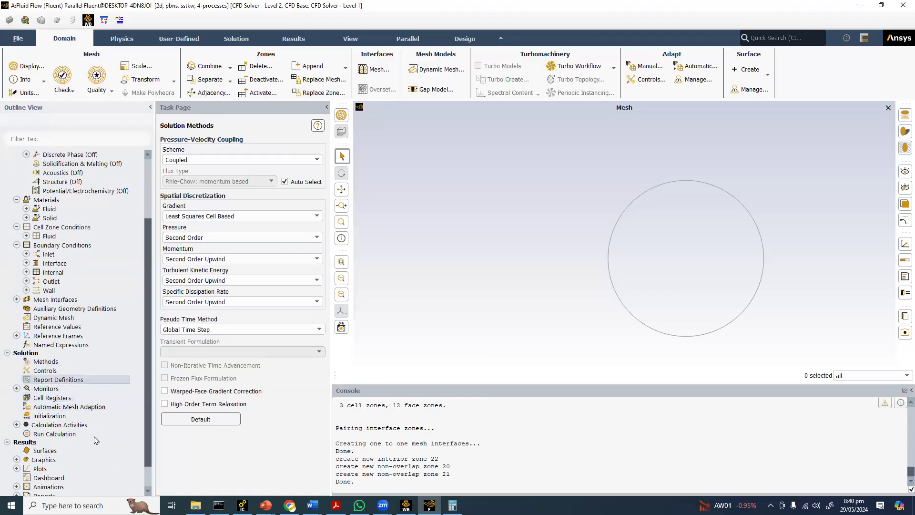
mouse_move(120, 436)
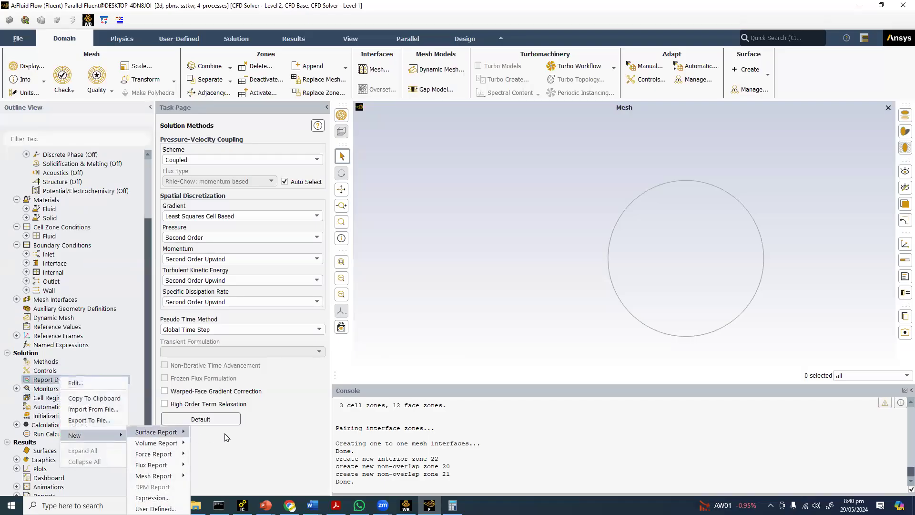
mouse_move(177, 432)
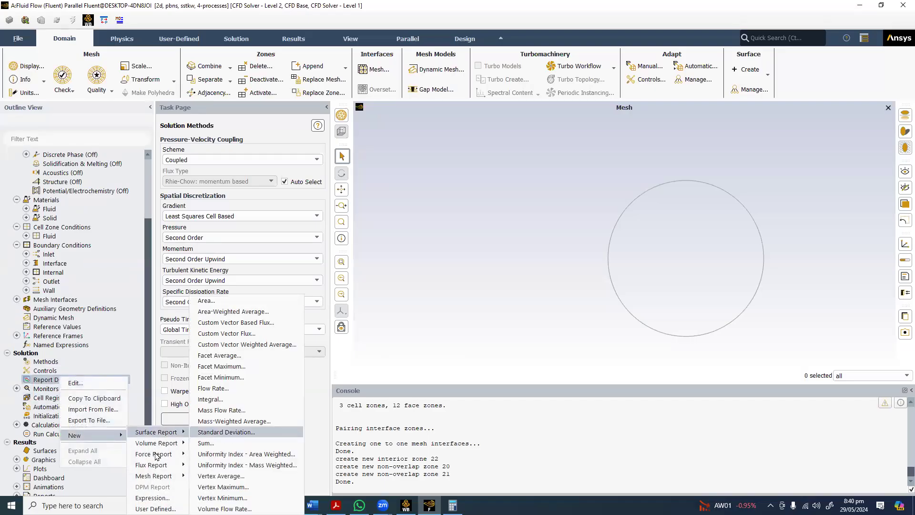
mouse_move(157, 455)
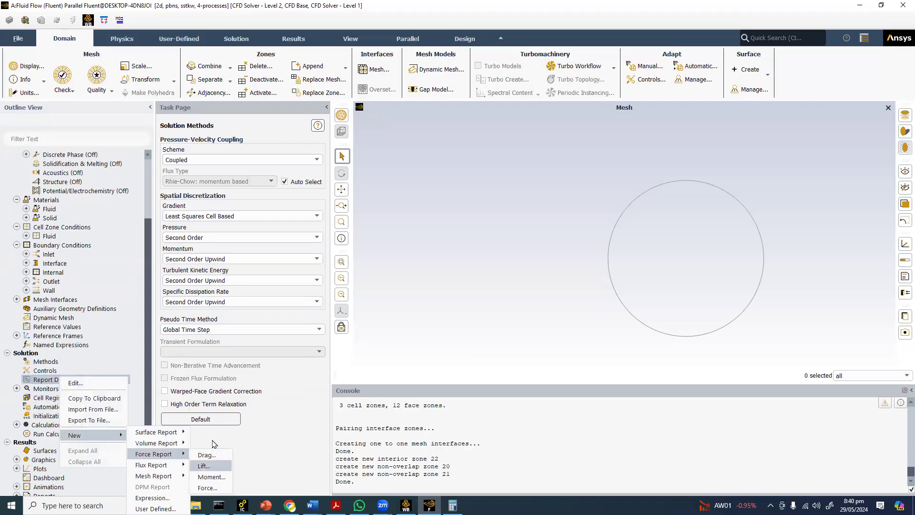
left_click(211, 477)
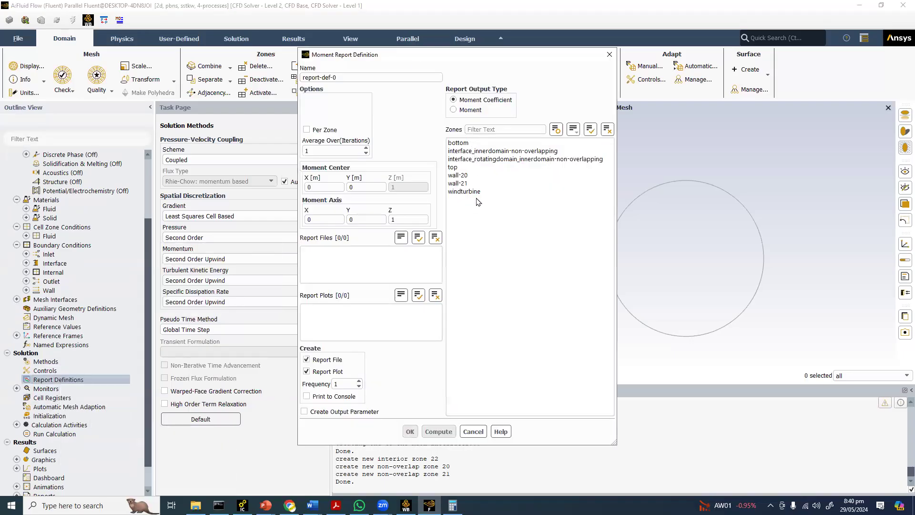
left_click(465, 192)
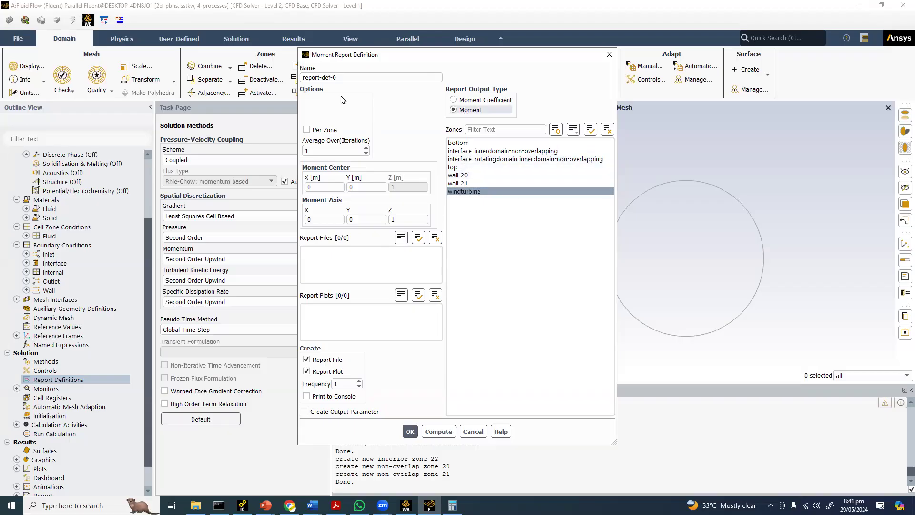
Step: Name the moment report torque, enable printing to the console and accept the definition
triple_click(324, 77)
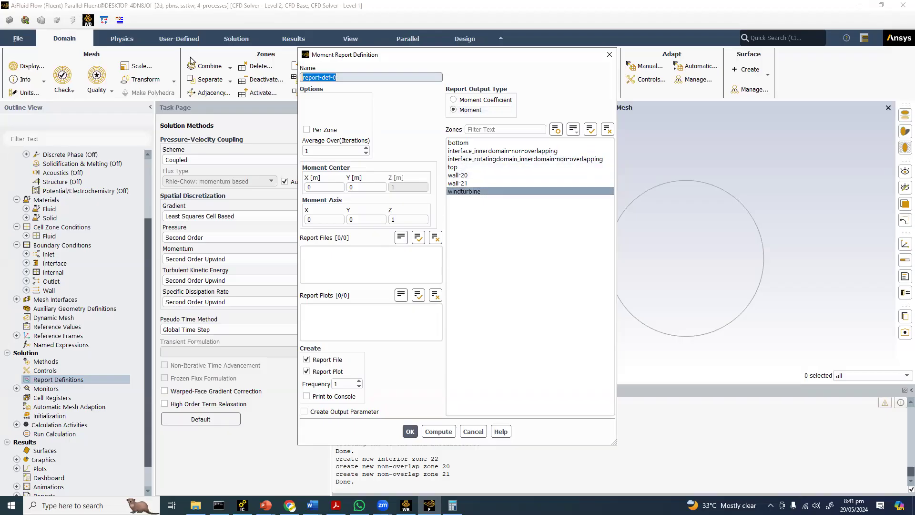
type("tor")
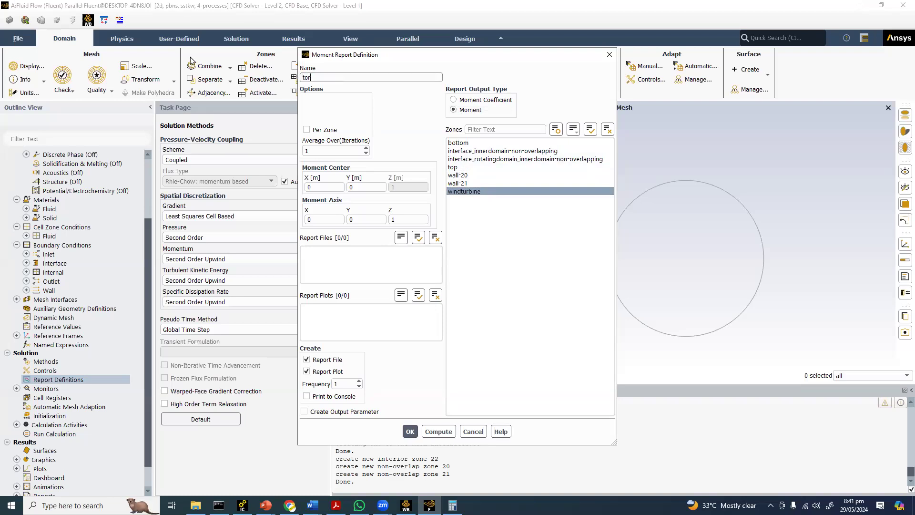
type("que-")
key("BackSpace")
left_click(308, 396)
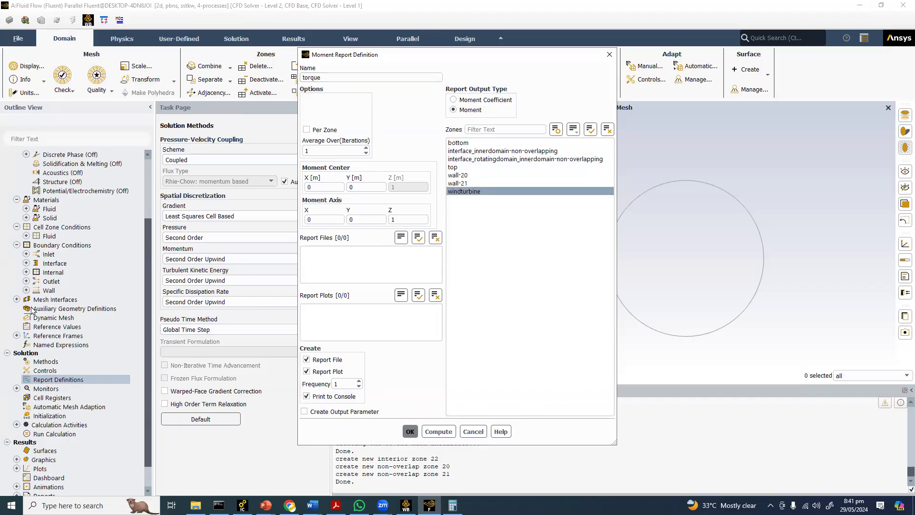
key("Return")
Step: Open the mesh display settings, clear the selected surfaces and group the surface list by zone type
scroll(32, 306, "up", 2)
scroll(629, 196, "down", 4)
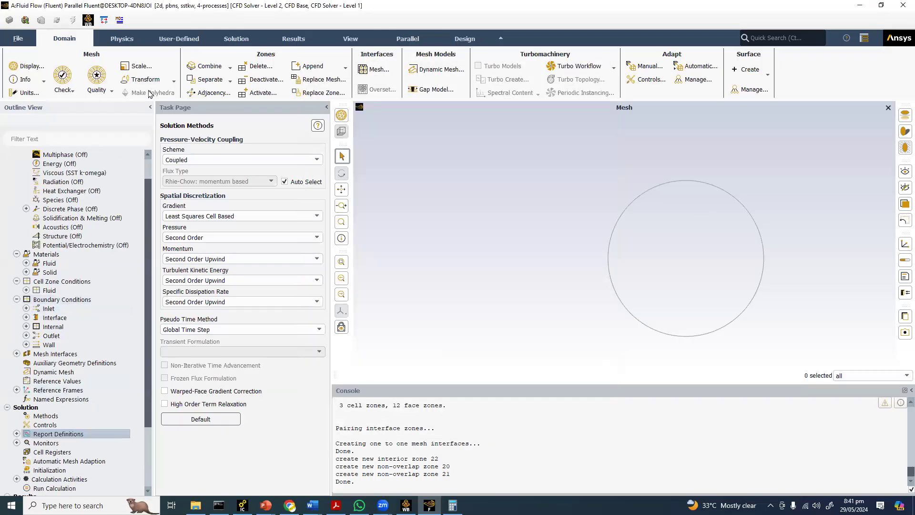
left_click(30, 66)
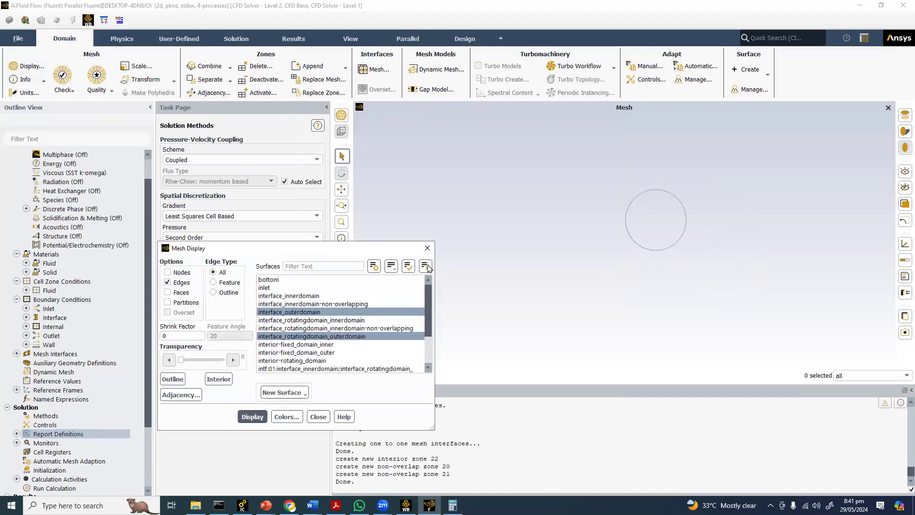
left_click(425, 266)
left_click(391, 265)
left_click(419, 312)
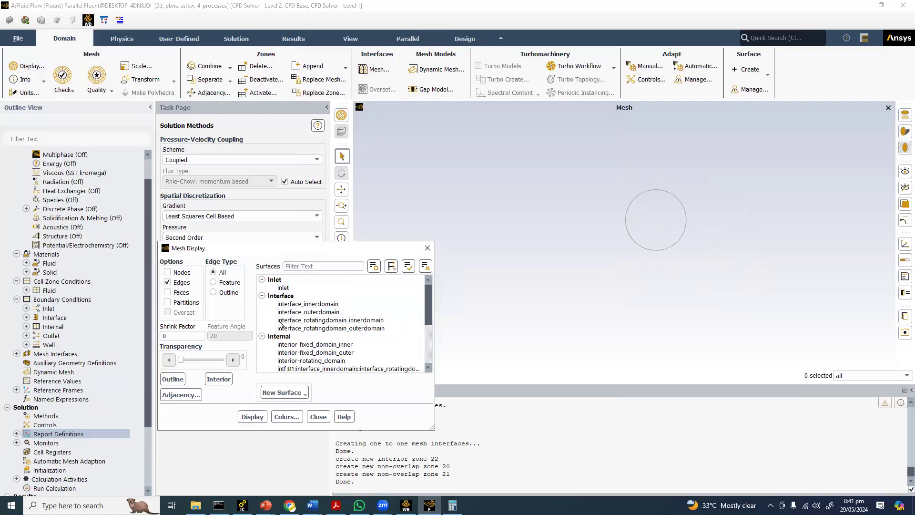
Step: Display all surfaces in the Wall group and examine the turbine blades and the domain's top and bottom walls
scroll(305, 329, "down", 4)
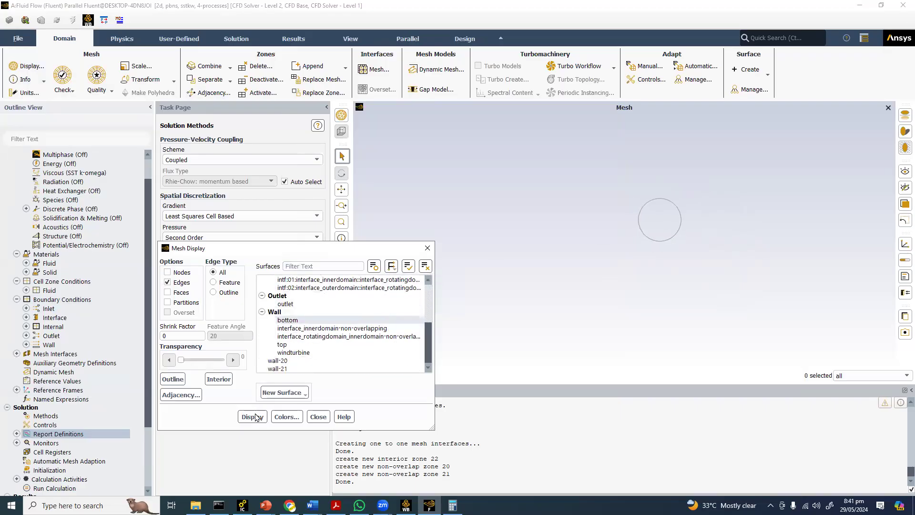
left_click(274, 312)
left_click(253, 417)
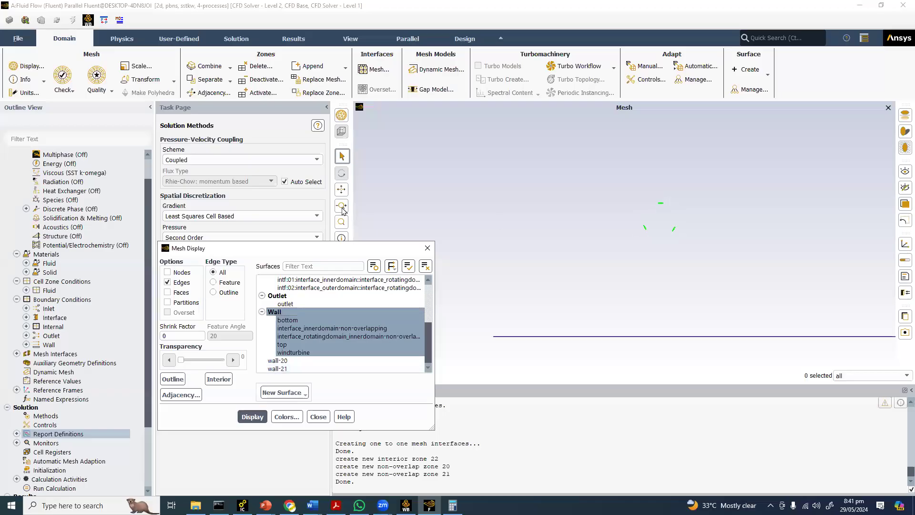
scroll(477, 119, "down", 3)
left_click_drag(650, 199, 580, 182)
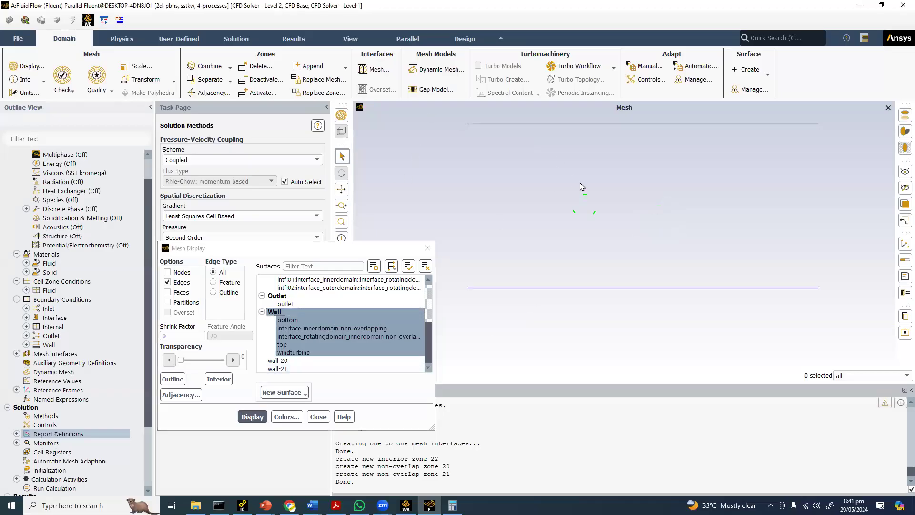
Step: Change the boundary condition type of the domain's bottom zone from wall to symmetry, keeping its zone name
scroll(562, 229, "up", 3)
scroll(644, 163, "down", 2)
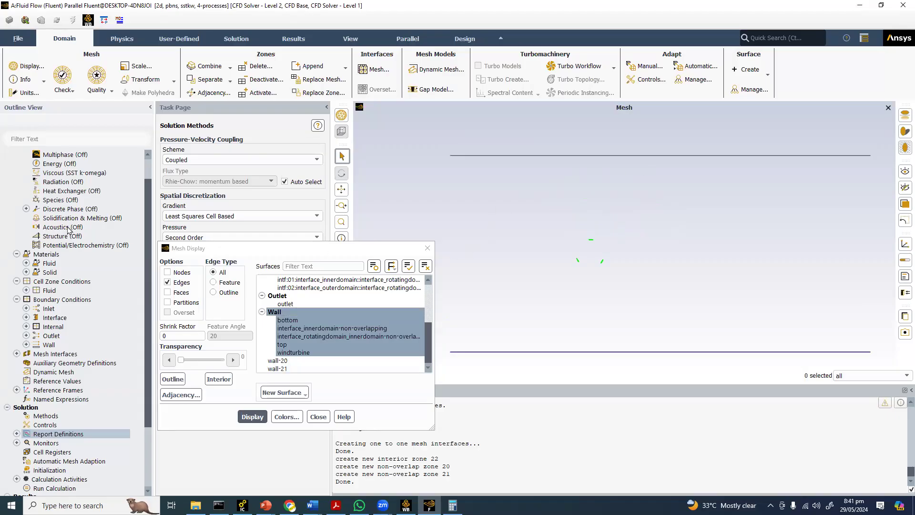
scroll(72, 267, "up", 1)
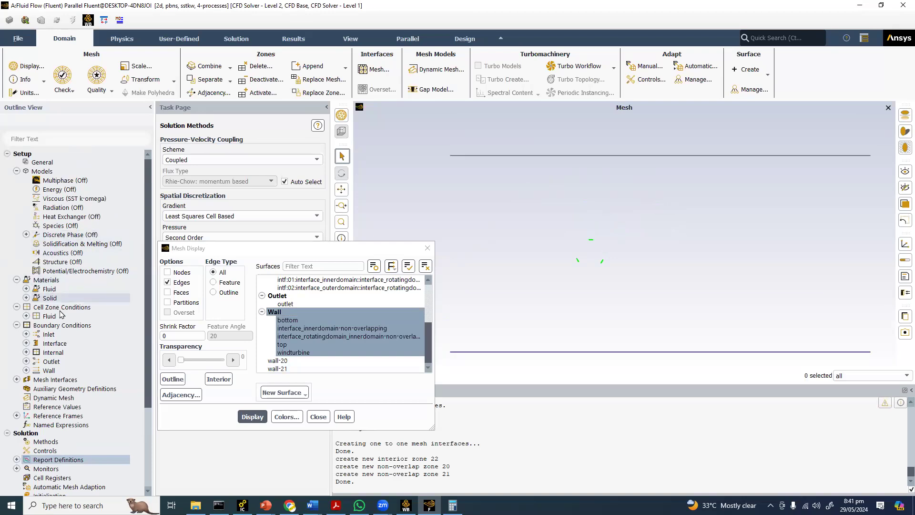
left_click(50, 280)
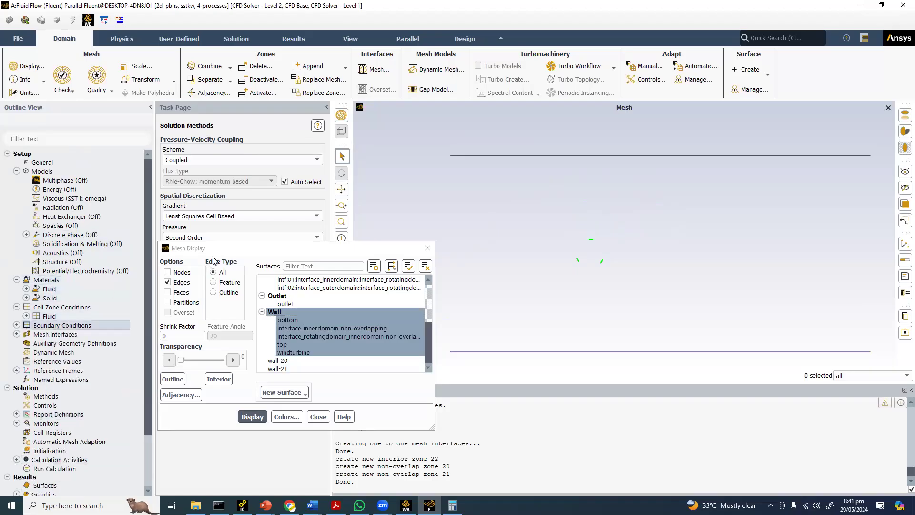
left_click(234, 300)
left_click(228, 288)
left_click(221, 400)
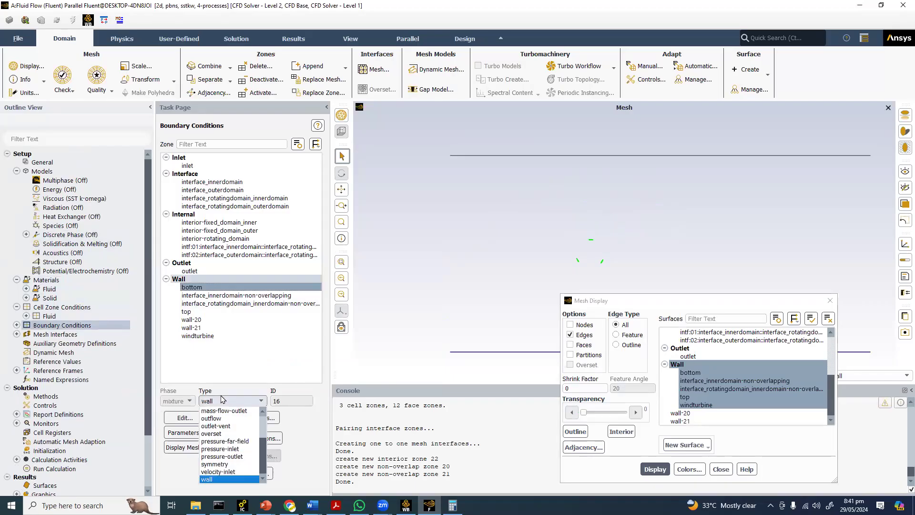
left_click(221, 464)
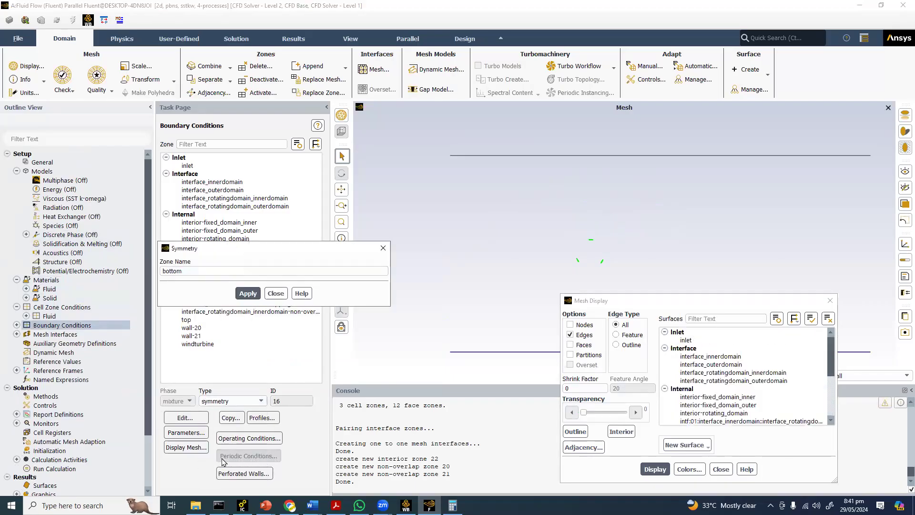
left_click(276, 293)
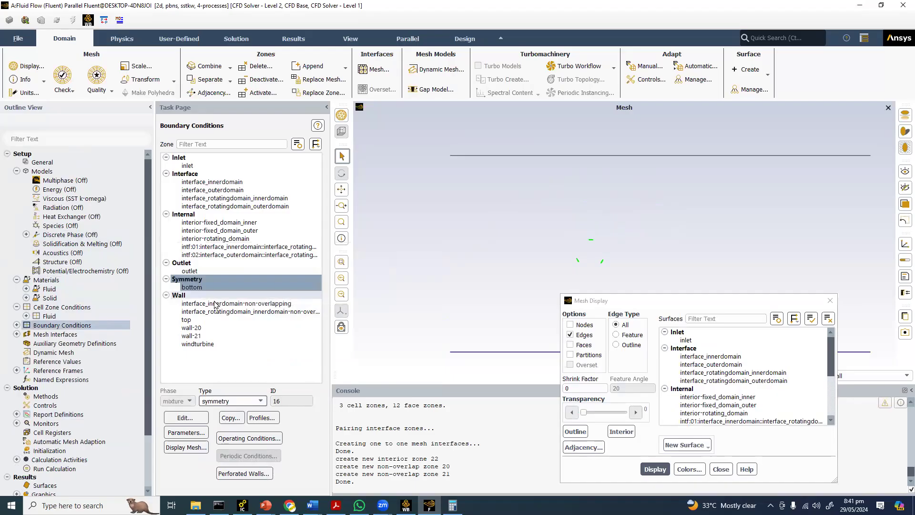
Step: Change the boundary condition type of the domain's top zone to symmetry
left_click(197, 343)
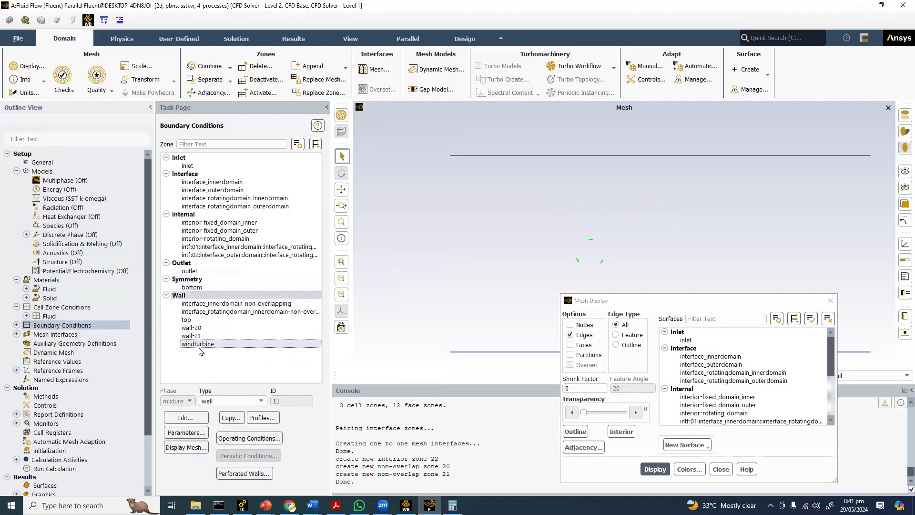
left_click(198, 320)
left_click(231, 401)
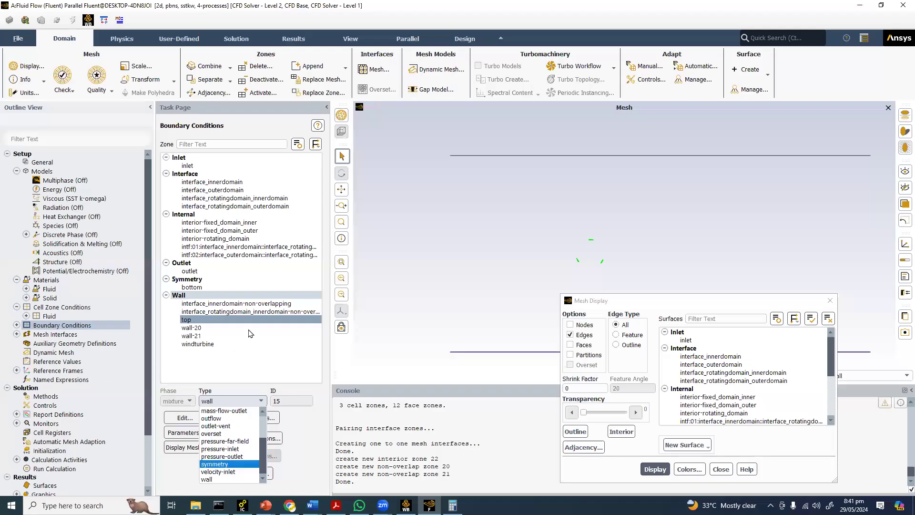
Step: Change the top boundary from a wall to a symmetry condition, keeping its zone name
left_click(234, 464)
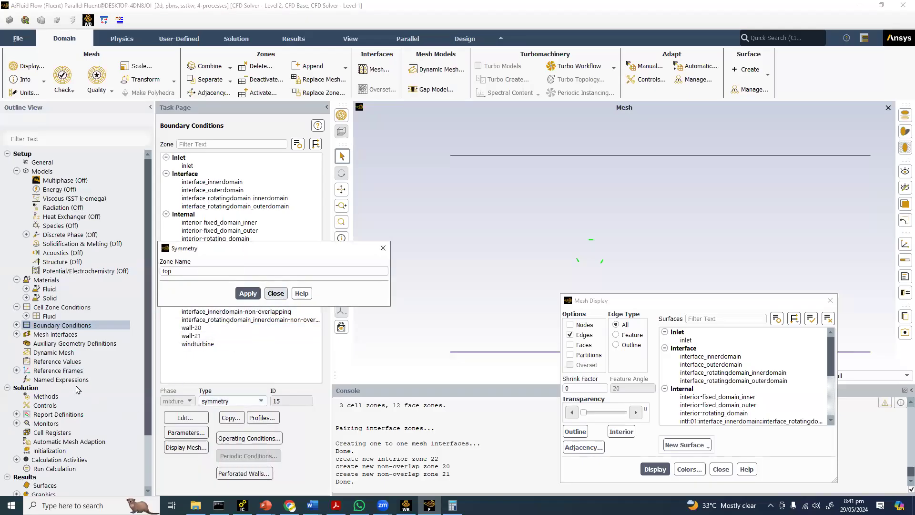
left_click(276, 294)
Step: Initialize the solution with the Hybrid Initialization method and dismiss the mesh display settings
left_click(49, 451)
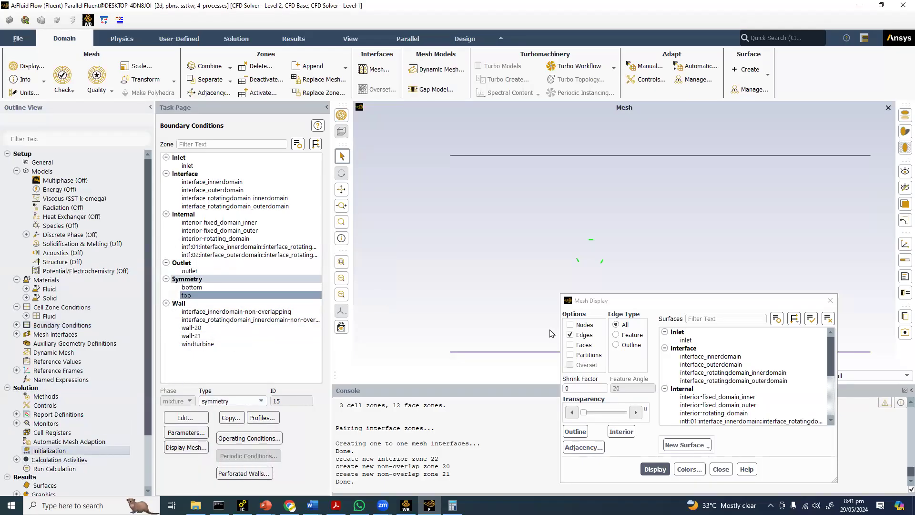
left_click(828, 302)
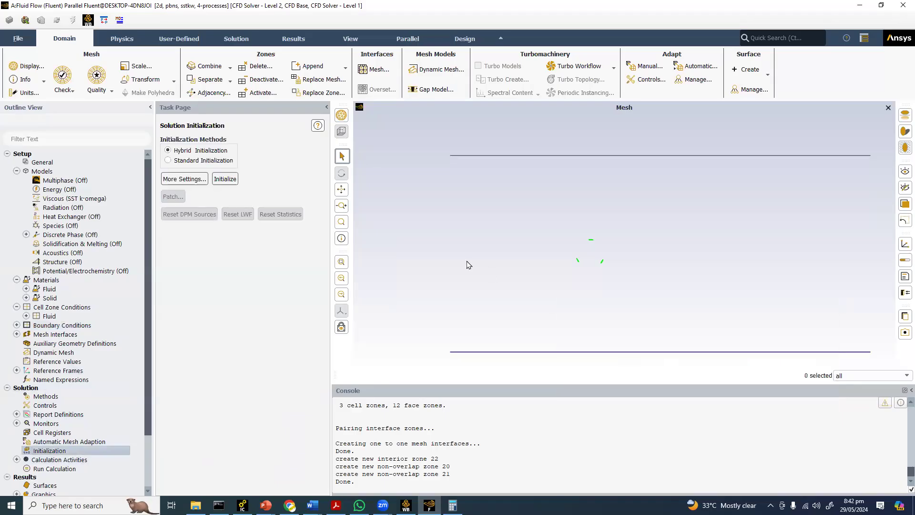
left_click(225, 179)
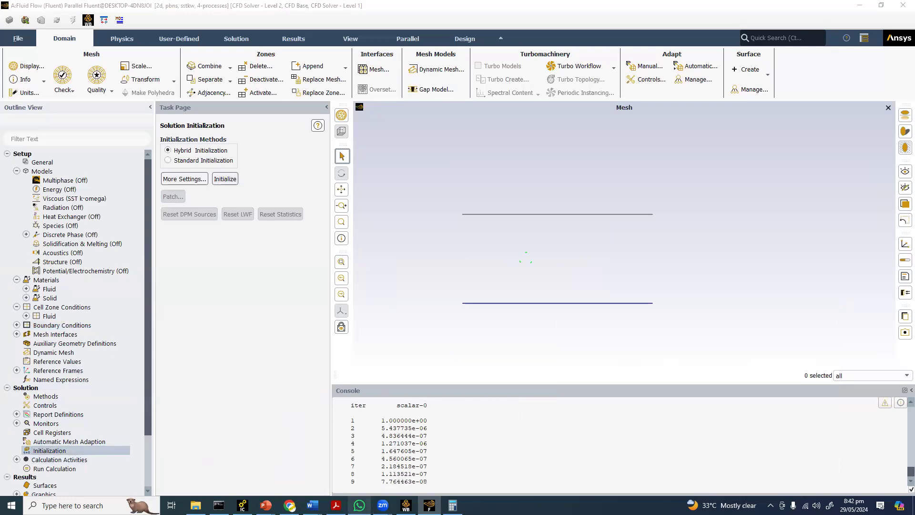
Step: Switch to WhatsApp, check the unread message in the CFD course Batch 02 group, and return to Fluent
left_click(359, 506)
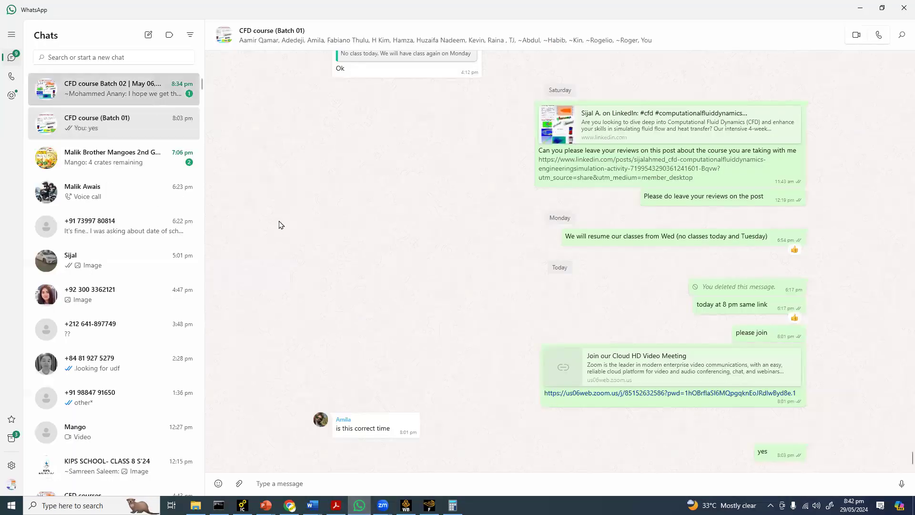
left_click(114, 90)
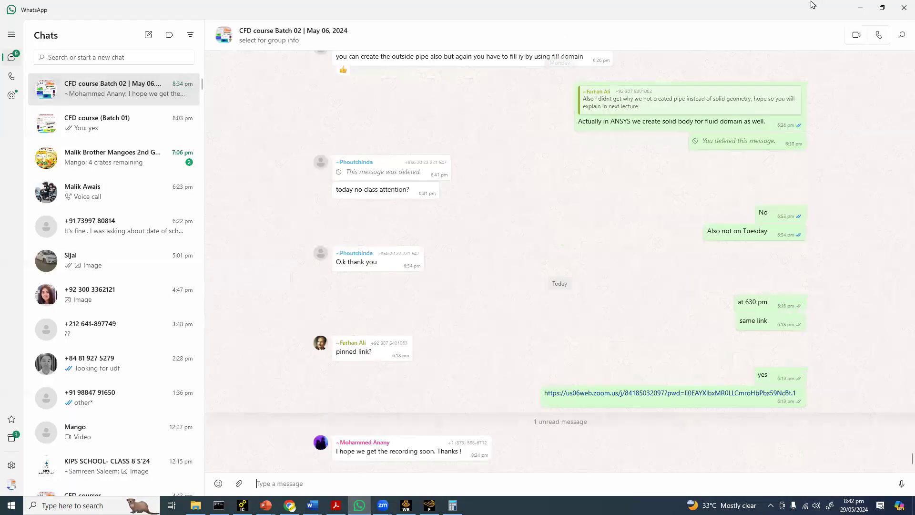
left_click(860, 8)
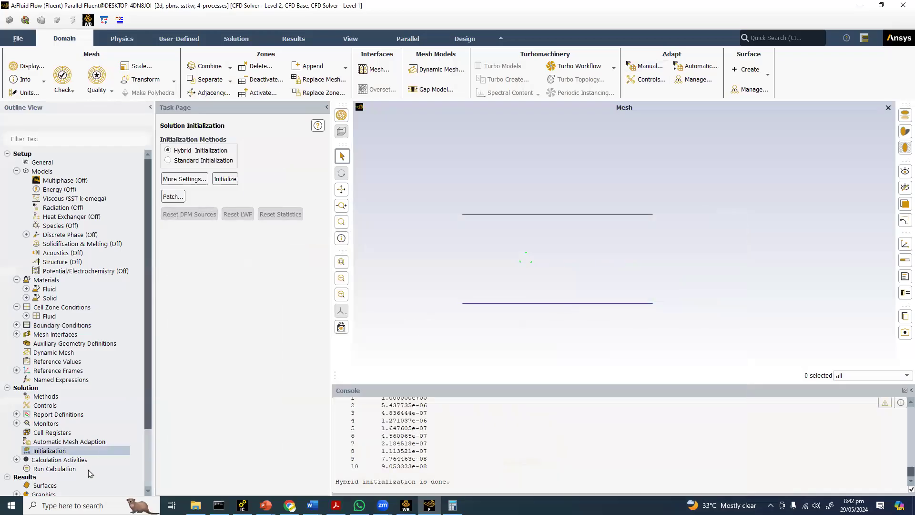
Step: Open the Run Calculation settings, then find the Time Step Calculation slide in the Darrieus turbine presentation in PowerPoint
left_click(74, 469)
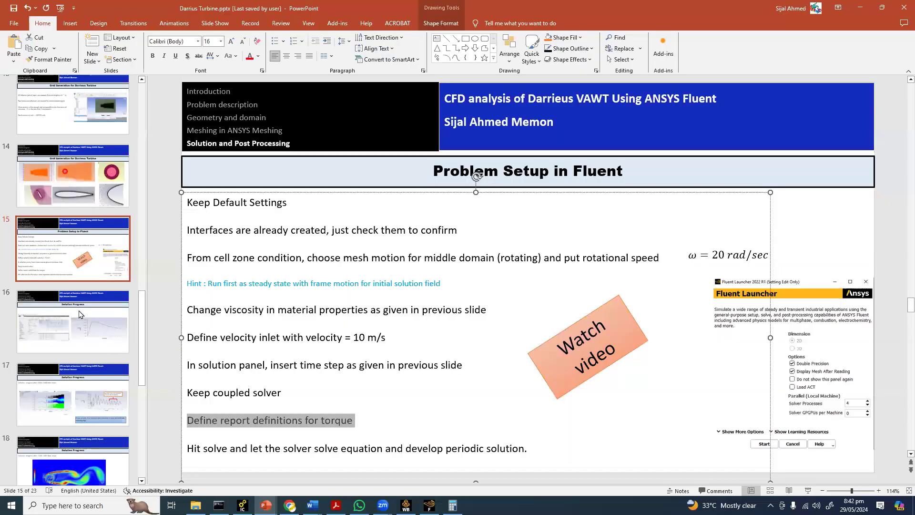
left_click(68, 262)
scroll(69, 261, "down", 2)
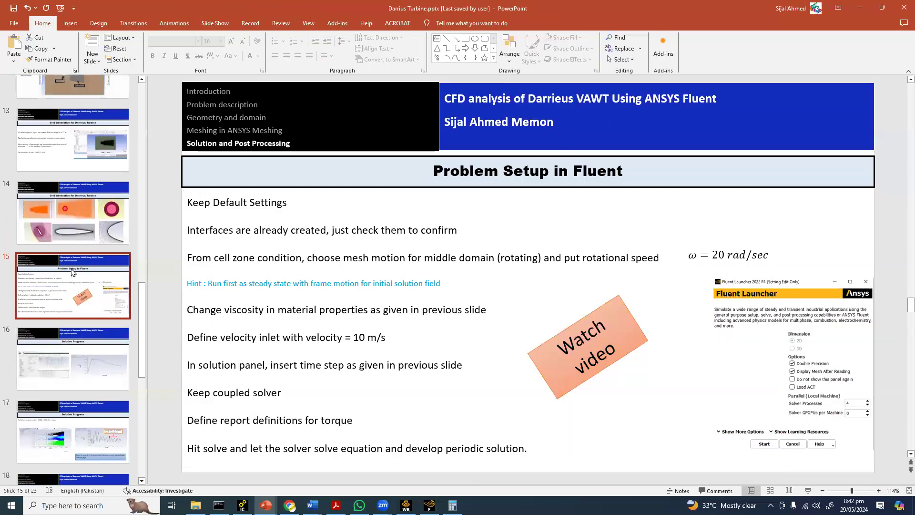
left_click(68, 261)
scroll(70, 342, "down", 1)
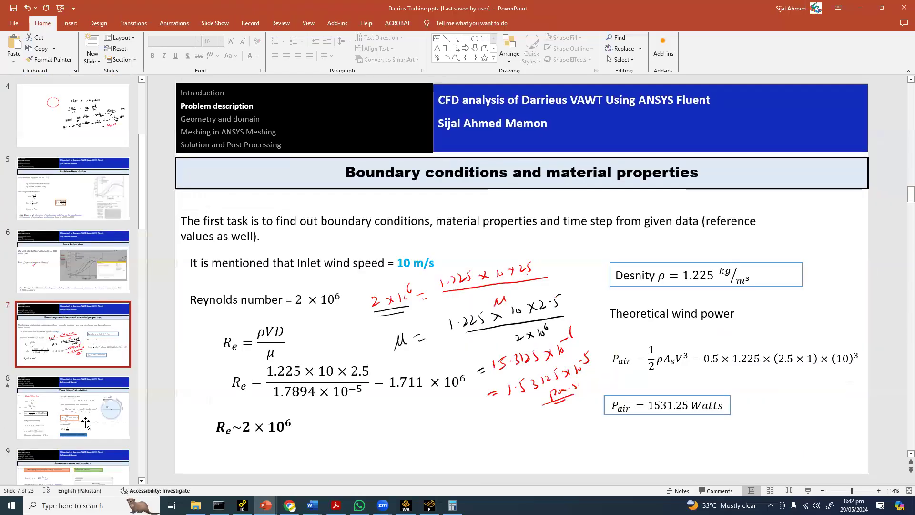
key("Down")
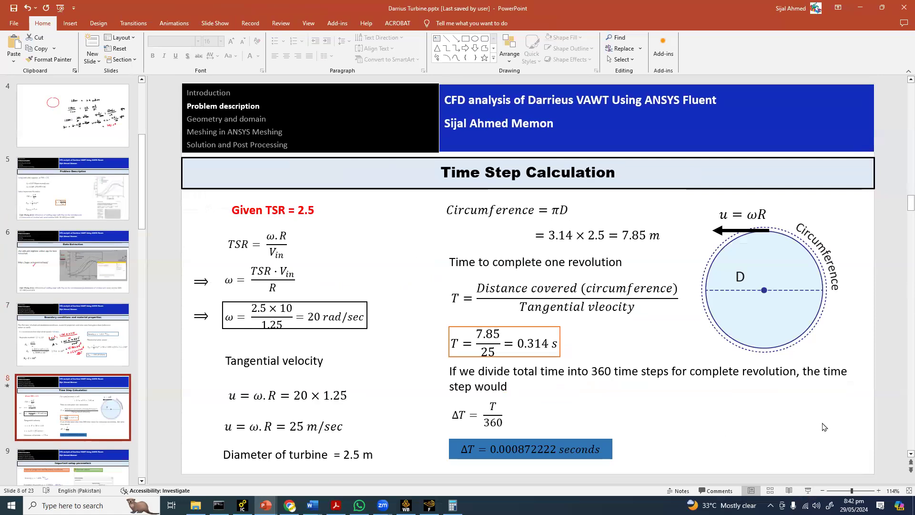
Step: Present the Time Step Calculation slide full screen and reveal the tip speed ratio formula and rotor circumference diagram
left_click(808, 491)
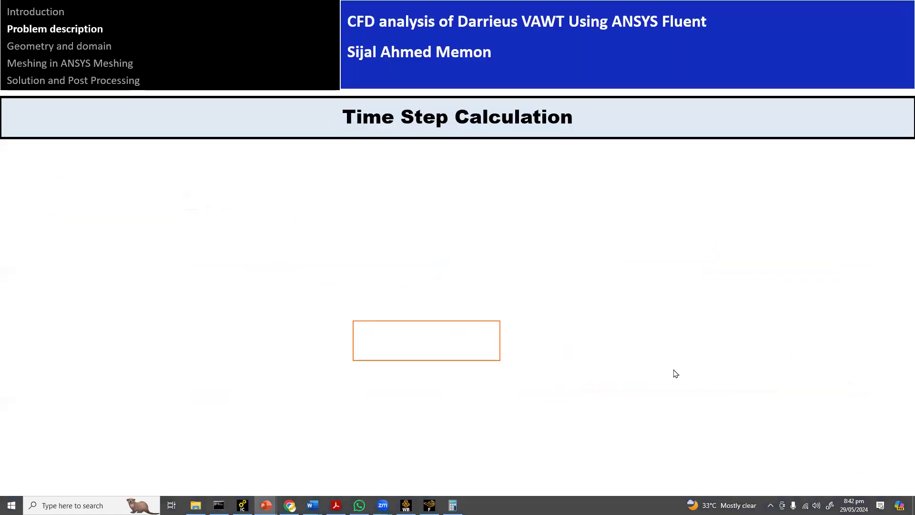
key("Left")
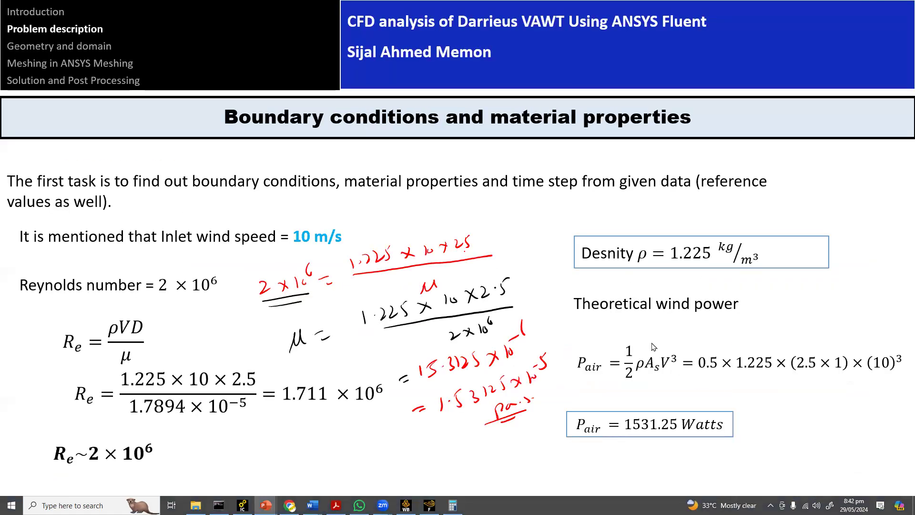
key("Right")
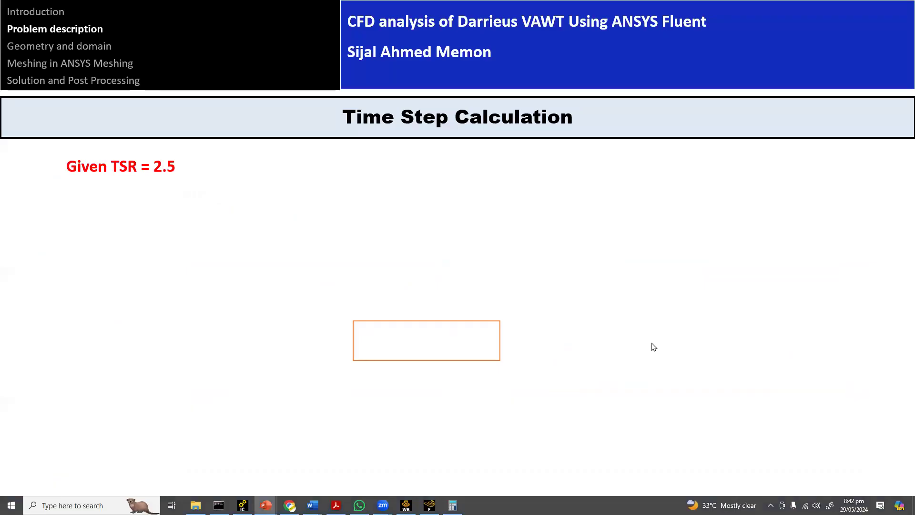
key("Right")
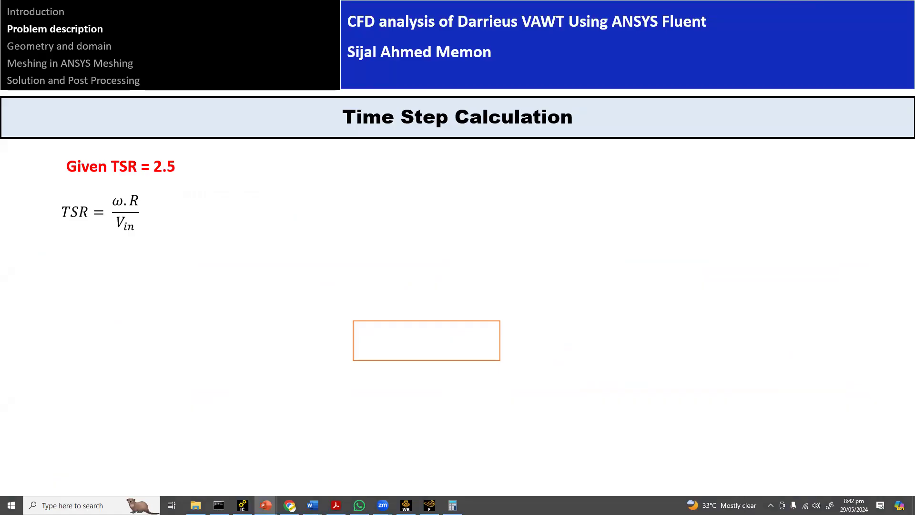
key("Right")
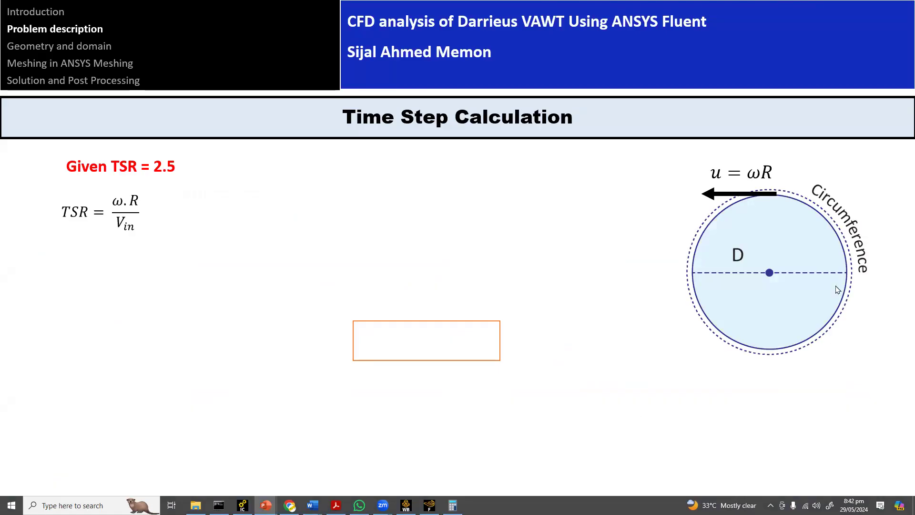
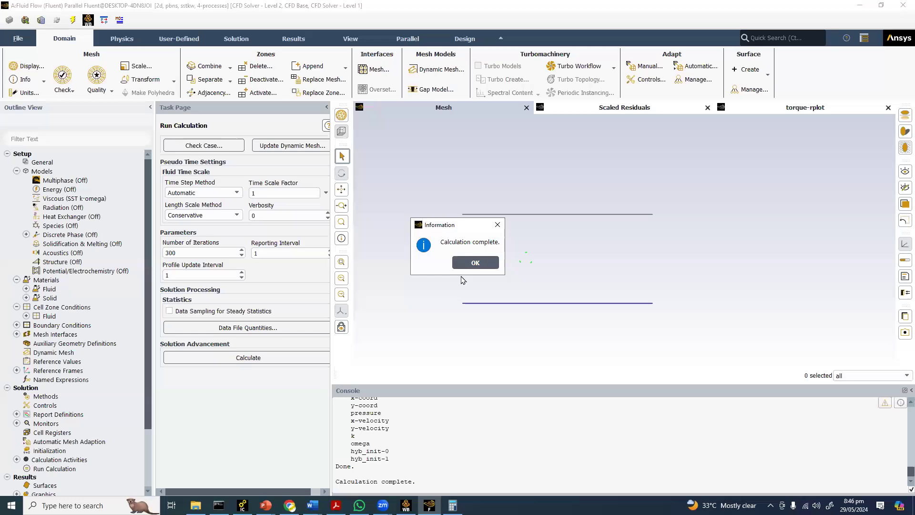
Step: Continue the calculation with another 300 iterations while monitoring the torque plot, and interrupt the run early
left_click(476, 262)
left_click(862, 108)
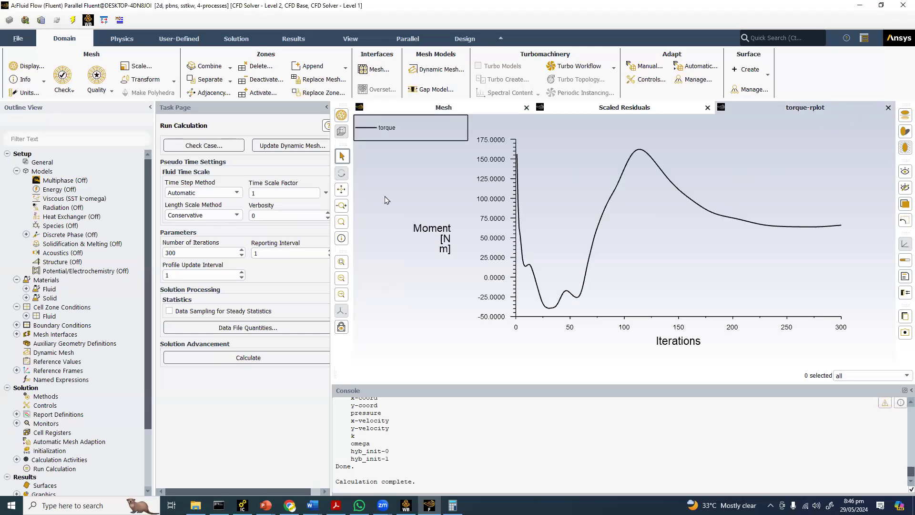
left_click(250, 357)
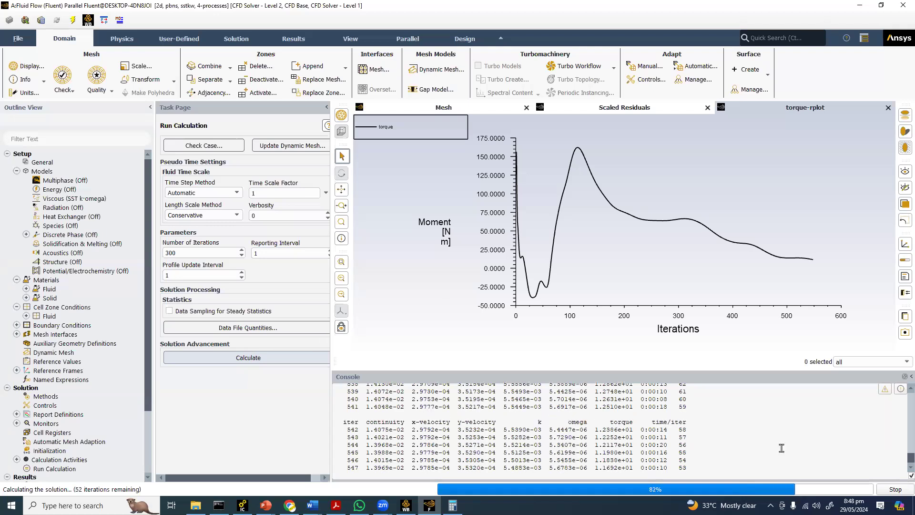
left_click(895, 490)
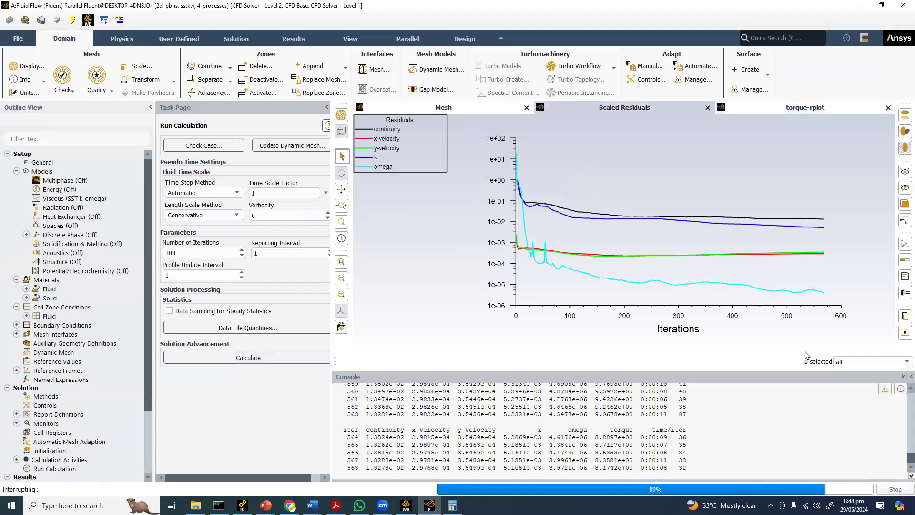
left_click(477, 262)
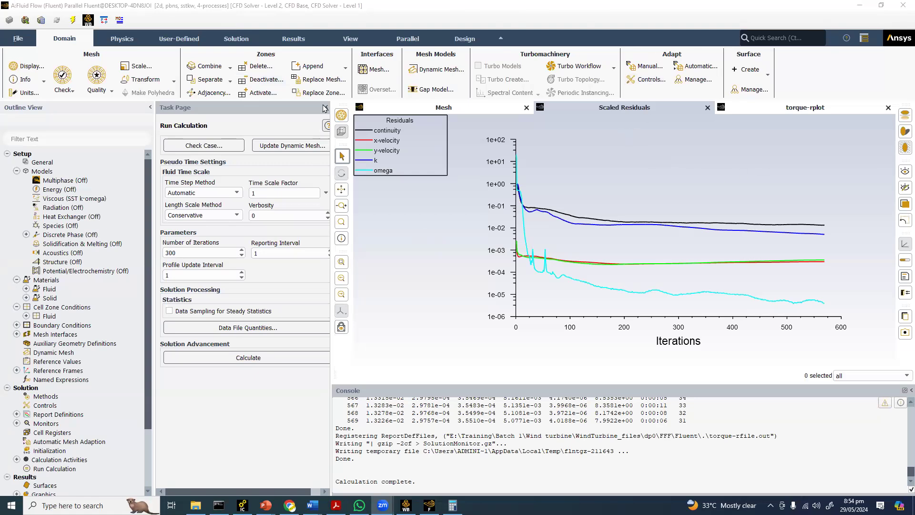
Step: Create filled contours of velocity magnitude and examine the flow around the turbine and its wake
left_click(293, 38)
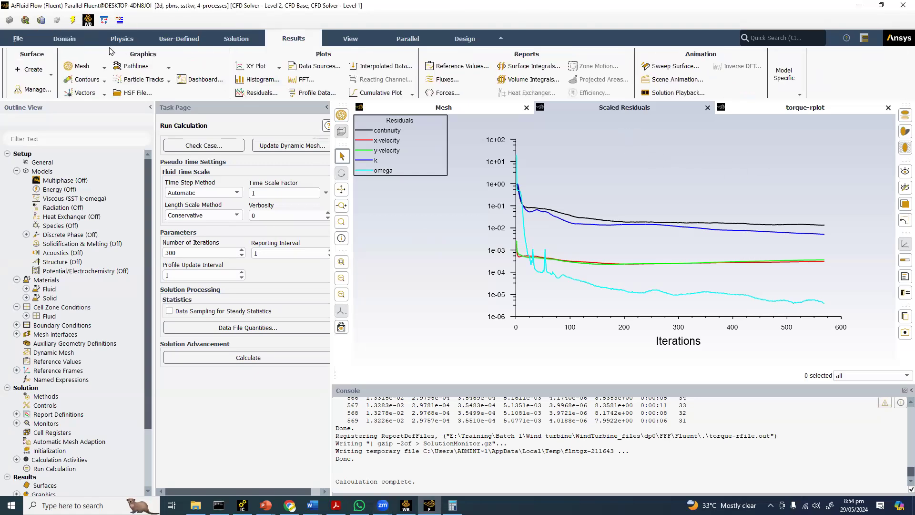
left_click(85, 79)
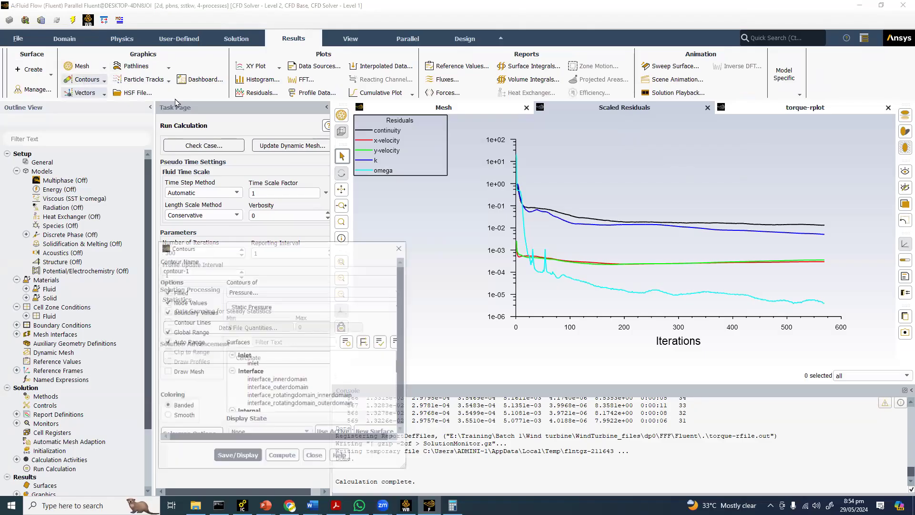
left_click(317, 292)
left_click(267, 321)
left_click(247, 458)
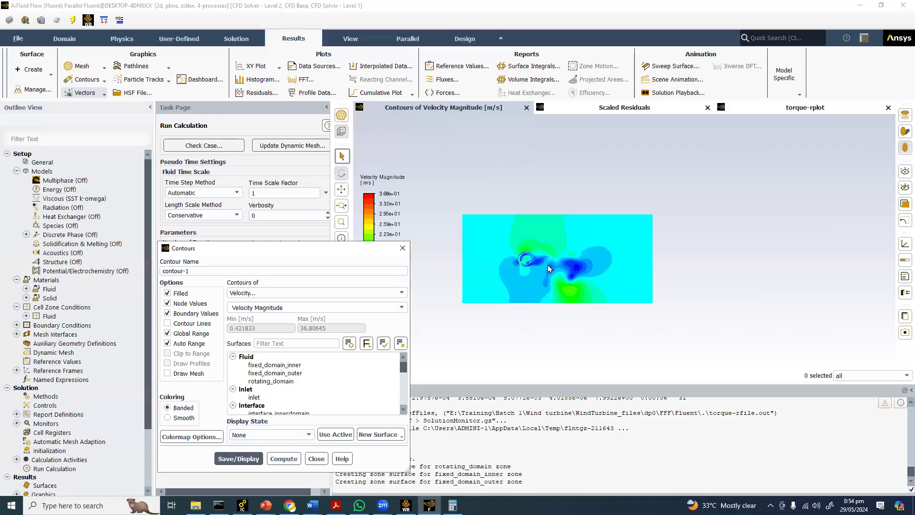
scroll(548, 265, "up", 3)
scroll(594, 251, "down", 1)
middle_click_drag(584, 289, 622, 228)
scroll(662, 224, "up", 3)
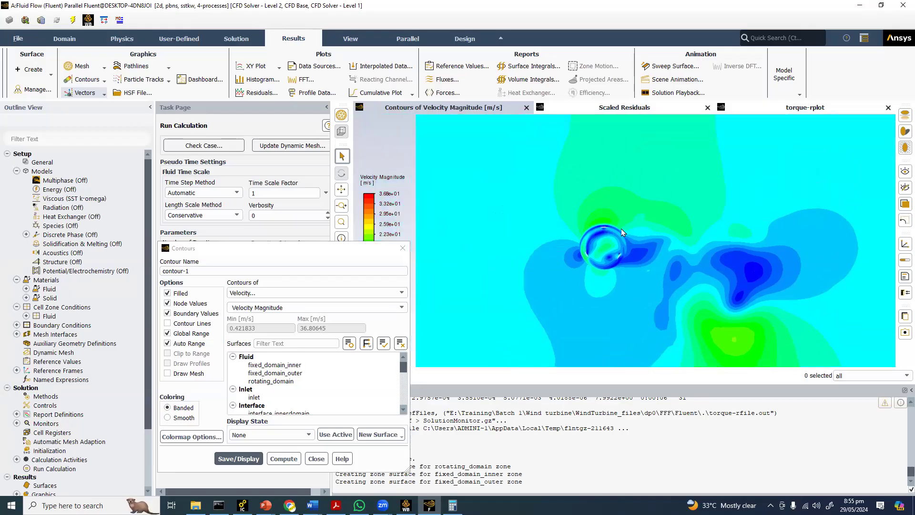
scroll(626, 222, "down", 4)
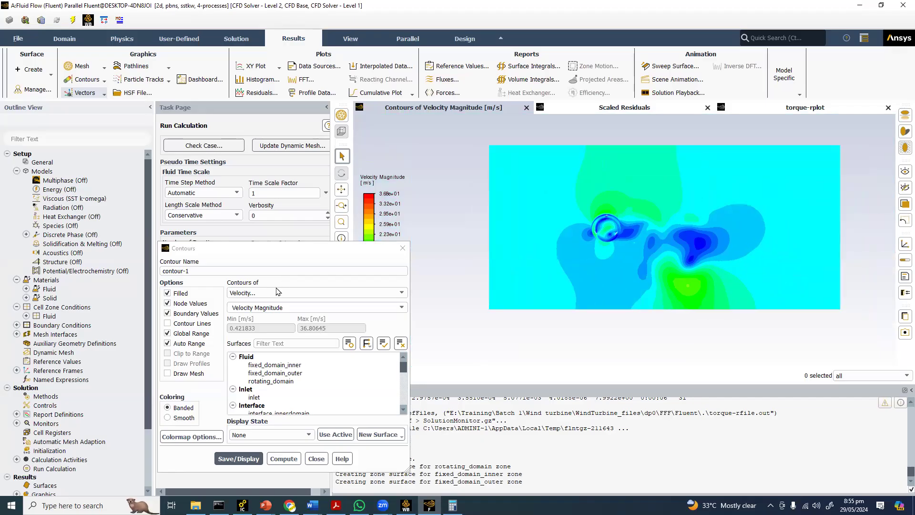
Step: Switch the contour variable to static pressure, display it, and inspect the pressure field around the turbine blades
left_click(239, 462)
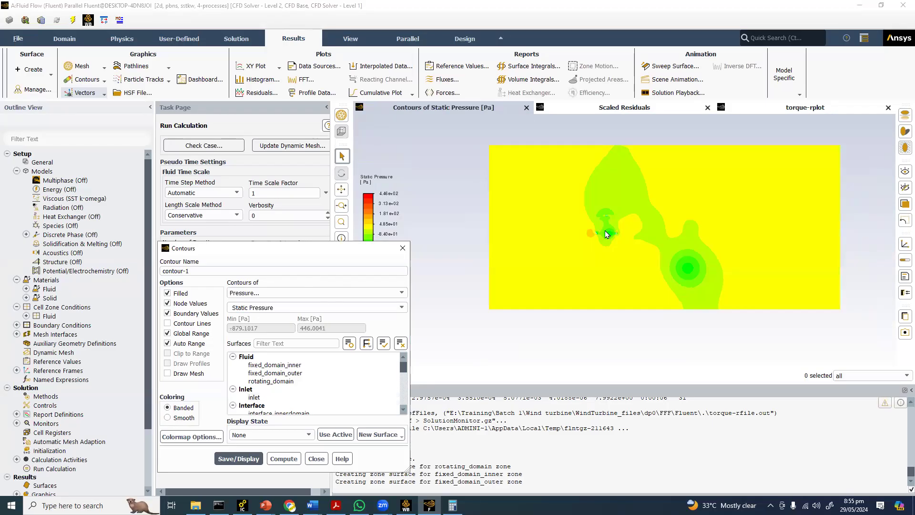
scroll(605, 230, "up", 5)
scroll(588, 224, "up", 3)
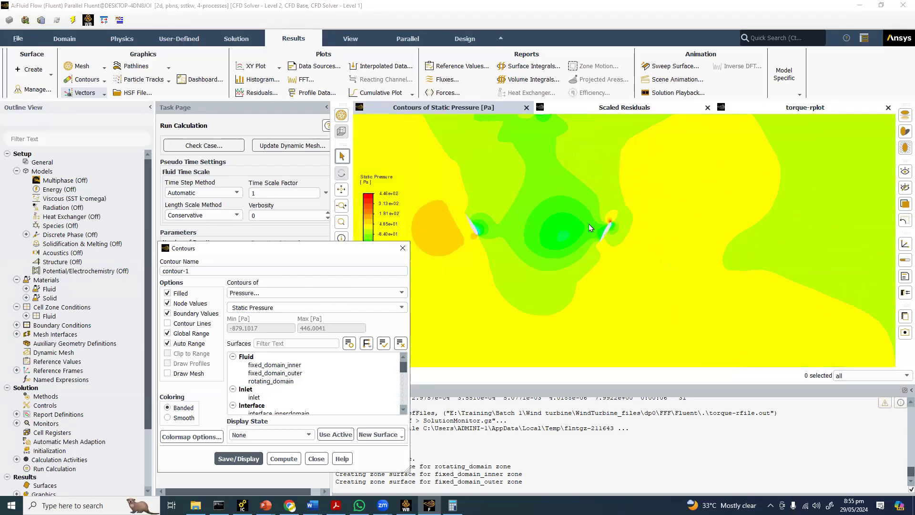
scroll(574, 227, "down", 2)
scroll(573, 225, "down", 6)
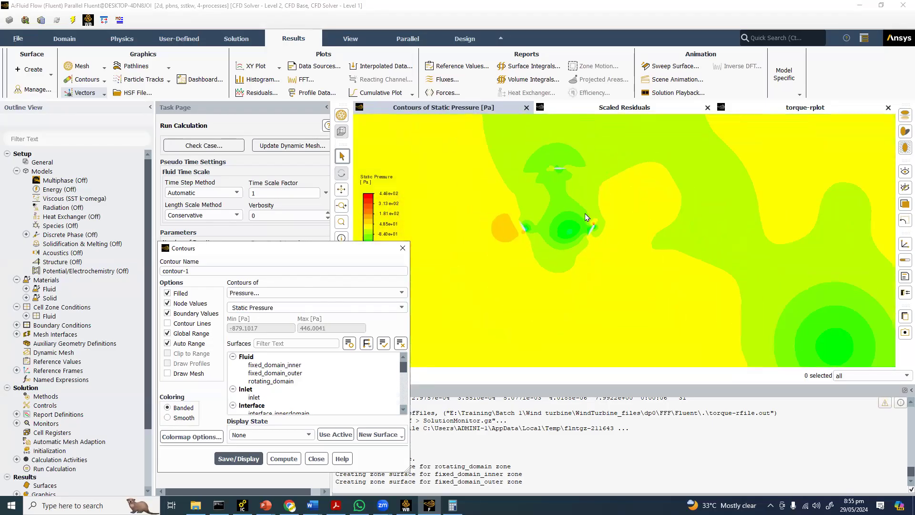
scroll(576, 214, "down", 1)
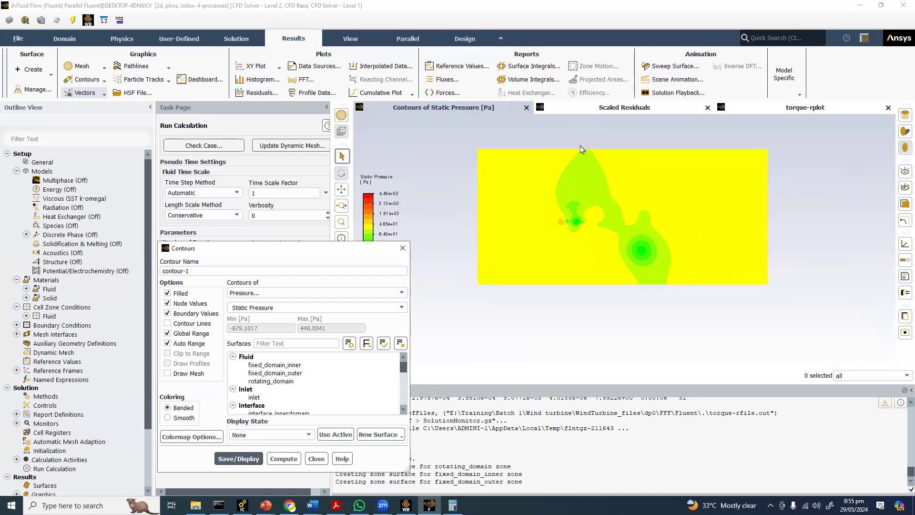
Step: Annotate the pressure contour with circles at the upper and lower boundaries and arrows at the inlet and outlet, then clear the drawings
left_click(551, 55)
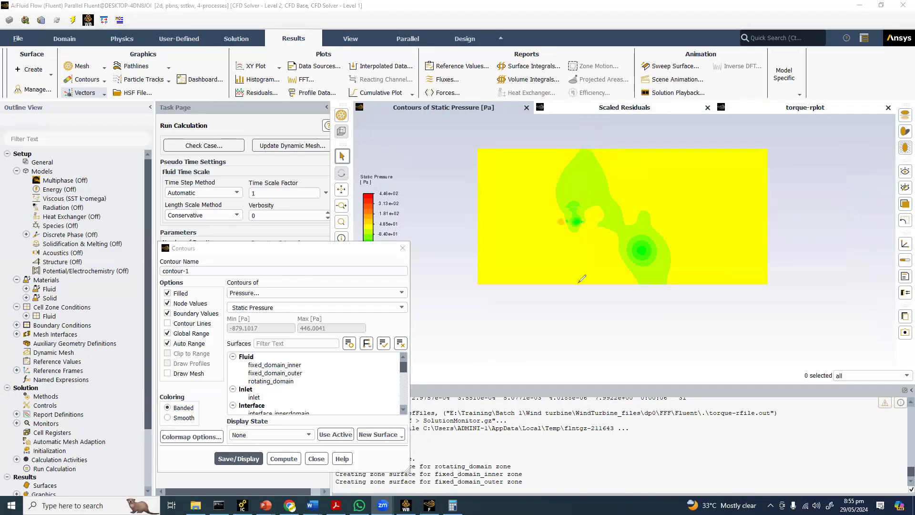
left_click_drag(562, 149, 595, 145)
left_click_drag(633, 284, 669, 283)
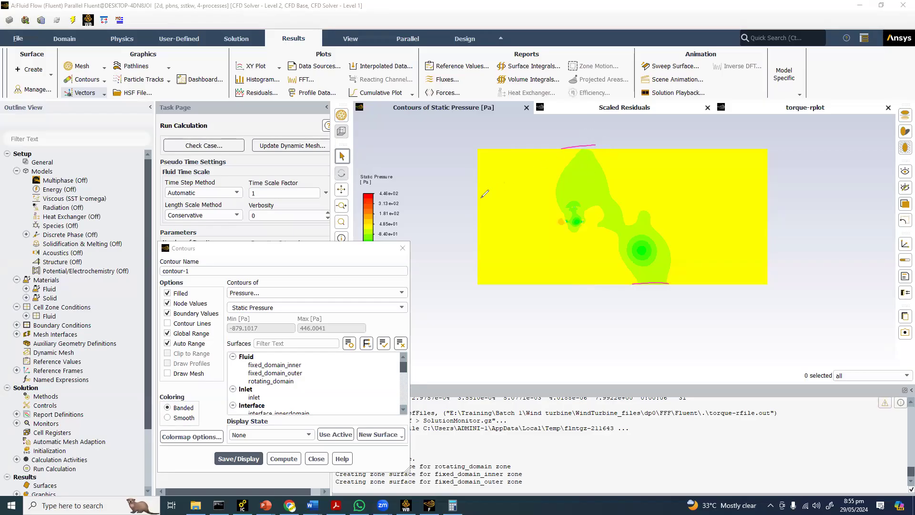
left_click_drag(480, 193, 481, 204)
left_click_drag(736, 201, 756, 205)
left_click_drag(594, 138, 584, 135)
mouse_move(635, 260)
left_mouse_down()
mouse_move(616, 265)
mouse_move(616, 288)
mouse_move(626, 270)
left_mouse_up()
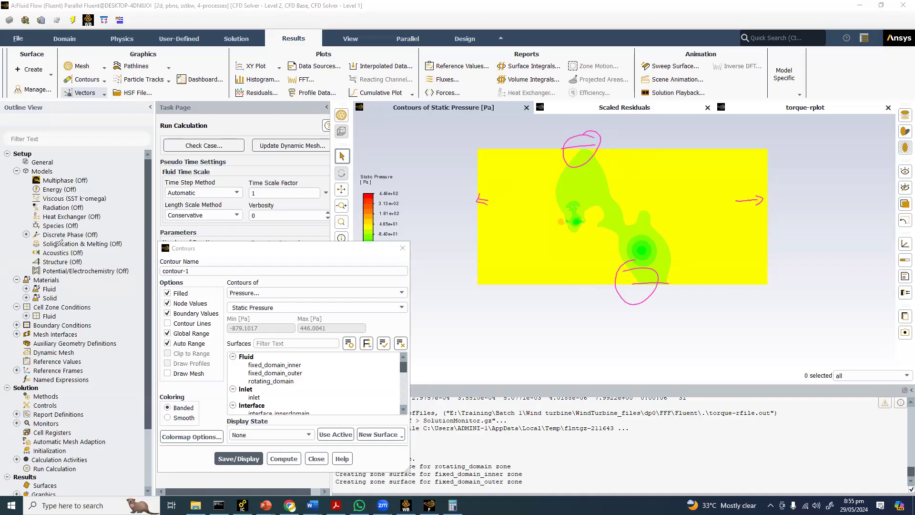
key("Escape")
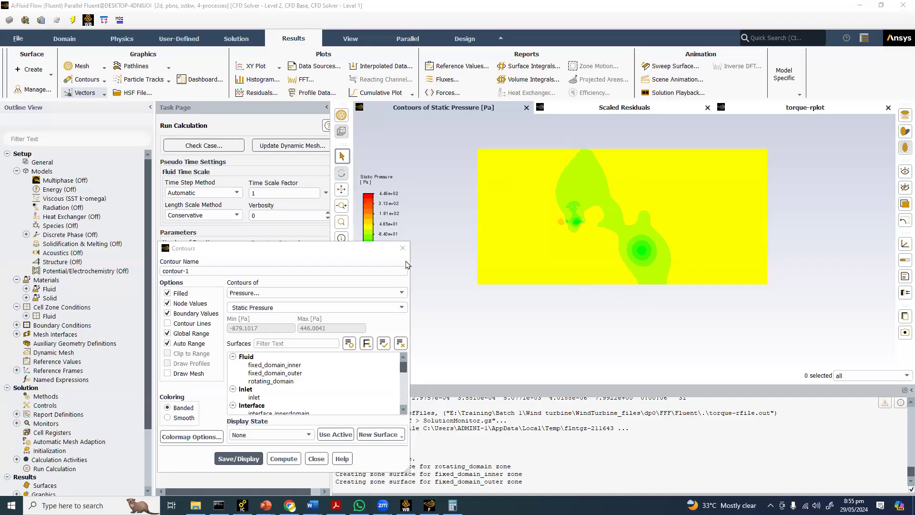
Step: Close the contour settings
left_click(403, 248)
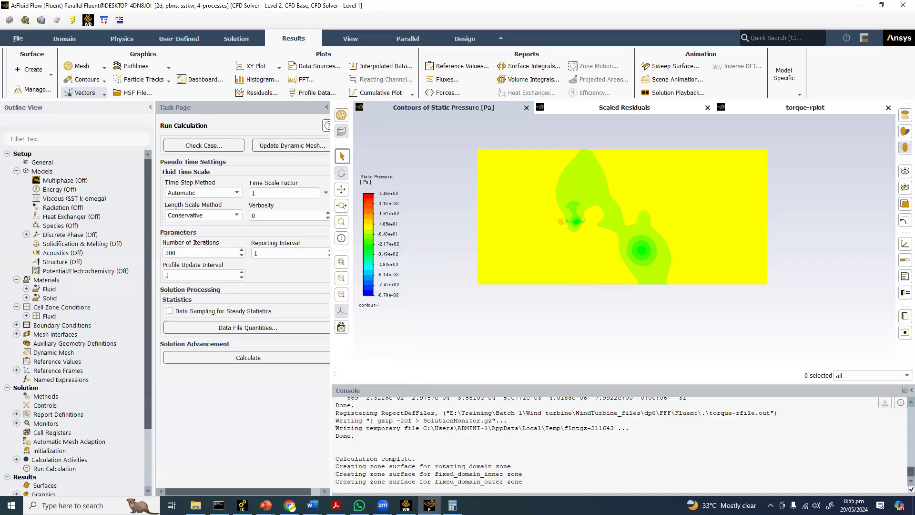
Step: Switch to the Workbench project, open the geometry in DesignModeler, and view the domain along the Z axis
key("alt+Tab")
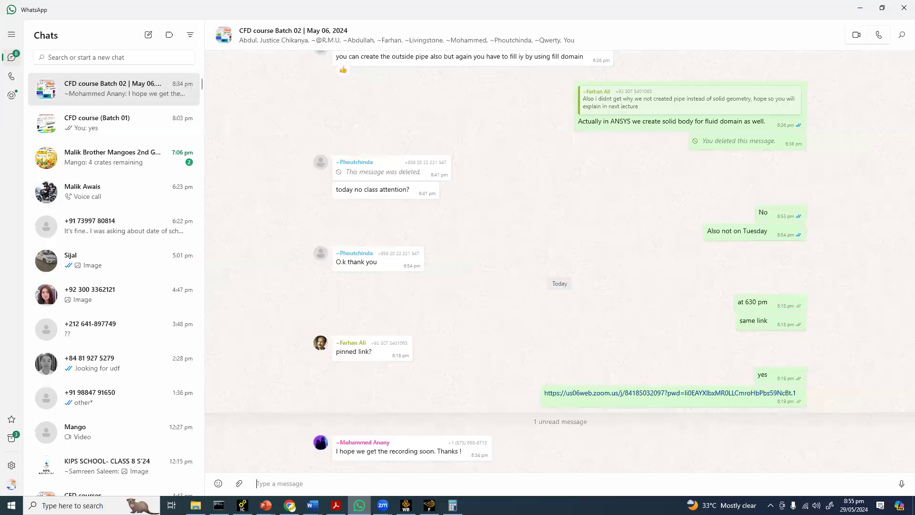
key("alt+Tab")
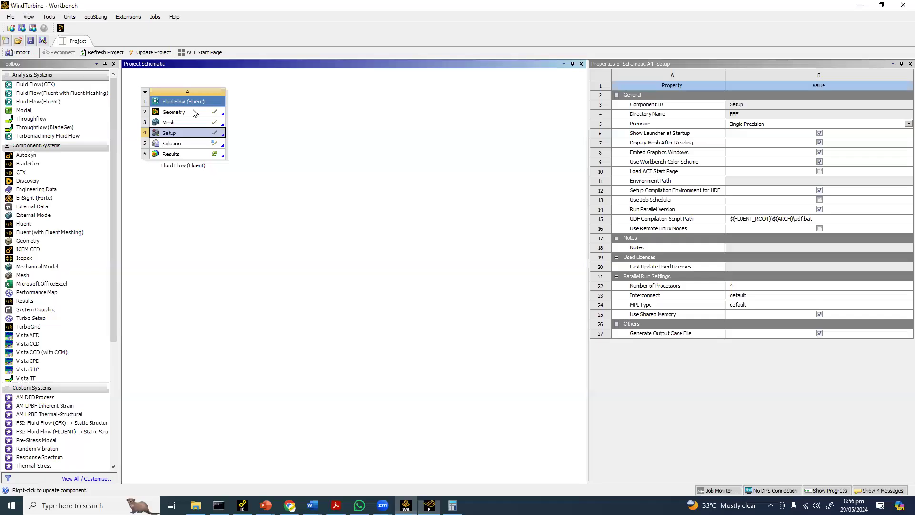
key("alt+Tab")
double_click(195, 110)
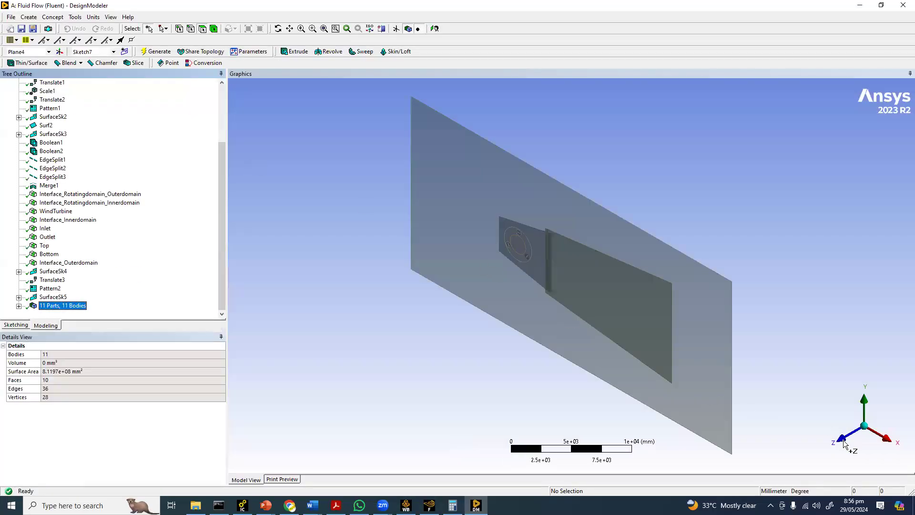
left_click(843, 438)
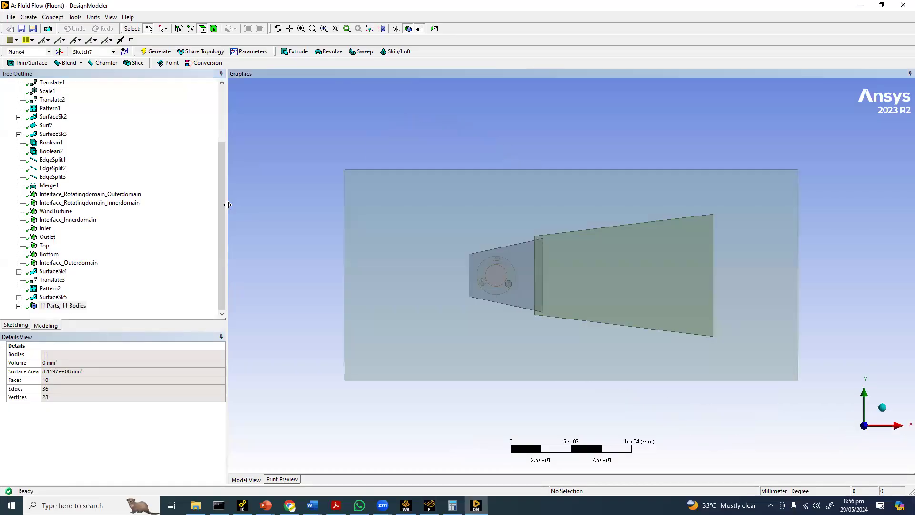
Step: Under Plane4, check Sketch3, then select the outer-domain sketch Sketch4 and go to its vertical dimension V3
scroll(22, 148, "up", 3)
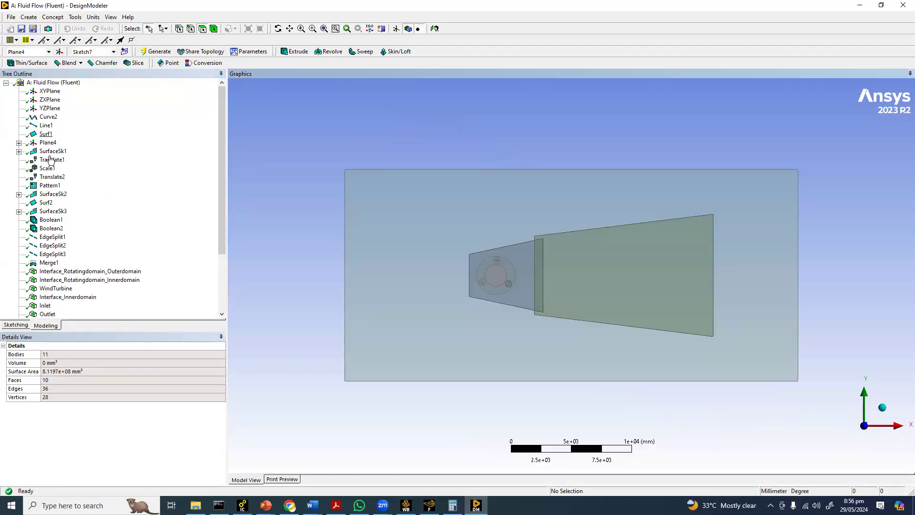
left_click(19, 143)
left_click(59, 161)
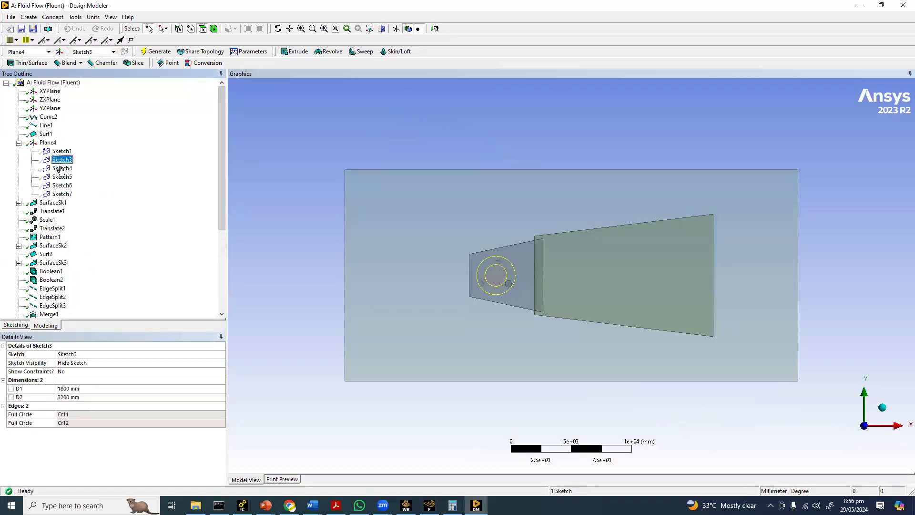
left_click(61, 169)
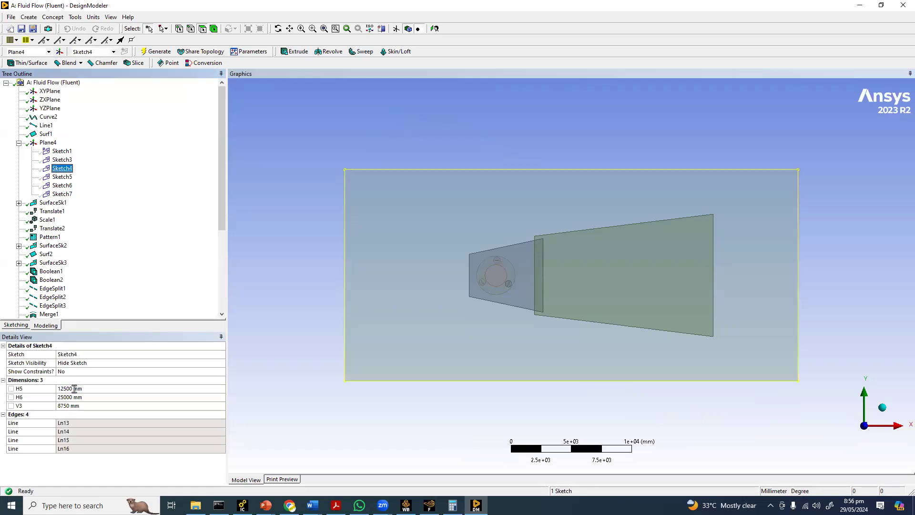
left_click(76, 389)
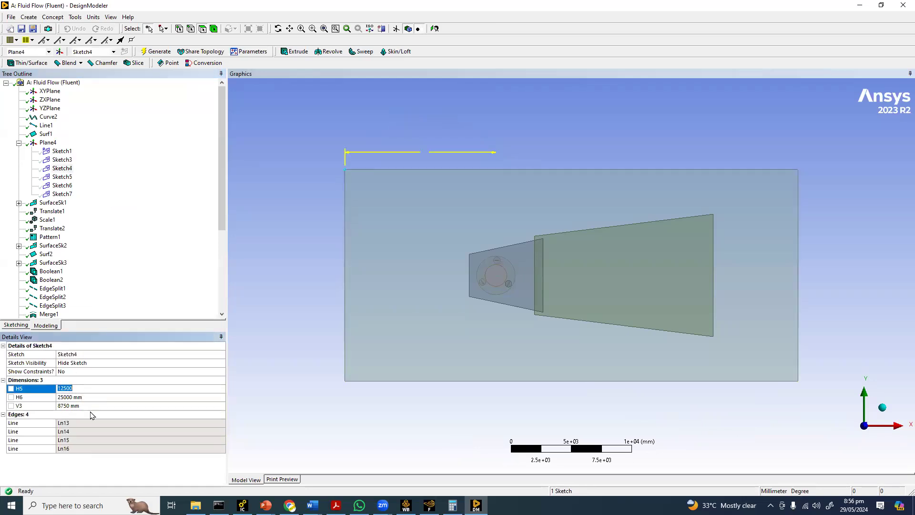
key("Down")
left_click(92, 414)
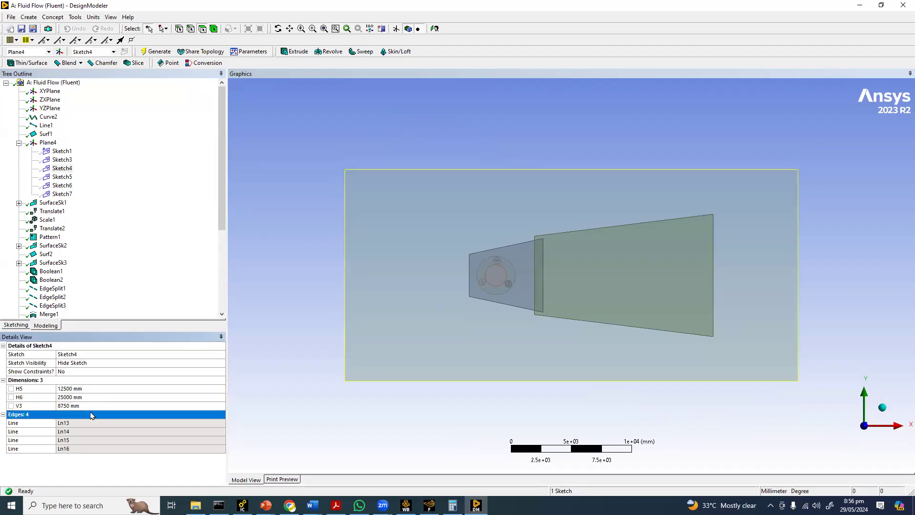
key("Up")
Step: Open Calculator and compute 2.5 × 5 × 1000 for the domain height dimension
key("super")
type("ca")
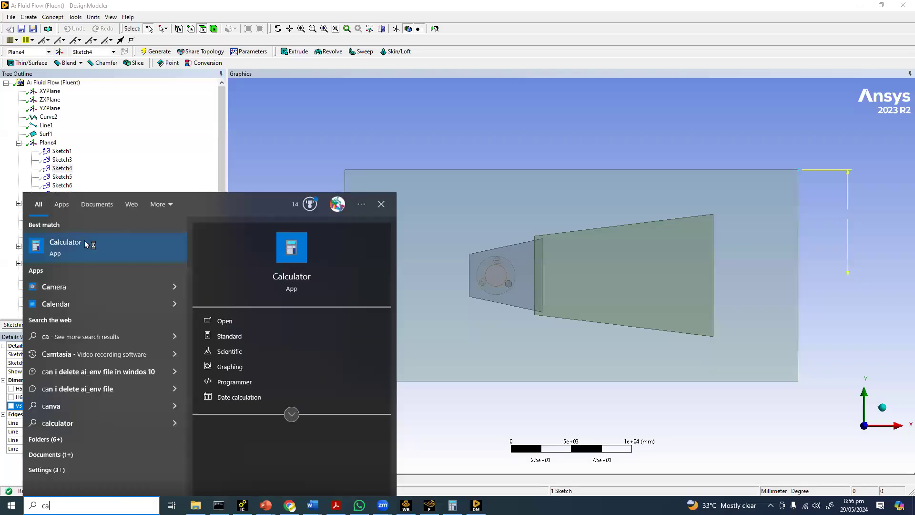
left_click(86, 245)
type("2.5")
type("*5*1000")
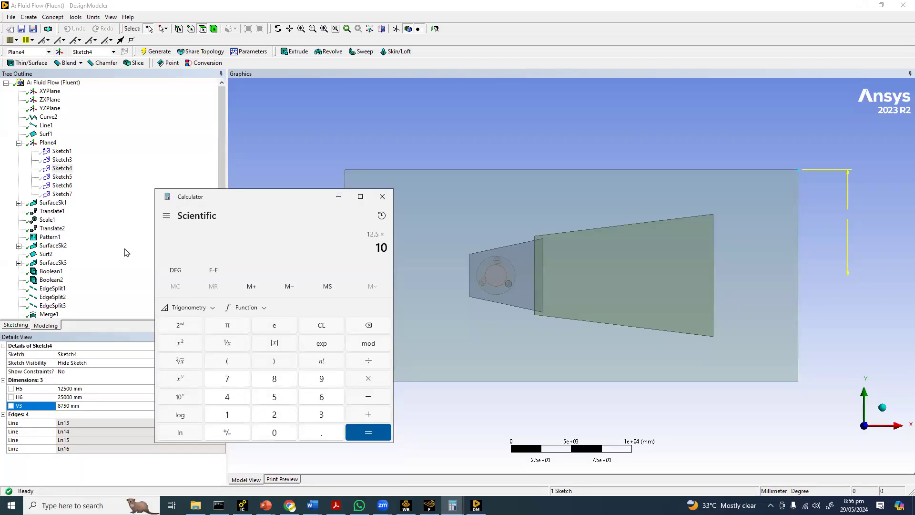
key("Return")
Step: Set Sketch4's vertical dimension V3 to 12500 mm and regenerate the geometry
left_click(119, 405)
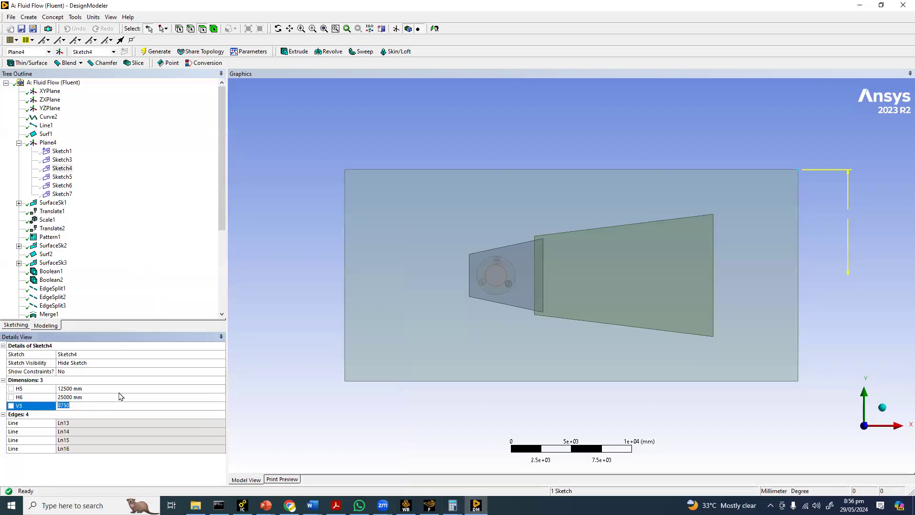
type("125")
key("Return")
left_click(156, 51)
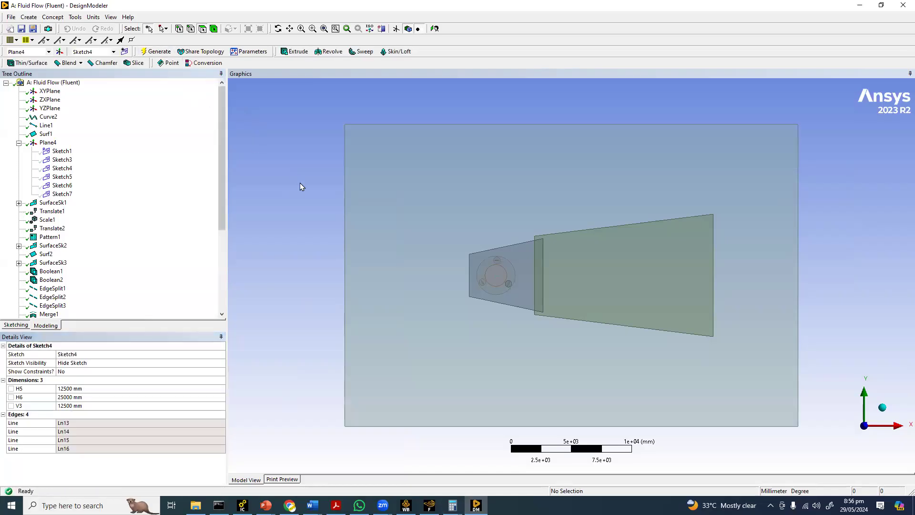
scroll(300, 184, "down", 4)
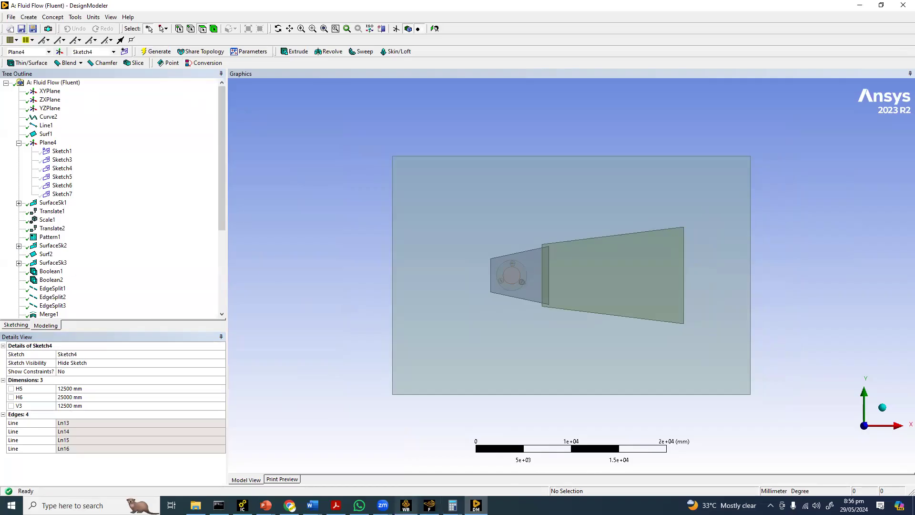
Step: From the Workbench project, open the mesh with the updated geometry and close the Scoping Wizard worksheet
left_click(406, 505)
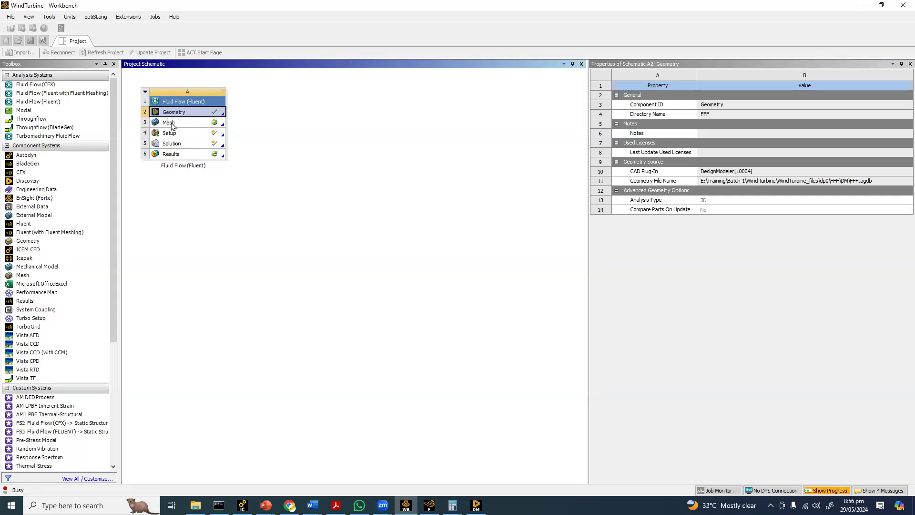
double_click(169, 123)
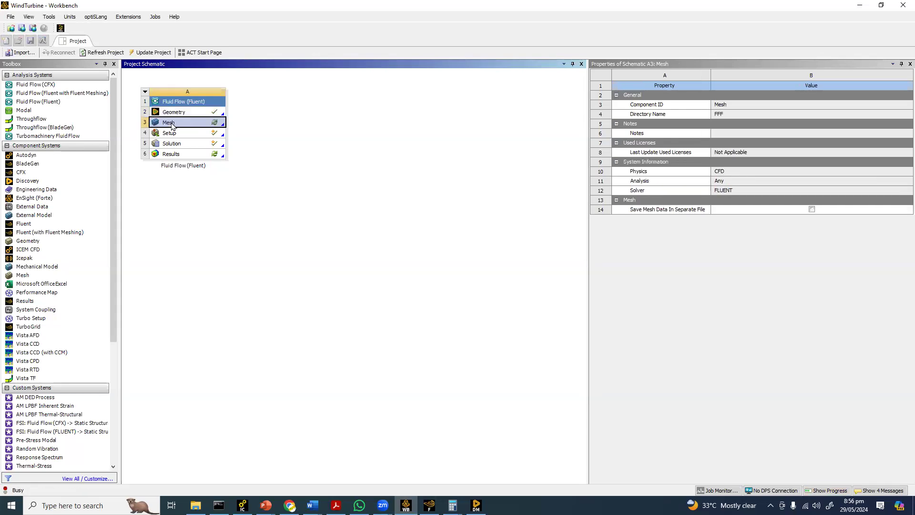
left_click(492, 288)
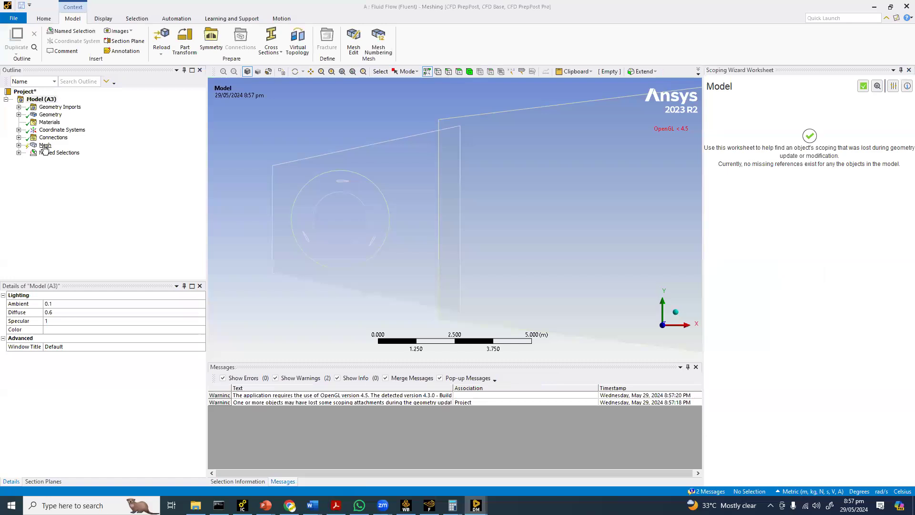
left_click(44, 146)
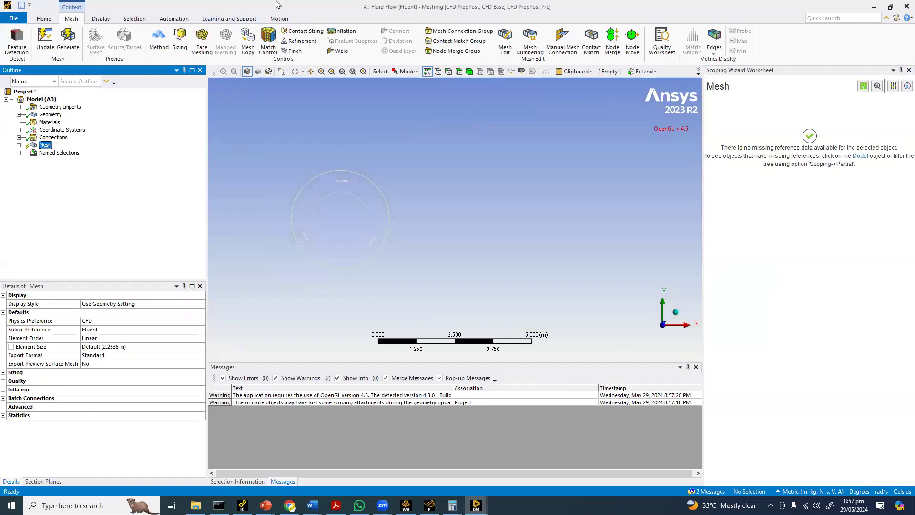
left_click(862, 87)
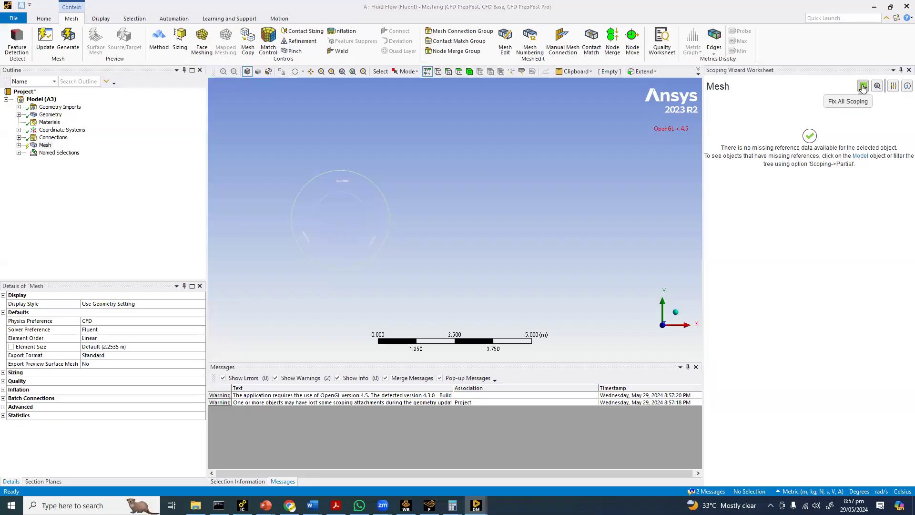
left_click(864, 87)
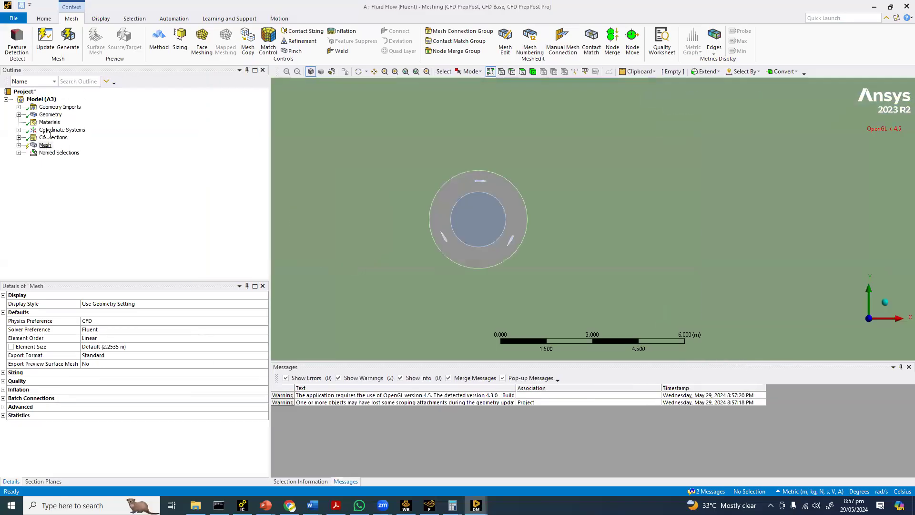
Step: Generate the mesh for the enlarged domain and check it across the whole domain
left_click(46, 145)
left_click(68, 48)
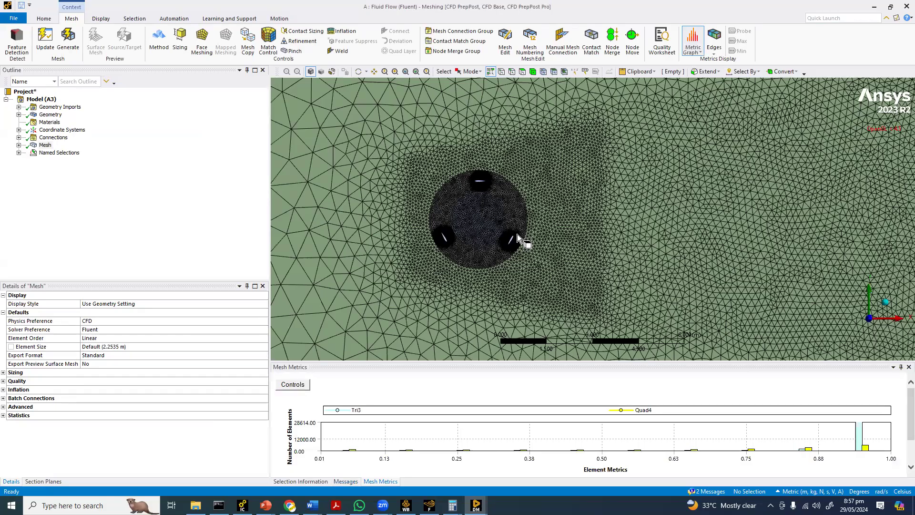
scroll(520, 233, "down", 8)
left_click(18, 145)
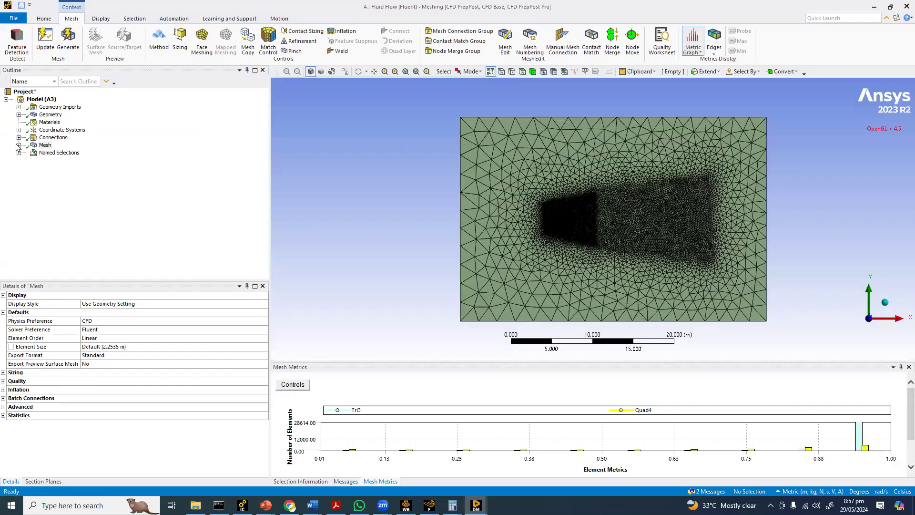
Step: Update the mesh output, switch to Fluent, and refresh its input data with the changed upstream mesh
left_click(41, 49)
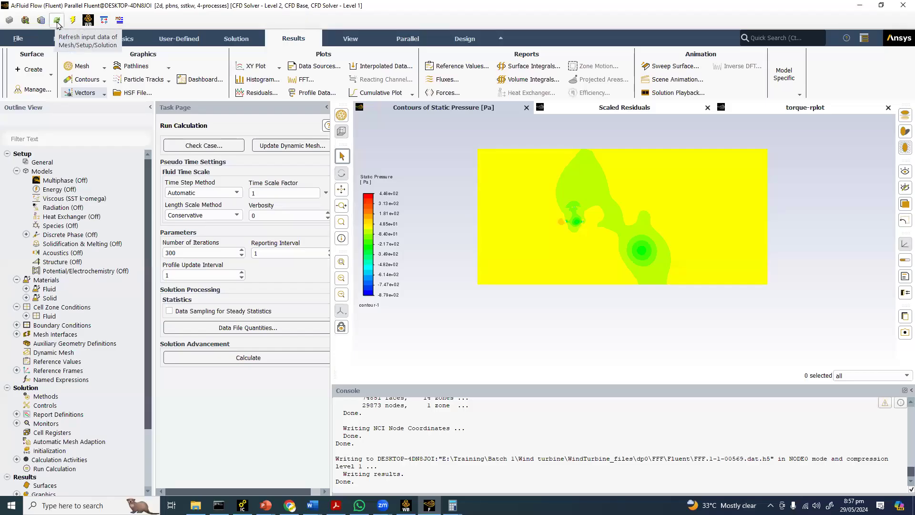
left_click(57, 21)
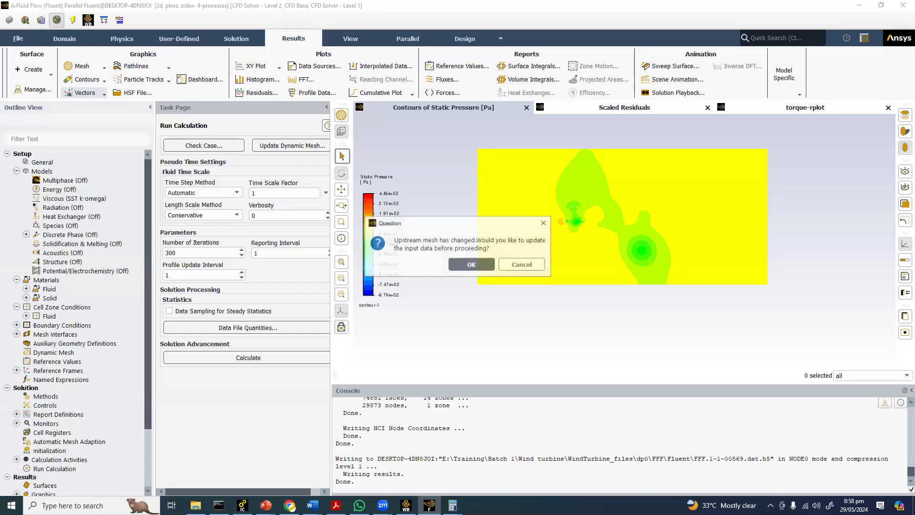
left_click(471, 265)
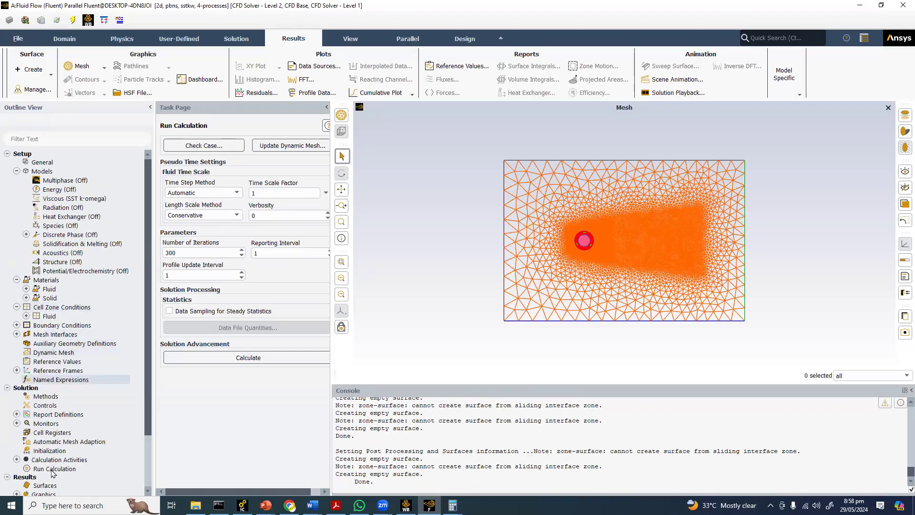
Step: Review the boundary conditions of the bottom, top, inlet and outlet zones, including the inlet velocity settings
double_click(53, 327)
left_click(193, 287)
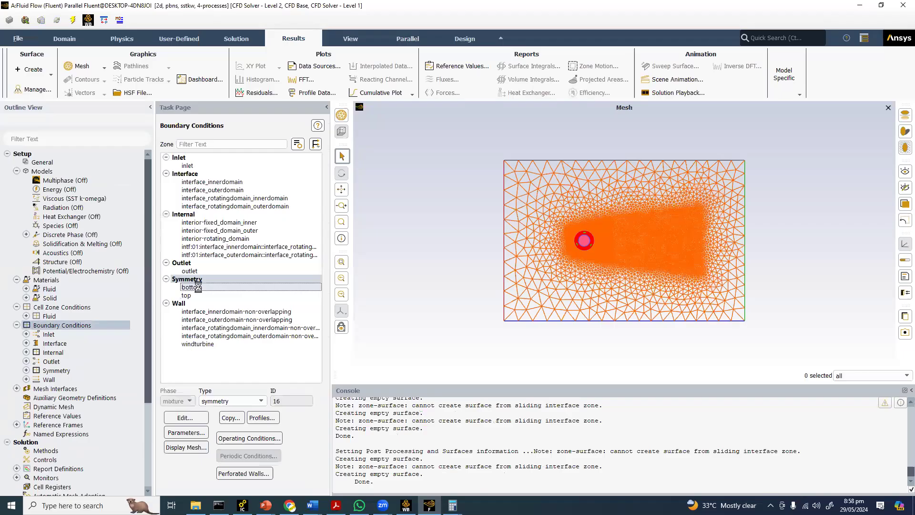
left_click(196, 295)
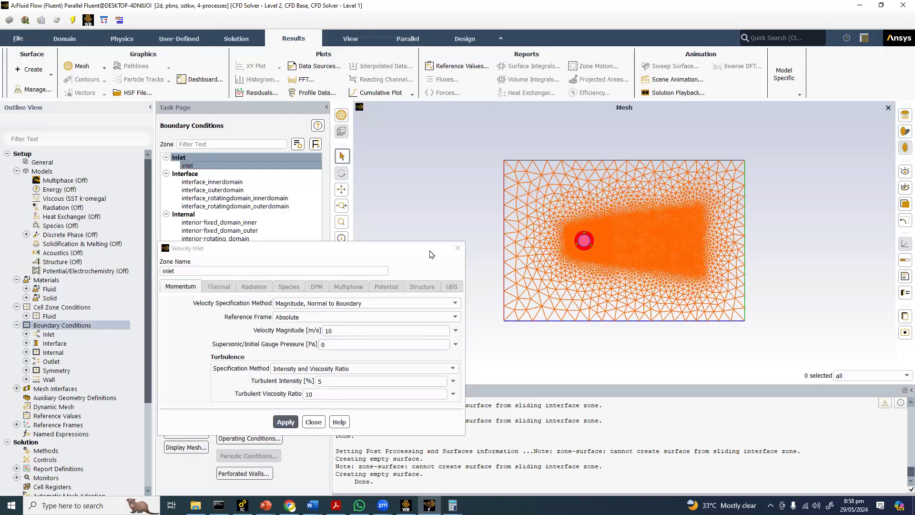
left_click(458, 248)
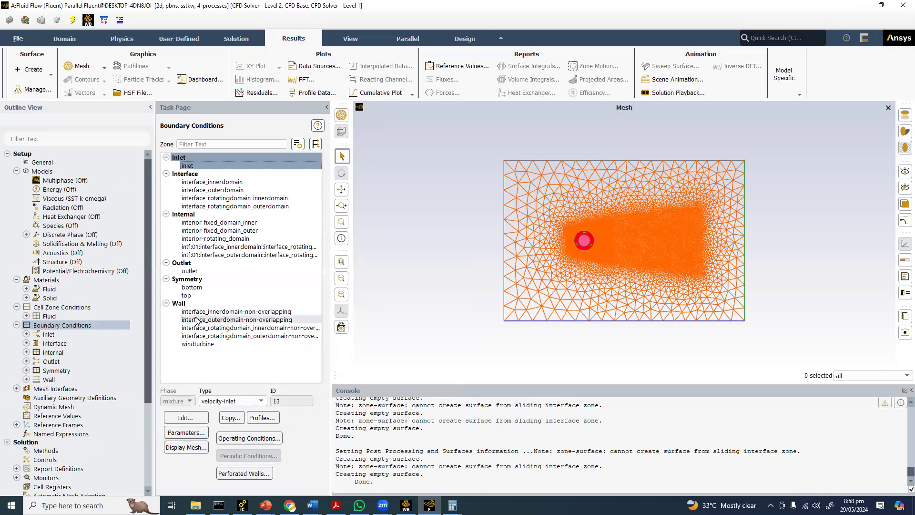
left_click(206, 272)
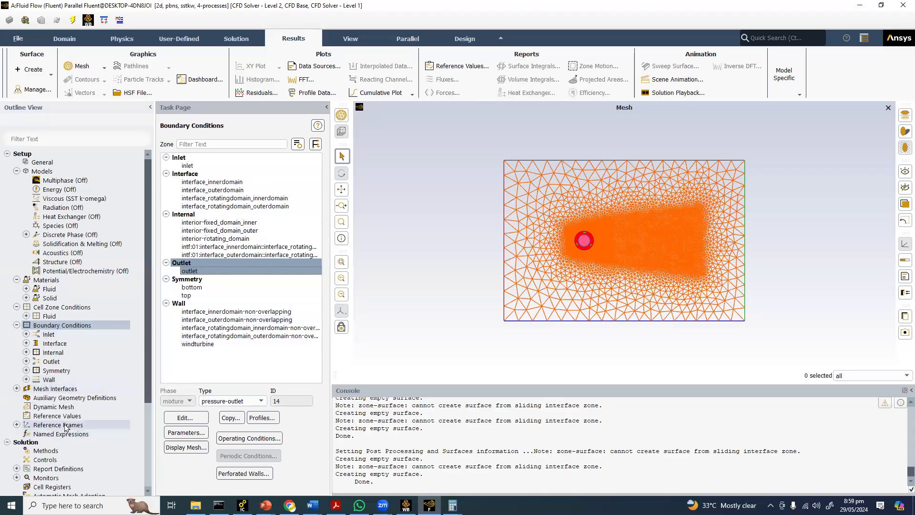
Step: Run the steady calculation on the updated mesh and dismiss the completion notice
scroll(60, 433, "down", 4)
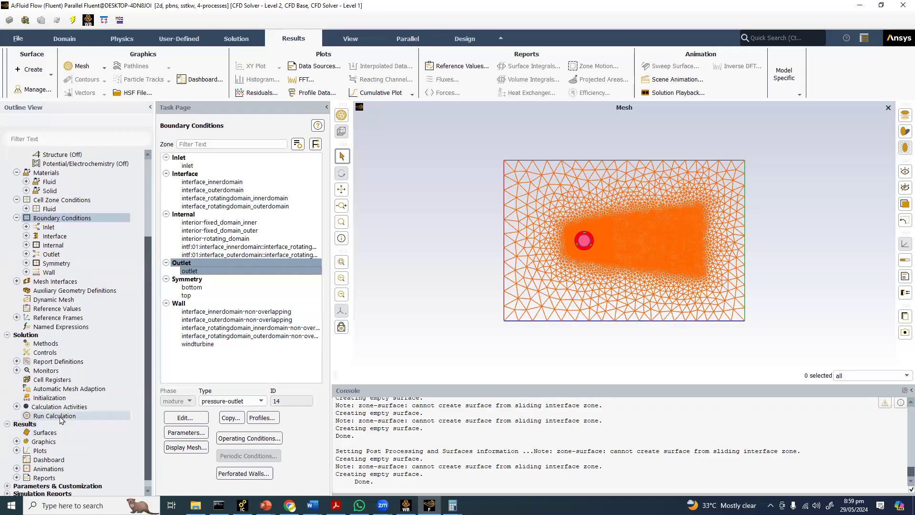
left_click(60, 417)
left_click(248, 358)
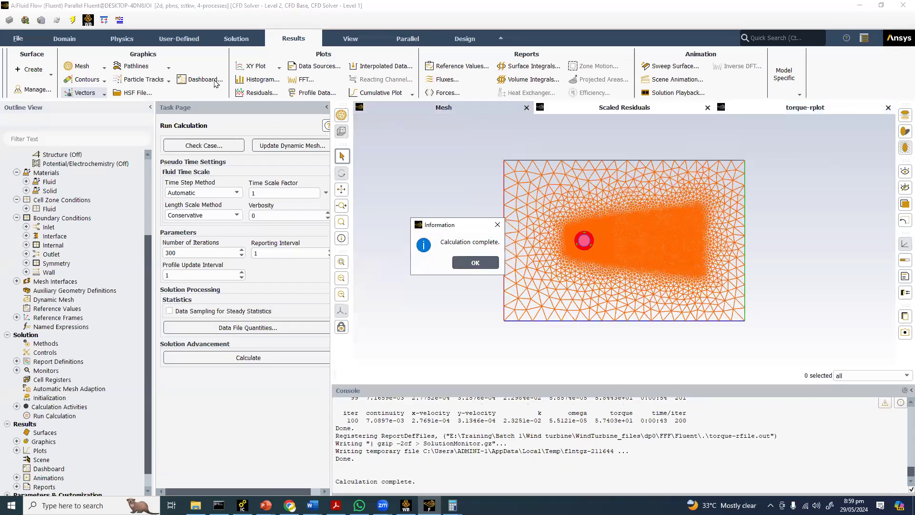
key("Return")
Step: Set up a filled contour plot on the internal zone surfaces, clearing the other selected surfaces and dismissing the errors
left_click(88, 80)
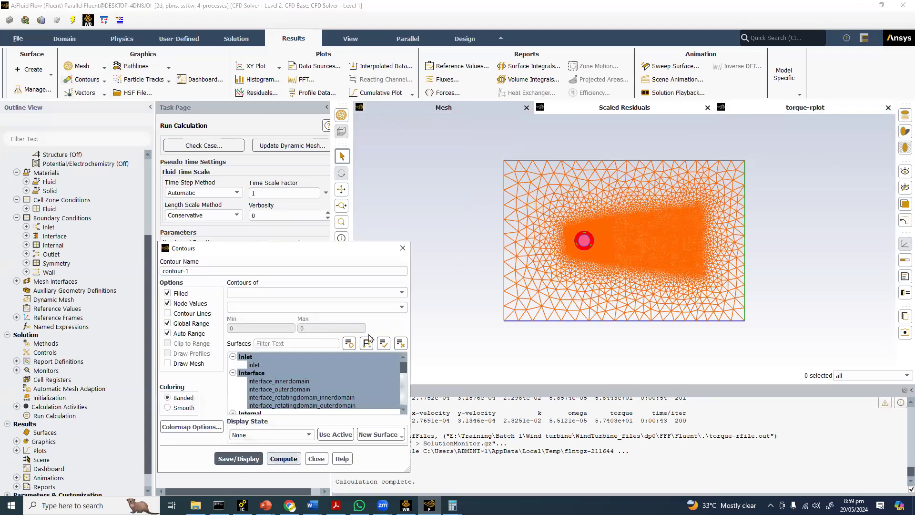
left_click(401, 344)
left_click(238, 459)
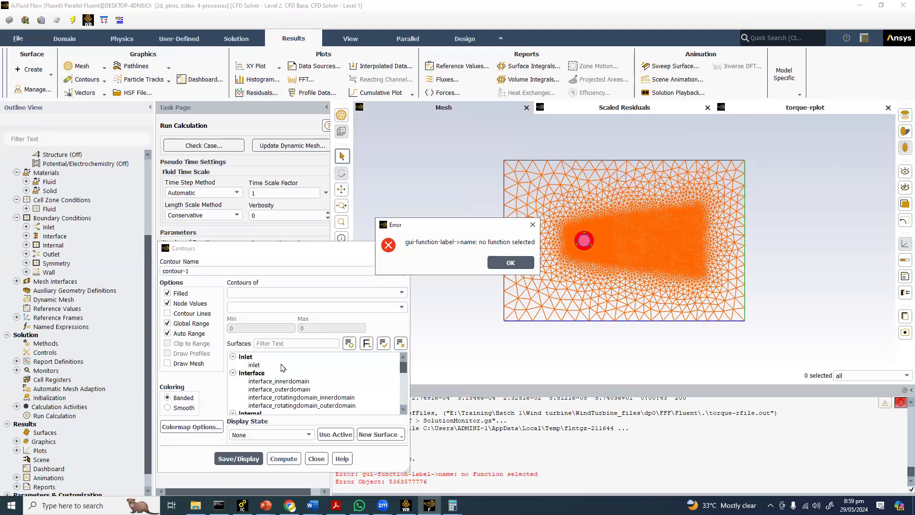
key("Return")
scroll(266, 376, "down", 2)
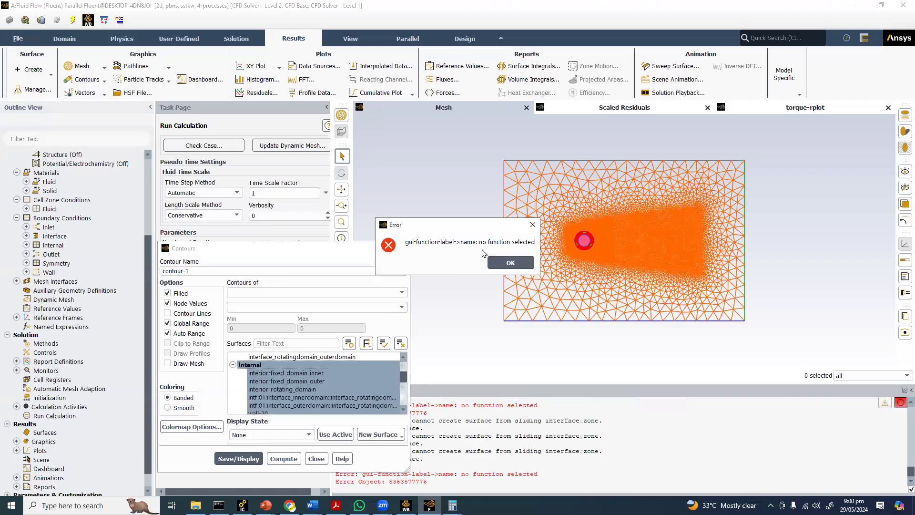
key("Return")
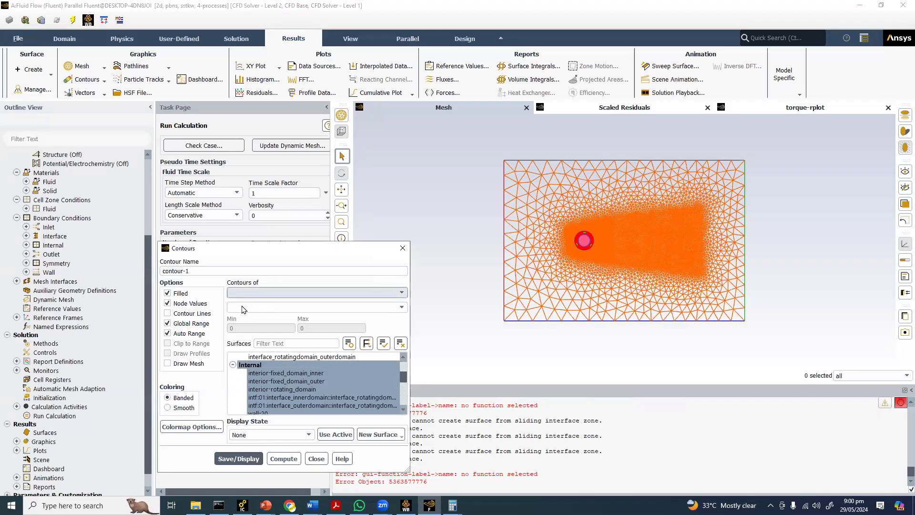
Step: Display the contours of static pressure on the internal surfaces and inspect the field around the turbine
left_click(402, 292)
left_click(257, 302)
left_click(236, 458)
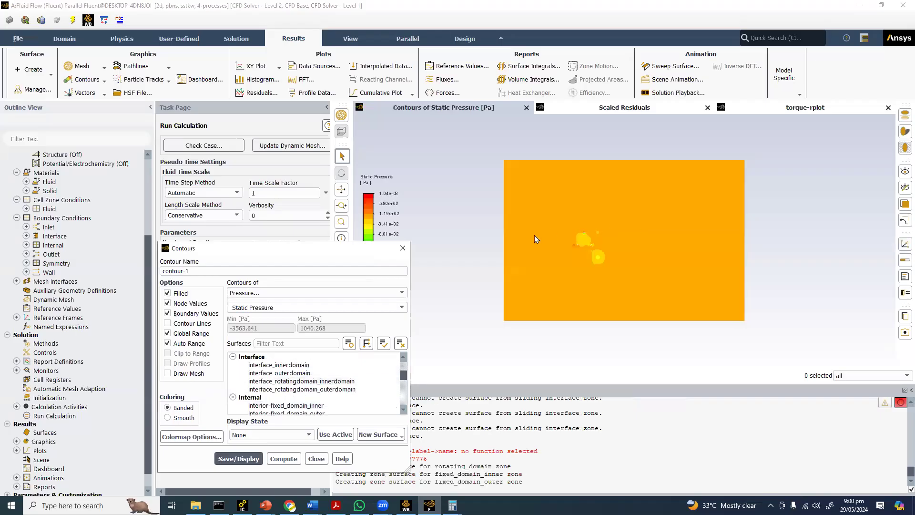
scroll(542, 240, "up", 3)
scroll(548, 257, "down", 2)
scroll(557, 274, "up", 3)
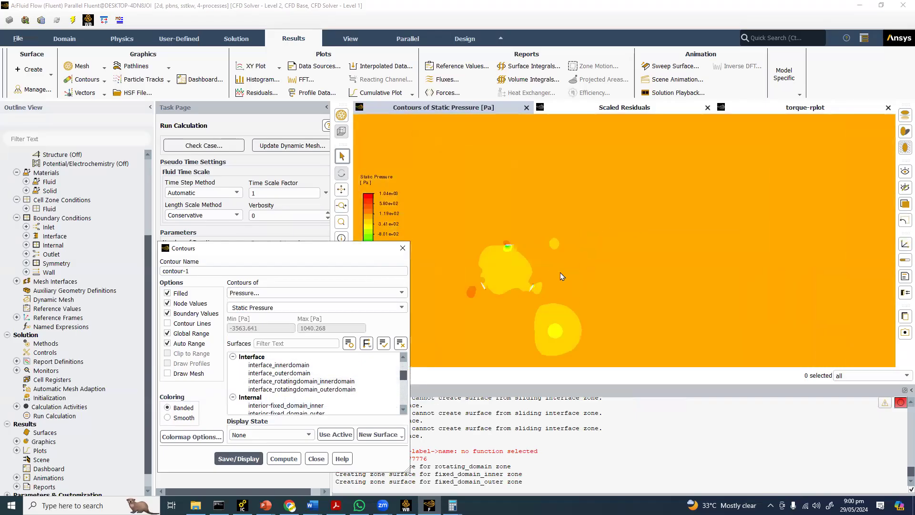
scroll(553, 273, "down", 2)
scroll(550, 272, "down", 2)
middle_click_drag(648, 194, 662, 167)
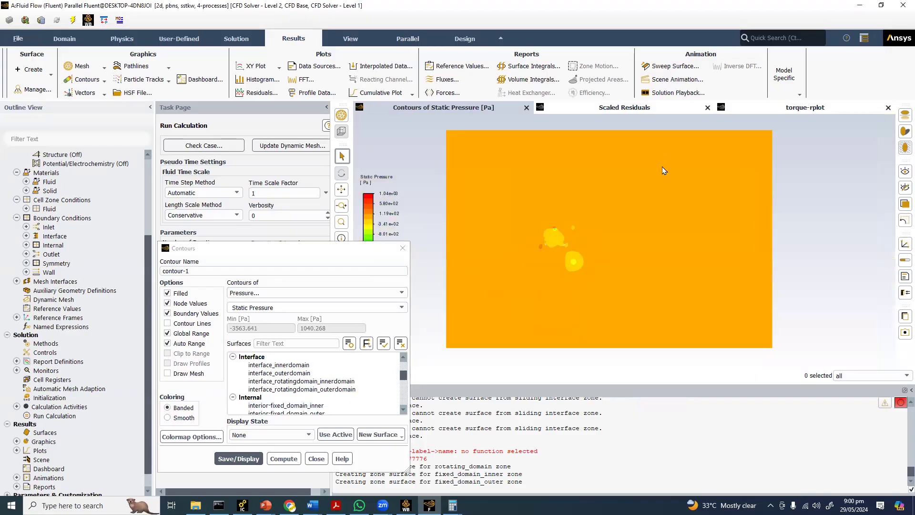
Step: Change the contour plot to velocity magnitude, display it, and inspect the flow around the rotor across the whole domain
left_click(254, 294)
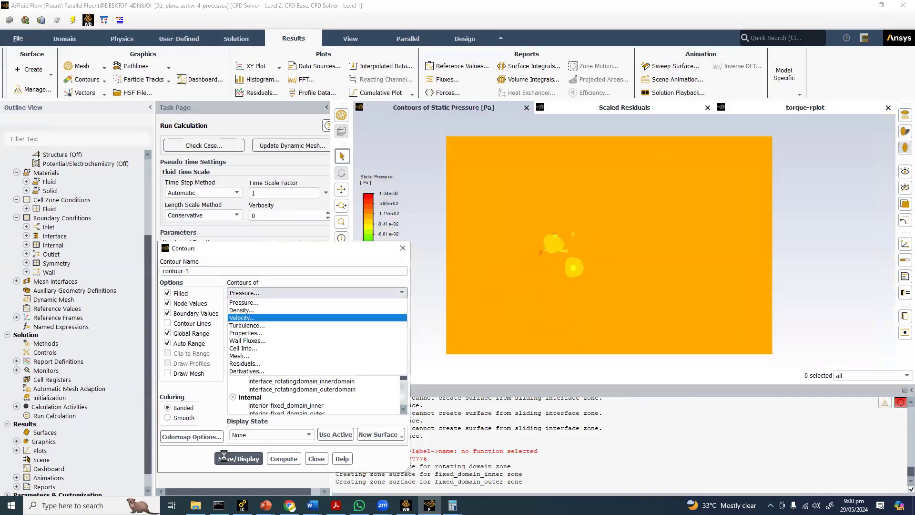
left_click(223, 458)
scroll(577, 241, "up", 2)
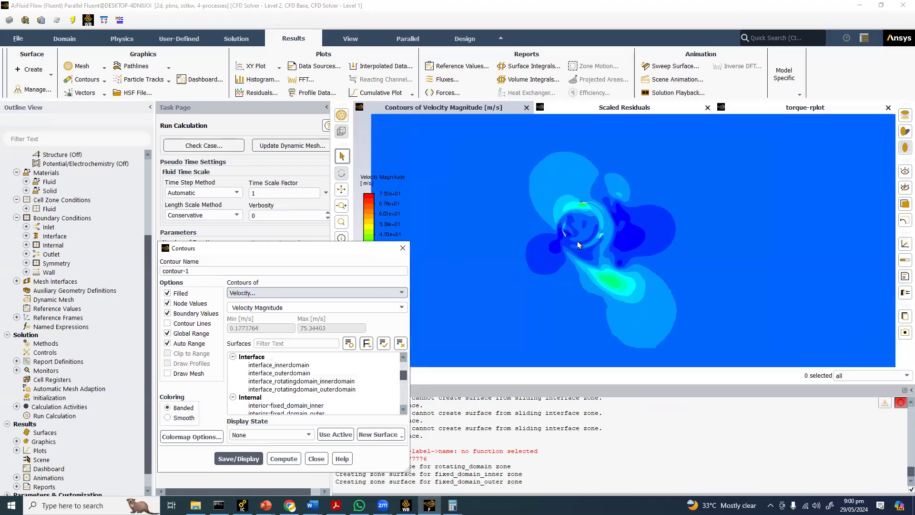
scroll(577, 241, "down", 5)
scroll(588, 218, "up", 3)
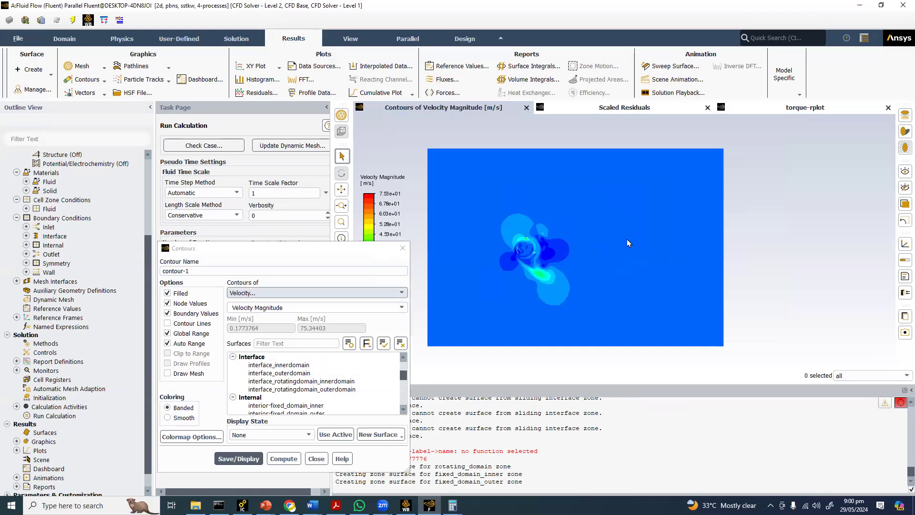
middle_click_drag(628, 238, 666, 259)
left_click(403, 248)
middle_click_drag(604, 251, 611, 210)
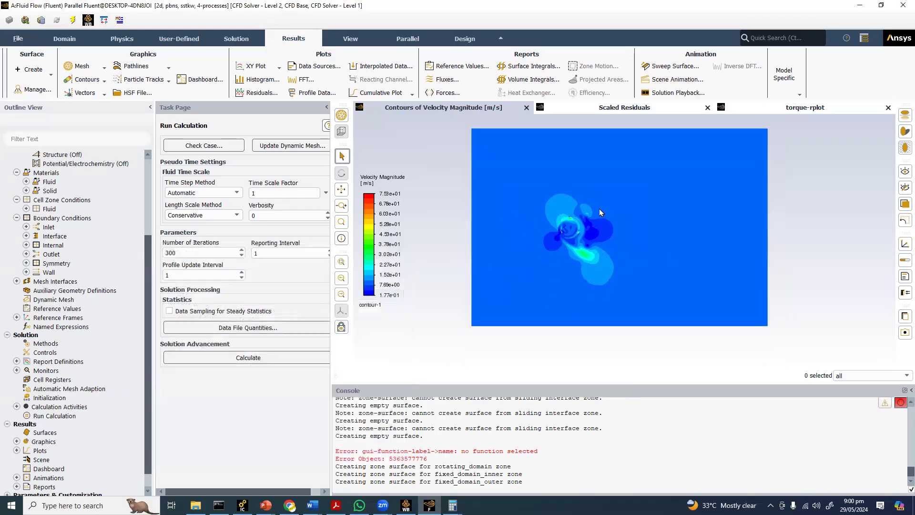
Step: Switch the solver's time setting from steady to Transient in the general setup
left_click(53, 327)
key("Down")
key("Down")
key("Down")
key("Down")
key("Down")
key("Down")
key("Down")
key("Down")
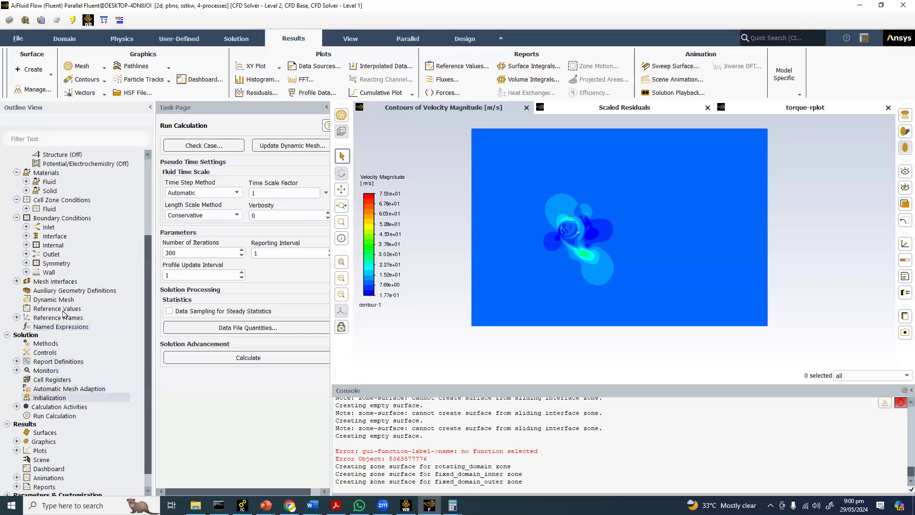
scroll(64, 299, "up", 4)
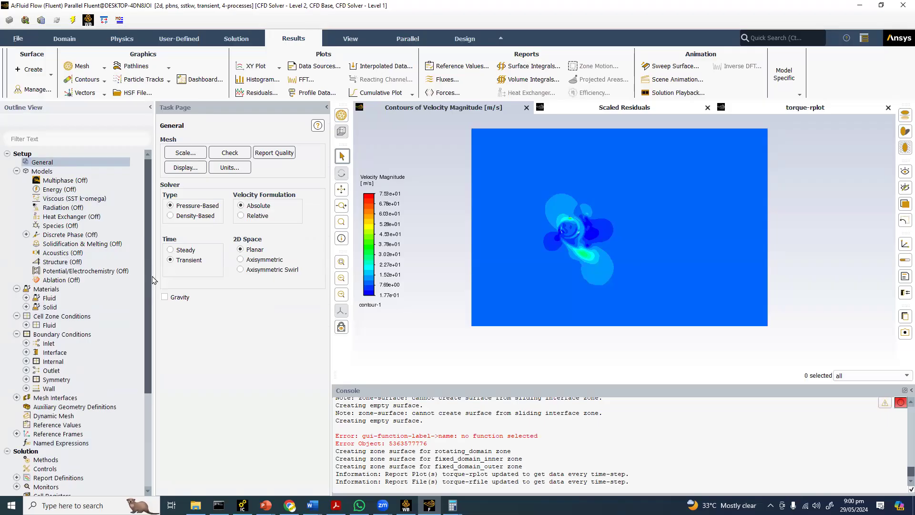
Step: Open the cell zone conditions and select the rotating_domain fluid zone
double_click(68, 316)
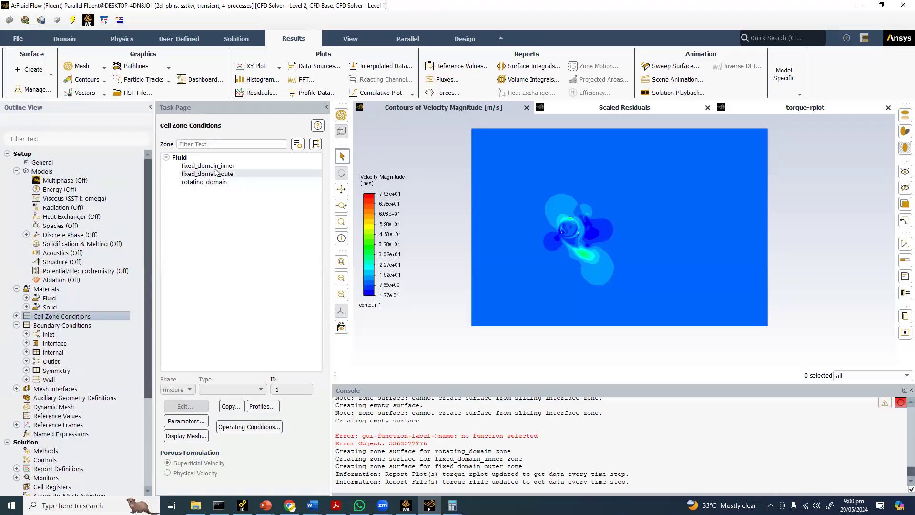
left_click(208, 182)
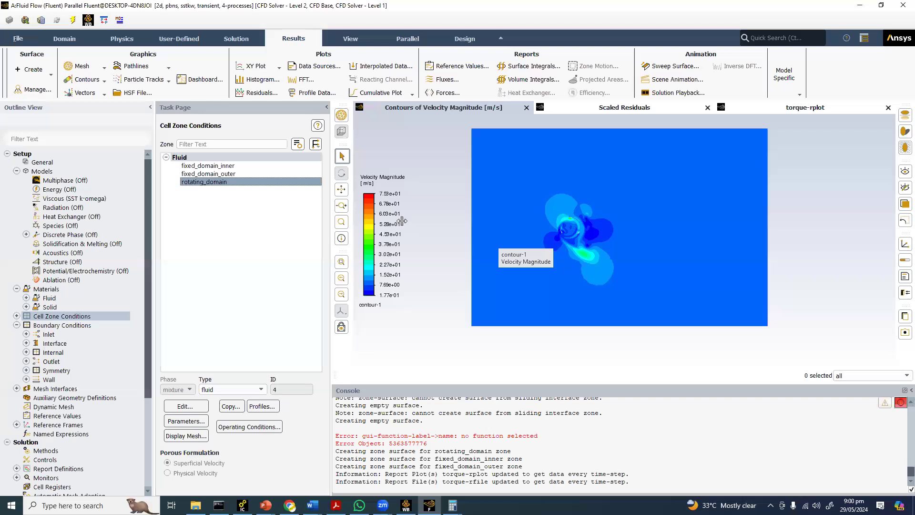
left_click(219, 180)
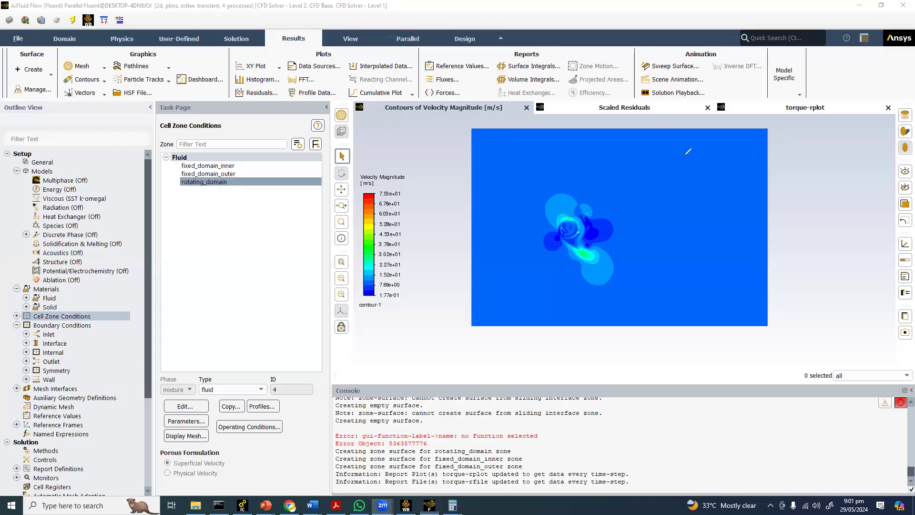
left_click_drag(694, 164, 705, 159)
left_click_drag(777, 147, 795, 154)
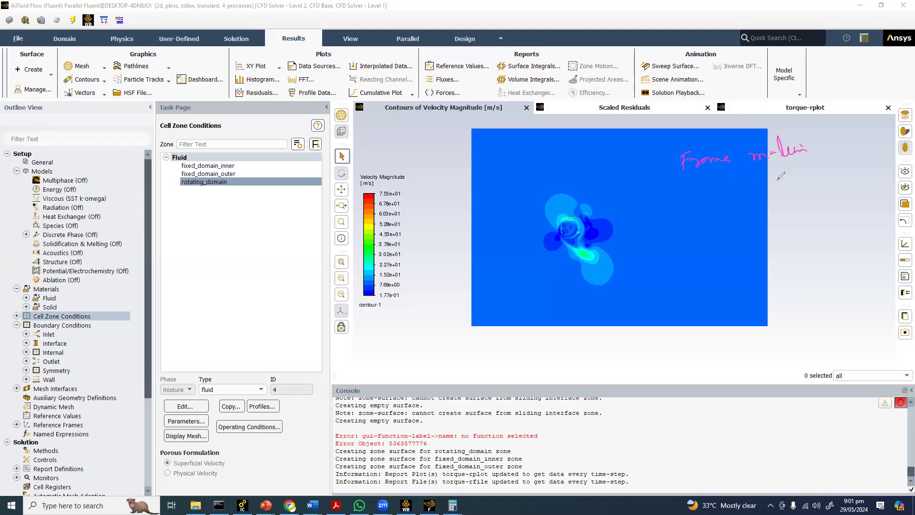
left_click_drag(780, 182, 797, 177)
mouse_move(808, 168)
left_mouse_down()
mouse_move(803, 180)
mouse_move(832, 164)
left_mouse_up()
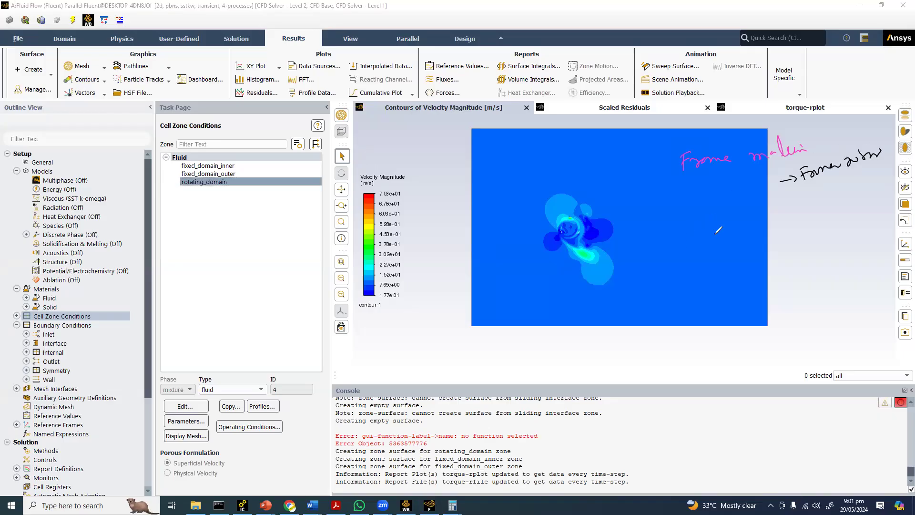
mouse_move(742, 230)
left_mouse_down()
mouse_move(778, 221)
mouse_move(833, 234)
mouse_move(813, 236)
mouse_move(851, 235)
mouse_move(830, 257)
mouse_move(857, 235)
left_mouse_up()
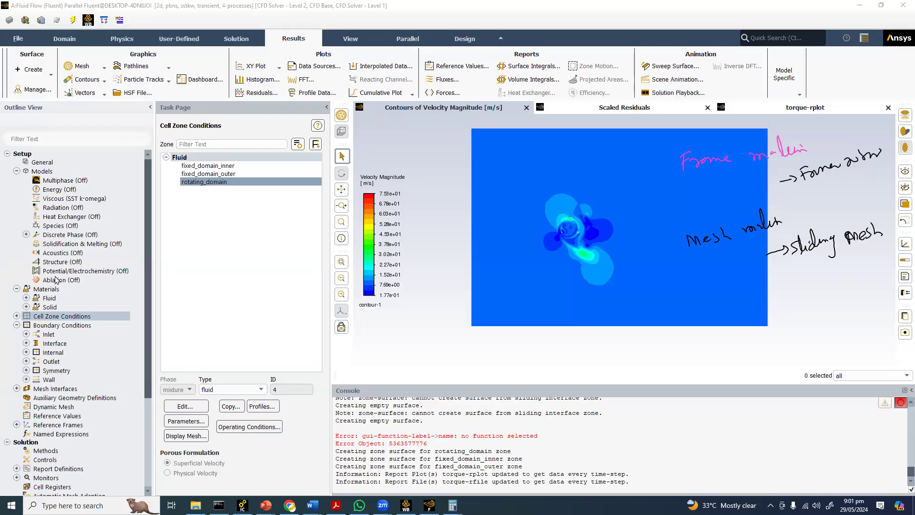
key("Escape")
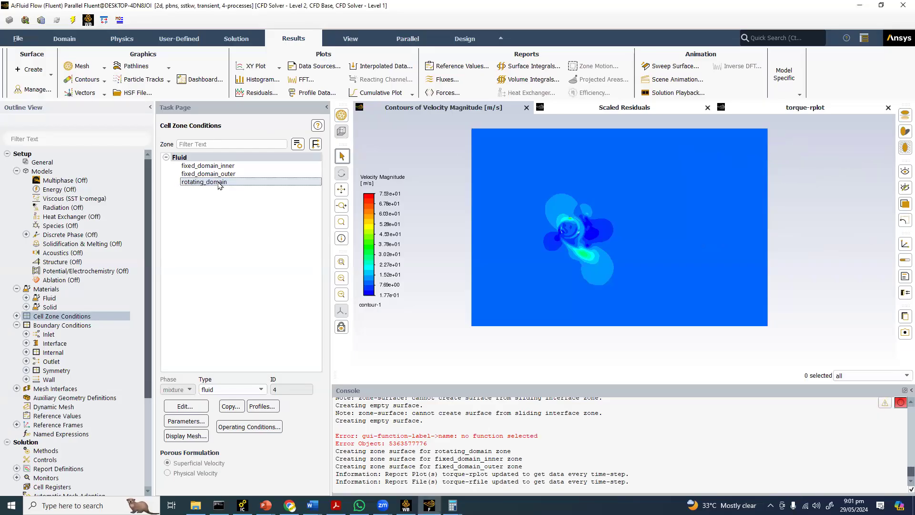
Step: Copy the frame motion of rotating_domain to mesh motion, apply the zone settings and close them
left_click(186, 406)
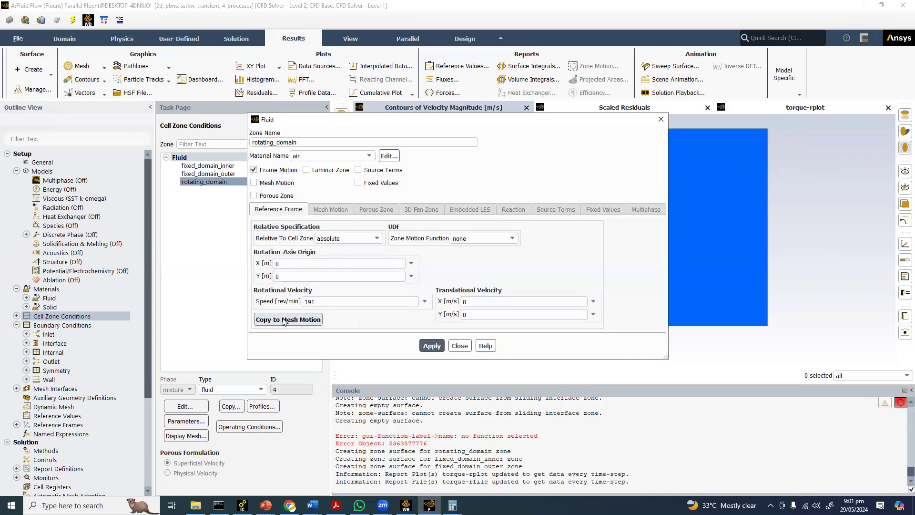
left_click(284, 321)
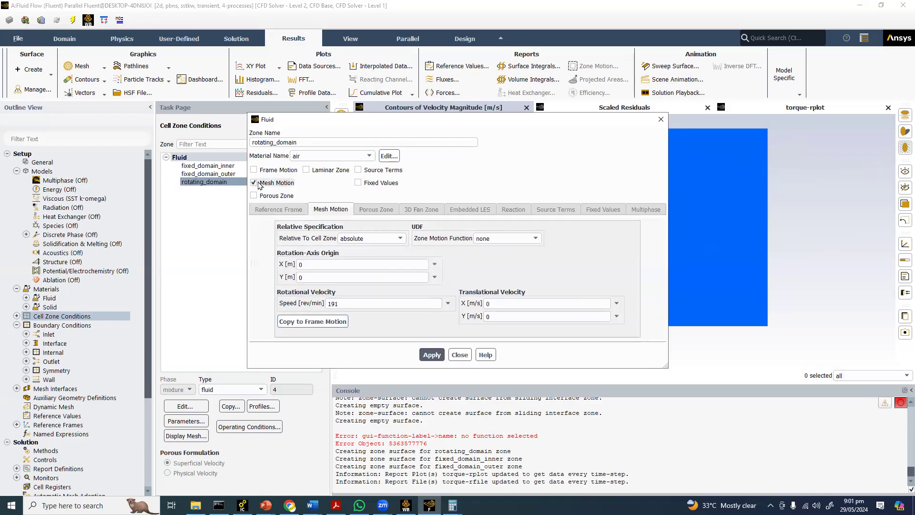
left_click(432, 355)
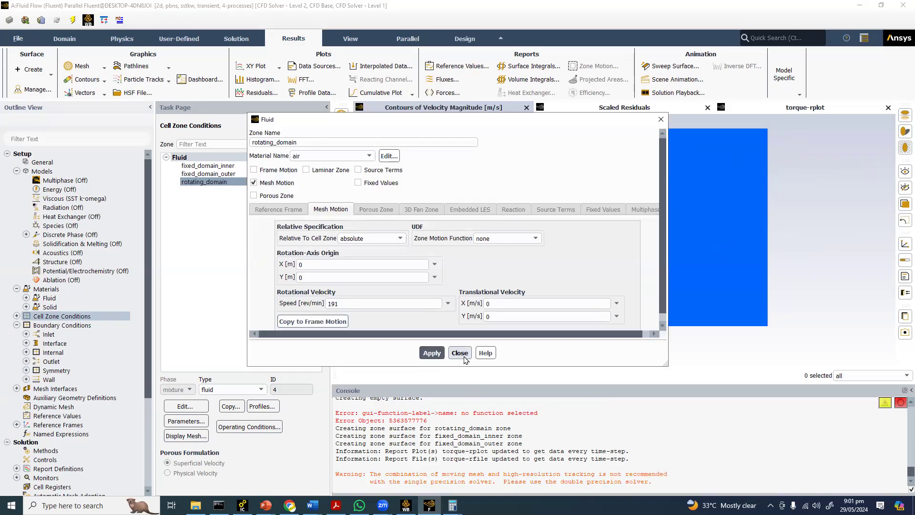
left_click(464, 357)
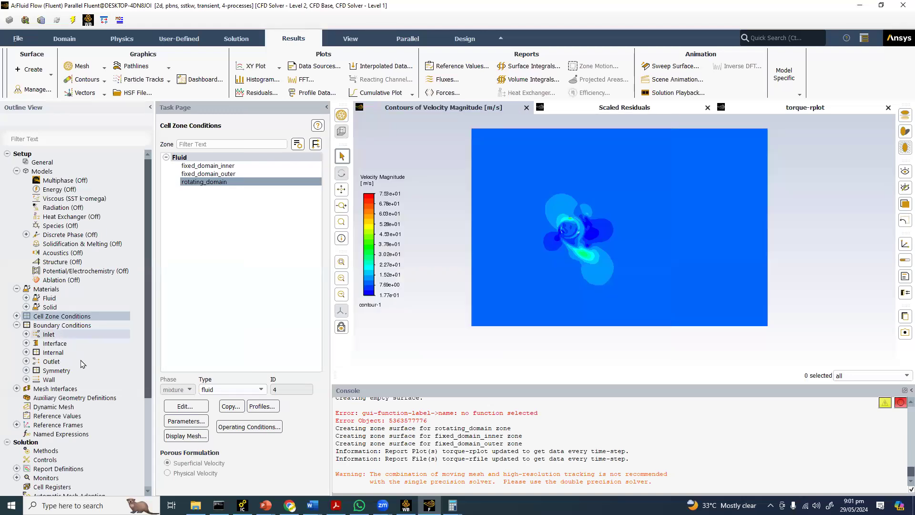
Step: Set the transient formulation to Second Order Implicit and the pressure-velocity coupling scheme to SIMPLE in the solution methods
scroll(56, 380, "down", 3)
left_click(56, 373)
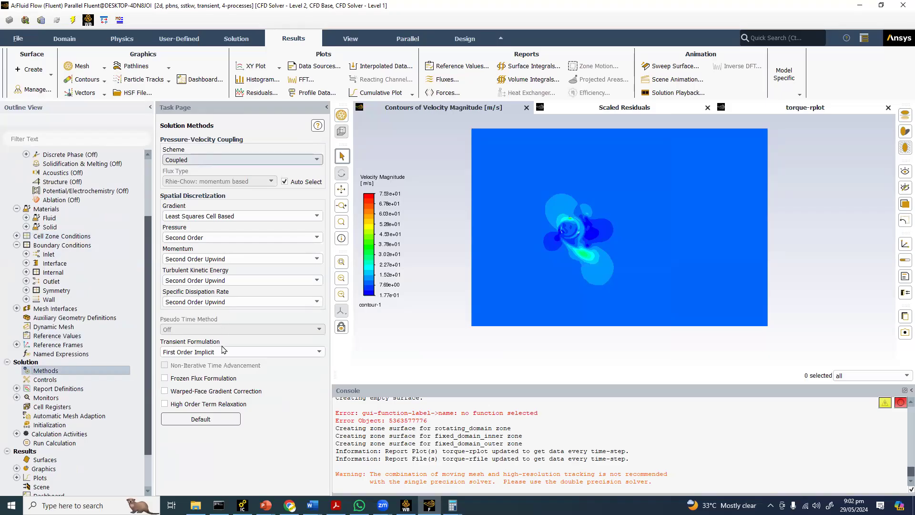
left_click(193, 353)
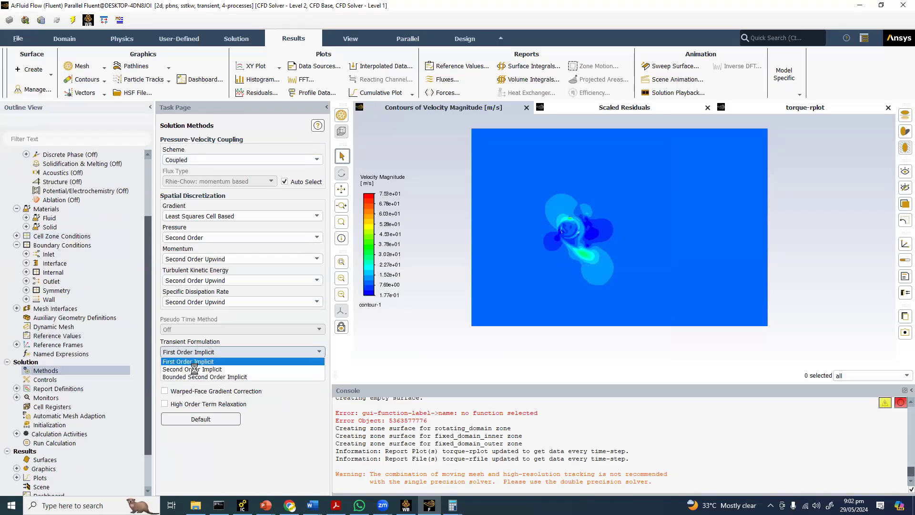
left_click(195, 366)
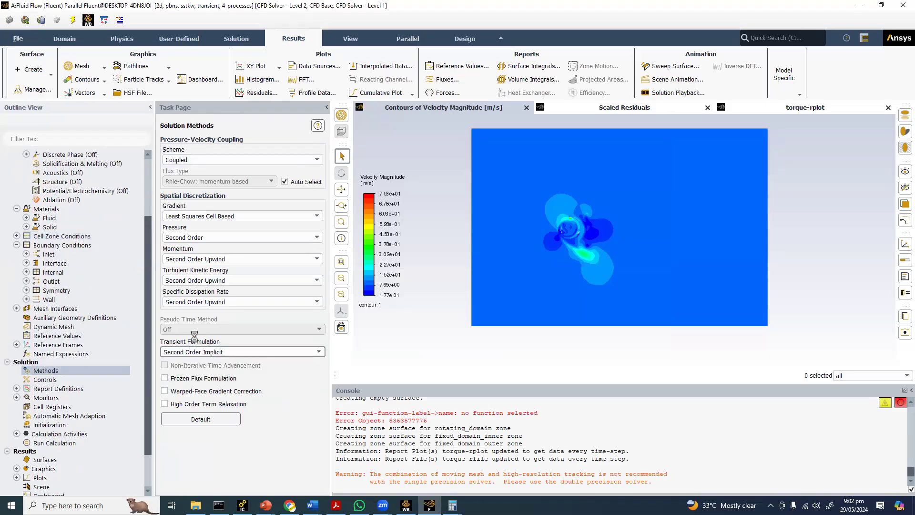
left_click(194, 161)
left_click(194, 171)
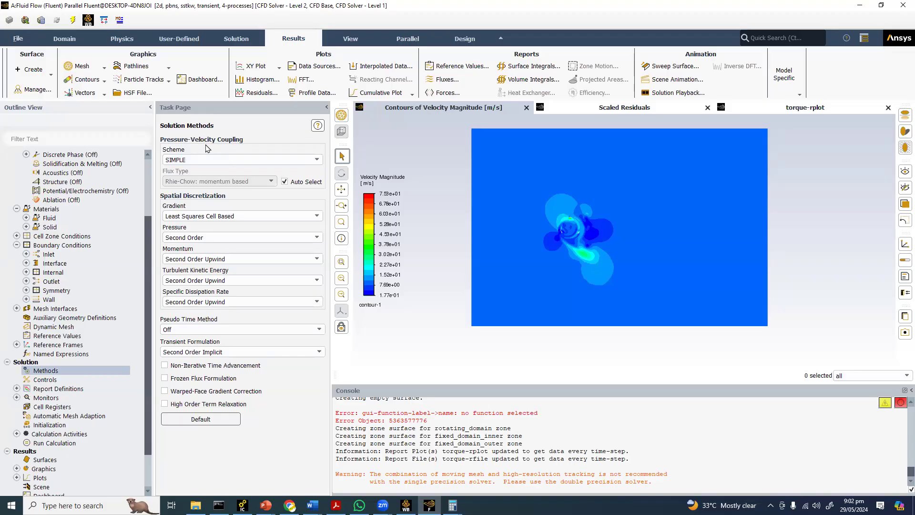
Step: Open the transient run settings at the time step size, and switch to the Darrius Turbine presentation in PowerPoint
double_click(45, 443)
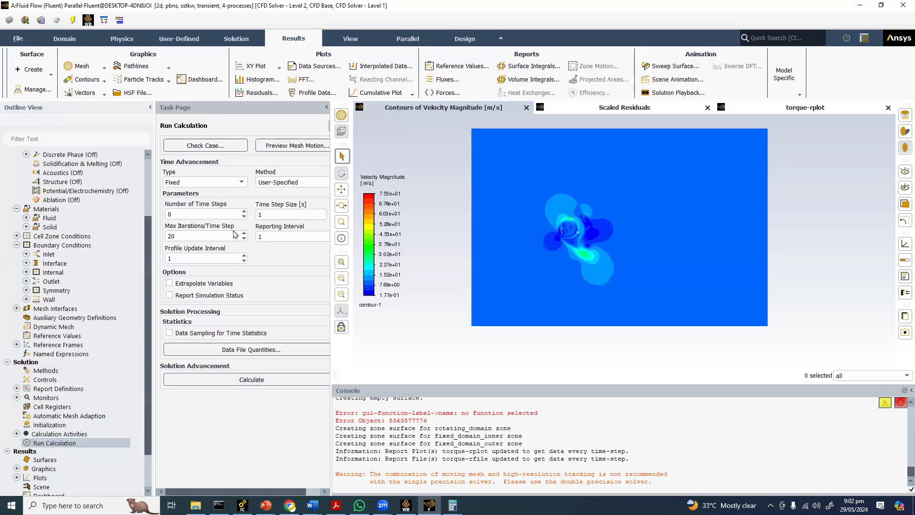
left_click_drag(273, 214, 250, 219)
left_click(265, 506)
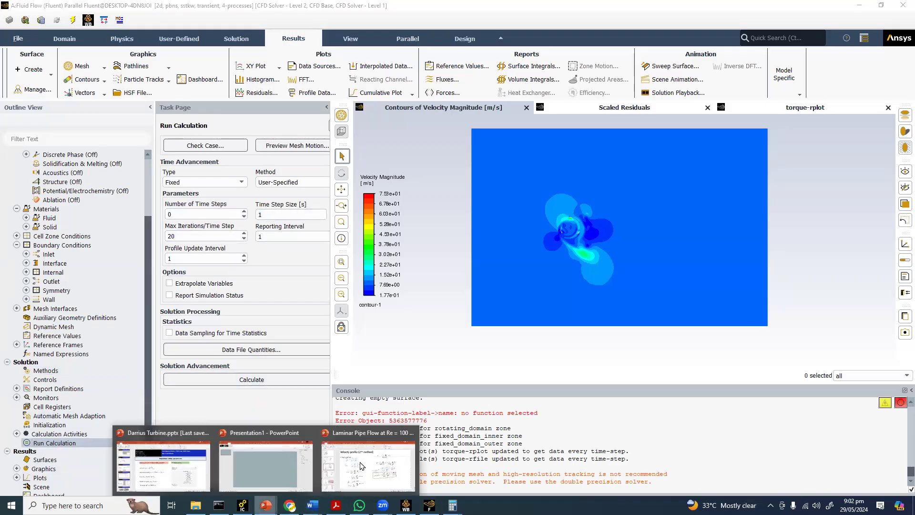
left_click(367, 465)
scroll(186, 480, "up", 2)
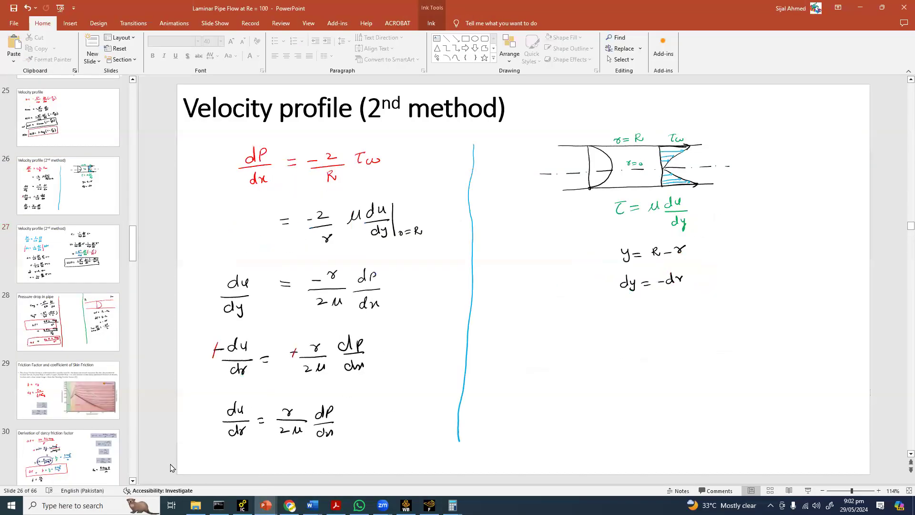
scroll(324, 380, "up", 2)
left_click(266, 506)
left_click(161, 461)
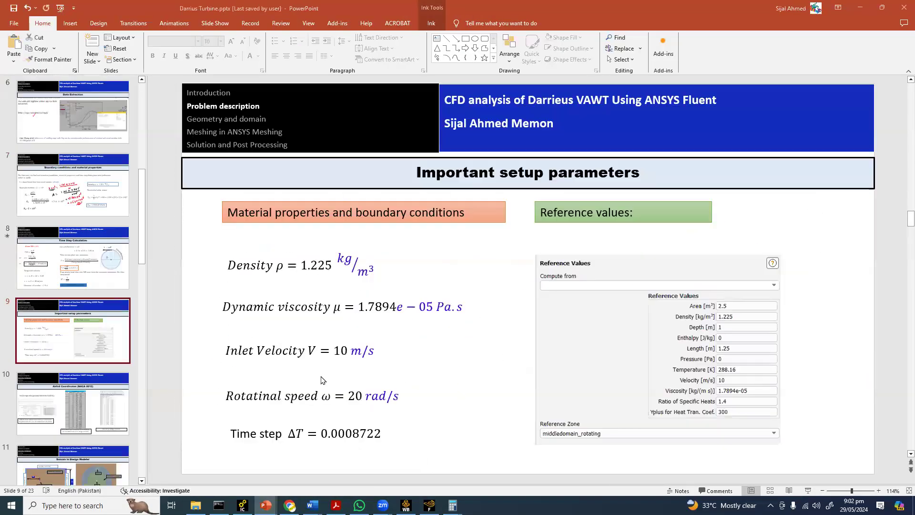
Step: Find the Time Step Calculation slide and read how the time step for the turbine's rotation is derived
scroll(321, 378, "up", 4)
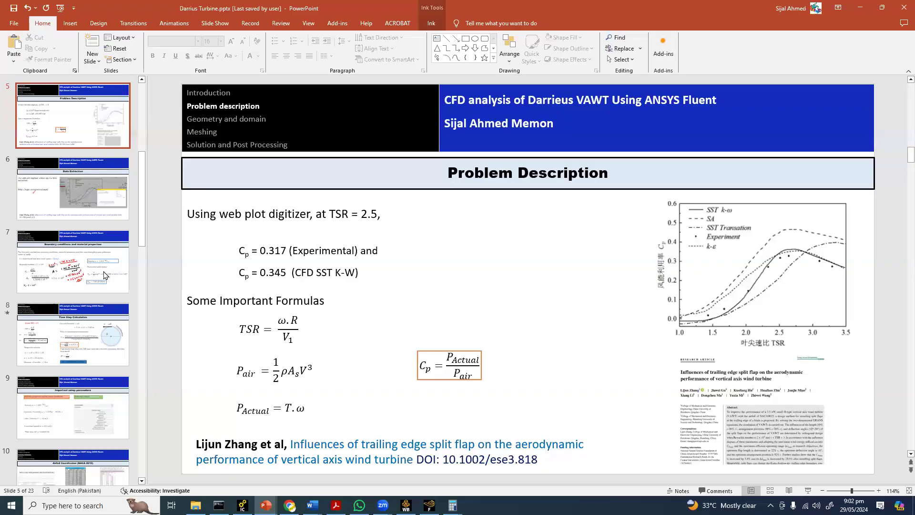
scroll(380, 342, "down", 1)
left_click(73, 262)
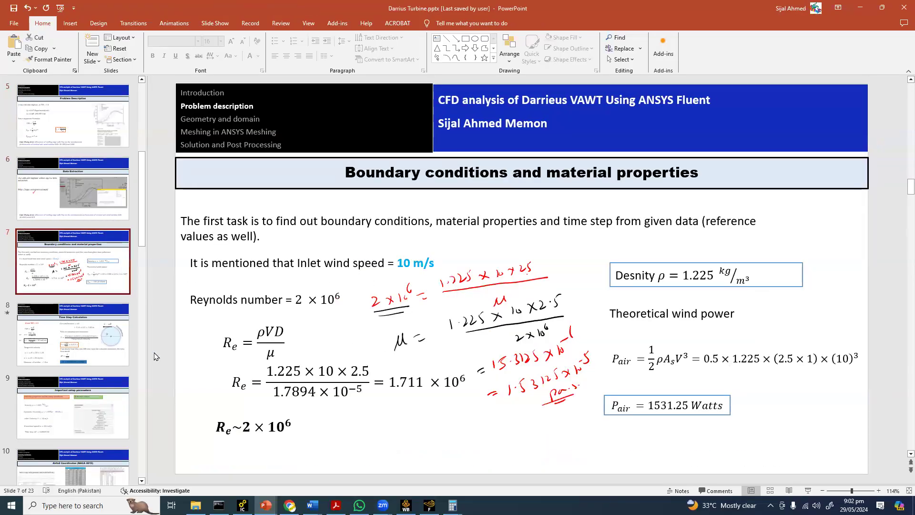
scroll(506, 459, "down", 1)
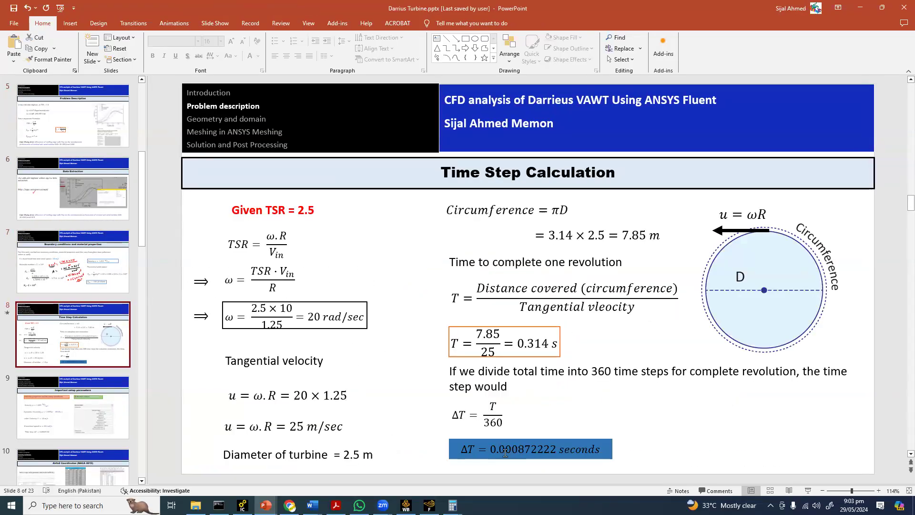
Step: Copy the decimal digits 000872222 of the calculated time step from the slide and switch back to Fluent
left_click_drag(499, 449, 549, 451)
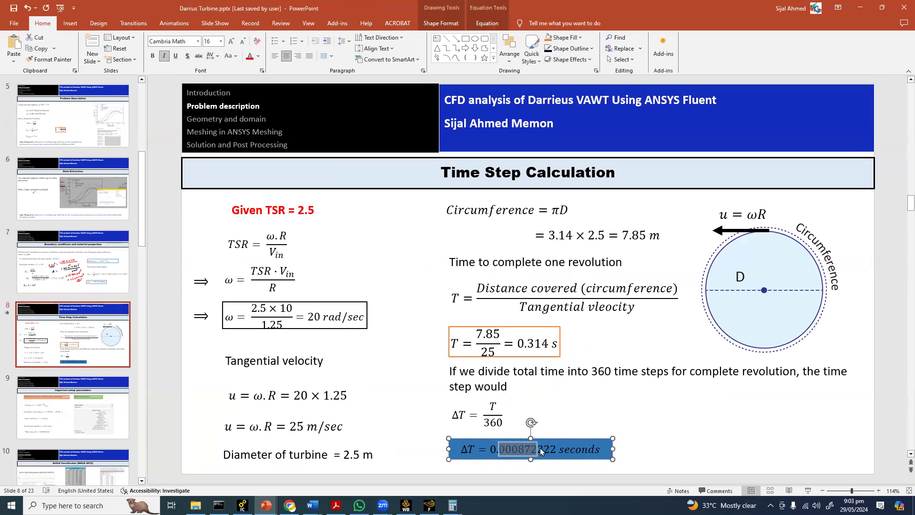
right_click(549, 248)
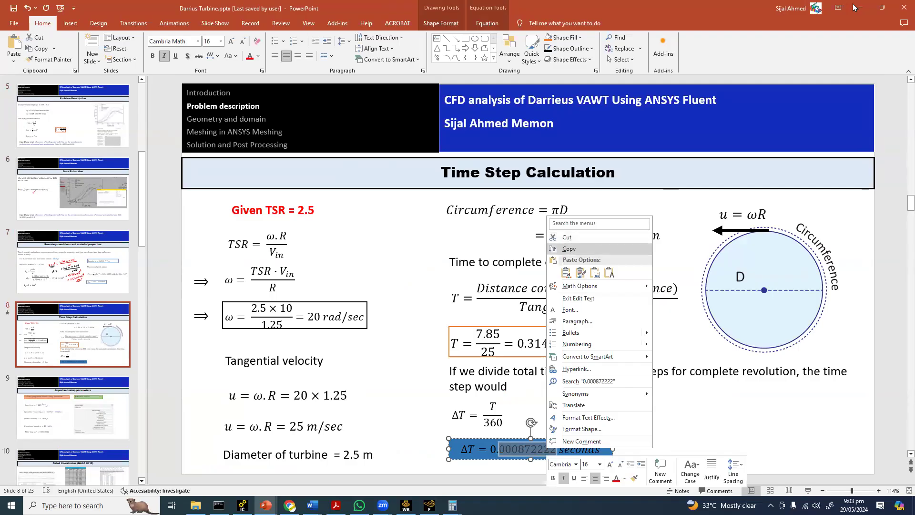
left_click(839, 8)
left_click(860, 7)
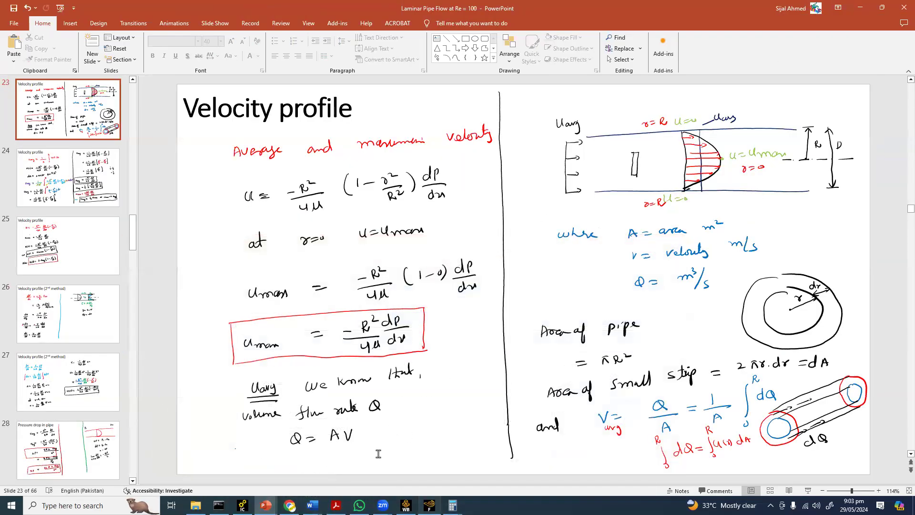
left_click(430, 505)
Step: Replace the time step size in the run settings with the copied digits 000872222
double_click(270, 216)
right_click(267, 213)
left_click(282, 267)
key("shift+Tab")
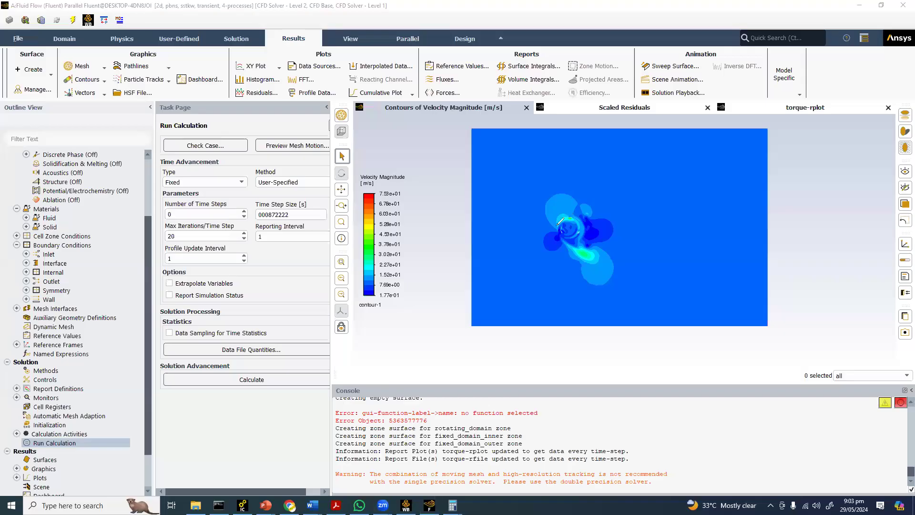
mouse_move(557, 233)
left_mouse_down()
mouse_move(577, 221)
mouse_move(560, 223)
left_mouse_up()
mouse_move(658, 184)
left_mouse_down()
mouse_move(658, 198)
mouse_move(715, 181)
left_mouse_up()
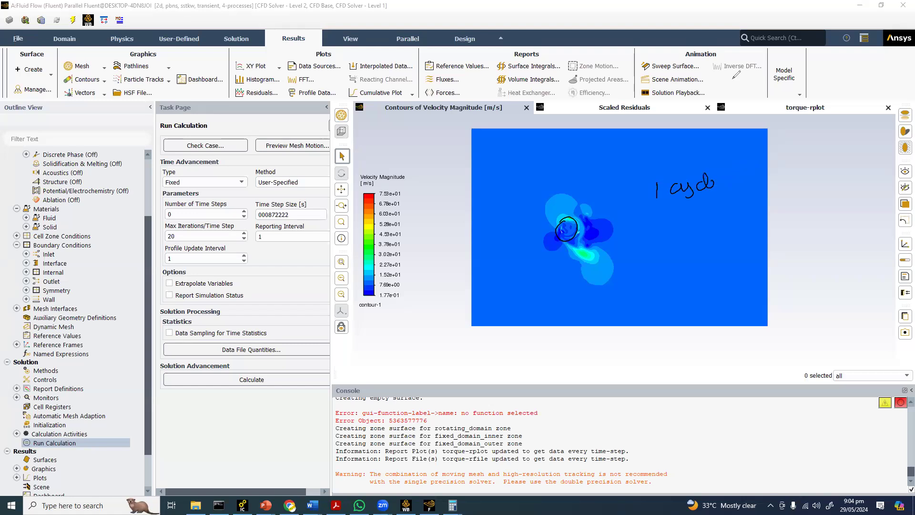
mouse_move(732, 79)
left_mouse_down()
mouse_move(733, 90)
mouse_move(762, 87)
left_mouse_up()
left_click_drag(752, 74, 779, 79)
mouse_move(800, 59)
left_mouse_down()
mouse_move(804, 75)
mouse_move(835, 82)
left_mouse_up()
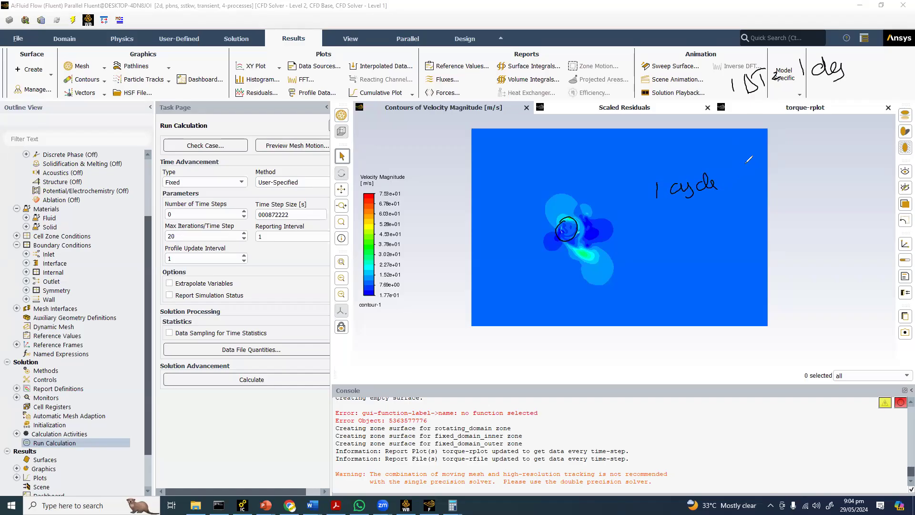
left_click_drag(721, 181, 737, 183)
mouse_move(745, 163)
left_mouse_down()
mouse_move(746, 176)
mouse_move(756, 170)
left_mouse_up()
left_click_drag(762, 164, 793, 162)
mouse_move(797, 155)
left_mouse_down()
mouse_move(793, 170)
mouse_move(807, 157)
left_mouse_up()
left_click_drag(803, 164, 814, 148)
left_click_drag(827, 131, 827, 140)
left_click_drag(835, 136, 848, 138)
mouse_move(858, 125)
left_mouse_down()
mouse_move(861, 136)
mouse_move(863, 122)
left_mouse_up()
left_click_drag(667, 231, 668, 240)
left_click_drag(667, 232, 690, 230)
mouse_move(690, 225)
left_mouse_down()
mouse_move(691, 233)
mouse_move(705, 222)
left_mouse_up()
mouse_move(707, 212)
left_mouse_down()
mouse_move(707, 221)
mouse_move(716, 215)
left_mouse_up()
left_click_drag(722, 209, 737, 210)
mouse_move(739, 194)
left_mouse_down()
mouse_move(749, 191)
mouse_move(759, 205)
left_mouse_up()
mouse_move(765, 195)
left_mouse_down()
mouse_move(751, 201)
mouse_move(769, 191)
left_mouse_up()
mouse_move(777, 182)
left_mouse_down()
mouse_move(777, 190)
mouse_move(813, 173)
left_mouse_up()
left_click_drag(805, 182, 832, 167)
left_click_drag(841, 160, 848, 163)
left_click_drag(850, 157, 843, 162)
left_click_drag(856, 150, 857, 156)
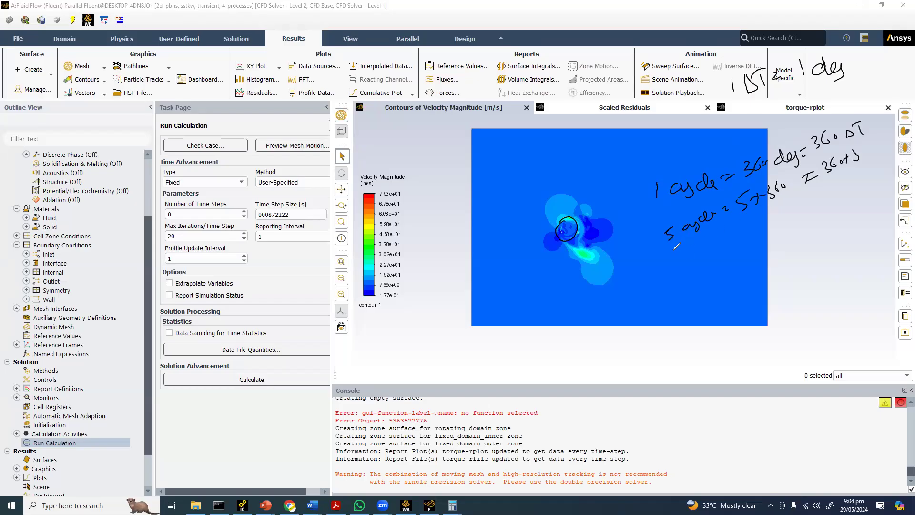
left_click_drag(669, 252, 849, 176)
mouse_move(649, 227)
left_mouse_down()
mouse_move(749, 177)
mouse_move(853, 146)
left_mouse_up()
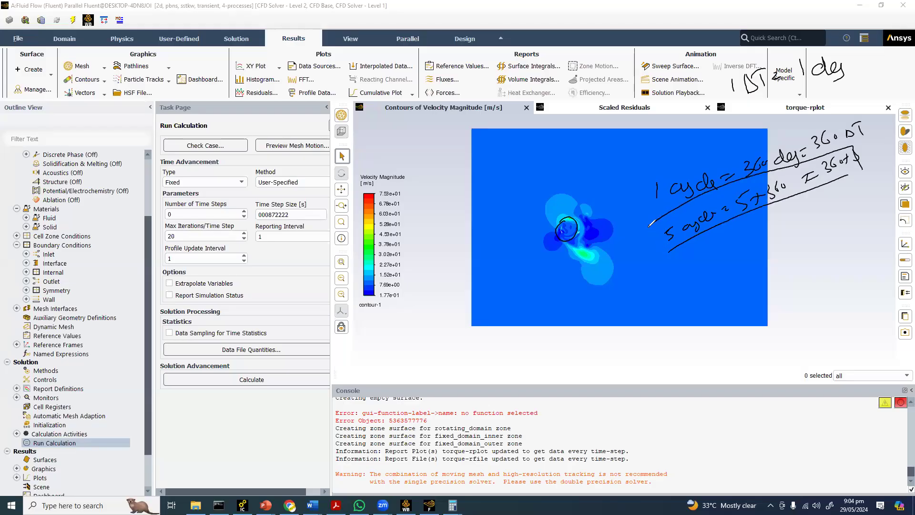
left_click_drag(647, 225, 664, 261)
mouse_move(680, 264)
left_mouse_down()
mouse_move(681, 276)
mouse_move(730, 250)
left_mouse_up()
left_click_drag(736, 244, 743, 242)
left_click_drag(737, 248, 745, 246)
mouse_move(698, 300)
left_mouse_down()
mouse_move(705, 311)
mouse_move(717, 298)
left_mouse_up()
left_click_drag(724, 287, 774, 265)
left_click_drag(783, 257, 786, 256)
left_click_drag(792, 249, 795, 259)
left_click_drag(800, 245, 803, 254)
left_click_drag(805, 247, 824, 244)
left_click_drag(829, 226, 830, 238)
left_click_drag(837, 230, 848, 229)
left_click_drag(856, 217, 857, 227)
left_click_drag(851, 219, 859, 214)
left_click_drag(823, 256, 857, 237)
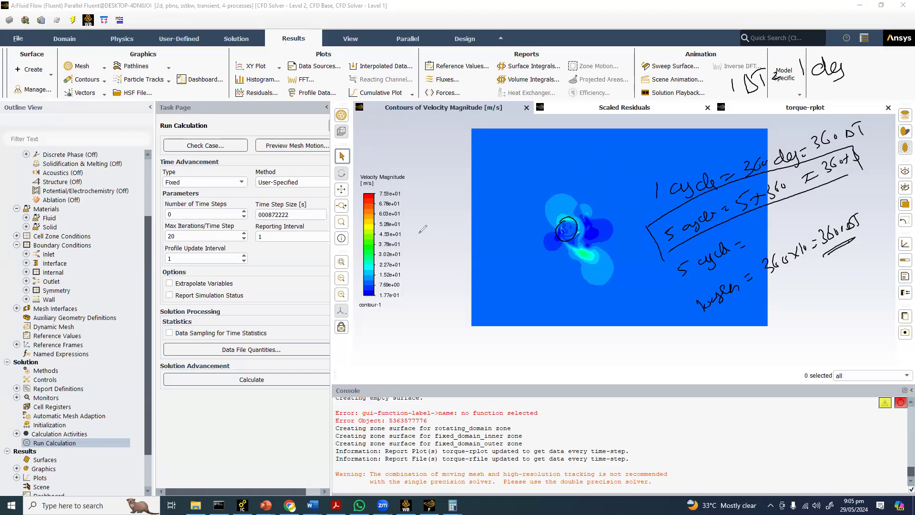
mouse_move(416, 225)
left_mouse_down()
mouse_move(419, 313)
mouse_move(541, 300)
left_mouse_up()
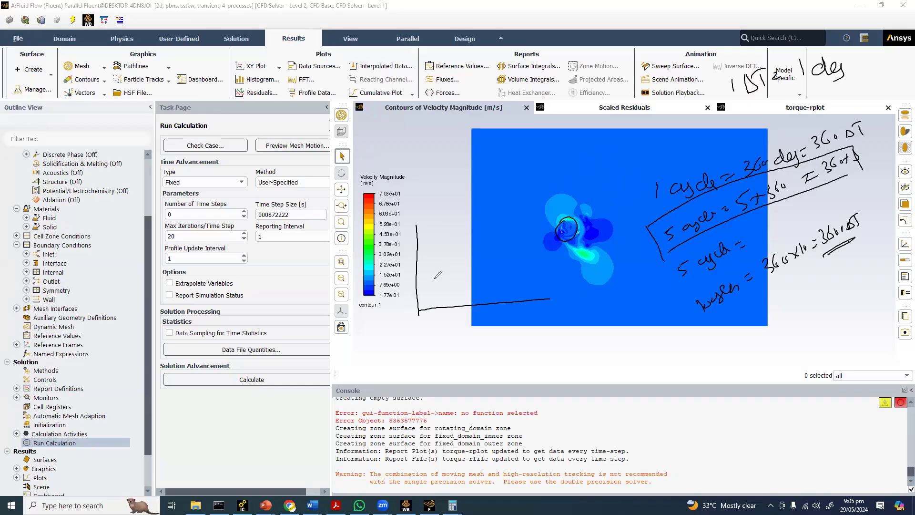
left_click_drag(433, 279, 469, 274)
left_click_drag(401, 264, 404, 259)
mouse_move(463, 314)
left_mouse_down()
mouse_move(465, 326)
mouse_move(470, 310)
left_mouse_up()
left_click_drag(471, 318, 484, 315)
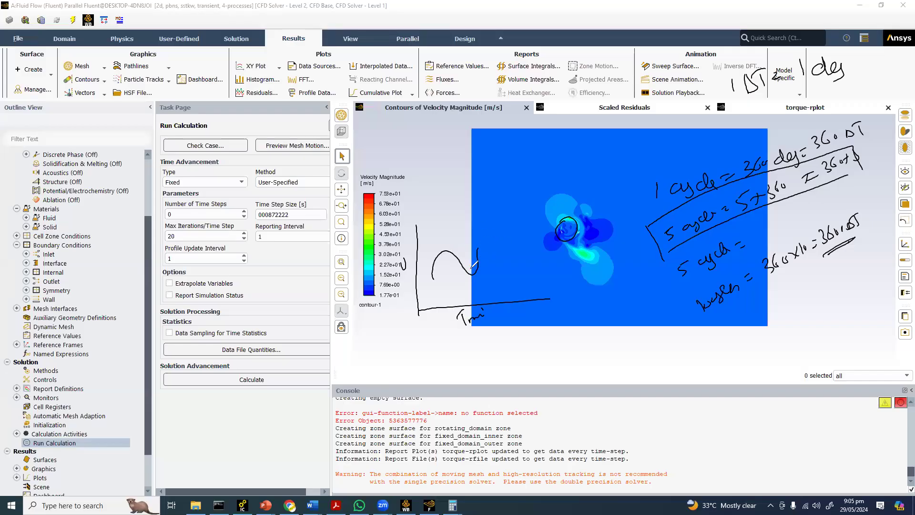
mouse_move(479, 245)
left_mouse_down()
mouse_move(515, 222)
mouse_move(537, 249)
mouse_move(552, 217)
mouse_move(572, 262)
mouse_move(580, 257)
left_mouse_up()
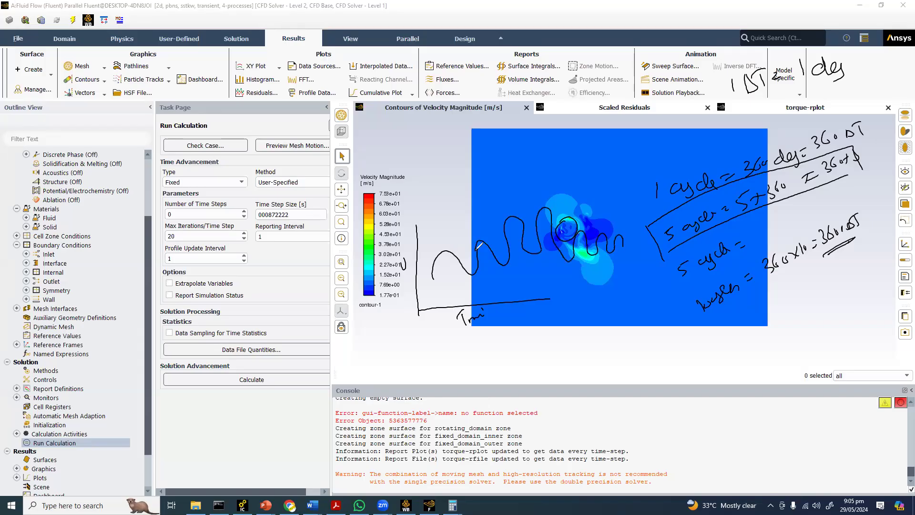
left_click_drag(641, 239, 652, 248)
left_click_drag(561, 172, 647, 165)
mouse_move(553, 341)
left_mouse_down()
mouse_move(553, 355)
mouse_move(664, 309)
left_mouse_up()
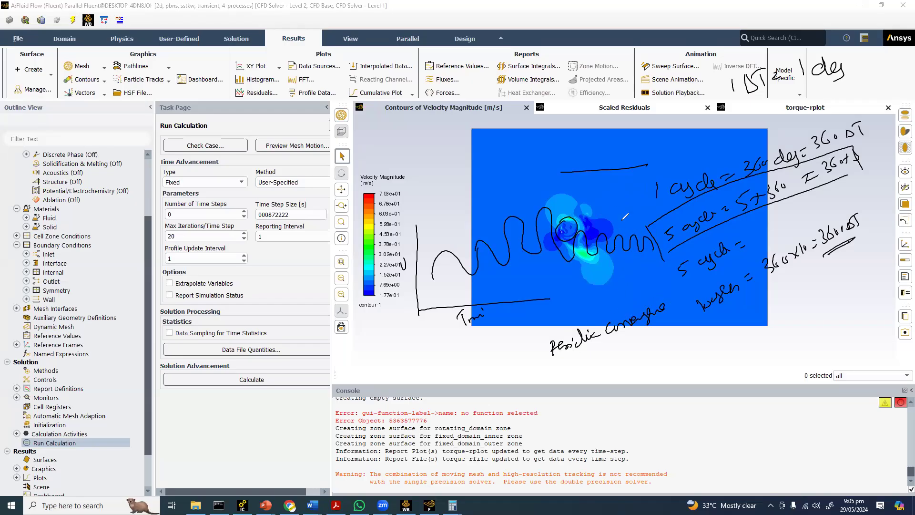
left_click_drag(630, 208, 612, 235)
left_click_drag(674, 242, 729, 222)
mouse_move(743, 302)
left_mouse_down()
mouse_move(749, 311)
mouse_move(766, 295)
left_mouse_up()
left_click_drag(740, 325, 771, 305)
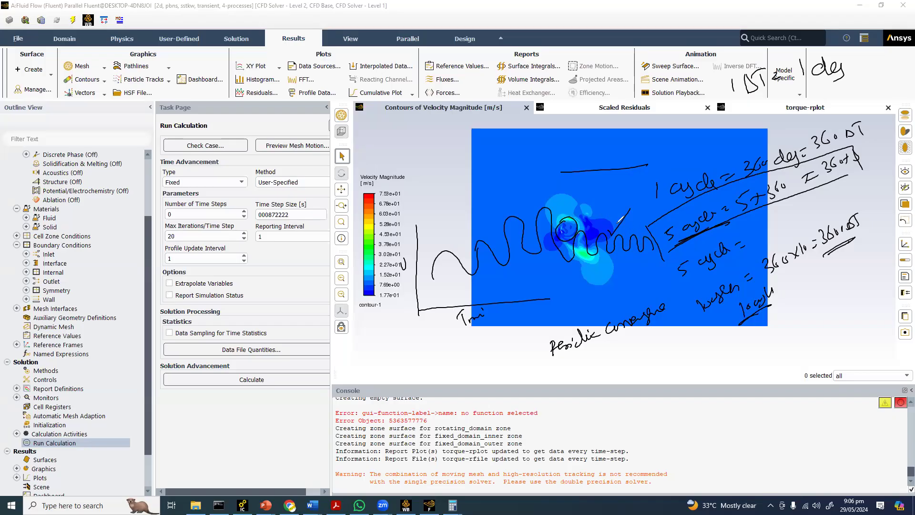
mouse_move(621, 220)
left_mouse_down()
mouse_move(598, 234)
mouse_move(632, 206)
left_mouse_up()
Step: Set the number of time steps to 3600 and enable Extrapolate Variables
left_click(125, 212)
double_click(190, 215)
type("3600")
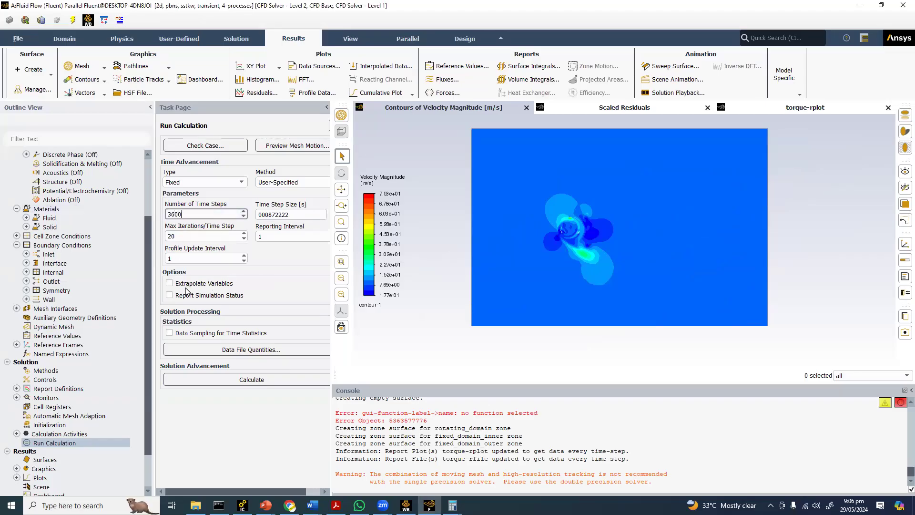
key("Tab")
left_click(187, 284)
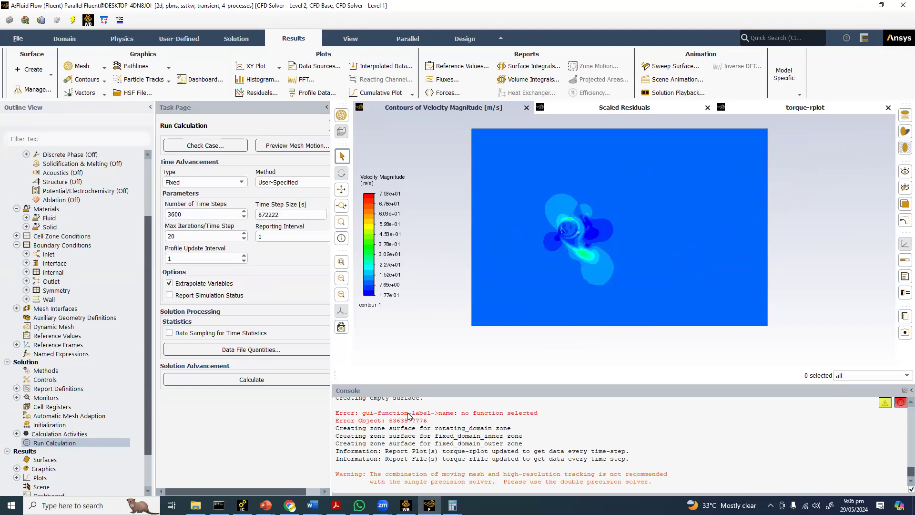
Step: Try to run the transient calculation with the changed settings for the current calculation only, overwriting the existing file
key("Return")
key("Return")
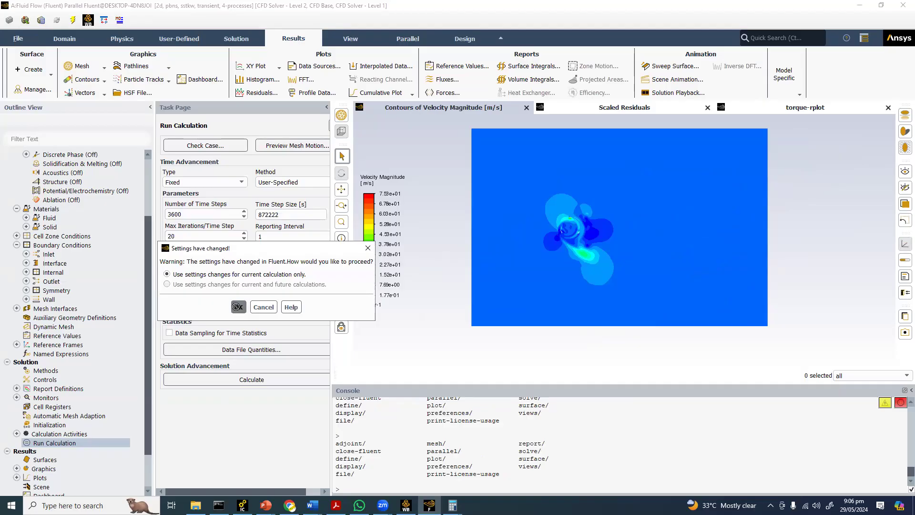
left_click(239, 307)
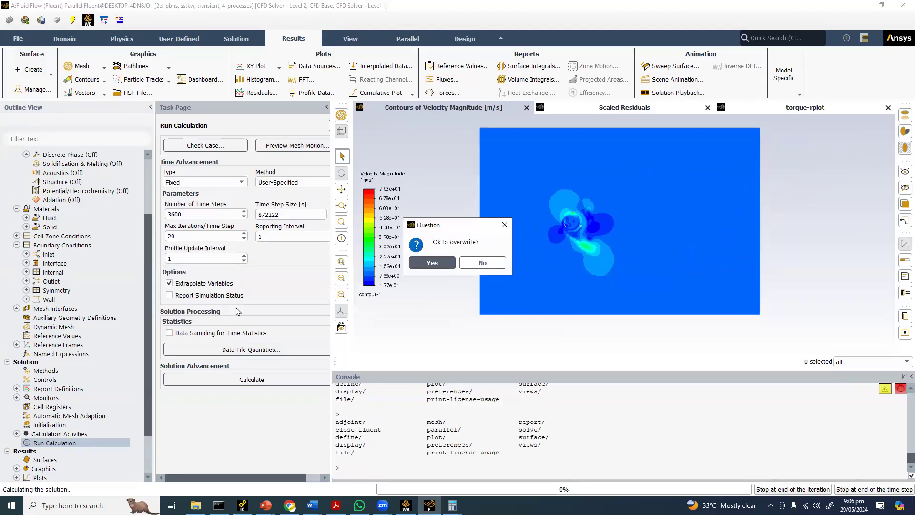
left_click(431, 264)
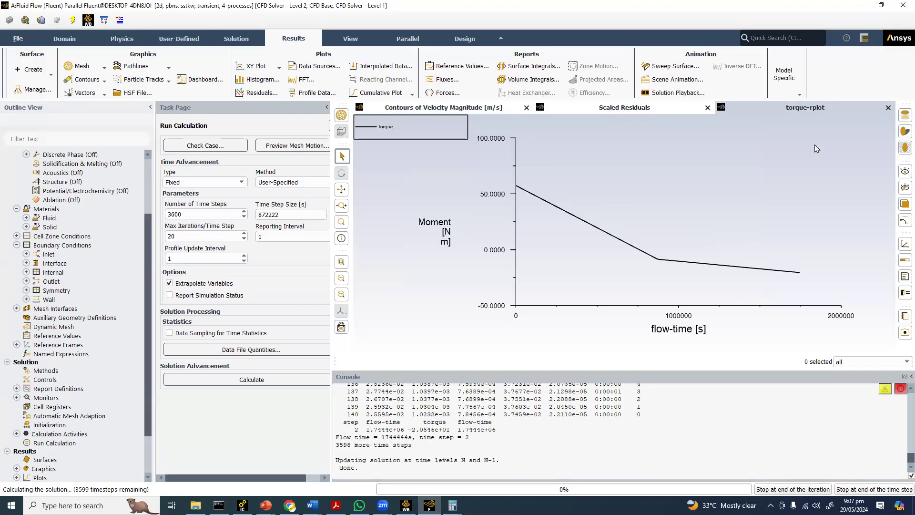
left_click(834, 108)
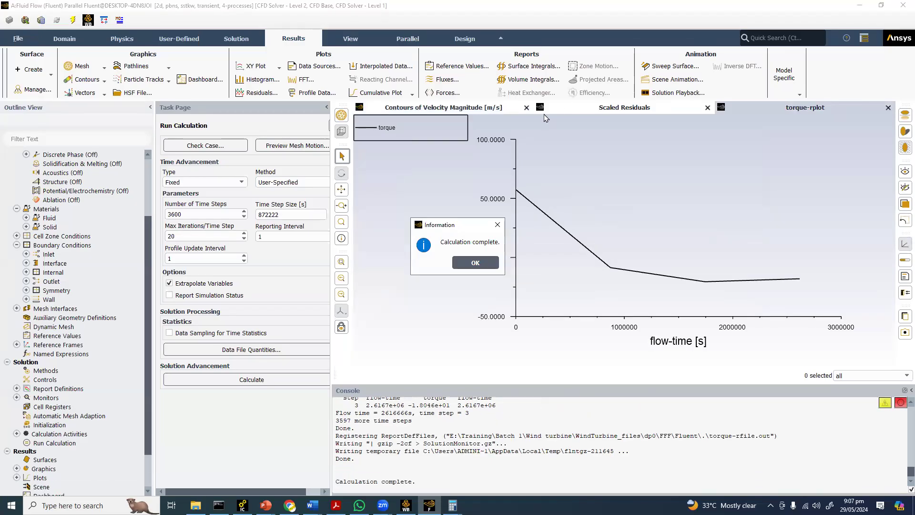
left_click(459, 262)
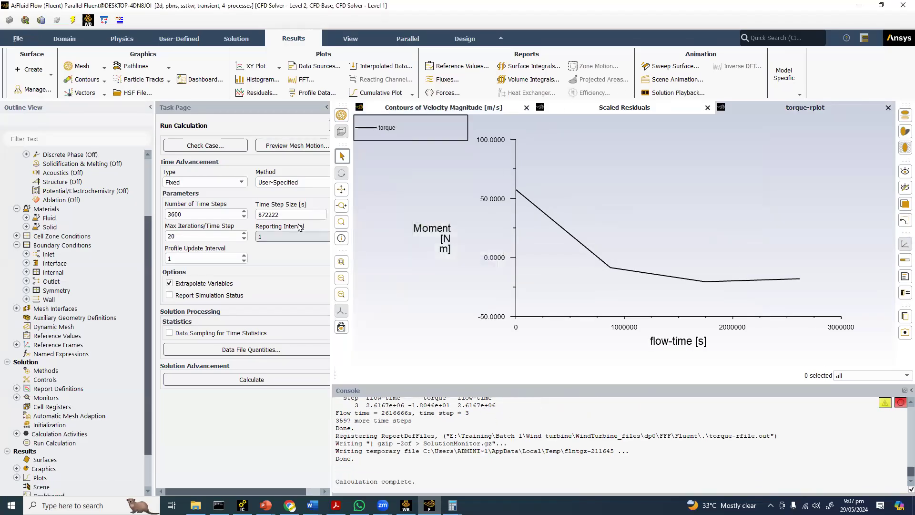
Step: Set the time step size to 0.0000872222 s in the run settings
left_click(260, 214)
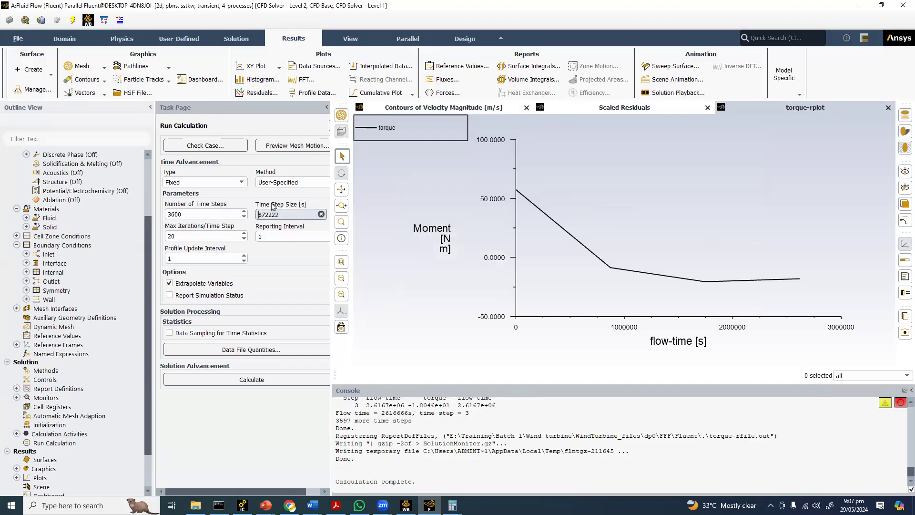
type("0.0000")
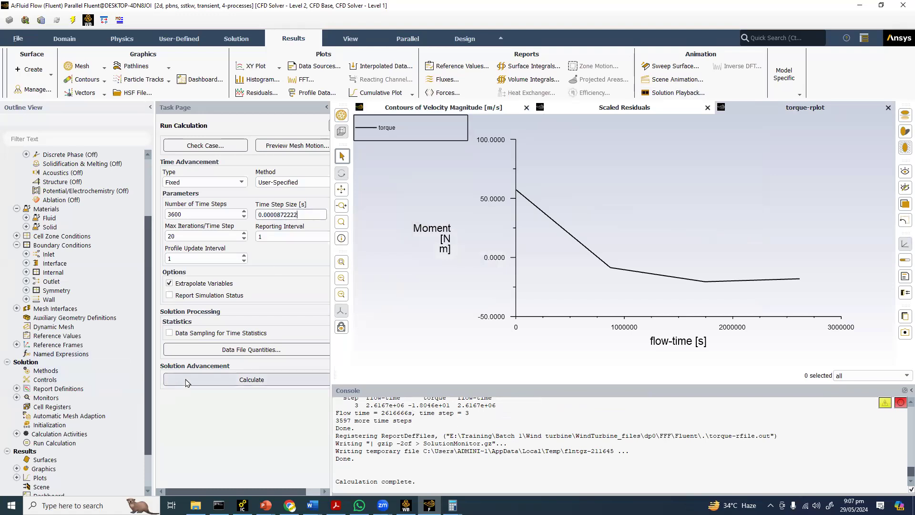
scroll(90, 324, "up", 3)
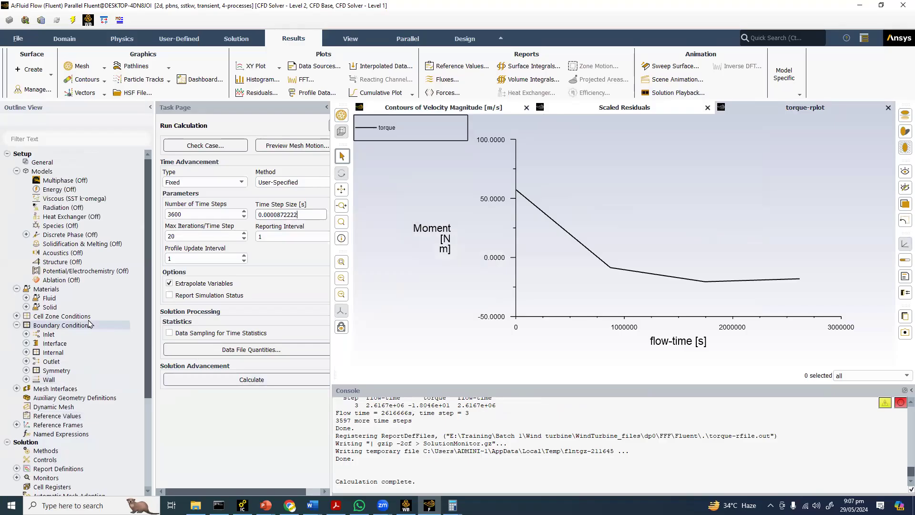
scroll(82, 353, "down", 3)
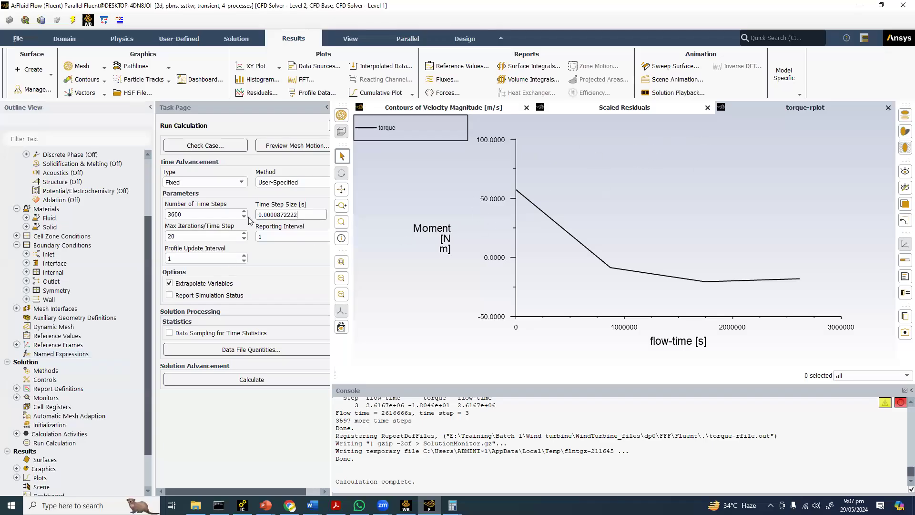
double_click(311, 214)
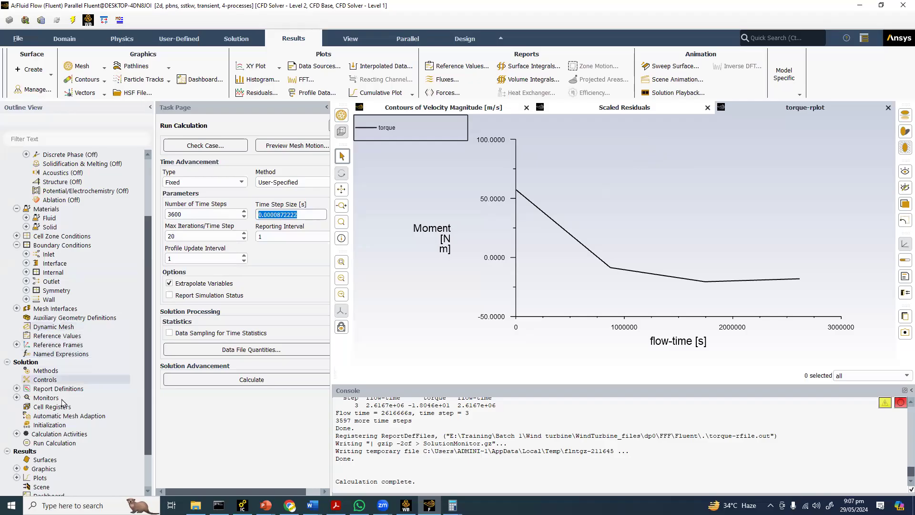
Step: Reinitialize the solution with Hybrid Initialization, discarding the unsaved data
left_click(53, 424)
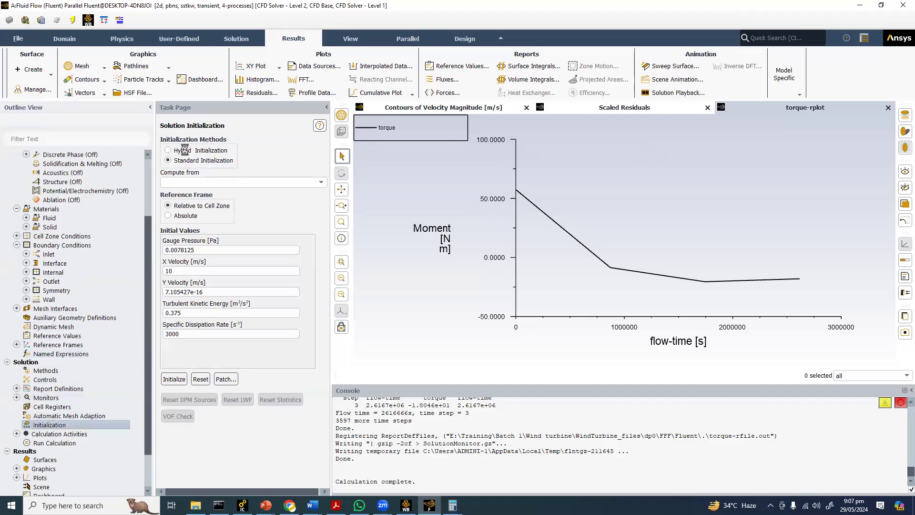
left_click(183, 150)
left_click(225, 179)
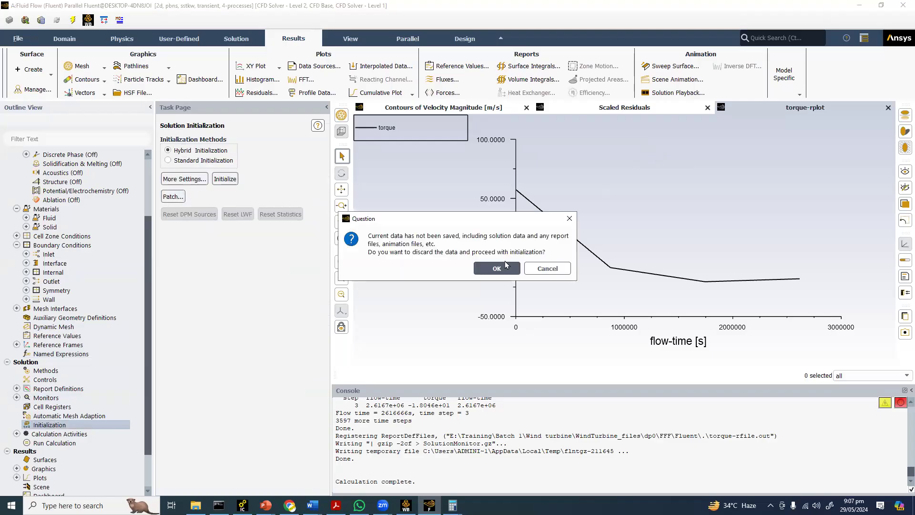
left_click(507, 268)
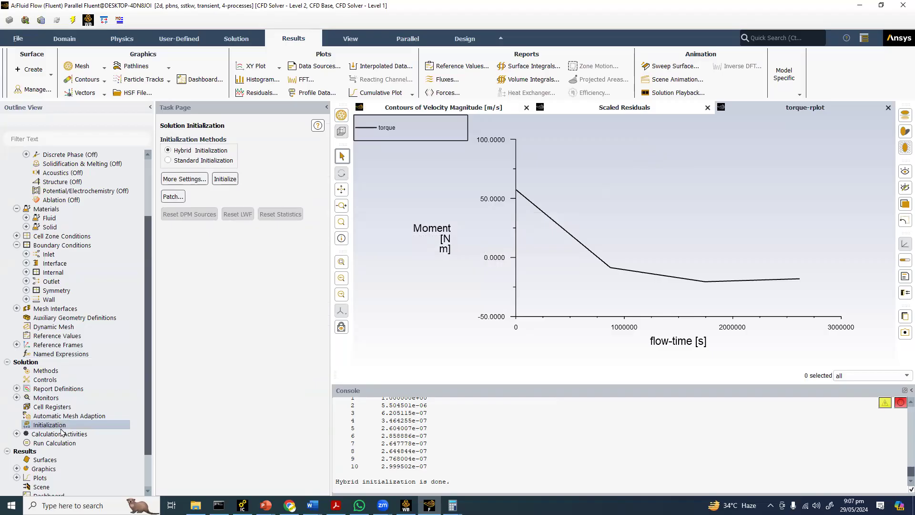
Step: Run the transient calculation with the changed settings for the current calculation and stop it at the end of the time step
left_click(54, 443)
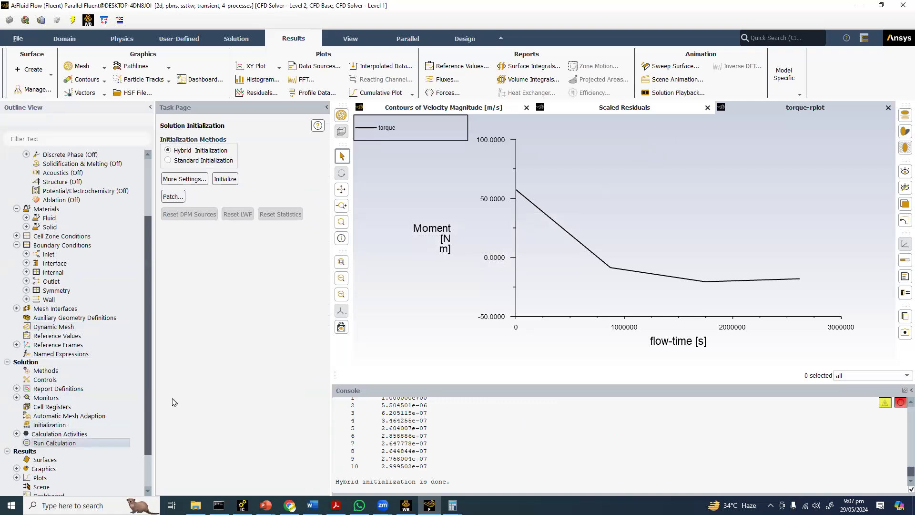
left_click(229, 381)
left_click(238, 308)
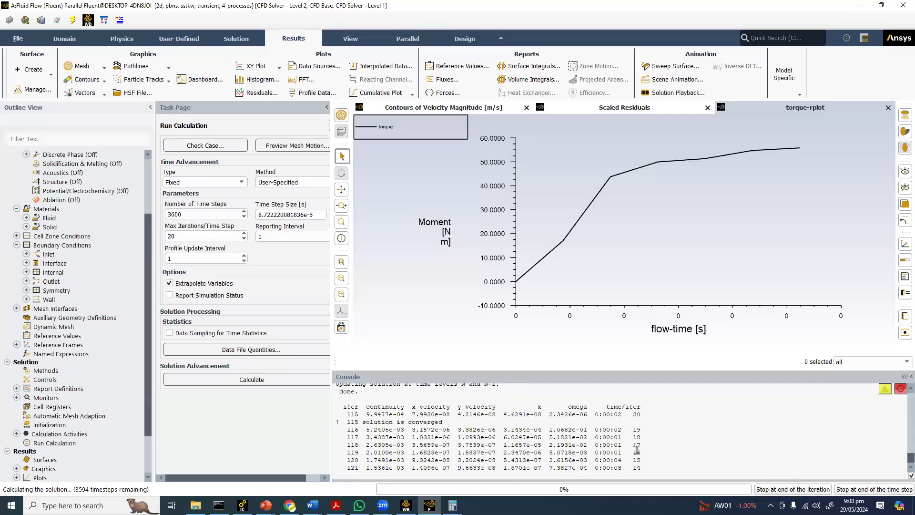
left_click(853, 491)
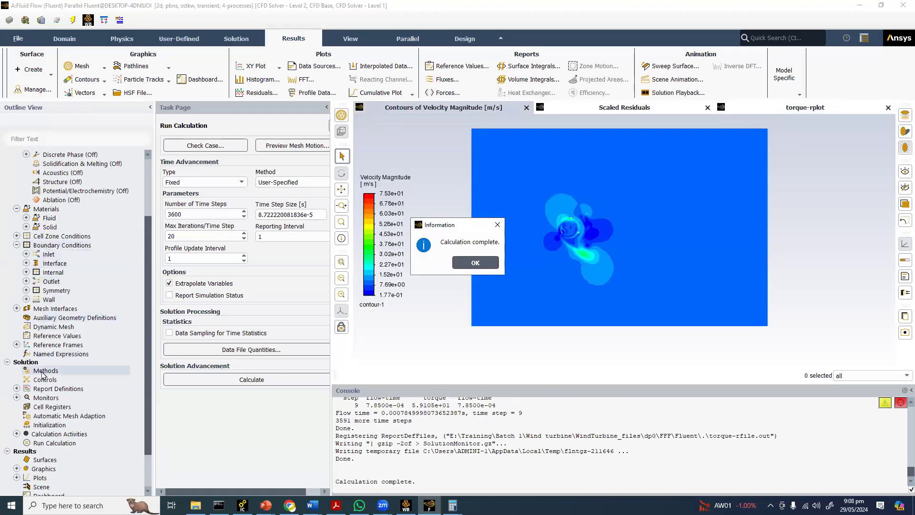
Step: Set the continuity residual's absolute convergence criterion to 0.000000001 and dismiss the calculation notice
double_click(47, 398)
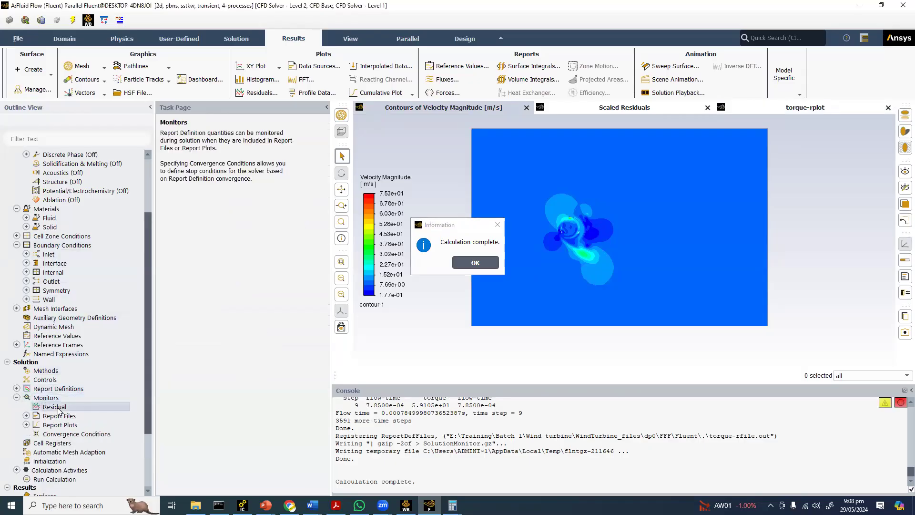
double_click(57, 408)
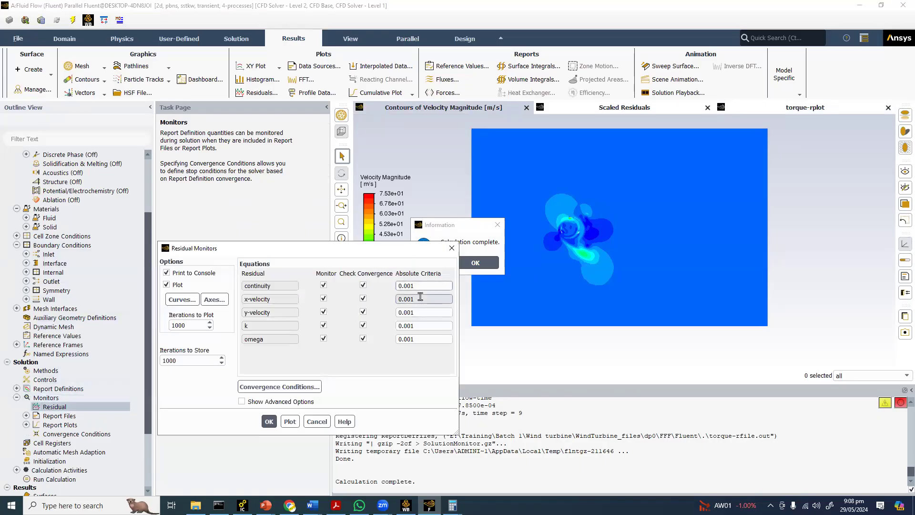
type("000000")
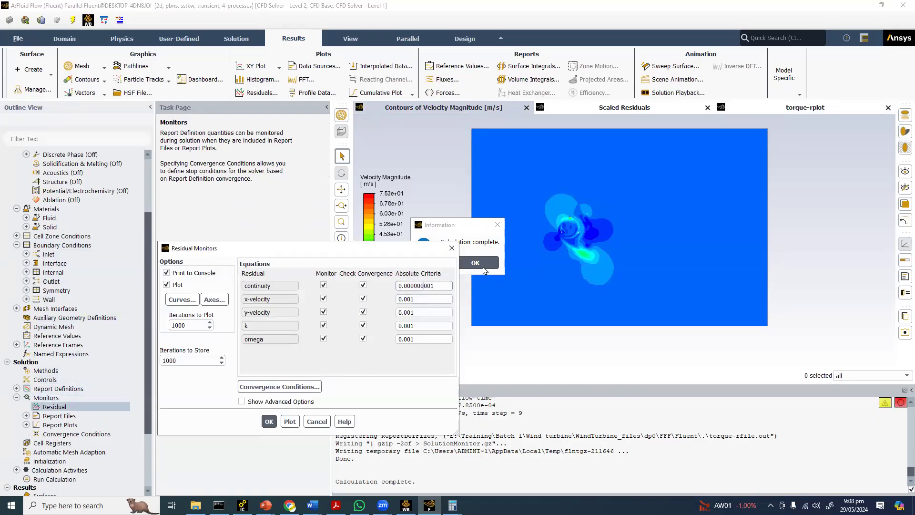
left_click(269, 422)
key("Return")
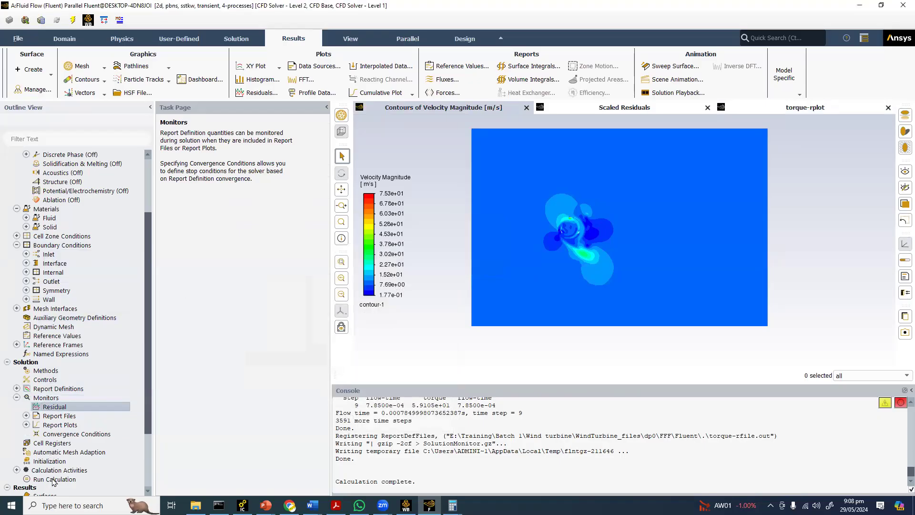
Step: Run the transient calculation with the settings changes for the current calculation only and show the torque plot
left_click(54, 479)
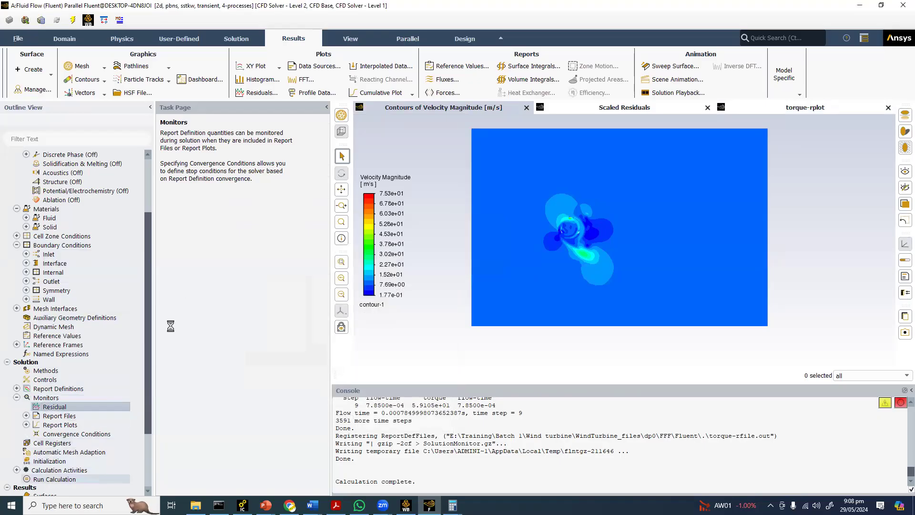
left_click(176, 380)
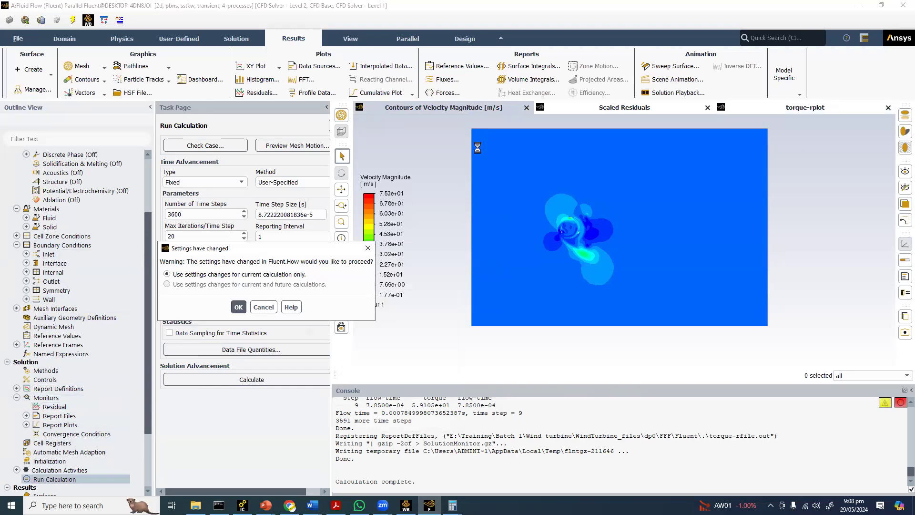
key("Return")
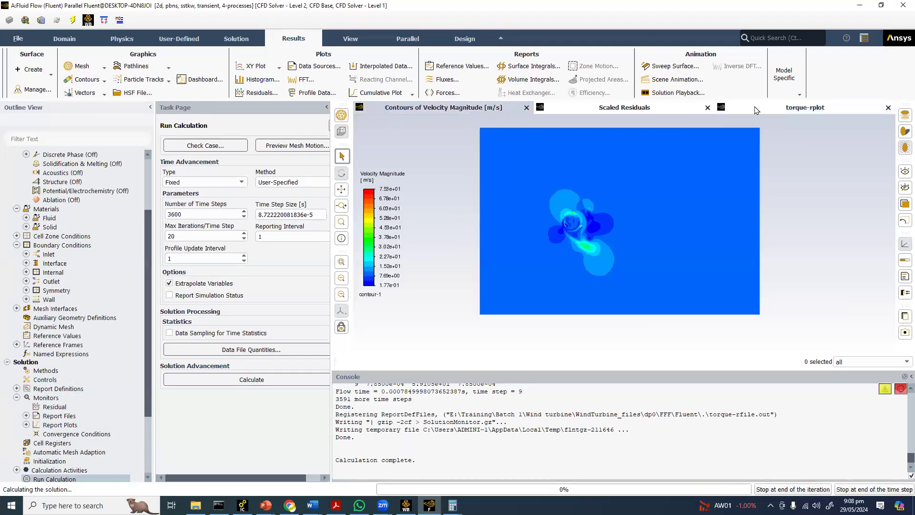
left_click(780, 108)
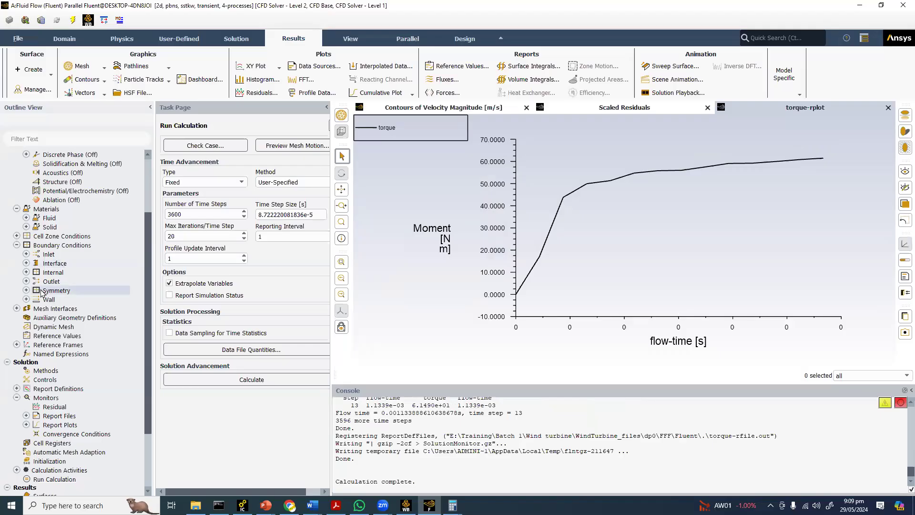
Step: Set the x-axis of torque-rplot to time-step and resume the calculation with the settings changes for the current calculation only
left_click(26, 424)
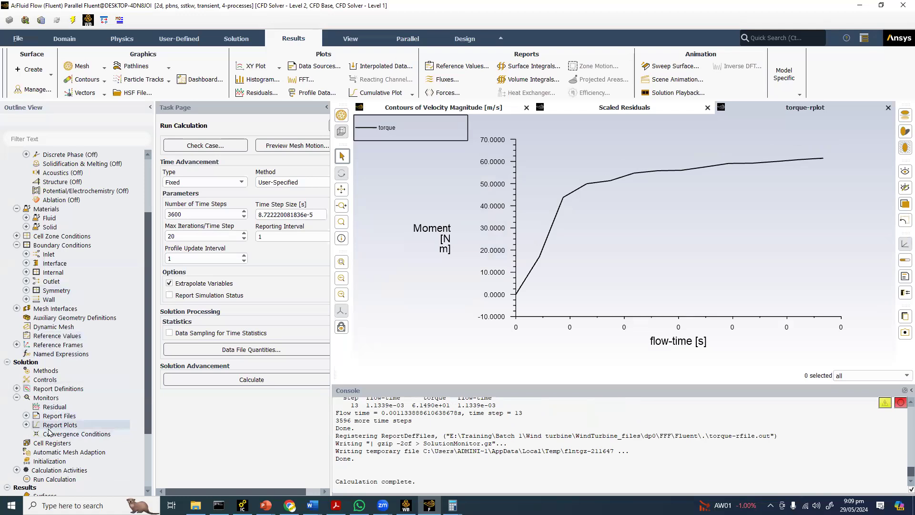
double_click(67, 434)
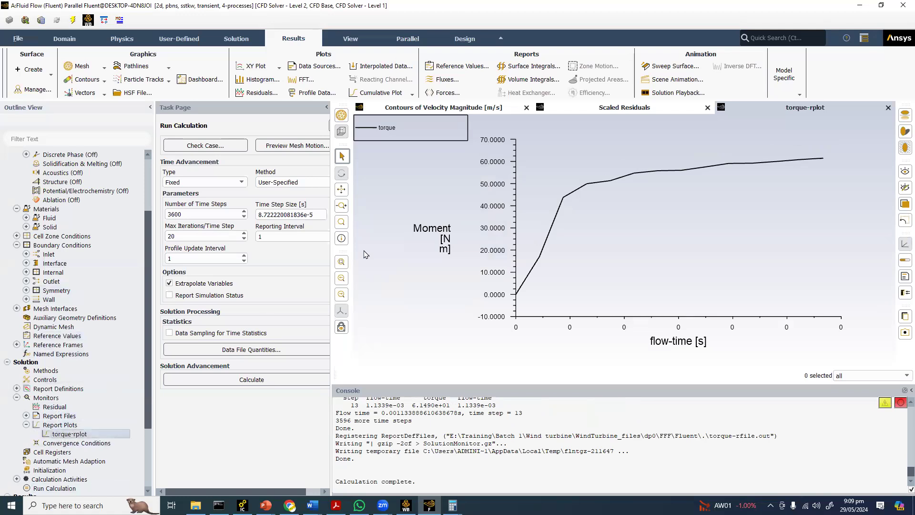
left_click(389, 304)
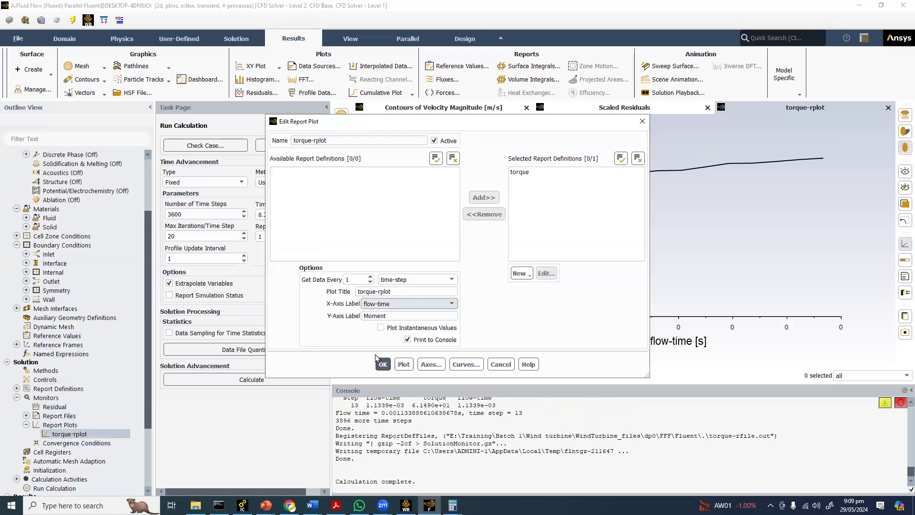
left_click(377, 321)
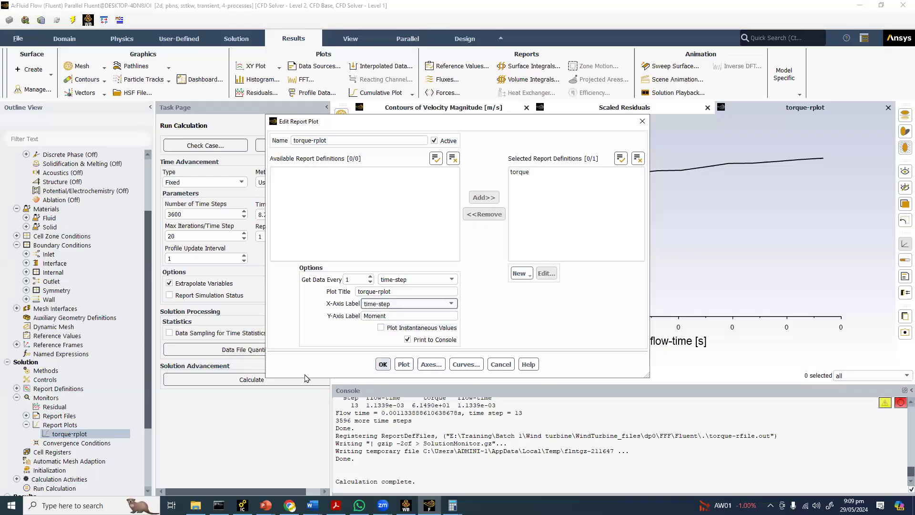
key("Return")
left_click(305, 379)
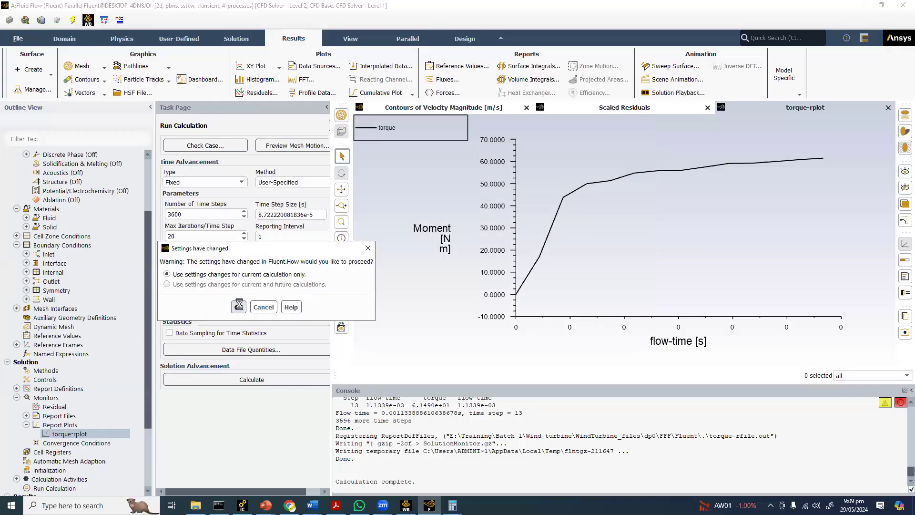
left_click(239, 306)
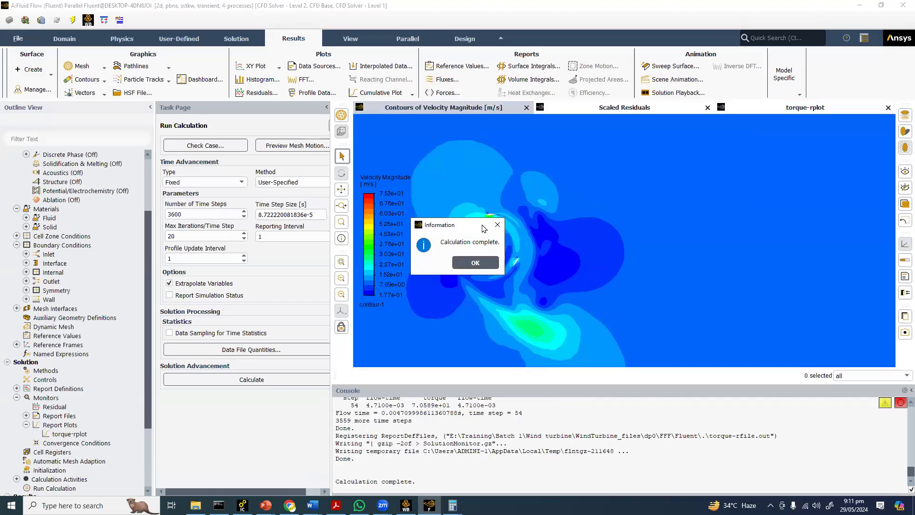
Step: Start a new filled velocity magnitude contour, clear its surfaces, enable Draw Mesh and display the mesh edges of the turbine blades
scroll(562, 233, "up", 7)
middle_click_drag(505, 214, 650, 203)
left_click(73, 84)
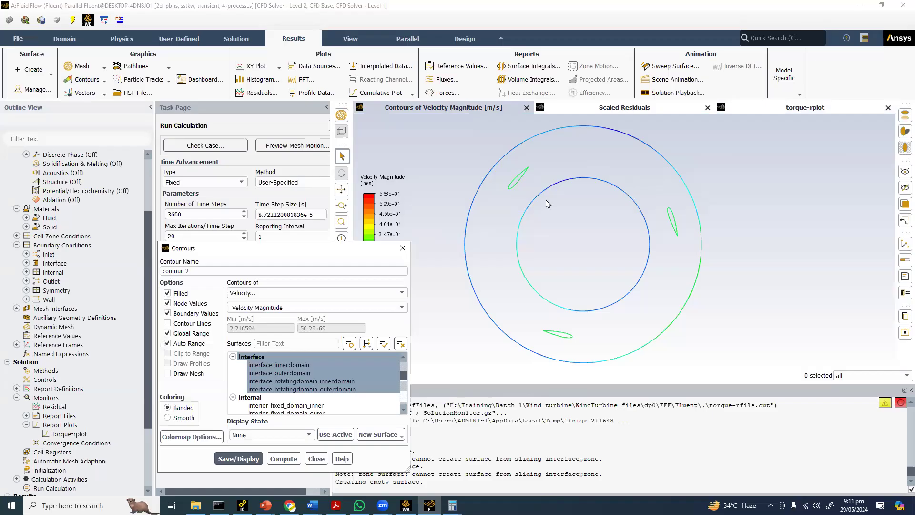
scroll(545, 200, "down", 1)
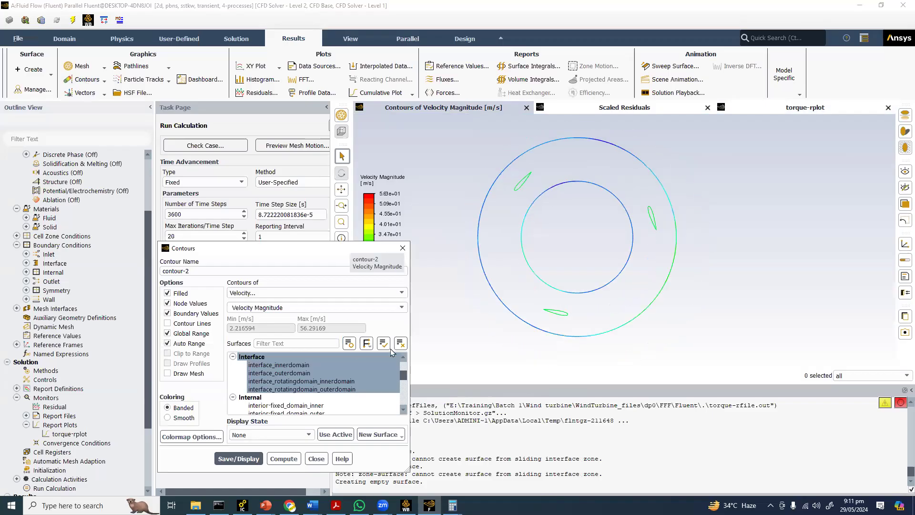
left_click(196, 373)
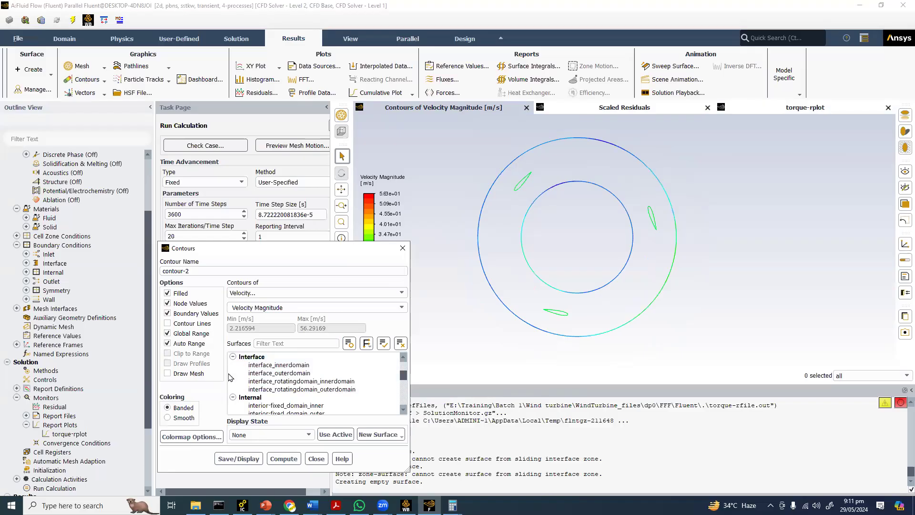
left_click_drag(654, 301, 743, 230)
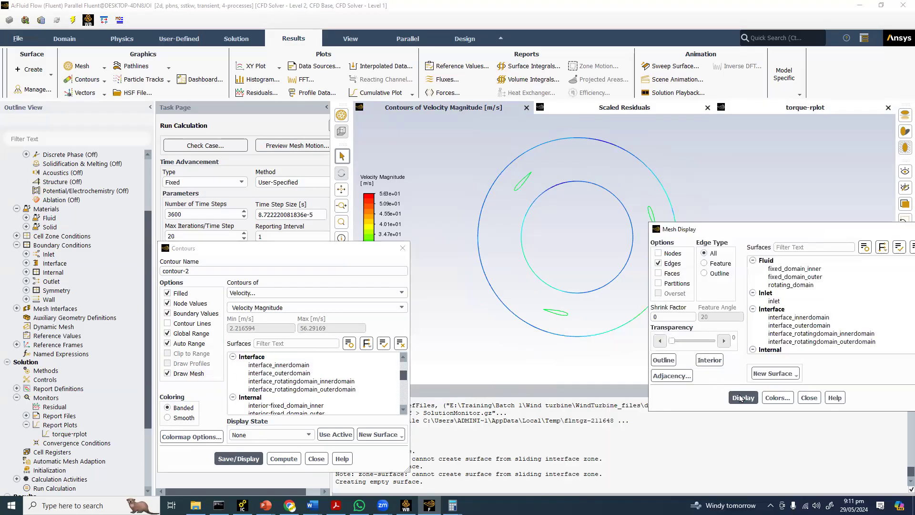
left_click(744, 397)
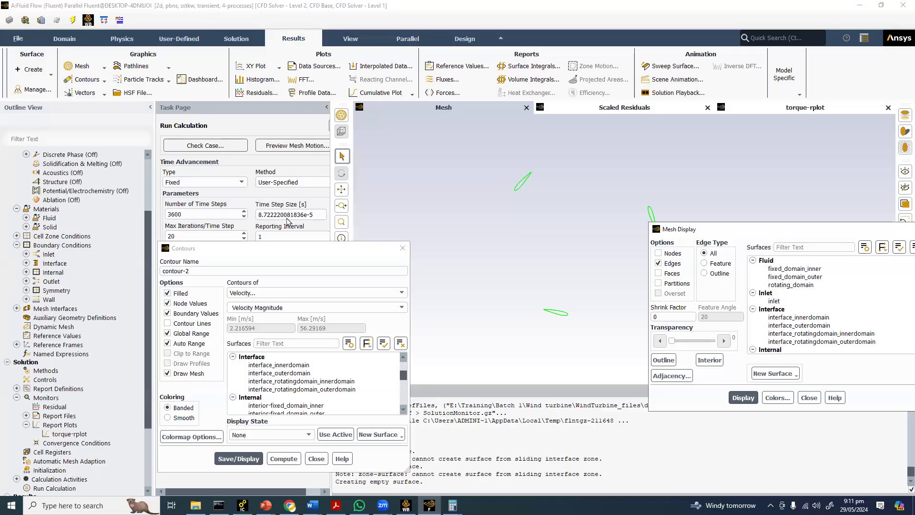
Step: Display only the windturbine wall's mesh edges, colored by surface, and close the mesh and contour settings
left_click_drag(782, 229, 236, 234)
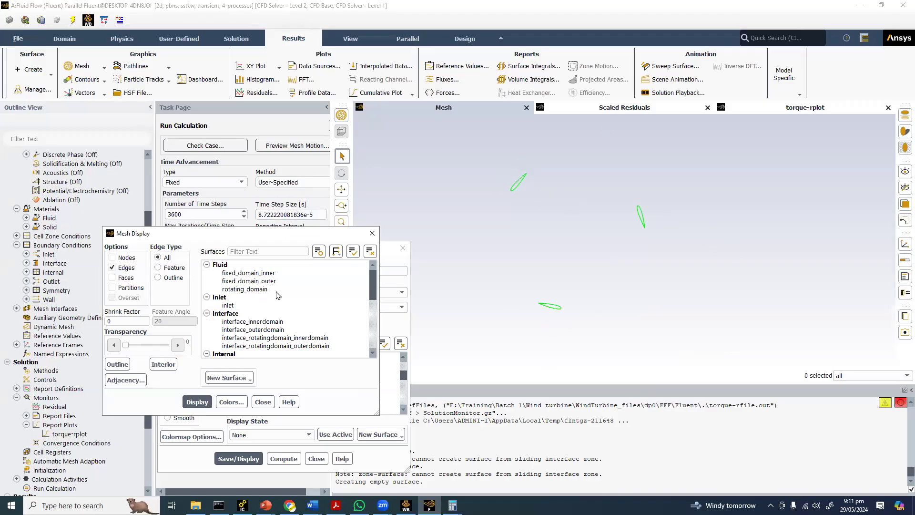
scroll(282, 300, "down", 3)
scroll(344, 268, "down", 3)
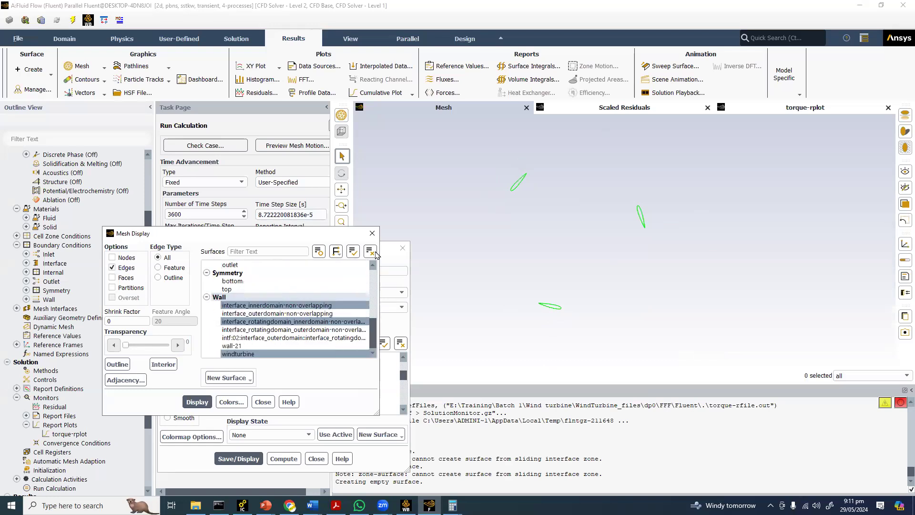
left_click(232, 402)
left_click(321, 378)
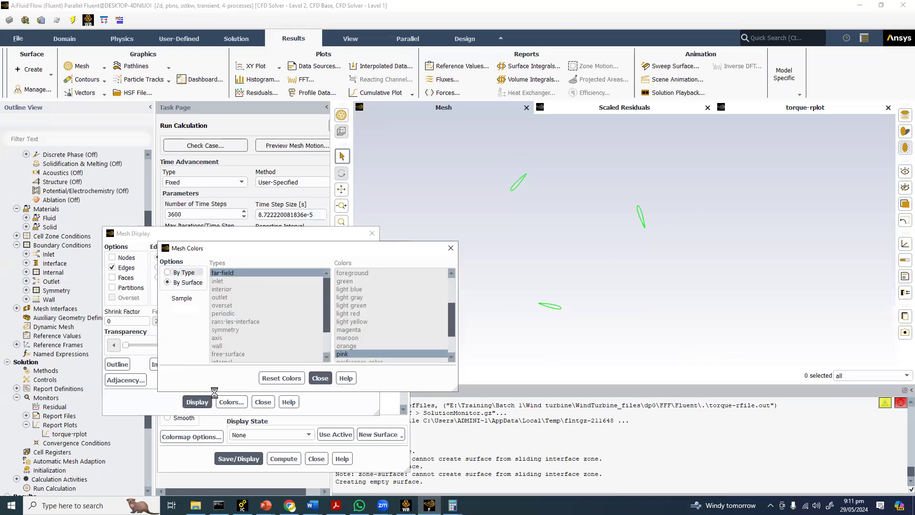
left_click(197, 402)
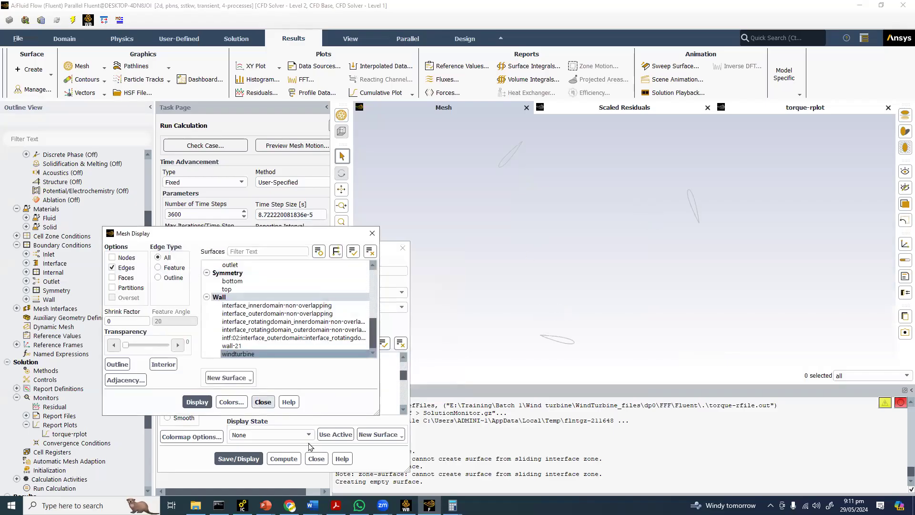
left_click(263, 402)
left_click(316, 459)
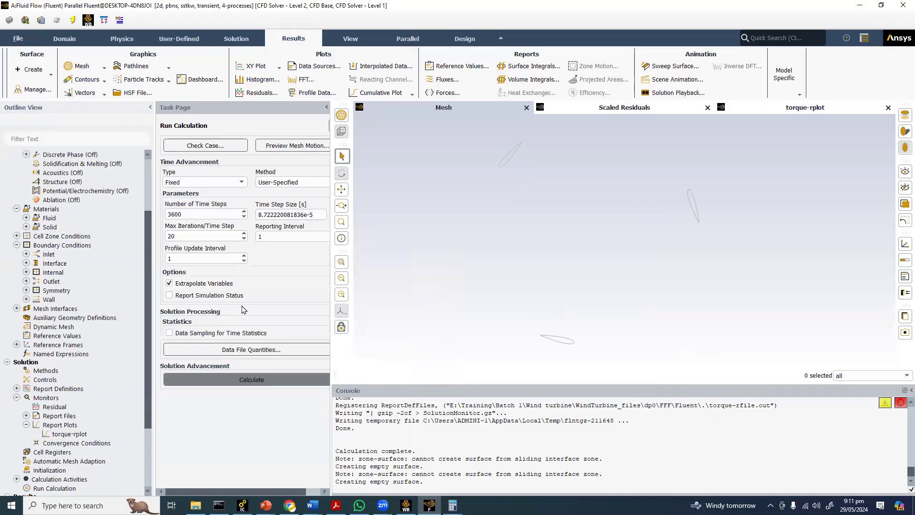
Step: Resume the transient calculation, accepting the settings changes for the current calculation only
left_click(252, 380)
left_click(238, 306)
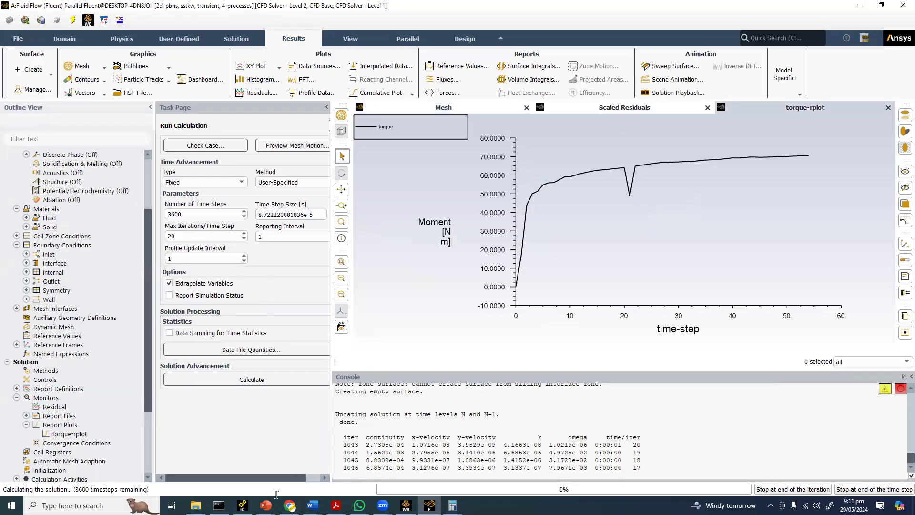
Step: Switch to the Darrius Turbine.pptx presentation in PowerPoint and look through the slides on problem setup, time step calculation and solution progress
left_click(266, 505)
key("super+4")
key("super+4")
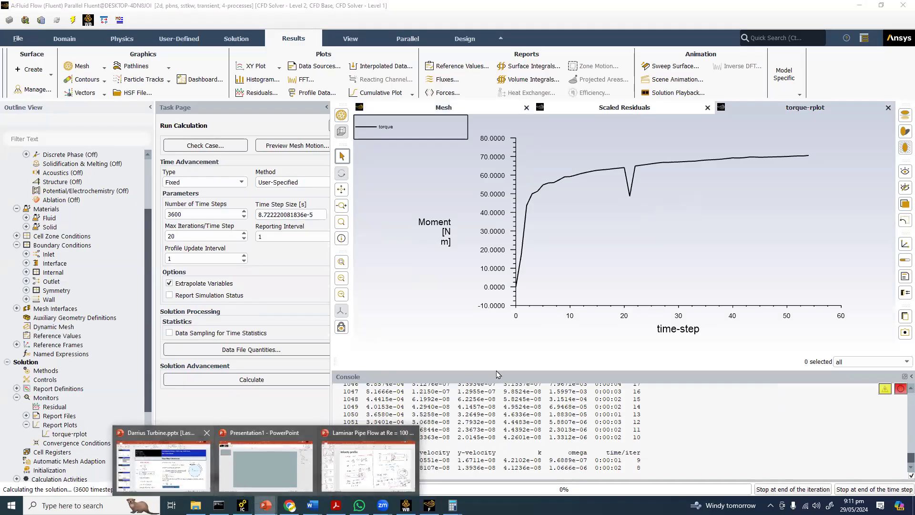
scroll(497, 368, "down", 7)
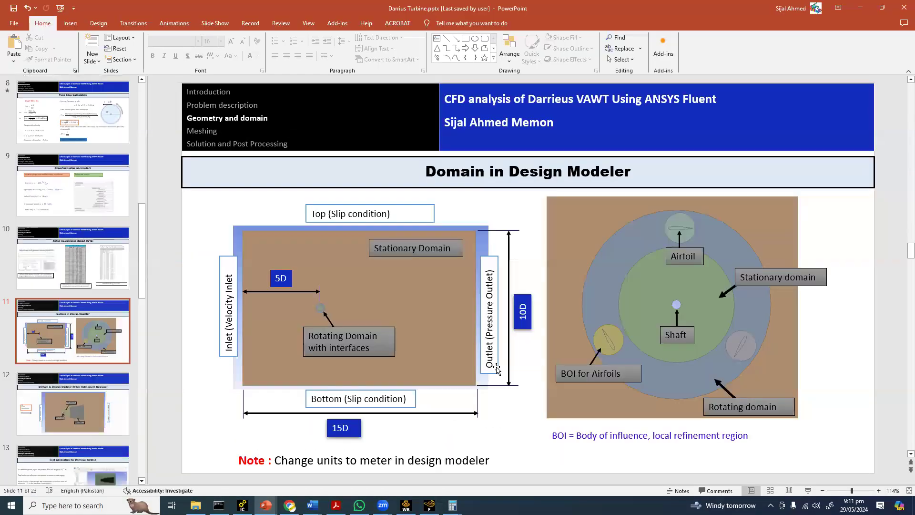
scroll(497, 368, "down", 2)
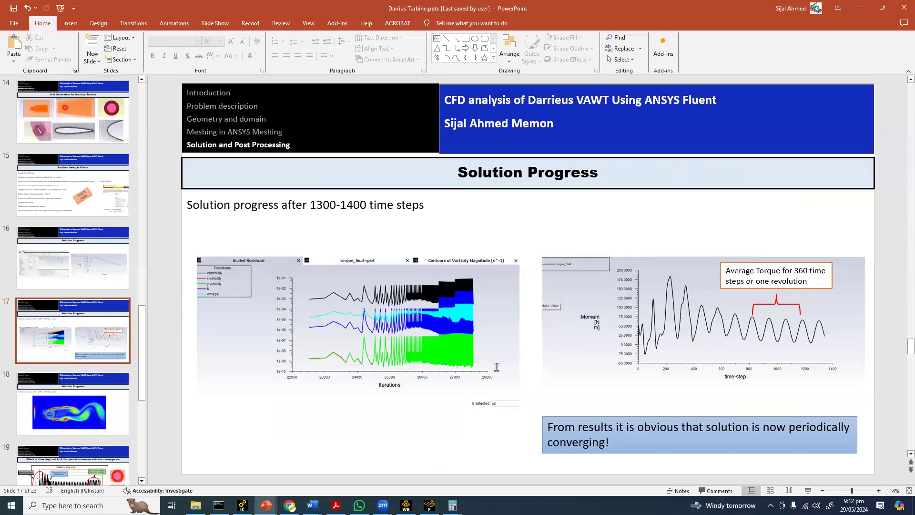
scroll(496, 369, "up", 10)
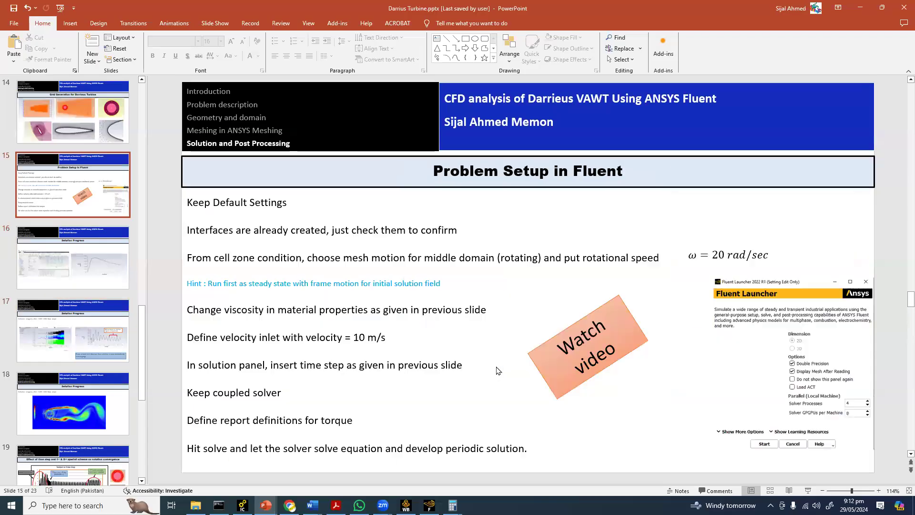
scroll(496, 367, "up", 2)
scroll(67, 288, "down", 5)
scroll(103, 243, "down", 2)
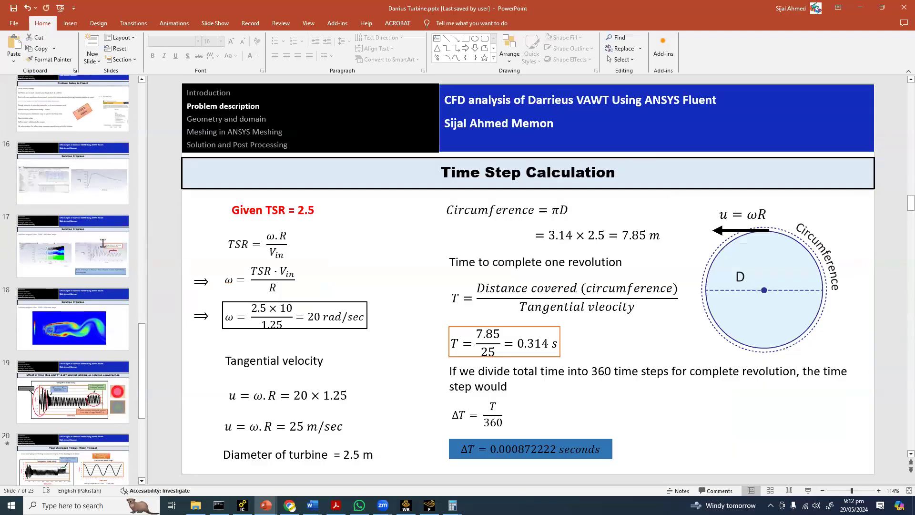
Step: Examine the Solution Progress slides 16 and 17, viewing slide 17 full screen before returning to the editing view
left_click(102, 238)
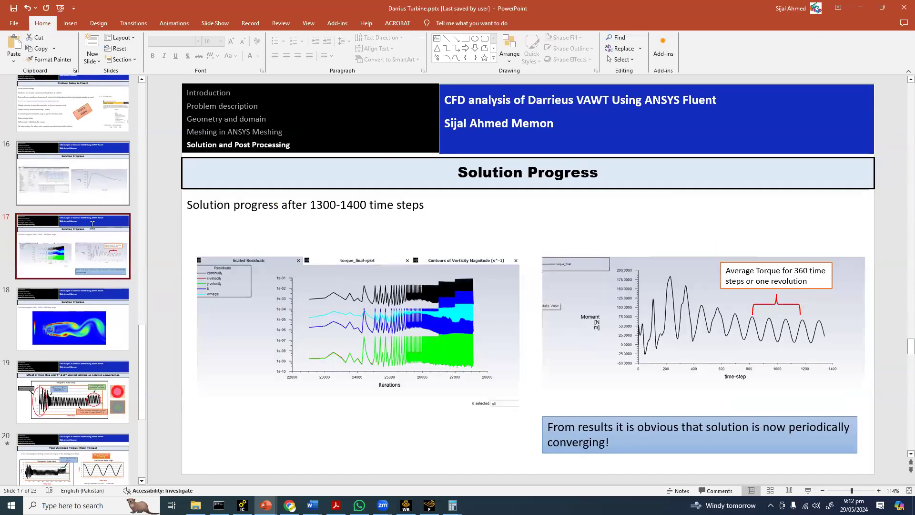
left_click(102, 195)
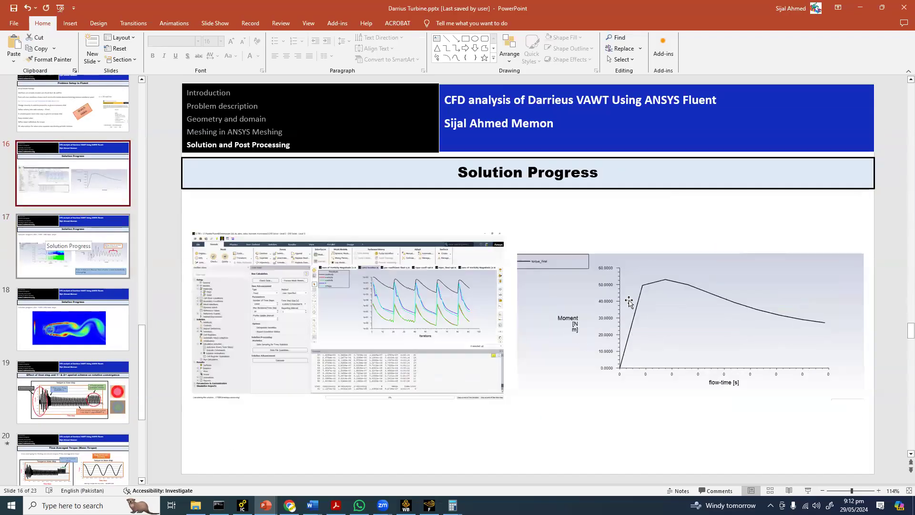
left_click(66, 247)
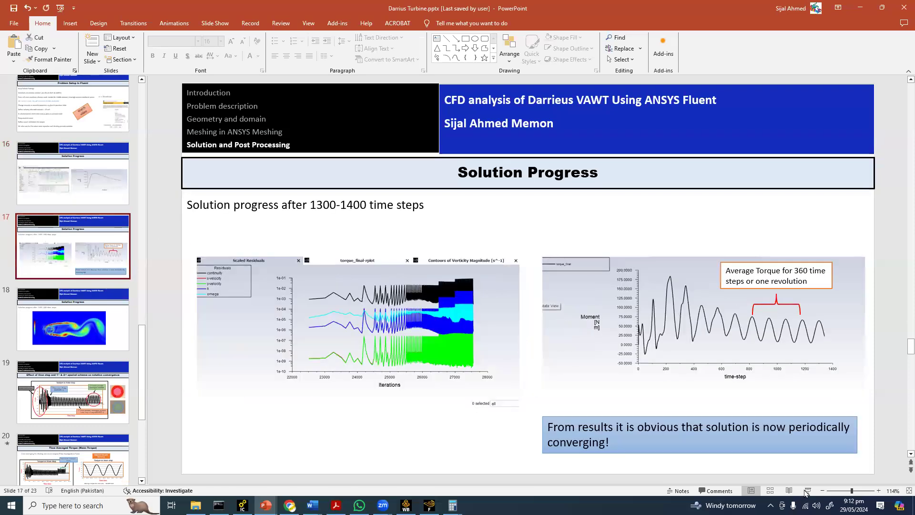
key("shift+F5")
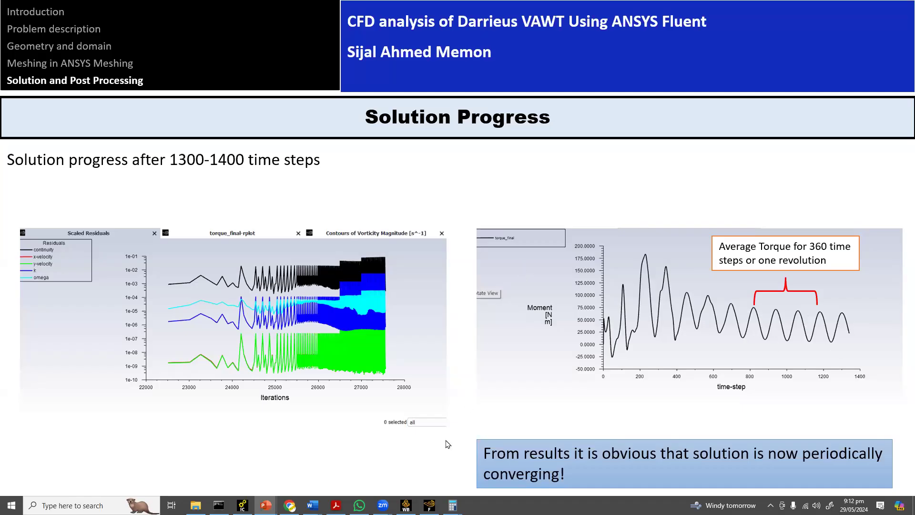
key("Escape")
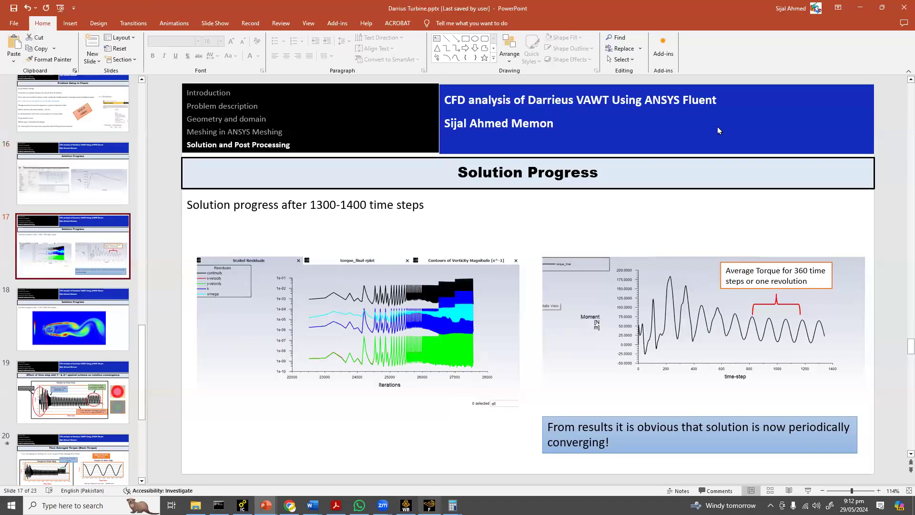
Step: Switch back to Fluent, follow the torque plot, and stop the transient calculation at the end of the time step
key("alt+Tab")
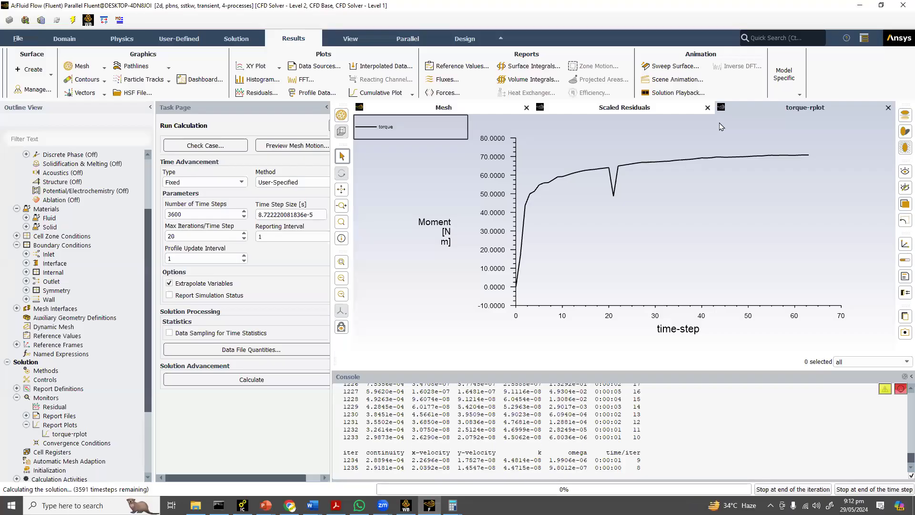
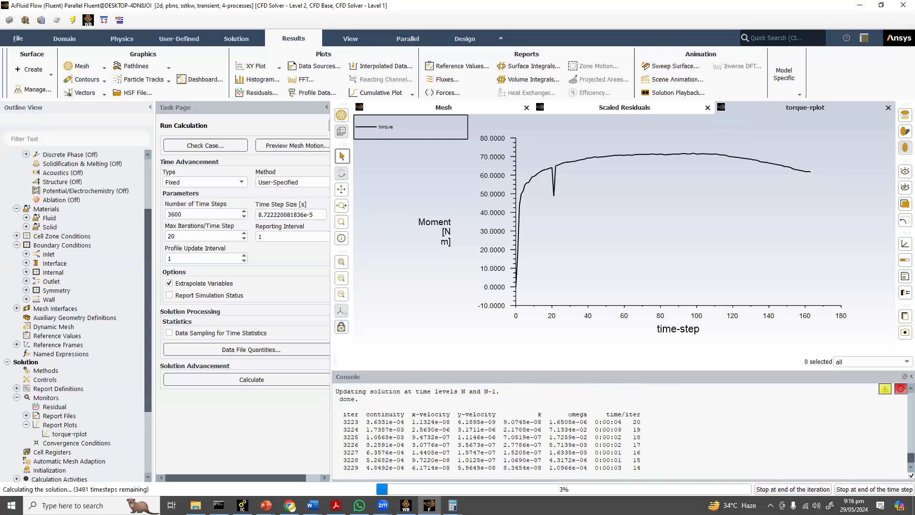
key("alt+Tab")
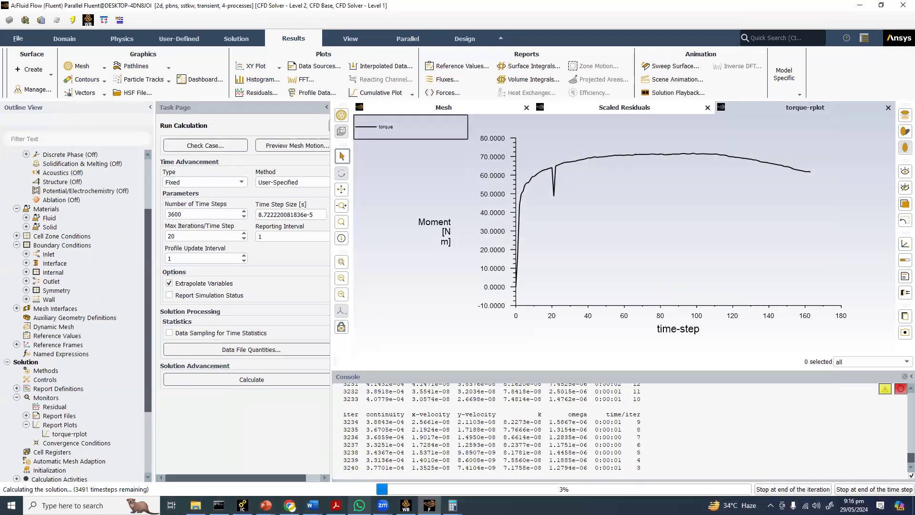
key("alt+Tab")
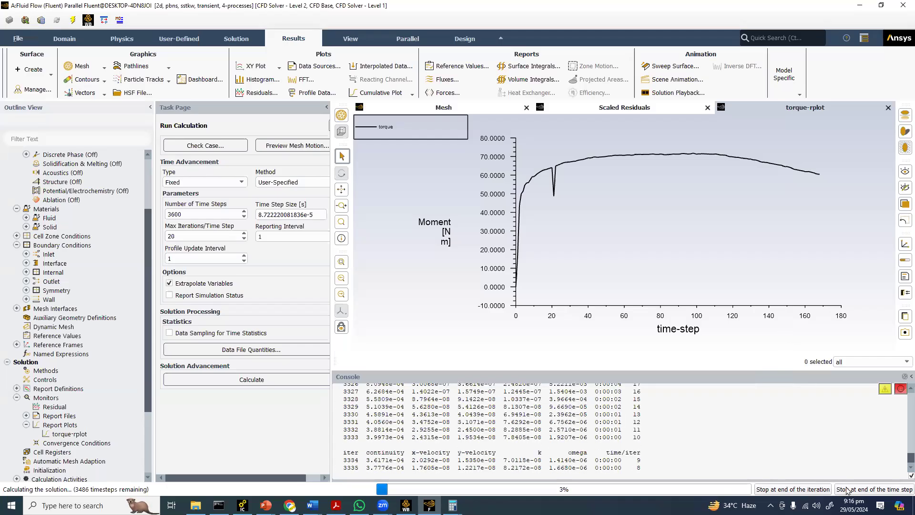
left_click(847, 490)
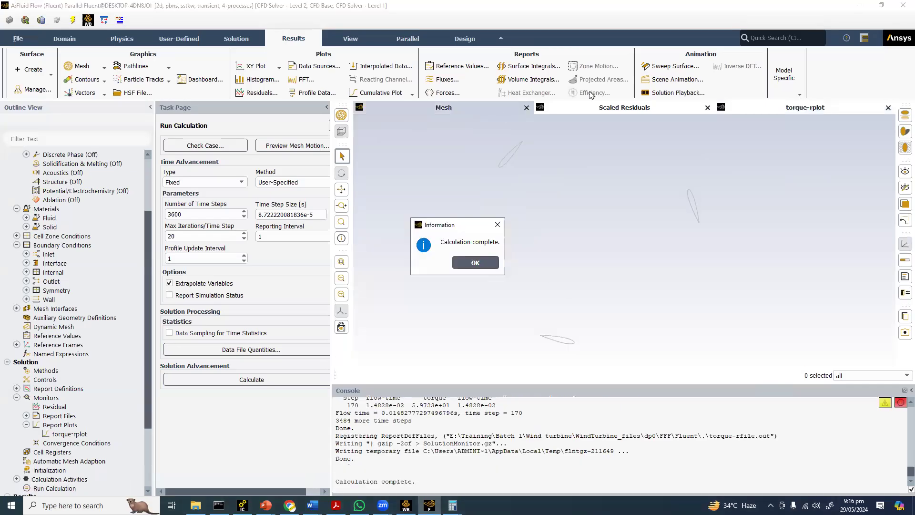
left_click(479, 263)
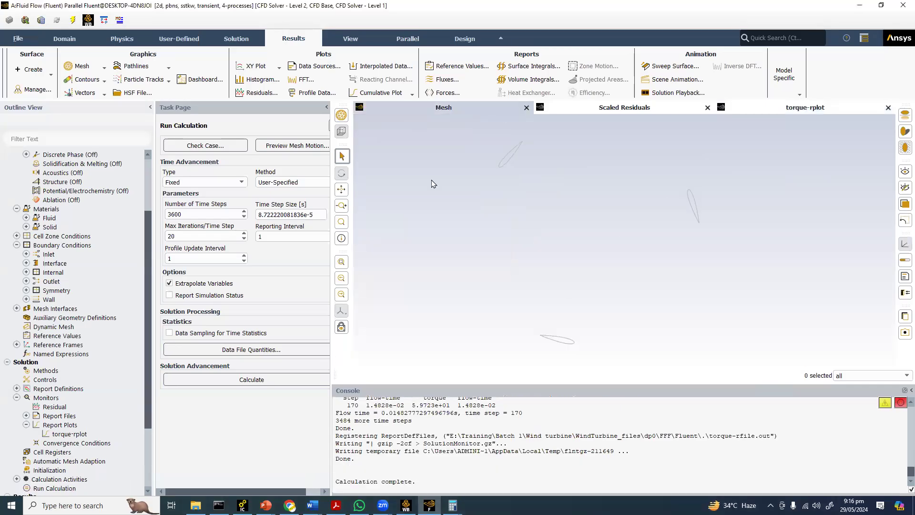
Step: Display the windturbine wall's mesh edges as mesh-1 and resume the transient calculation
left_click(85, 81)
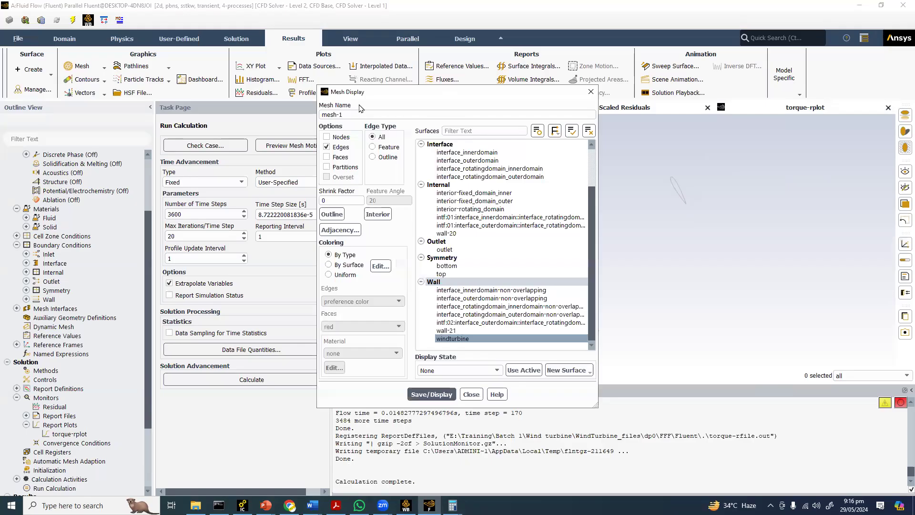
left_click_drag(366, 96, 141, 98)
left_click(198, 393)
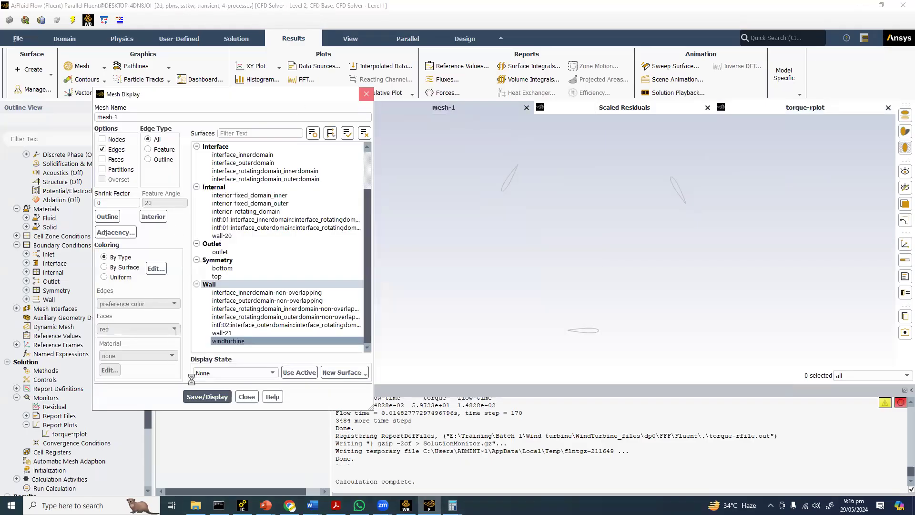
left_click(366, 95)
left_click(187, 374)
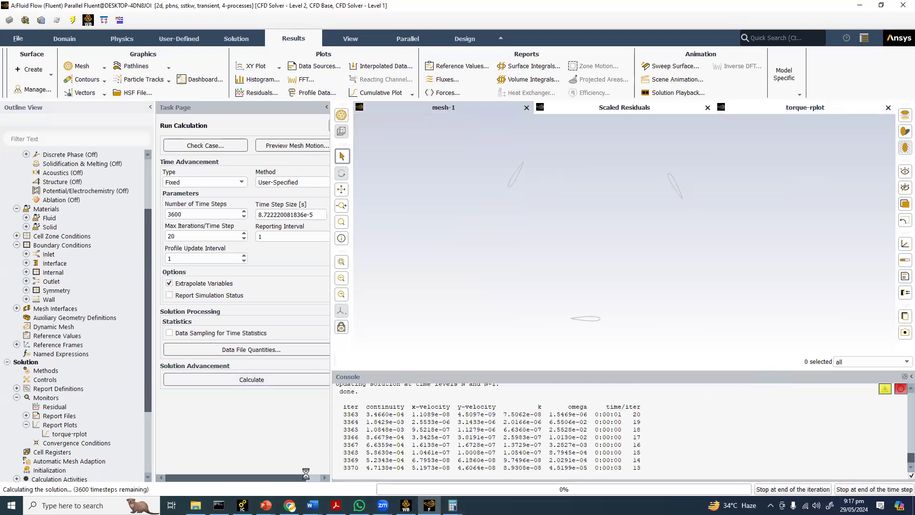
Step: Switch to the Darrius Turbine.pptx presentation in PowerPoint and look up the time step value on the Time Step Calculation slide
left_click(267, 504)
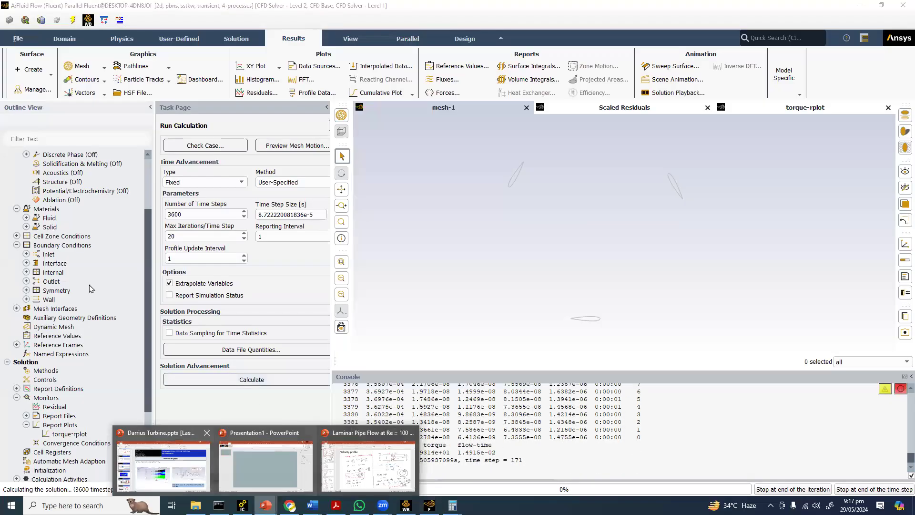
left_click(170, 456)
left_click(77, 201)
scroll(84, 187, "up", 5)
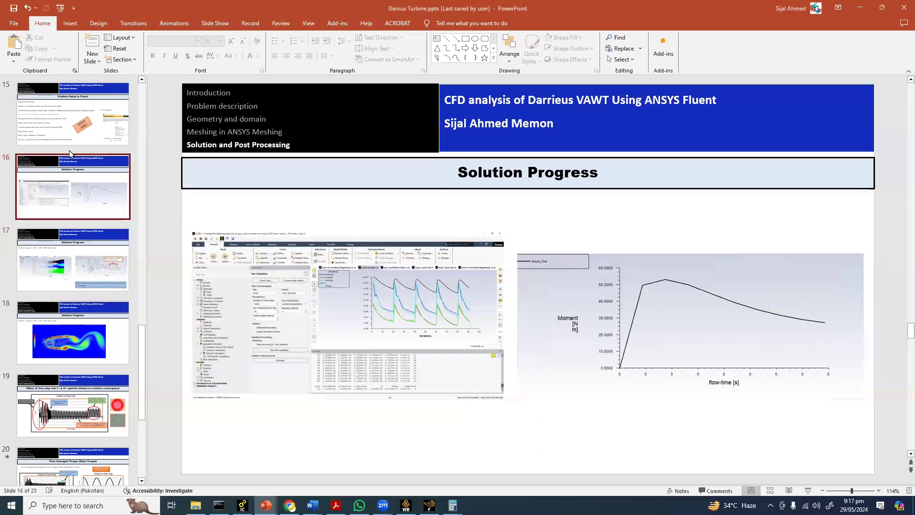
left_click(84, 200)
left_click(79, 143)
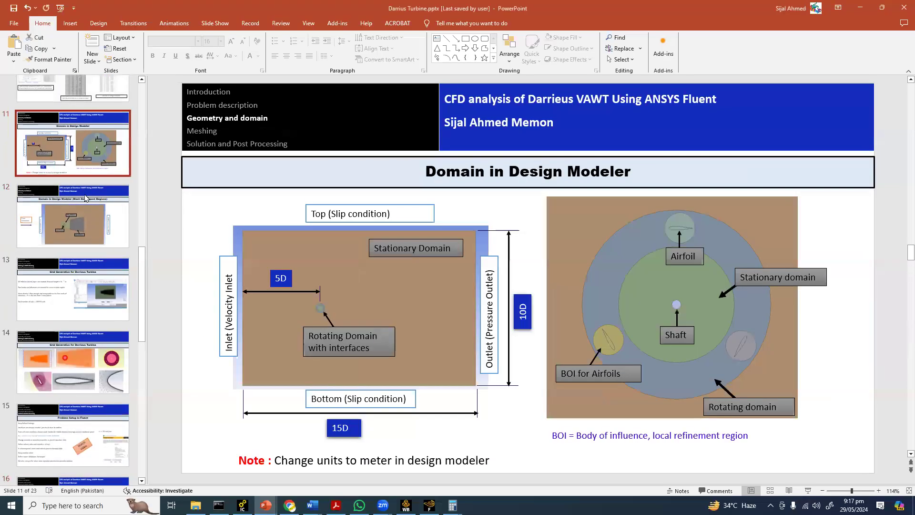
scroll(78, 238, "up", 4)
left_click(76, 185)
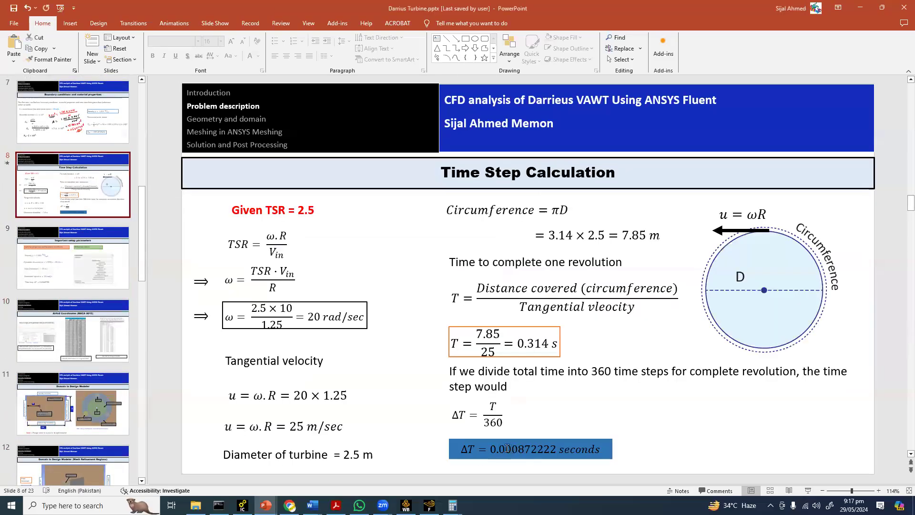
left_click(503, 449)
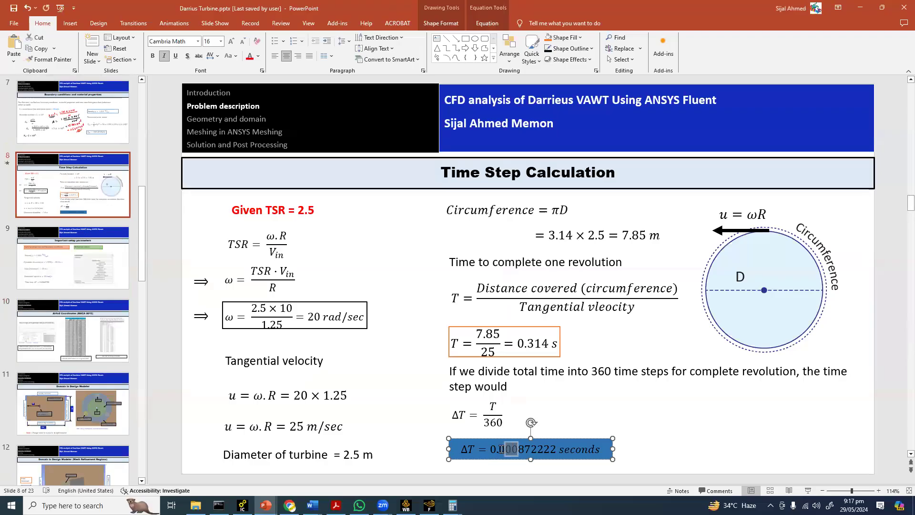
left_click(408, 476)
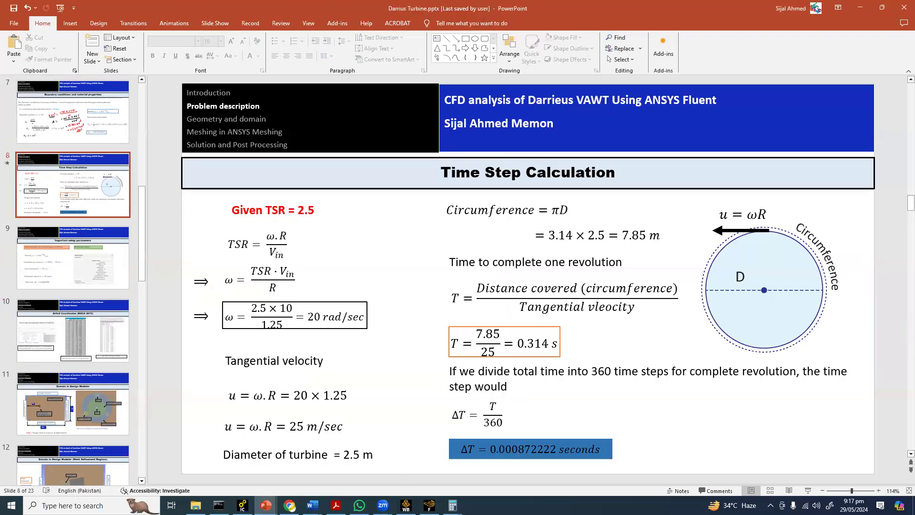
Step: Switch back to Fluent, stop the calculation and rerun it with a time step size of 0.0008722220081836 s
key("alt+Tab")
left_click(849, 491)
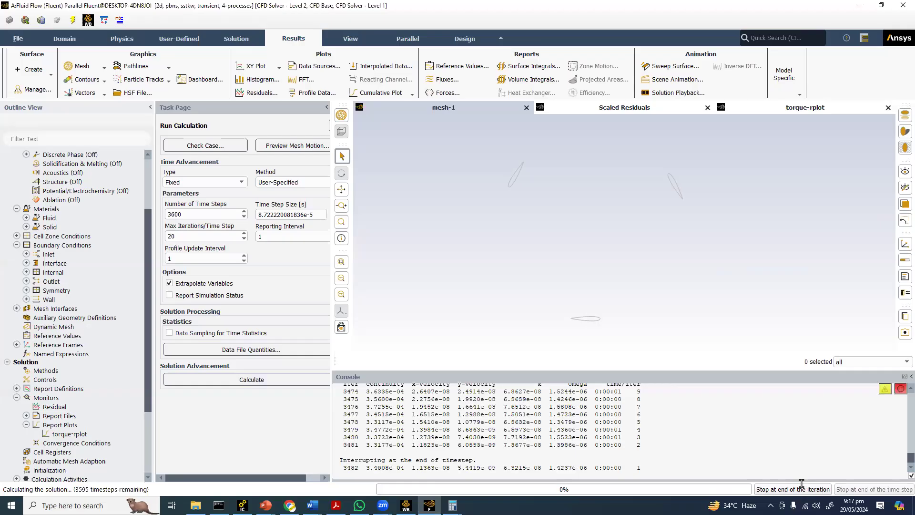
left_click(267, 215)
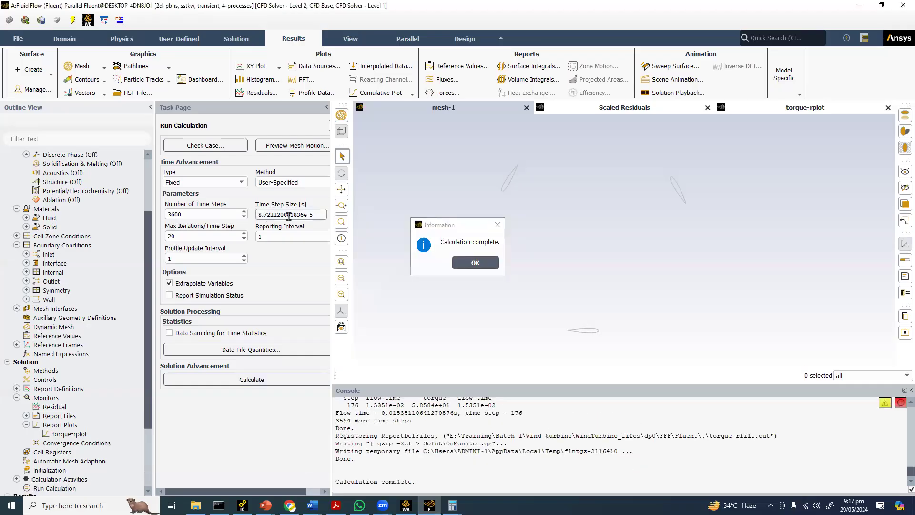
double_click(311, 215)
type("4")
left_click(459, 265)
left_click(212, 380)
left_click(238, 308)
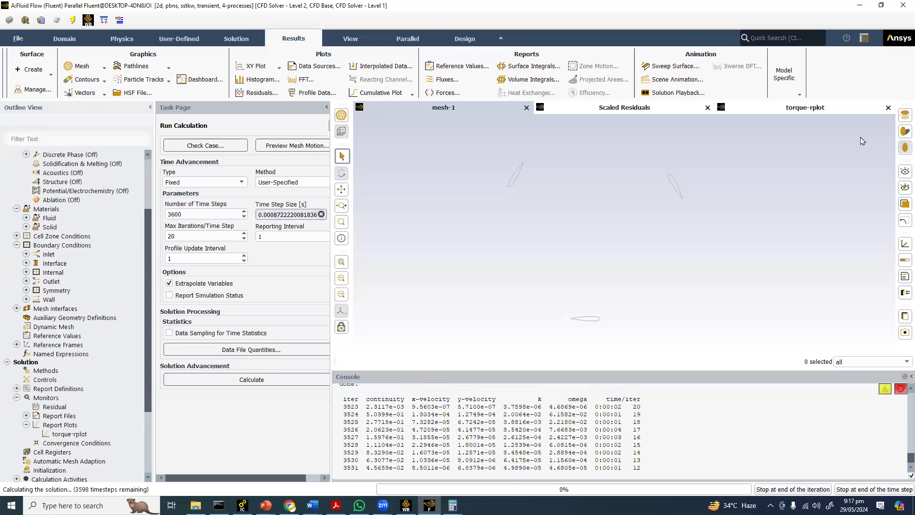
Step: Follow the torque plot during the run and check the blade positions in the mesh-1 view
left_click(790, 112)
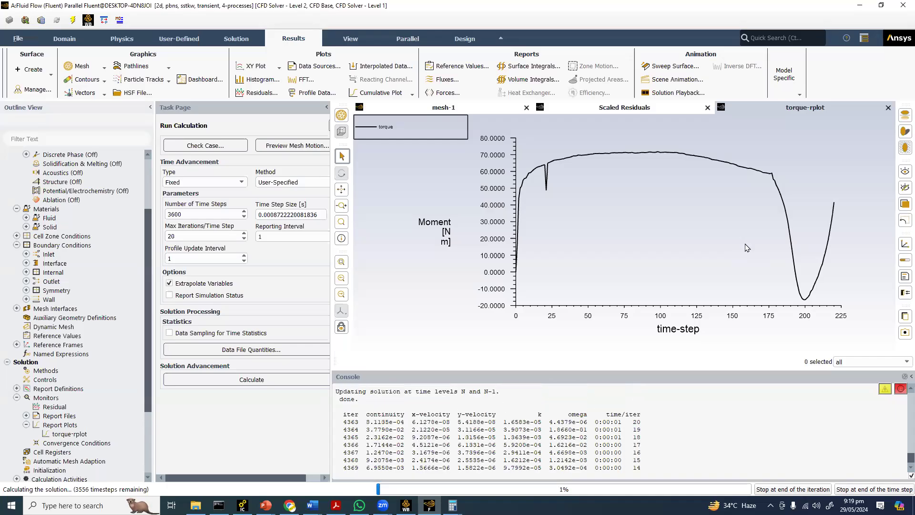
left_click(505, 112)
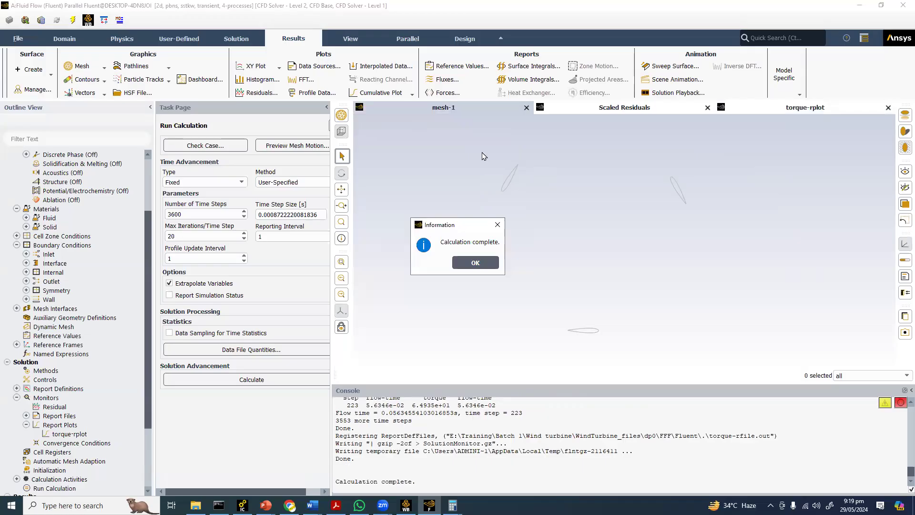
left_click(462, 265)
left_click(860, 107)
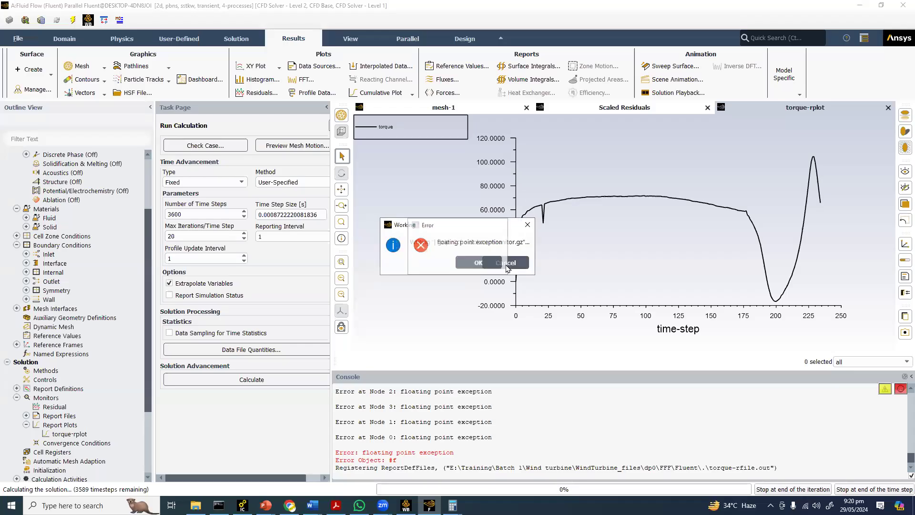
Step: Dismiss the calculation dialogs and examine the scaled residuals plot and the solver's console messages
left_click(491, 263)
left_click(476, 262)
left_click(611, 110)
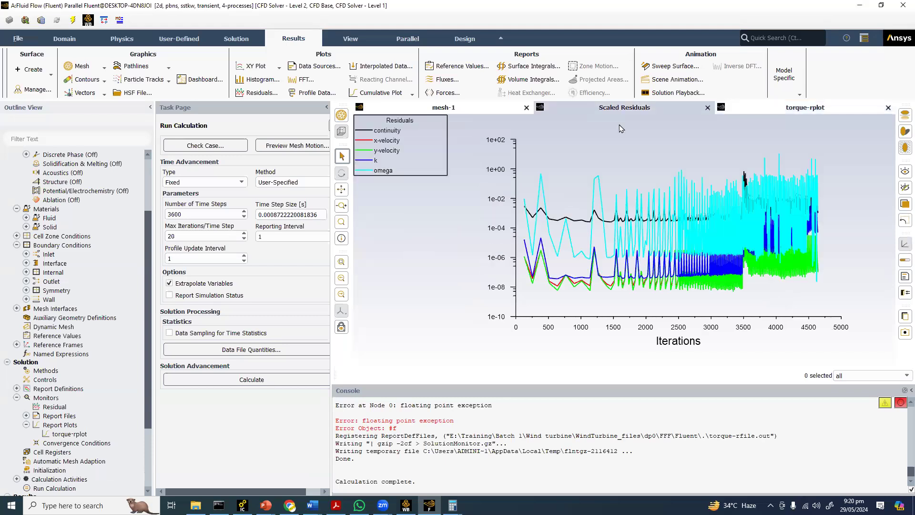
scroll(445, 442, "up", 2)
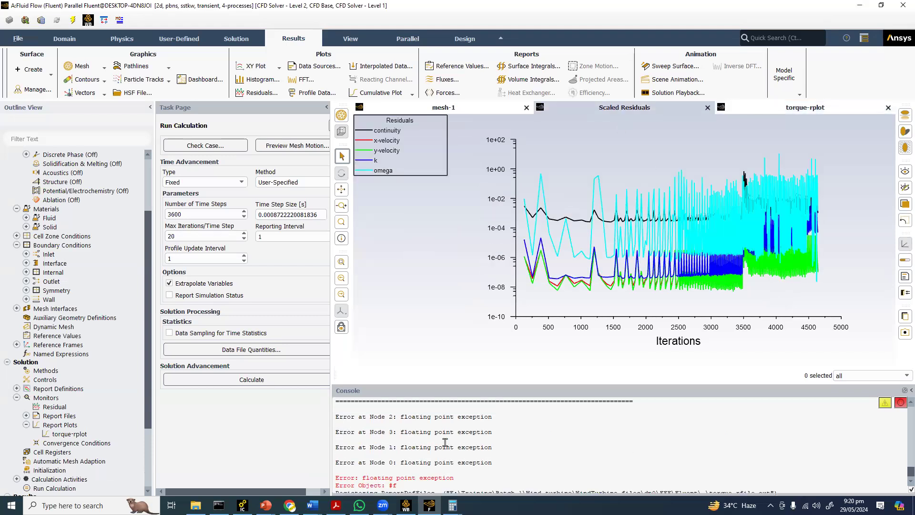
scroll(451, 438, "up", 3)
scroll(459, 435, "down", 5)
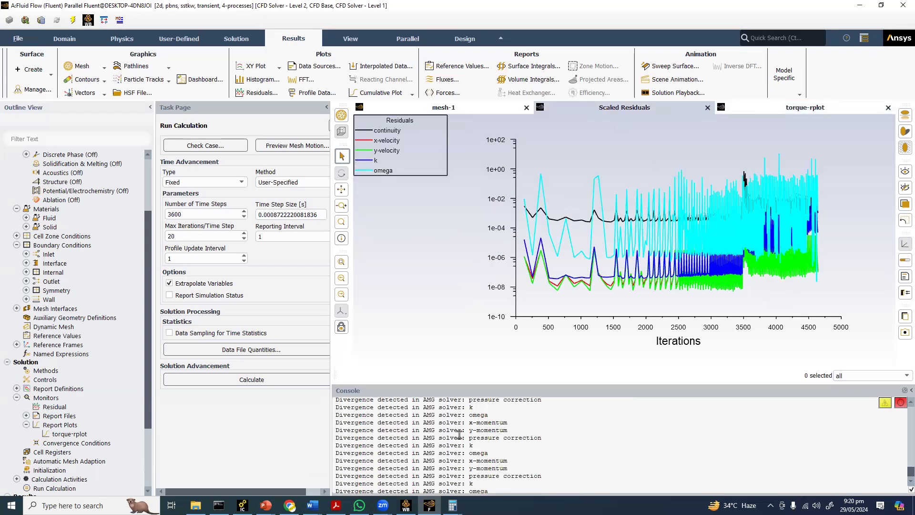
scroll(60, 392, "down", 3)
Step: Reinitialize the solution with hybrid initialization, discarding the unsaved data, and start the 3600-time-step calculation
left_click(57, 389)
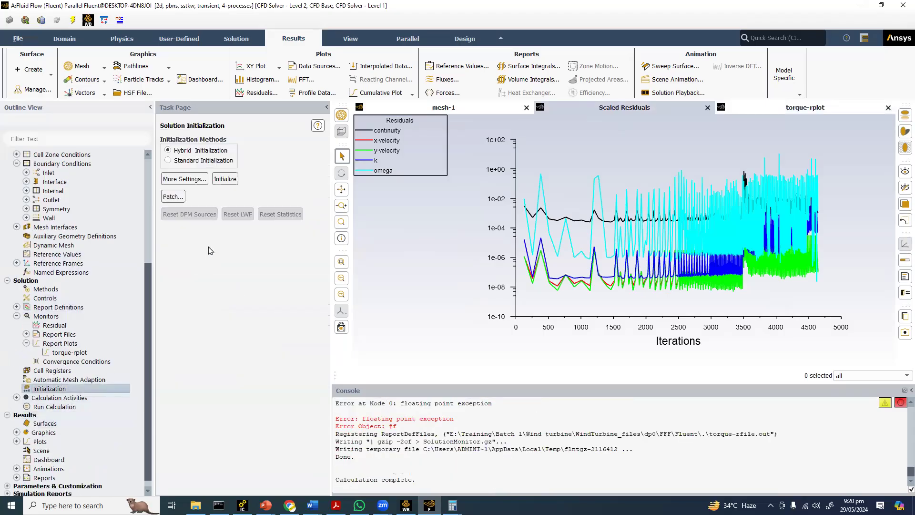
left_click(225, 180)
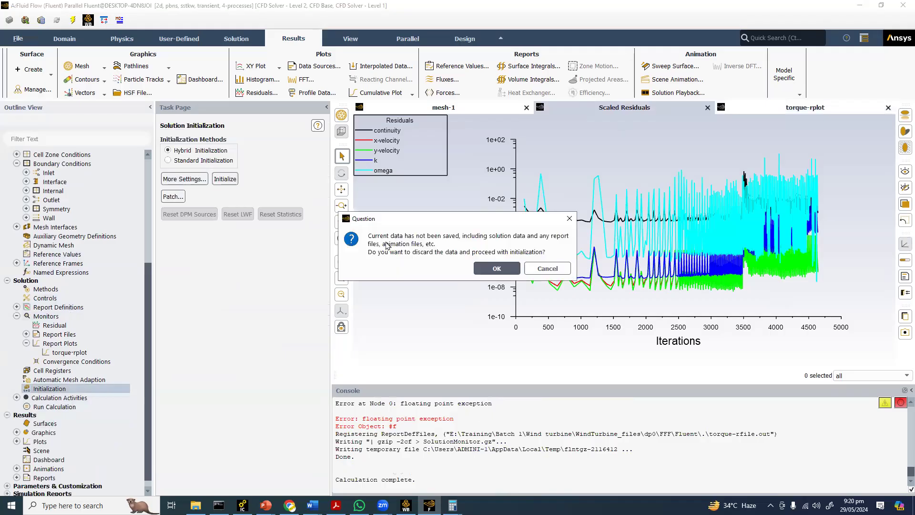
left_click(499, 267)
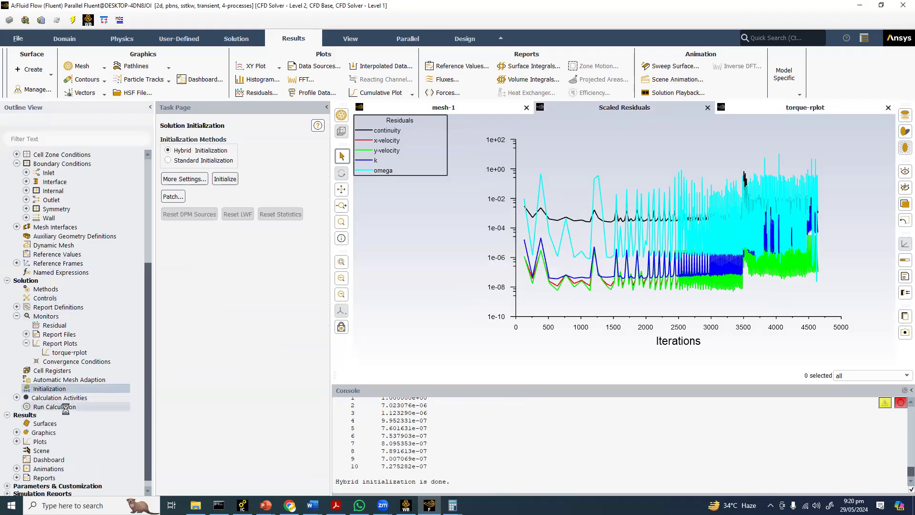
left_click(69, 408)
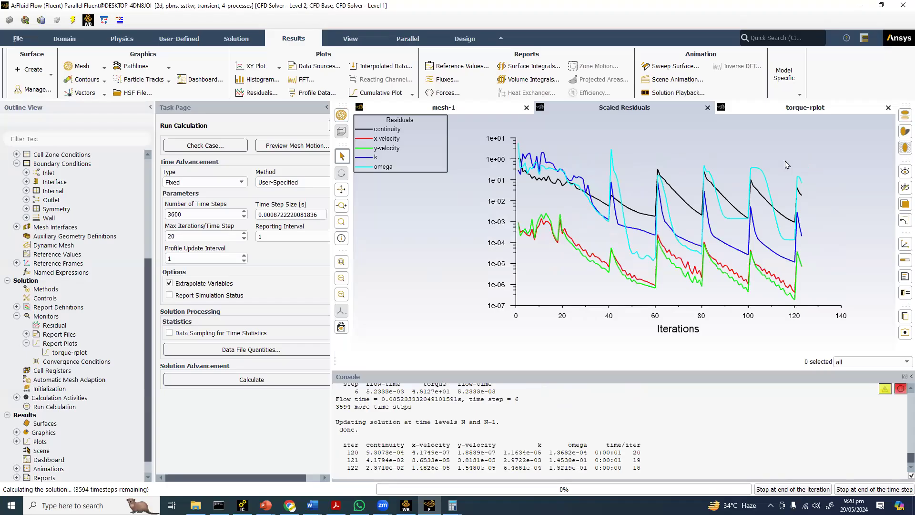
Step: Compare the torque and scaled residuals plots during the new run and dismiss the calculation dialogs
left_click(763, 108)
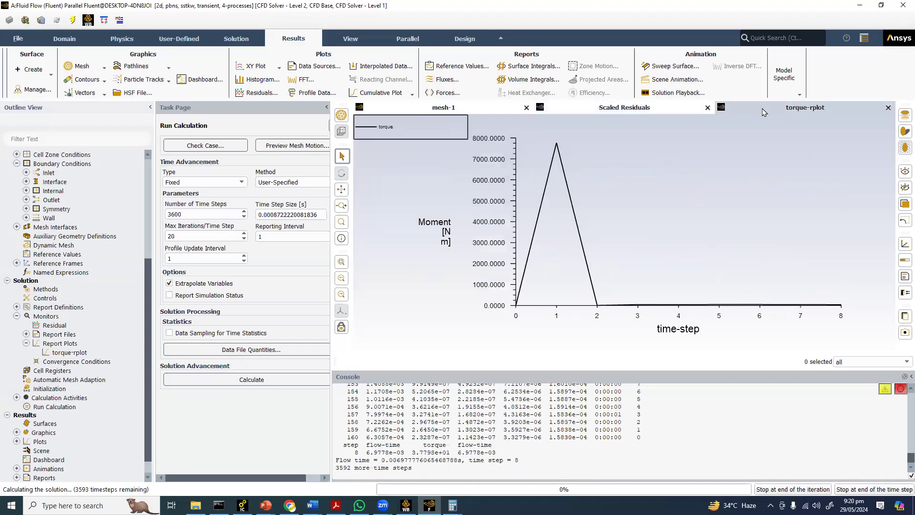
left_click(632, 109)
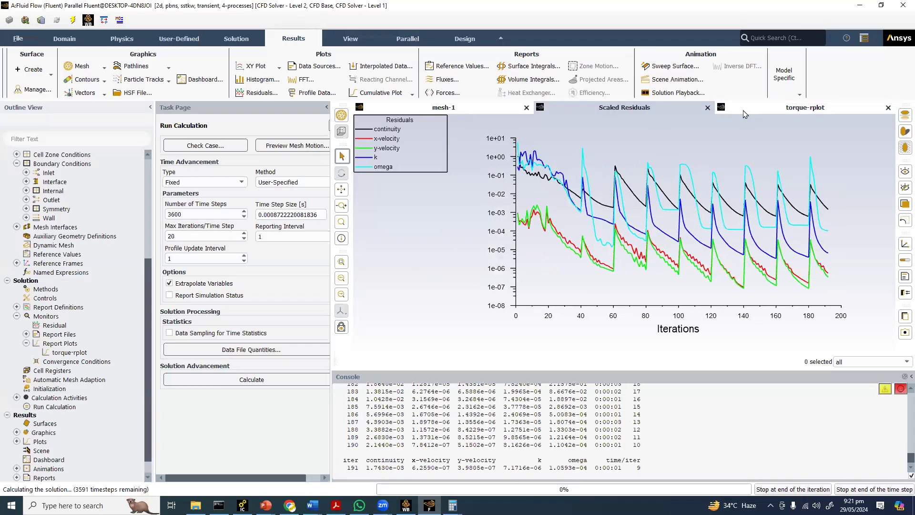
left_click(743, 110)
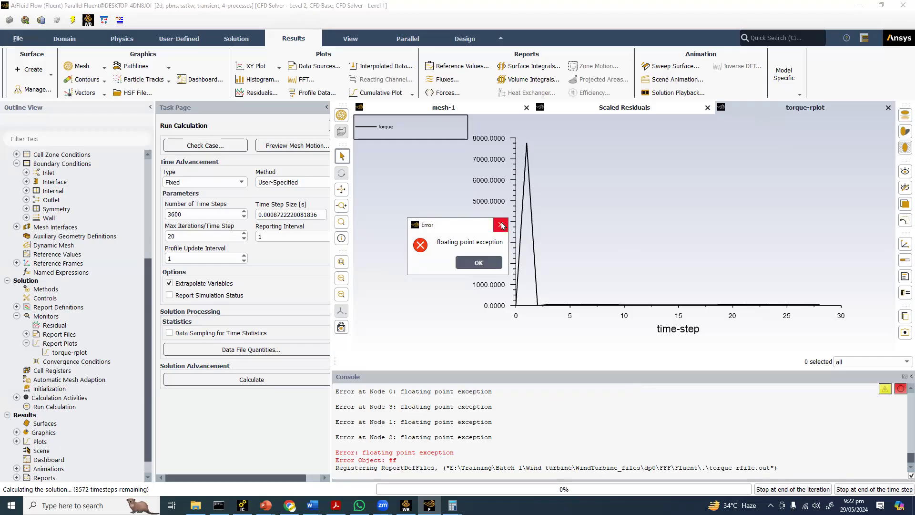
left_click(478, 263)
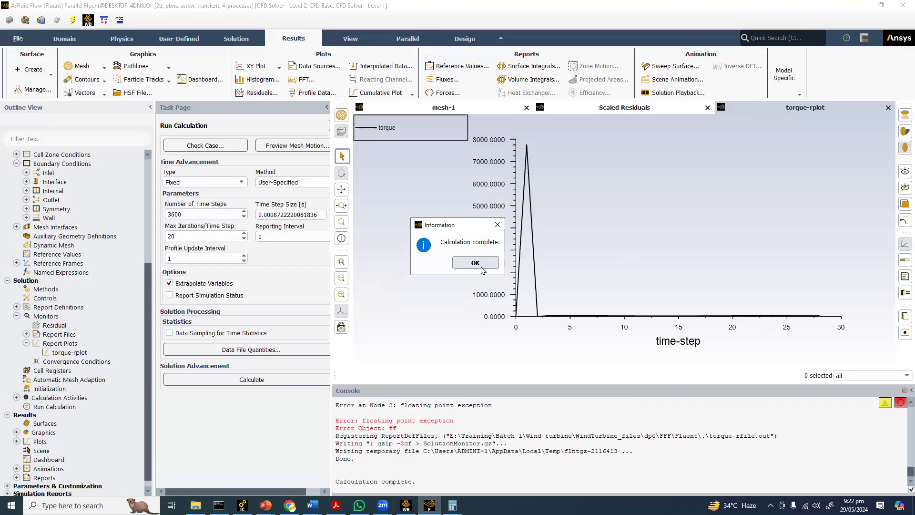
left_click(482, 267)
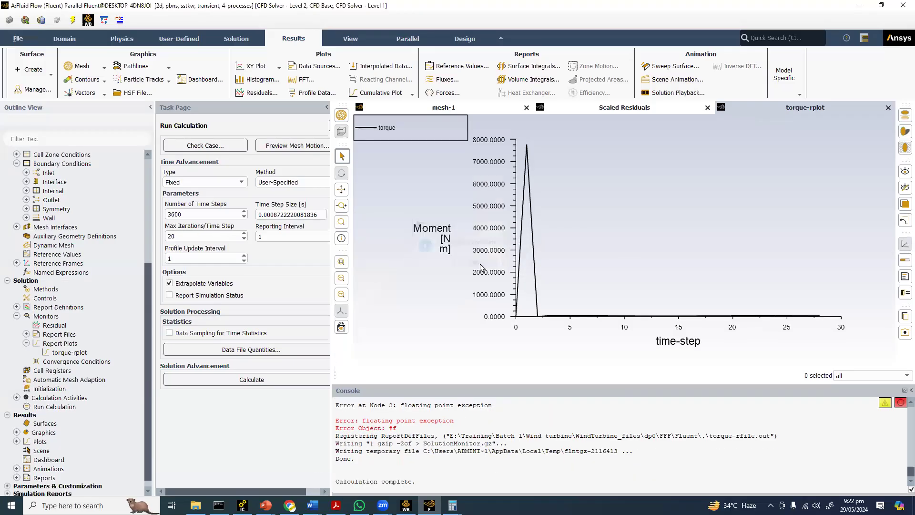
Step: Try to reinitialize the solution with hybrid initialization, discarding the unsaved data, and dismiss the error dialog
double_click(53, 389)
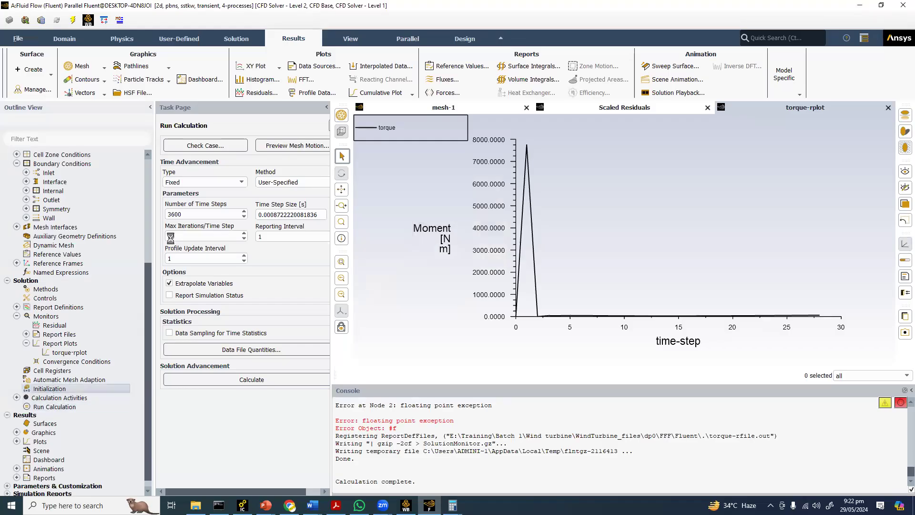
left_click(226, 179)
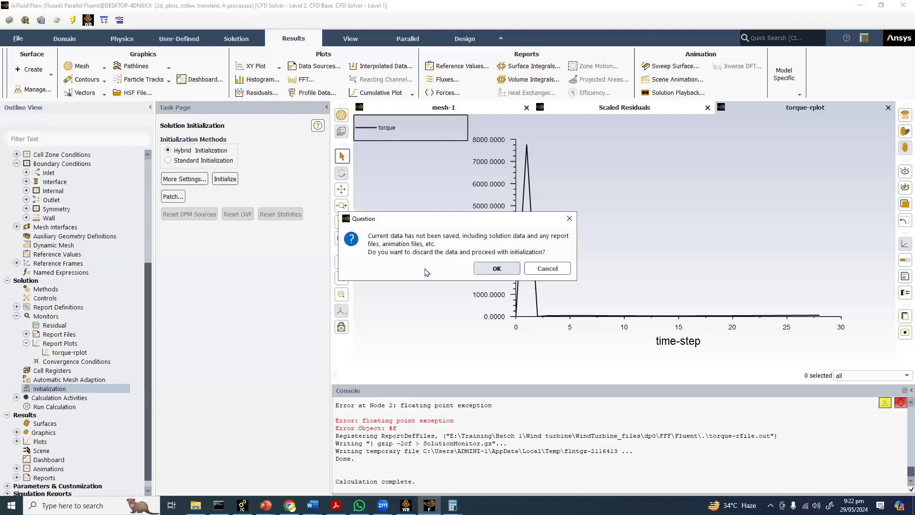
left_click(489, 269)
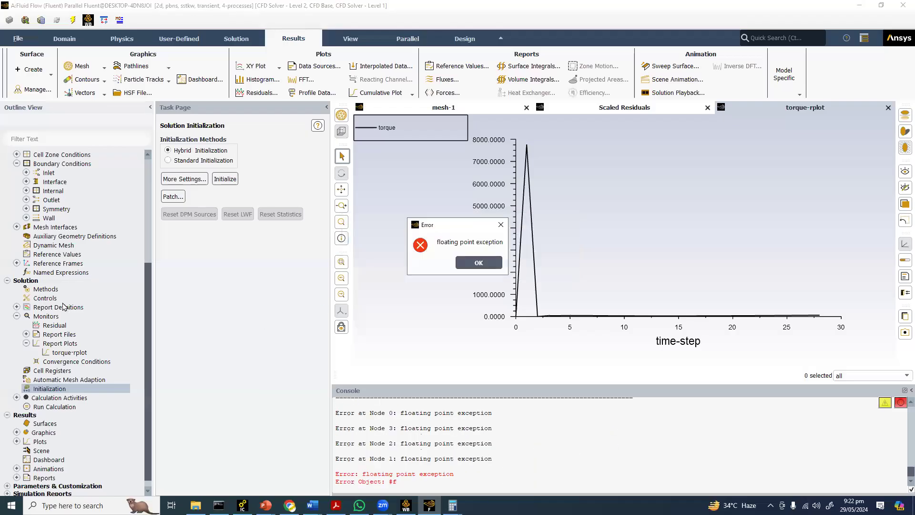
left_click(458, 263)
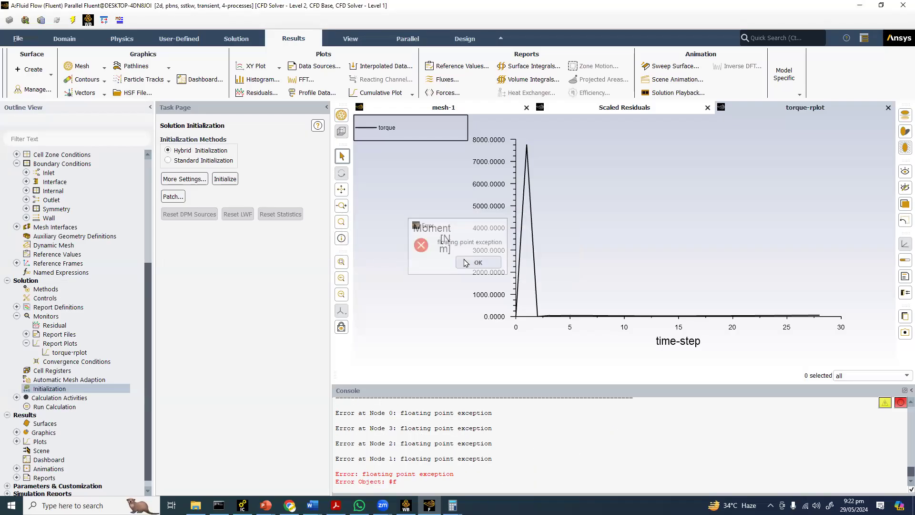
left_click(530, 455)
key("Return")
key("Return")
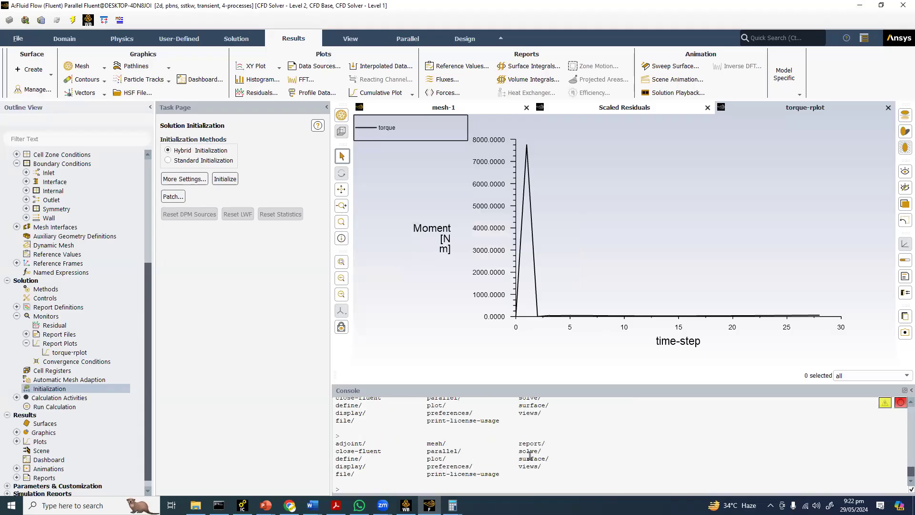
Step: Set the pressure-velocity coupling scheme of the solution methods to Coupled
left_click(46, 289)
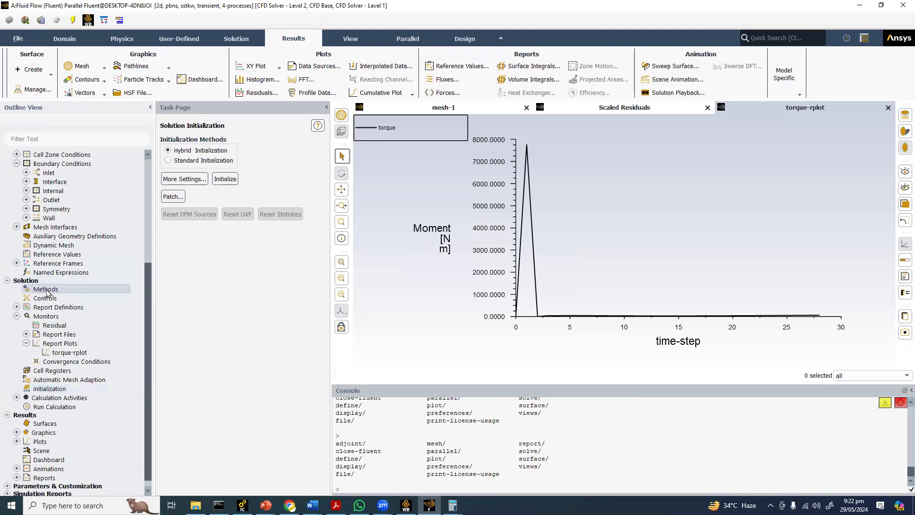
left_click(200, 160)
left_click(195, 194)
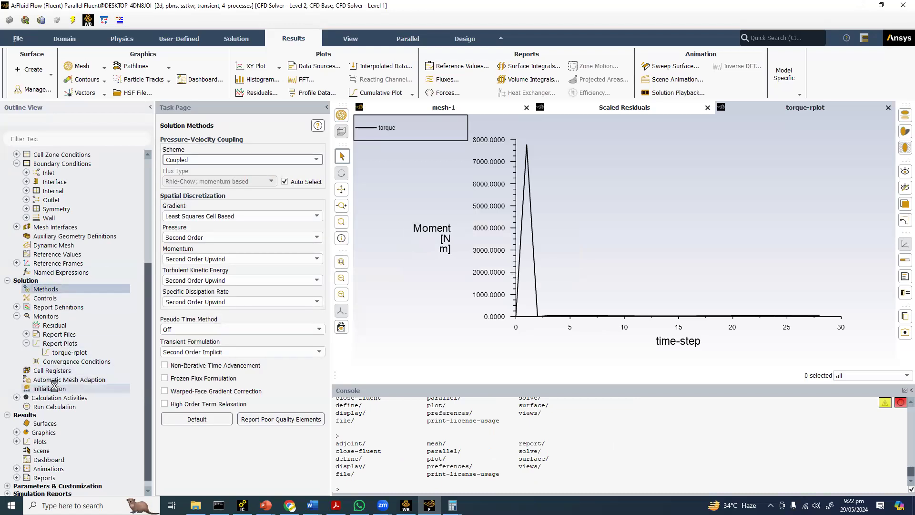
Step: Initialize the solution with standard initialization computed from the inlet, discarding the unsaved data
left_click(54, 389)
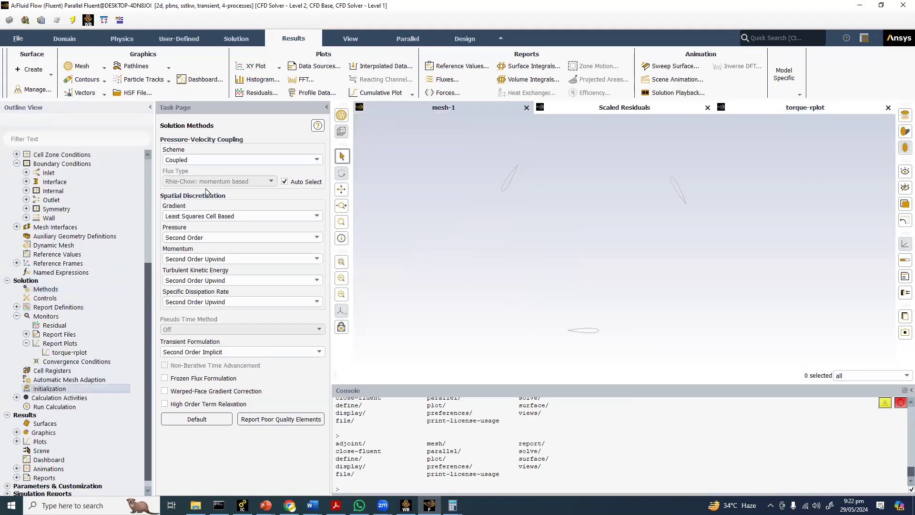
left_click(291, 164)
left_click(174, 208)
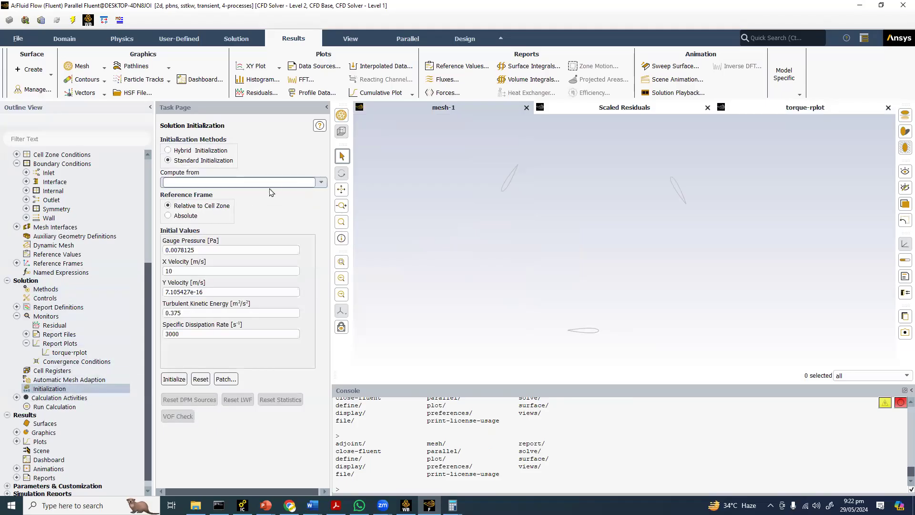
left_click(210, 183)
left_click(169, 237)
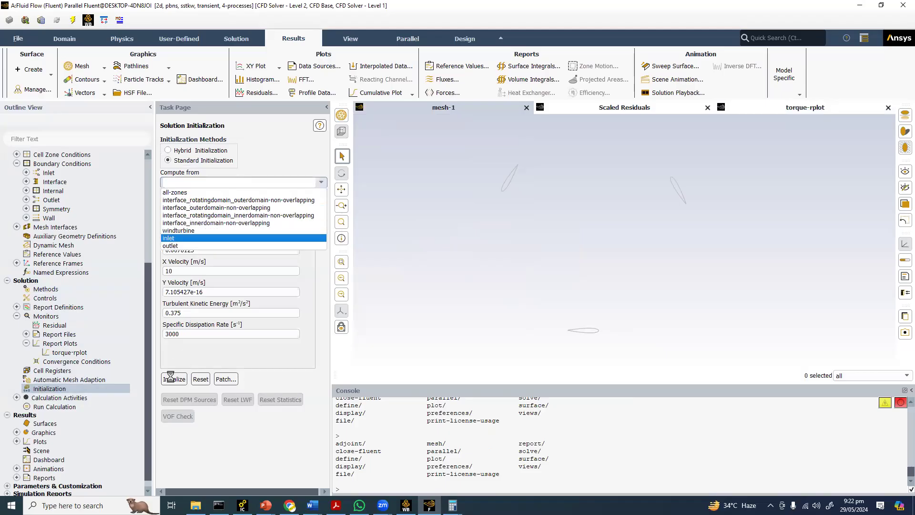
left_click(174, 379)
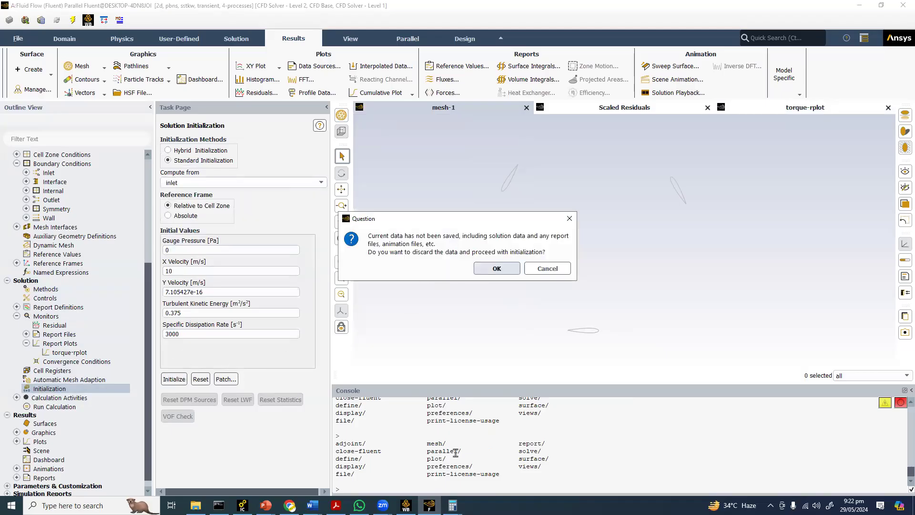
left_click(496, 269)
Step: Run the 3600-time-step calculation with the current settings, dismiss its dialogs and examine the solver's console messages
left_click(78, 408)
left_click(220, 382)
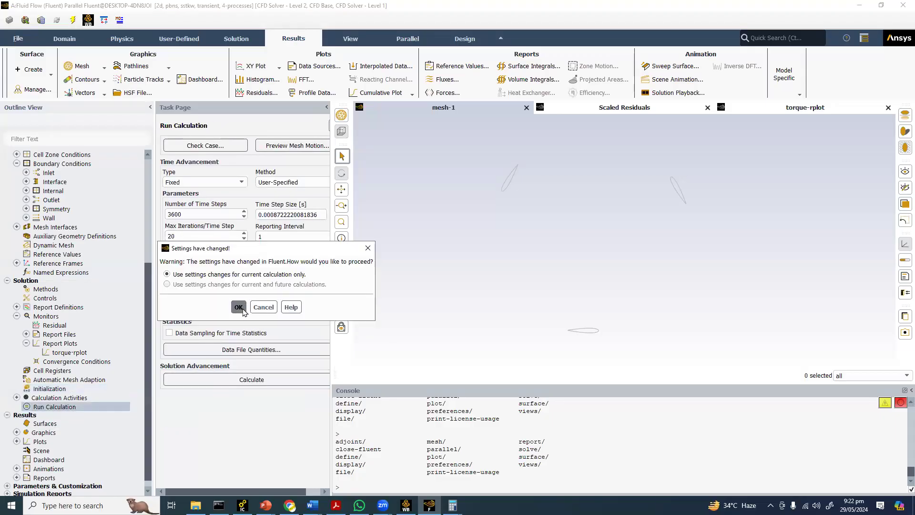
left_click(238, 307)
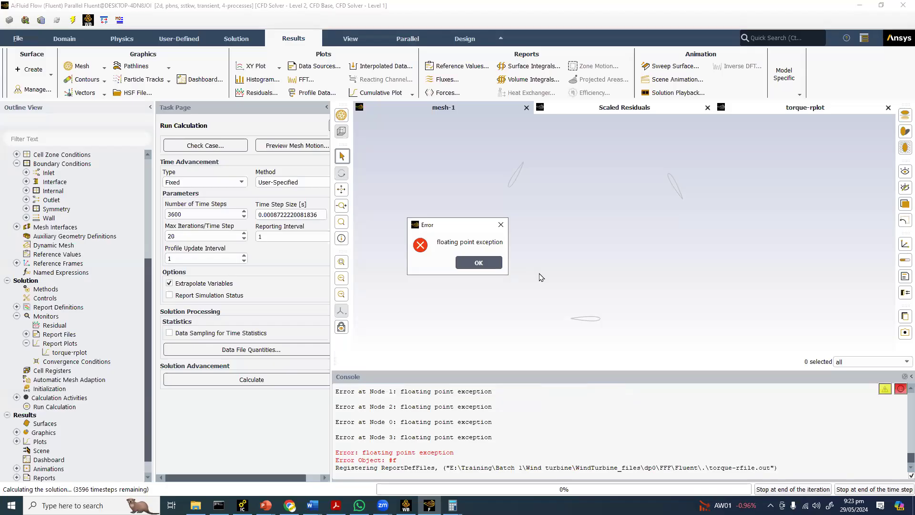
left_click(488, 263)
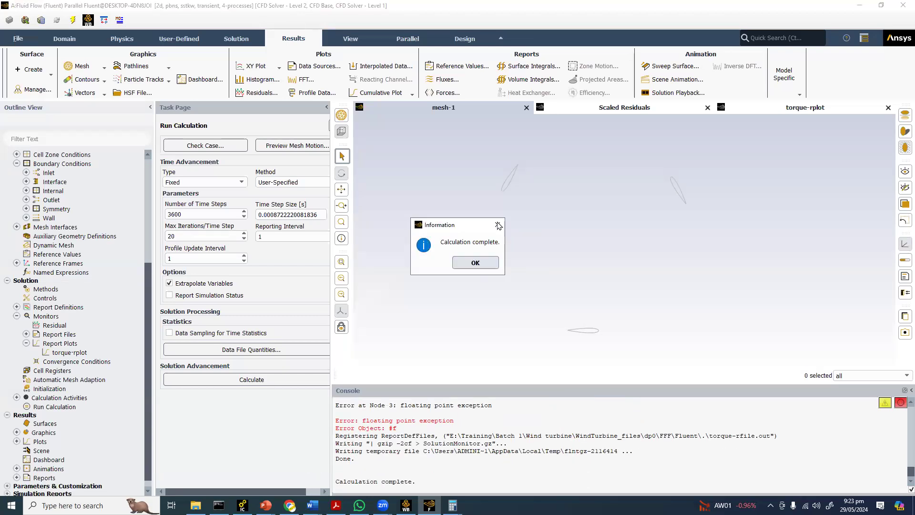
left_click(486, 262)
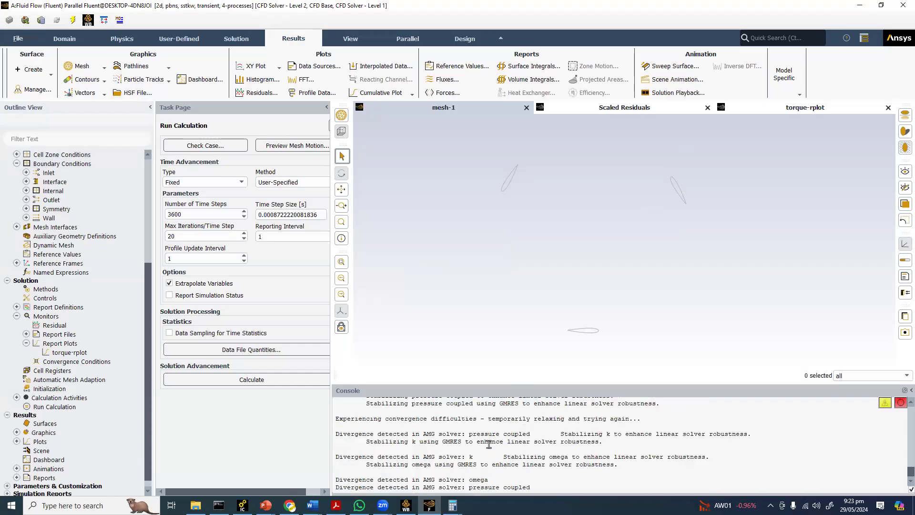
scroll(488, 444, "up", 1)
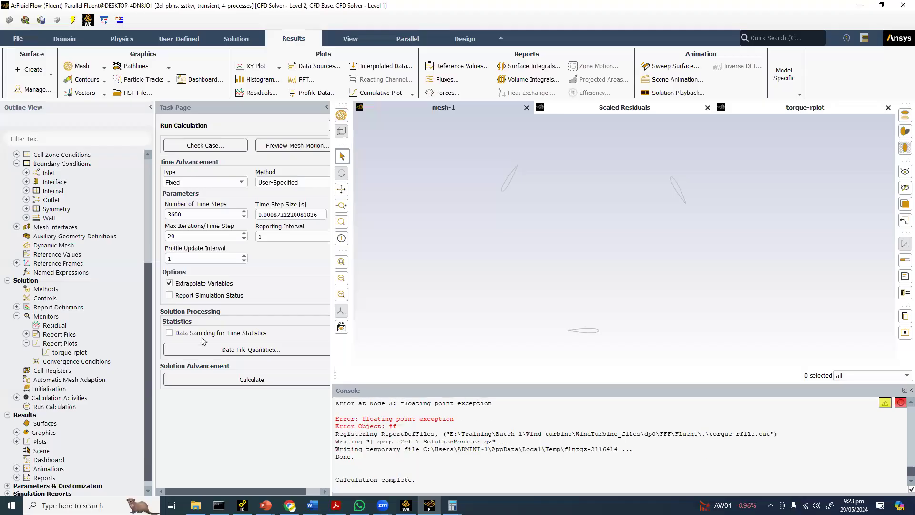
Step: Set the transient formulation to First Order Implicit and momentum, turbulent kinetic energy and specific dissipation rate to First Order Upwind
left_click(46, 289)
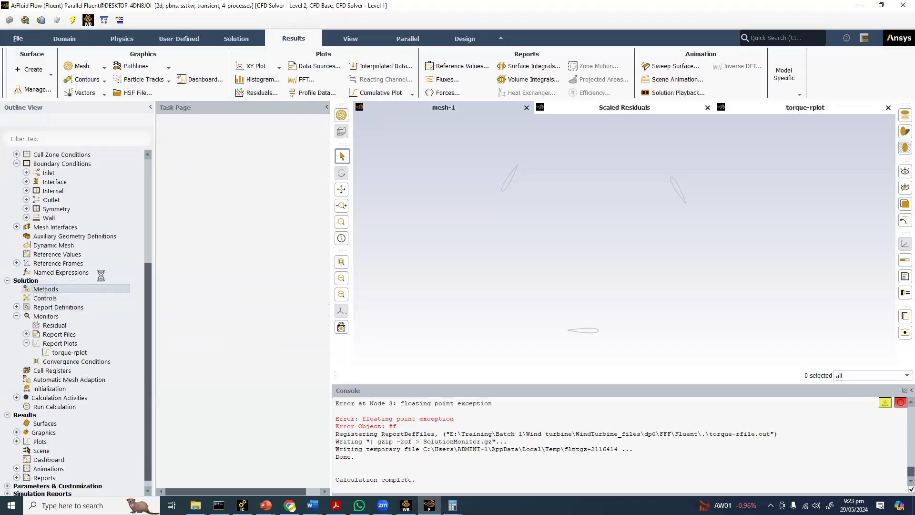
left_click(188, 353)
left_click(189, 361)
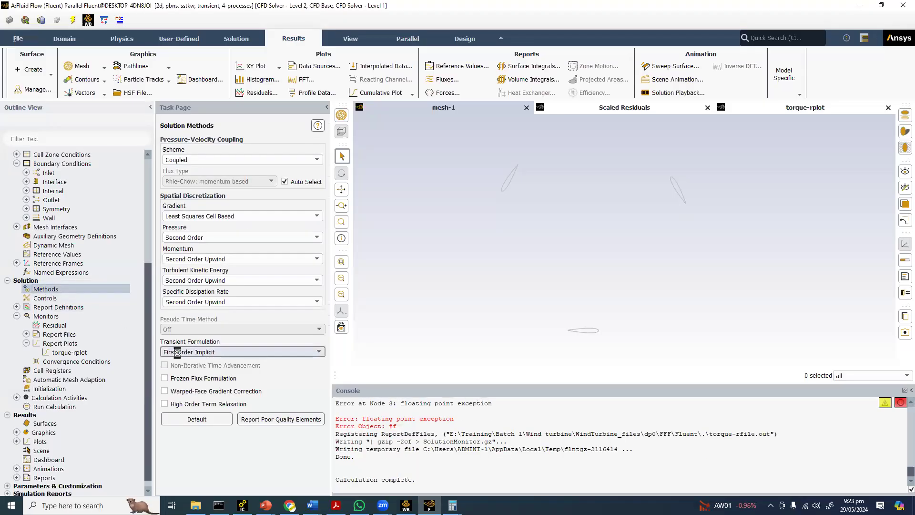
left_click(193, 238)
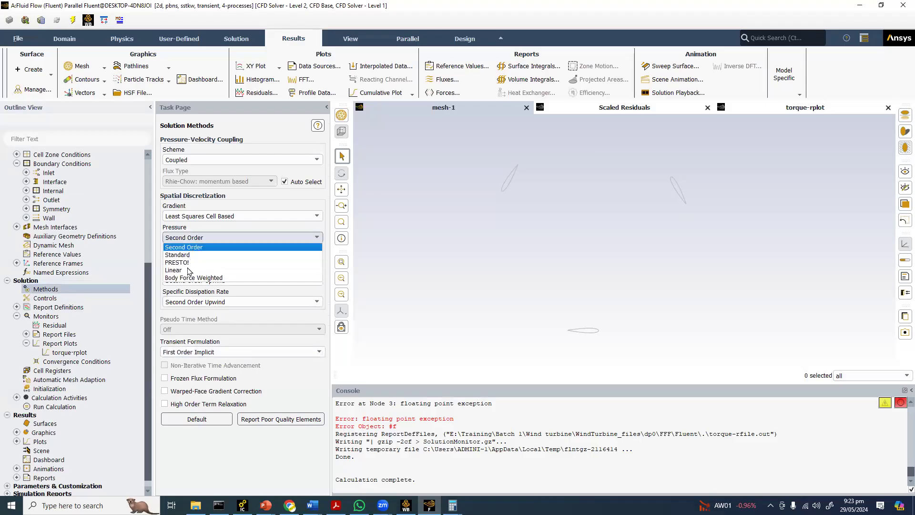
left_click(188, 247)
left_click(191, 259)
left_click(190, 268)
left_click(191, 280)
left_click(190, 290)
left_click(190, 302)
left_click(183, 311)
Step: Reinitialize the solution with standard initialization, discarding the unsaved data, and open the run calculation settings
left_click(50, 388)
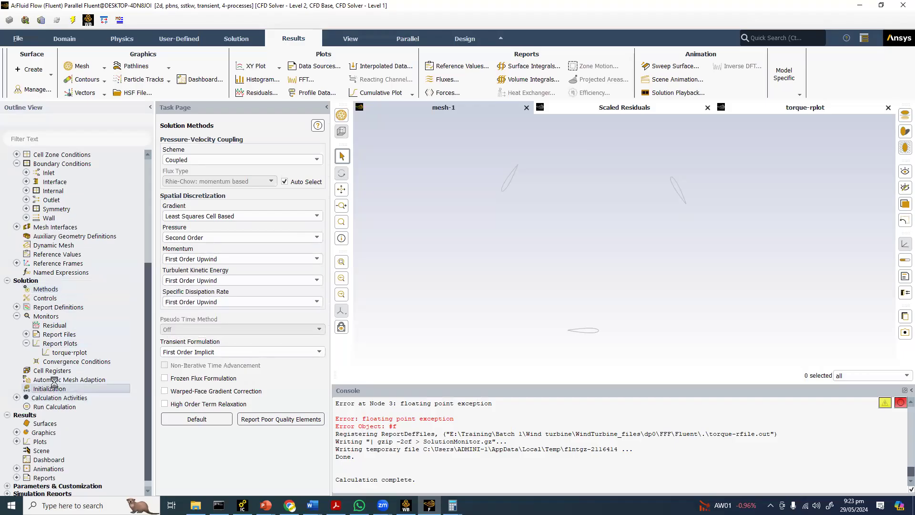
left_click(174, 379)
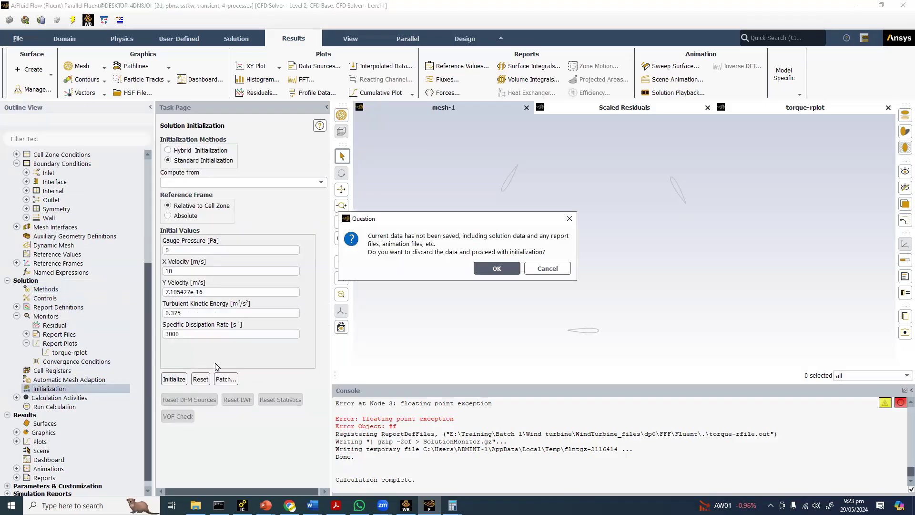
left_click(497, 268)
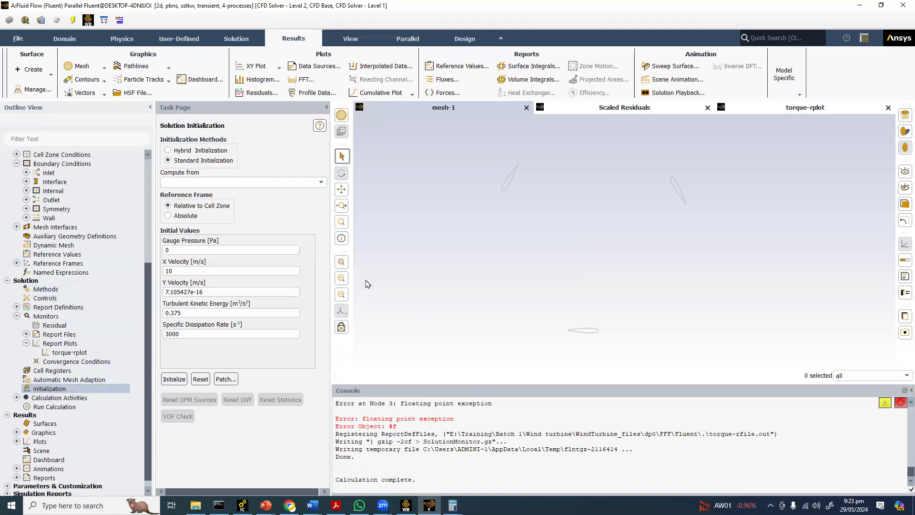
left_click(66, 407)
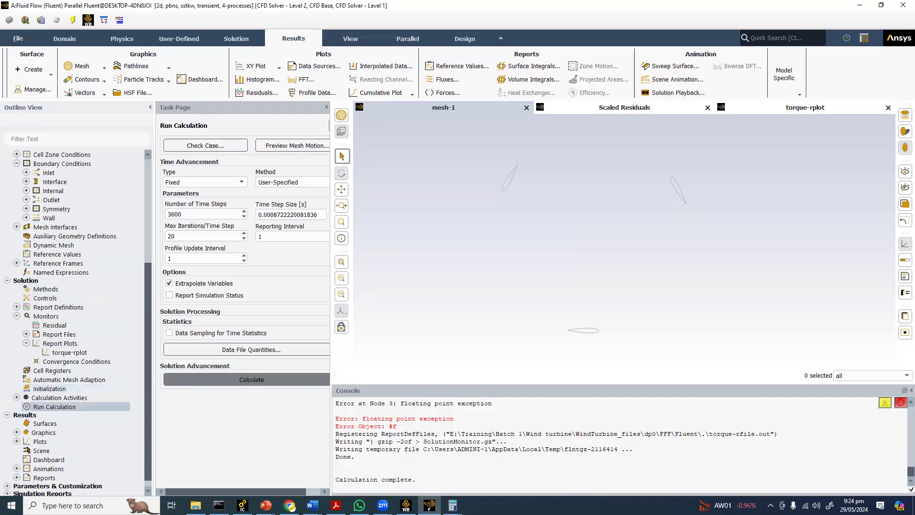
Step: Switch to the Darrius Turbine presentation's time step slide and check the time step by computing 0.314/360 in Calculator
left_click(265, 506)
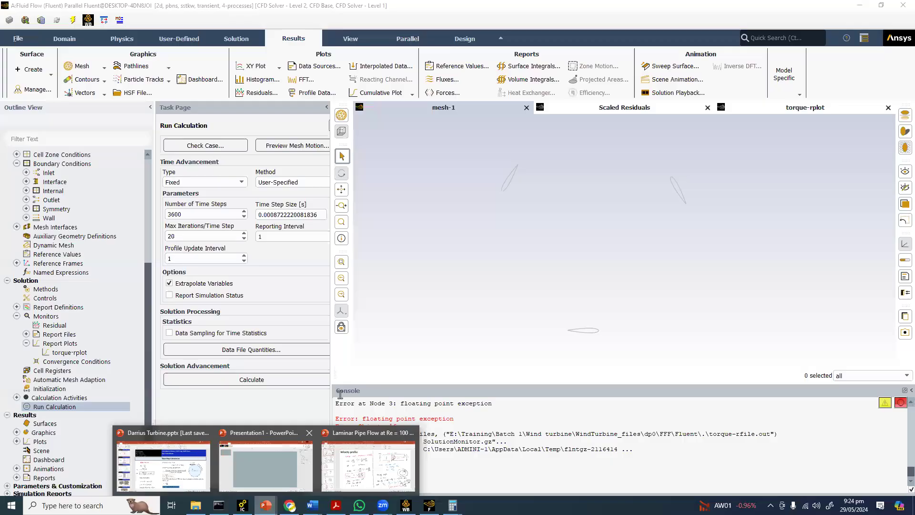
left_click(163, 465)
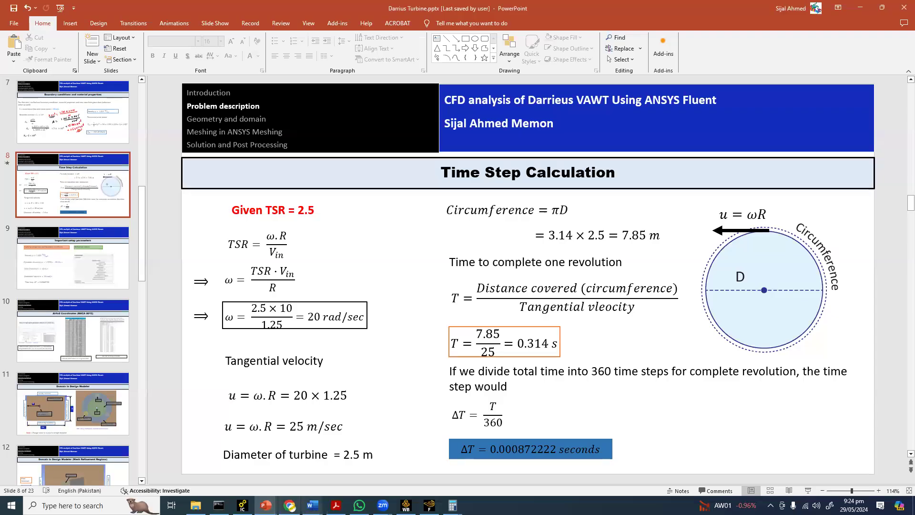
mouse_move(453, 505)
left_click(478, 427)
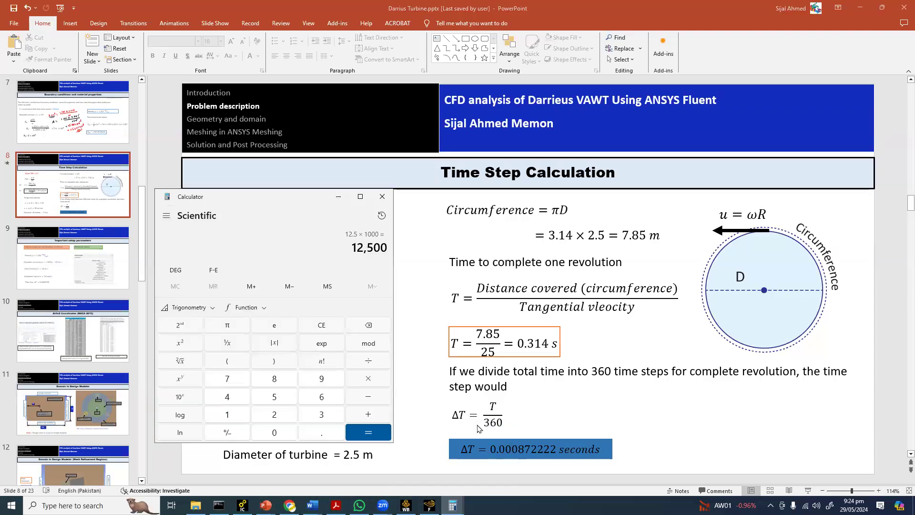
key("Escape")
type(".71")
key("BackSpace")
key("BackSpace")
type("314/")
type("360")
key("Return")
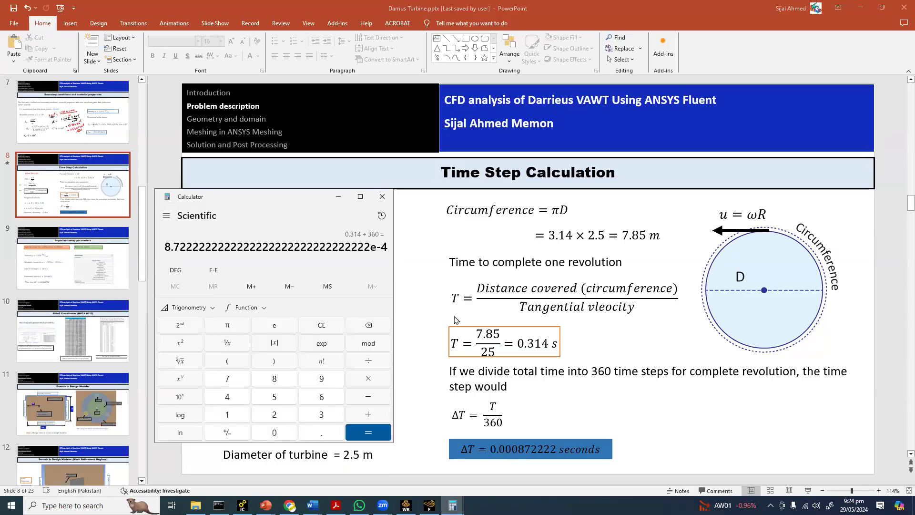
Step: Return to Fluent and start the 3600-time-step calculation, applying the settings changes to the current calculation only
left_click(429, 506)
left_click(226, 381)
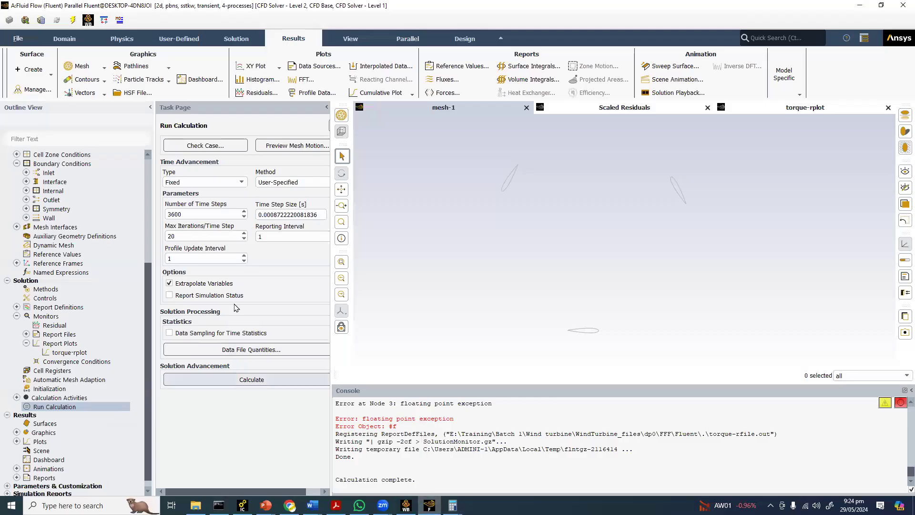
left_click(237, 307)
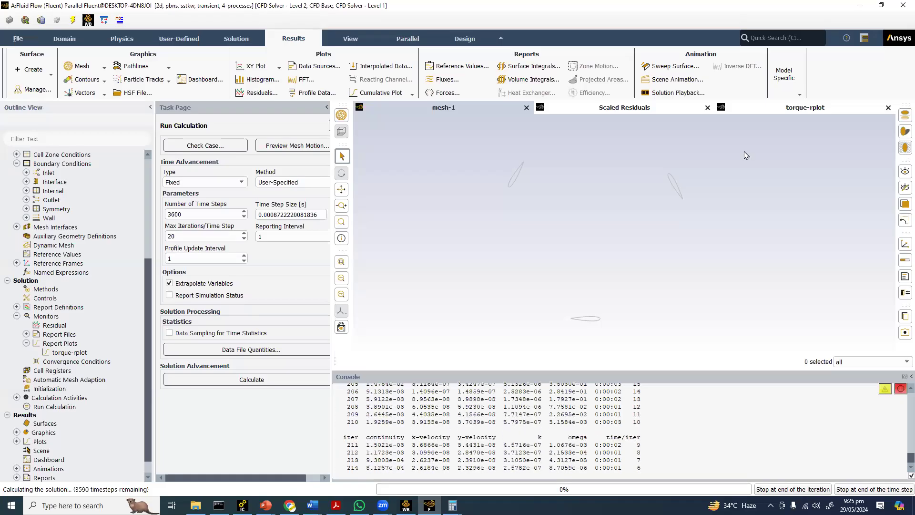
Step: Check the scaled residuals, stop the run at the end of the time step and inspect the torque plot
left_click(603, 109)
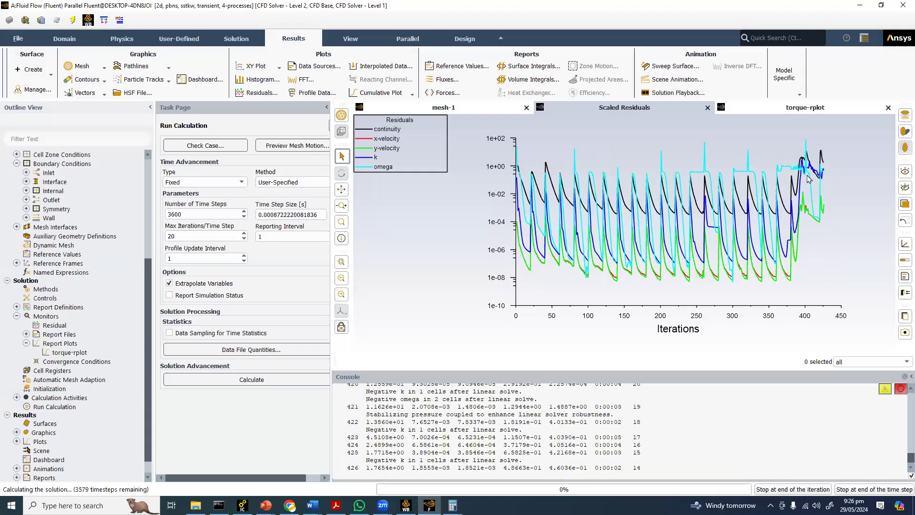
left_click(853, 490)
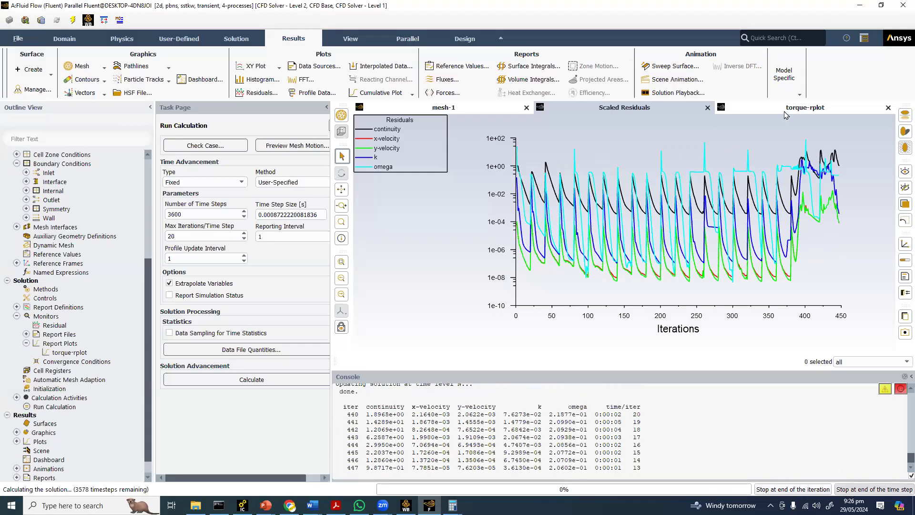
left_click(786, 113)
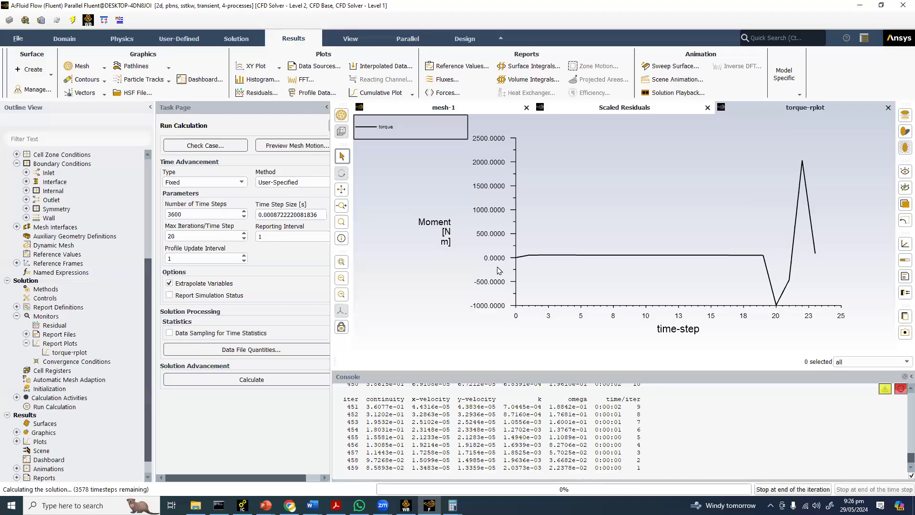
left_click(485, 267)
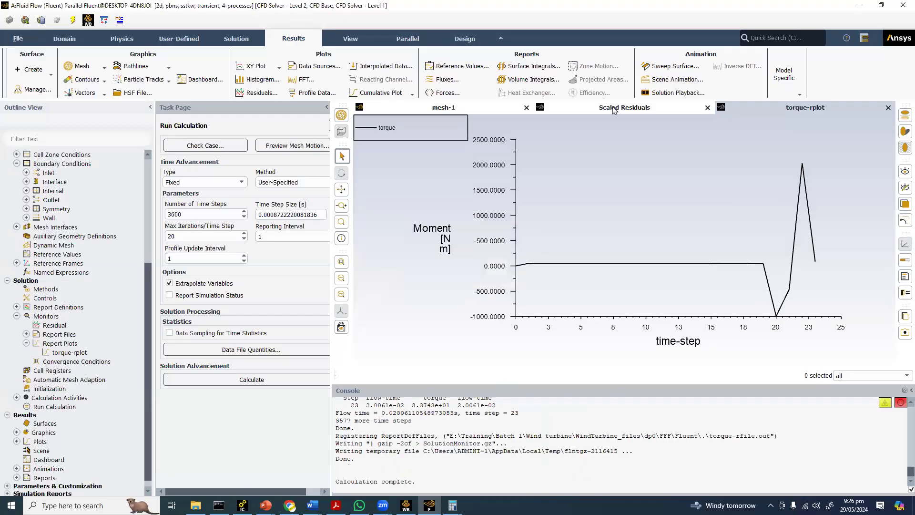
Step: Display filled velocity magnitude contours with all surfaces deselected, and examine the field around the turbine blades and across the domain
left_click(82, 79)
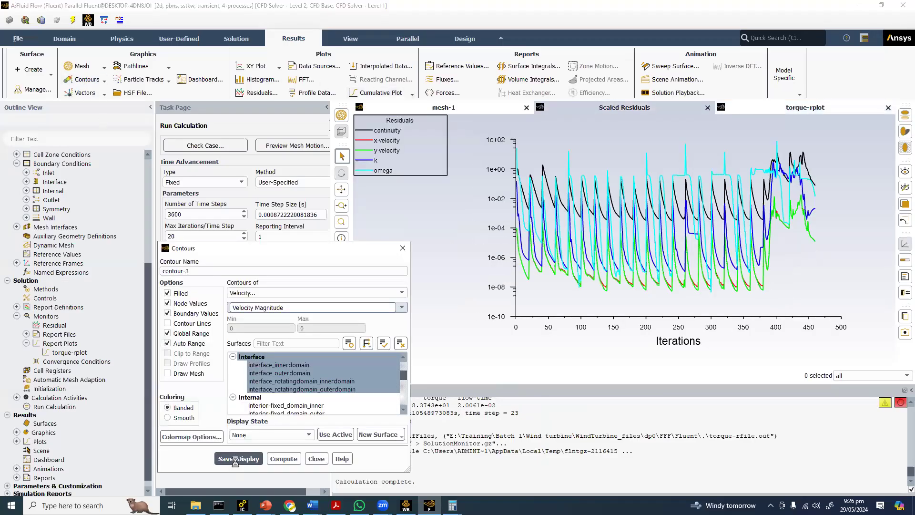
left_click(237, 459)
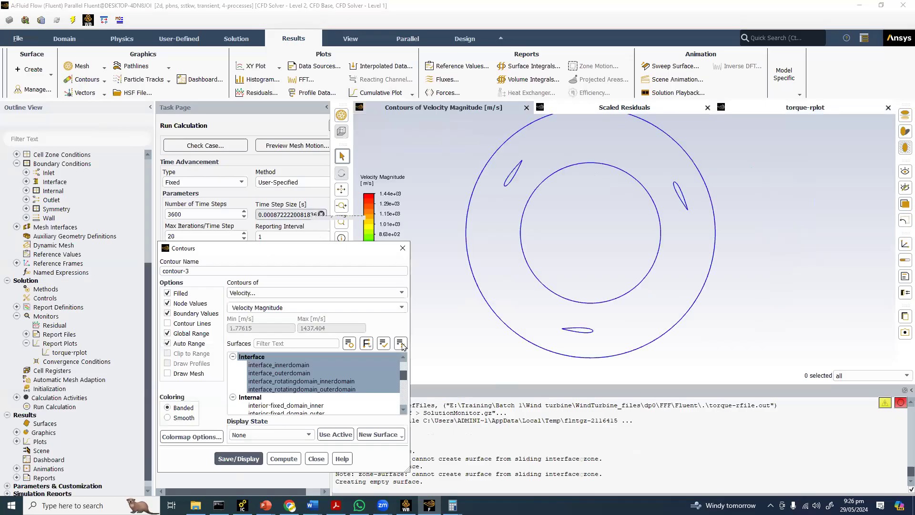
left_click(241, 459)
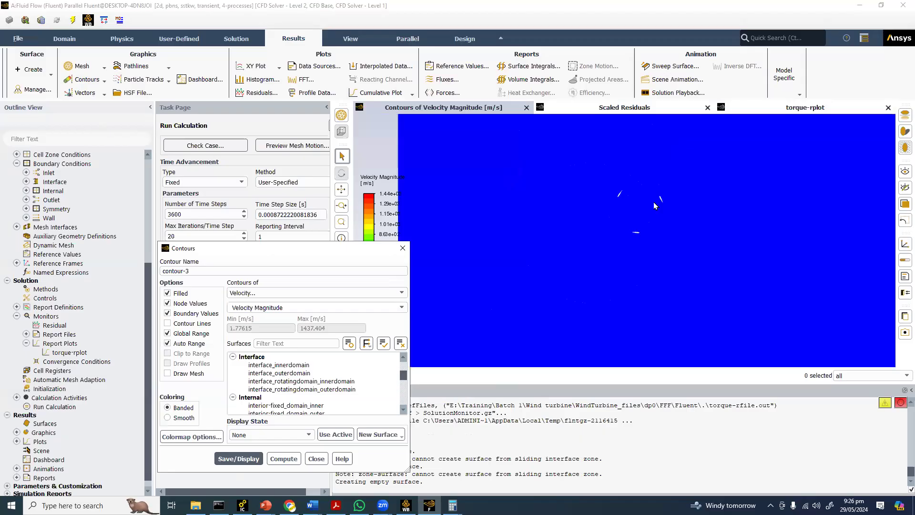
scroll(653, 202, "down", 5)
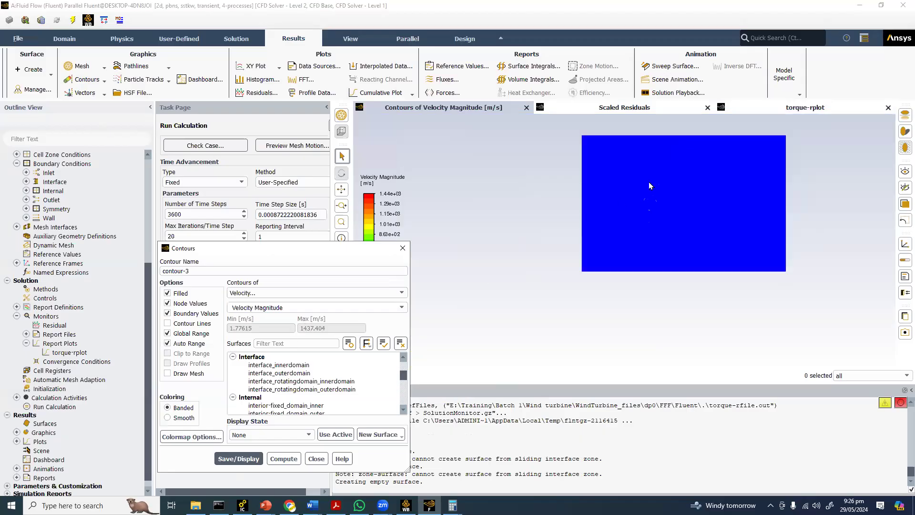
scroll(646, 216, "up", 5)
scroll(652, 220, "up", 2)
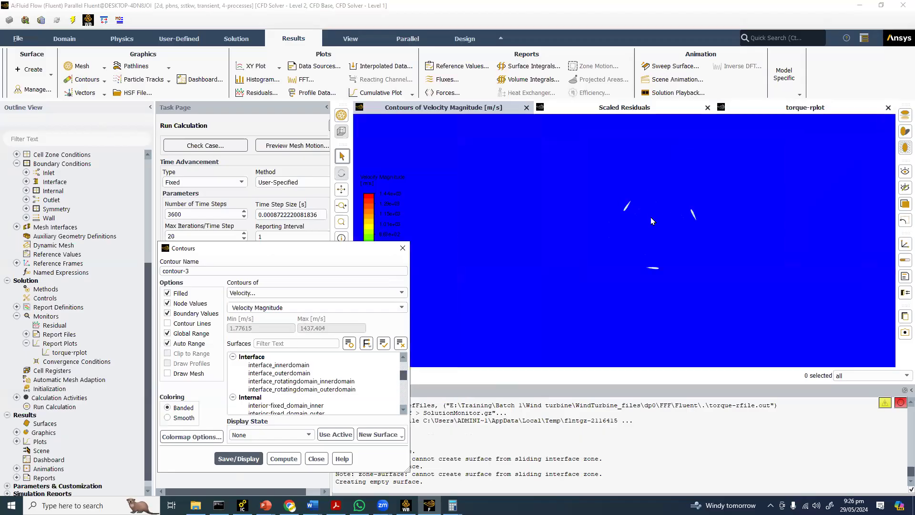
left_click(404, 250)
scroll(594, 251, "down", 10)
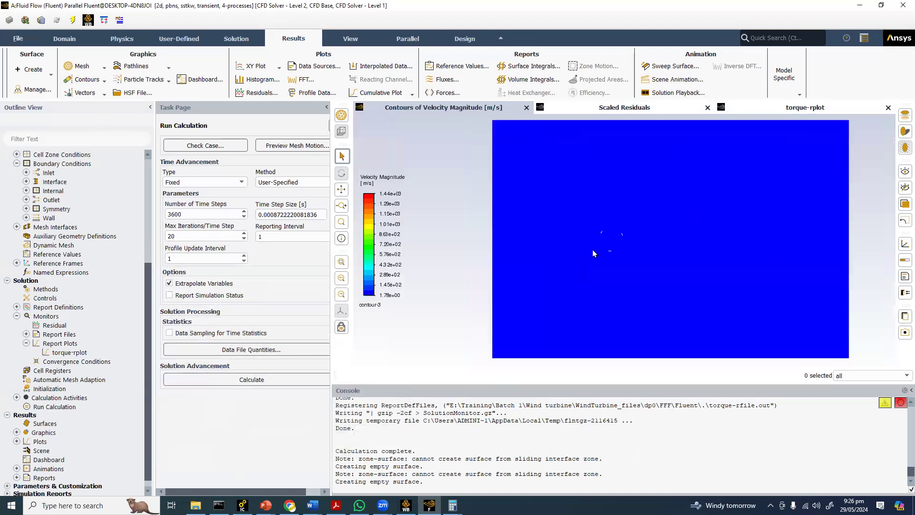
scroll(597, 250, "up", 5)
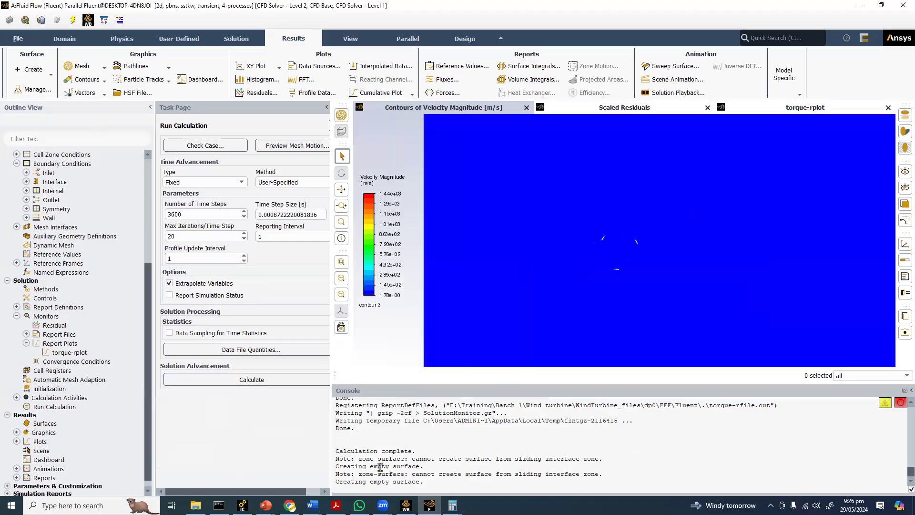